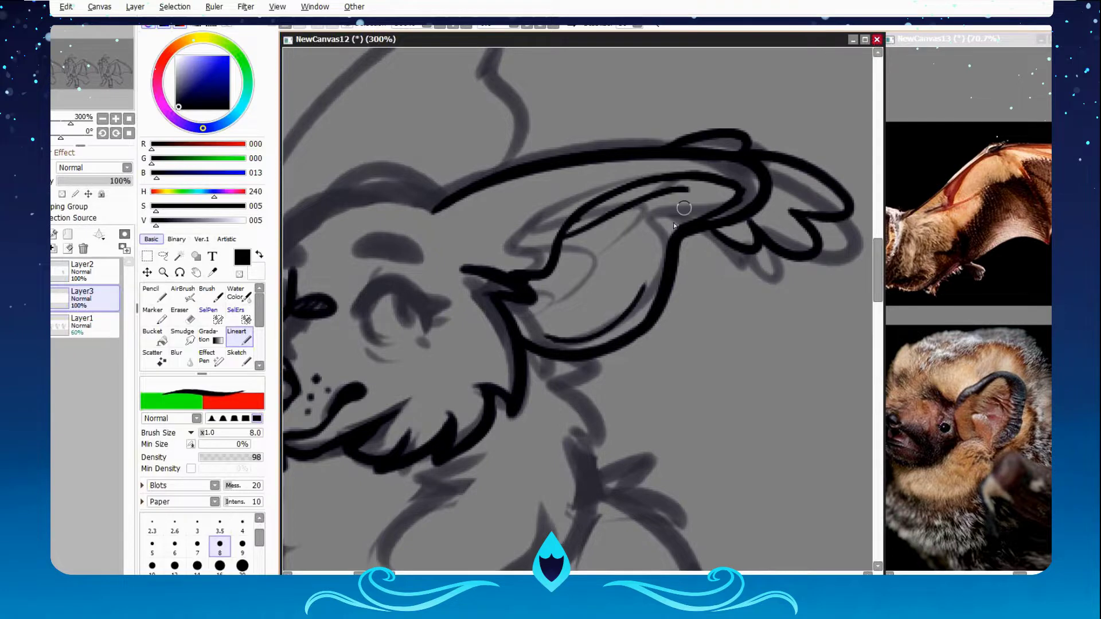
# Add a new layer above the head layer and ink the upright far ear and its tufted tip with the Sketch brush at size 10.
pyautogui.hotkey('ctrl', 'shift', 'n')
pyautogui.scroll(-5, 456, 67)
pyautogui.scroll(5, 396, 191)
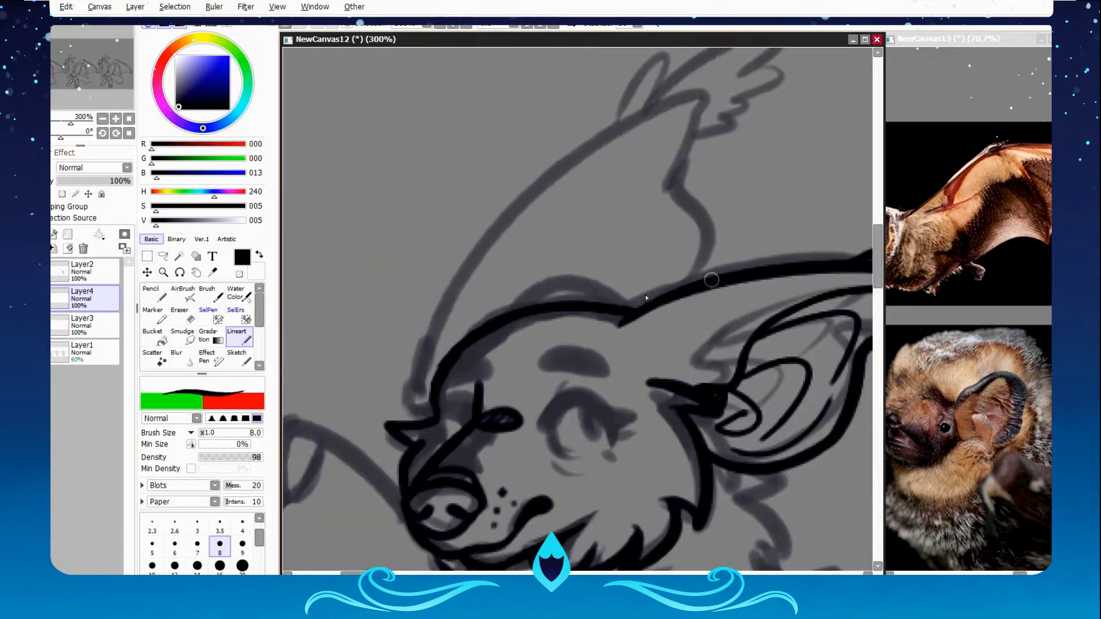
pyautogui.click(238, 356)
pyautogui.scroll(3, 516, 287)
pyautogui.moveTo(402, 207)
pyautogui.mouseDown()
pyautogui.moveTo(487, 241)
pyautogui.moveTo(459, 252)
pyautogui.mouseUp()
pyautogui.scroll(-3, 437, 241)
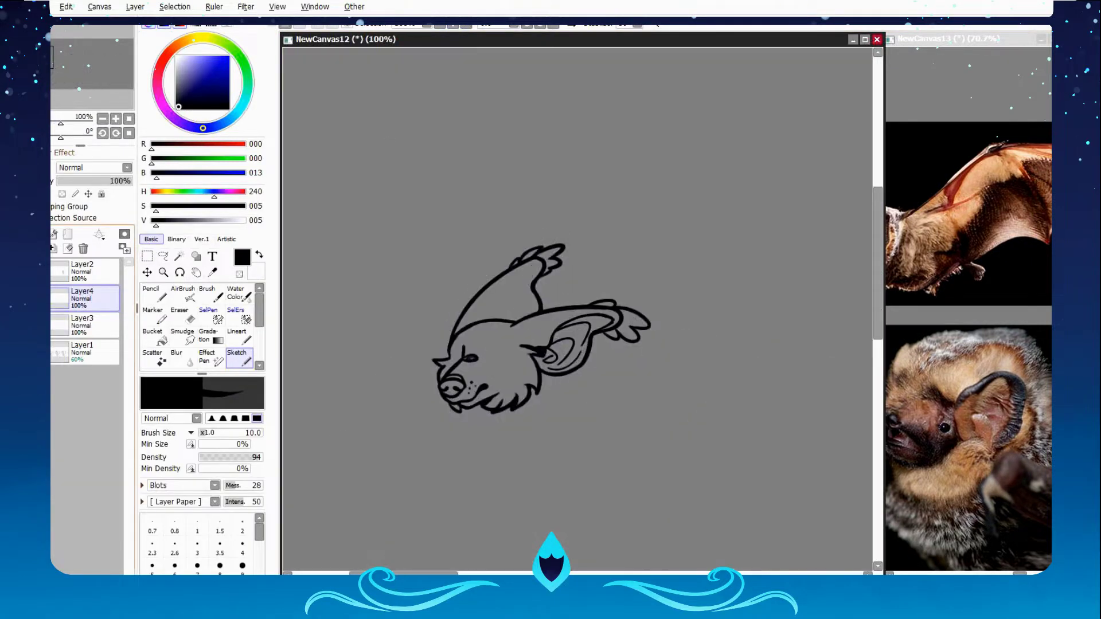
# Ink the jagged fur of the neck and chest ruff, including the inner fur strands.
pyautogui.scroll(4, 459, 356)
pyautogui.moveTo(344, 263); pyautogui.dragTo(436, 476)
pyautogui.moveTo(642, 269); pyautogui.dragTo(574, 427)
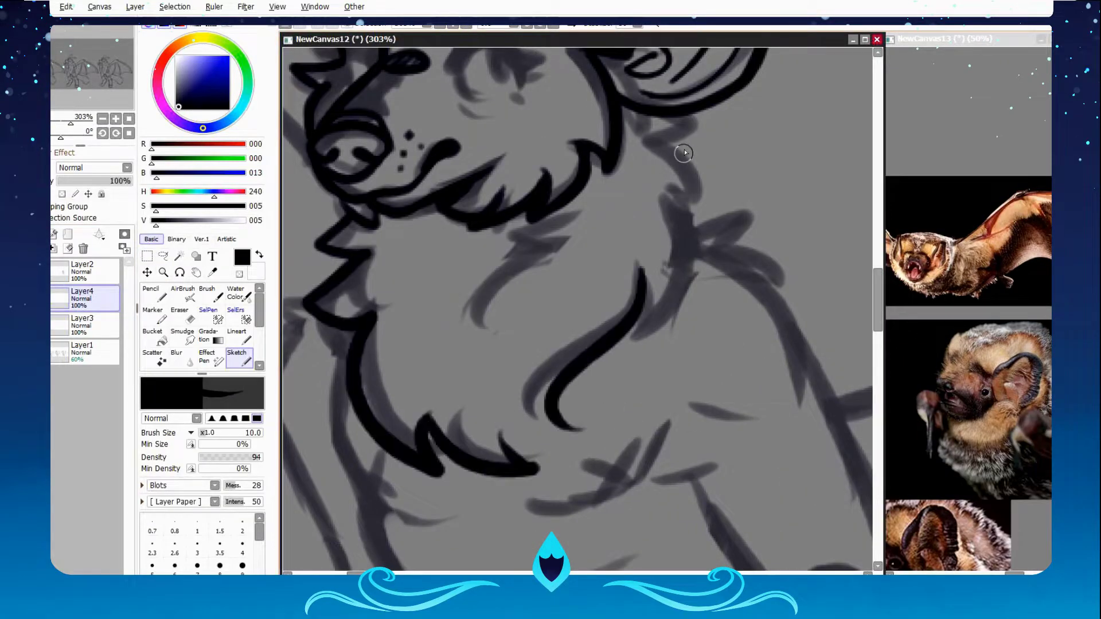
pyautogui.moveTo(677, 144); pyautogui.dragTo(637, 367)
pyautogui.moveTo(591, 203); pyautogui.dragTo(544, 269)
pyautogui.scroll(-4, 559, 270)
pyautogui.scroll(3, 403, 253)
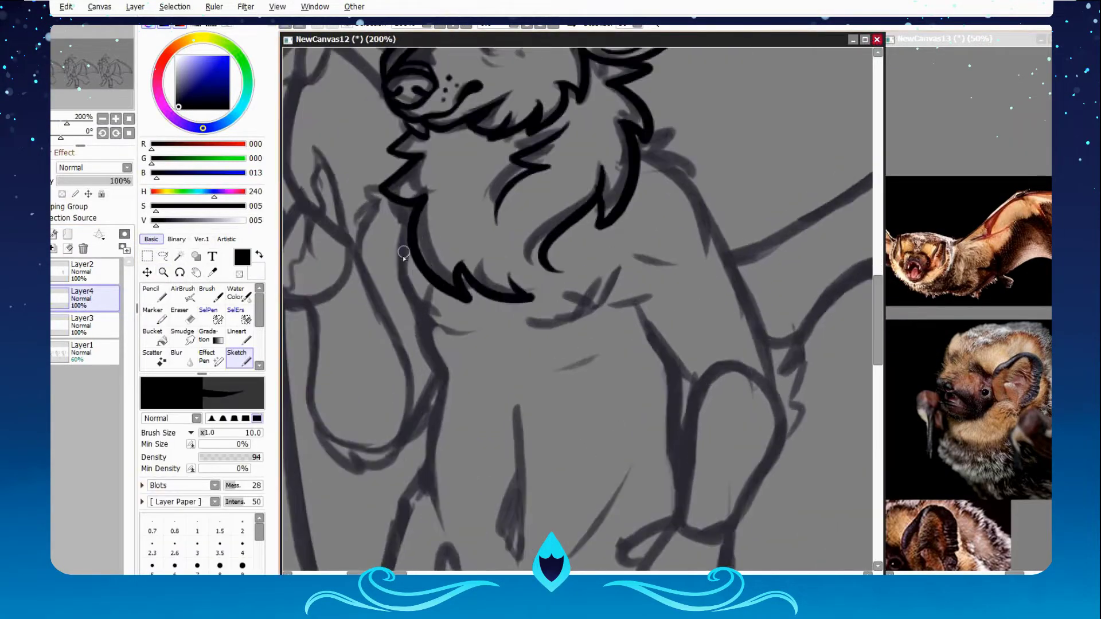
# Ink the double line across the lower chest, its curl at the armpit, and the side of the torso.
pyautogui.moveTo(537, 335); pyautogui.dragTo(629, 314)
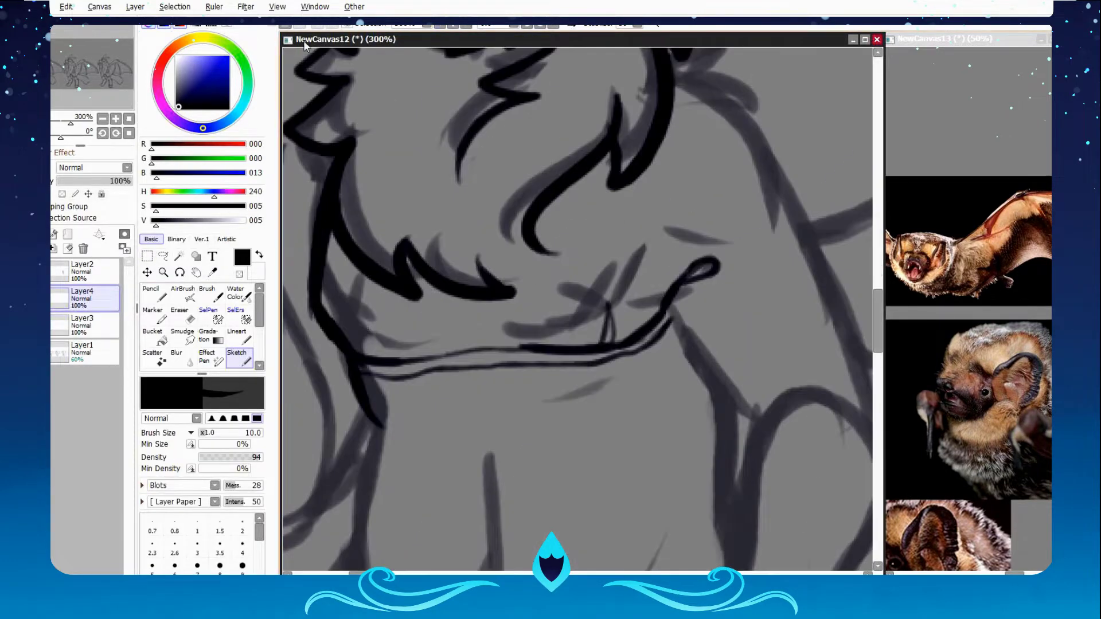
pyautogui.scroll(-2, 638, 315)
pyautogui.scroll(-1, 802, 309)
pyautogui.scroll(1, 872, 307)
# Ink the raised hand with its fingers, claws and finger pads, using the raccoon paw photo as reference.
pyautogui.scroll(-5, 969, 309)
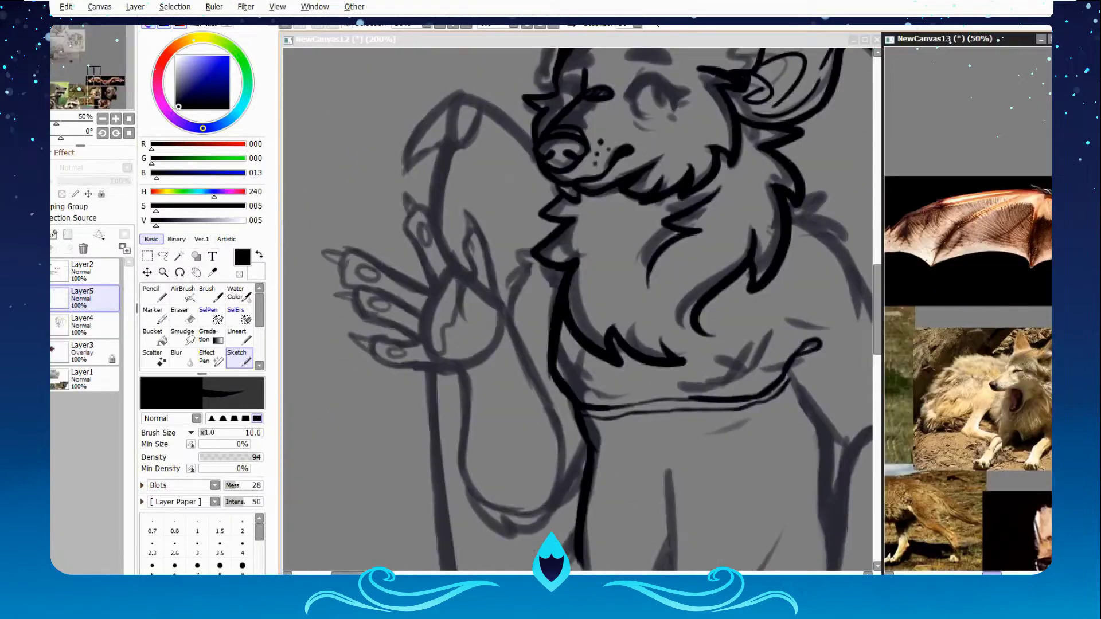
pyautogui.scroll(4, 691, 171)
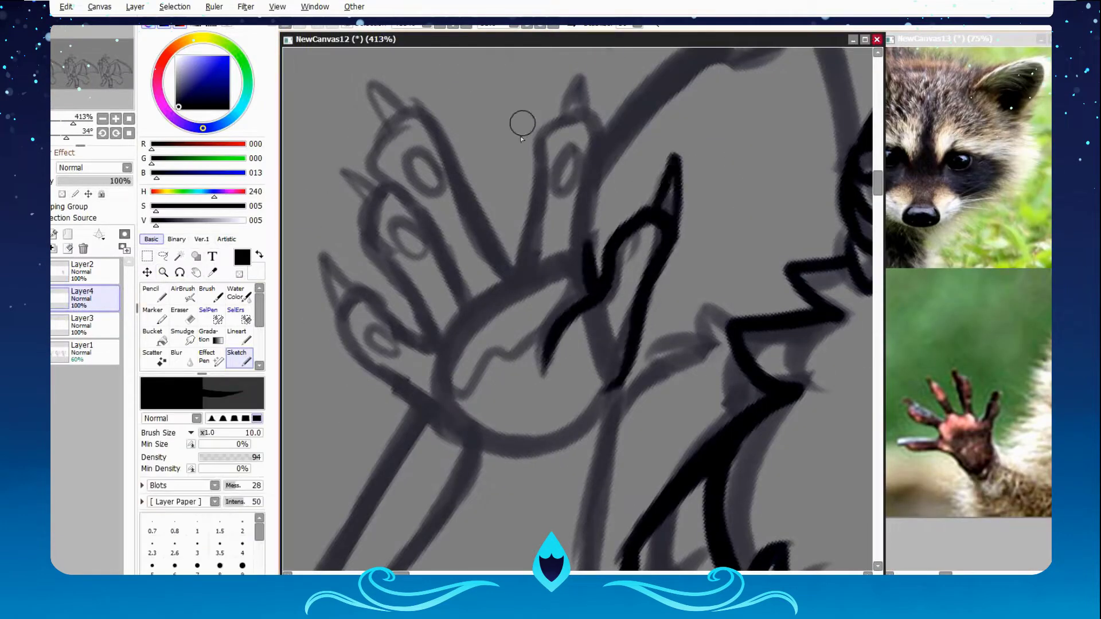
pyautogui.moveTo(531, 159); pyautogui.dragTo(593, 253)
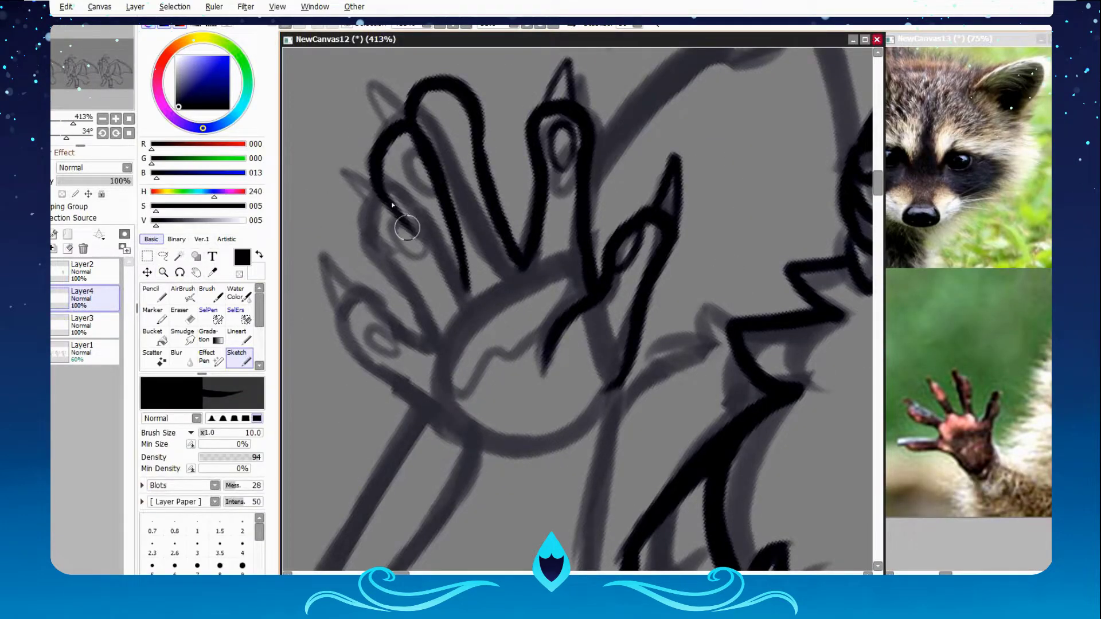
pyautogui.moveTo(394, 205)
pyautogui.mouseDown()
pyautogui.moveTo(443, 313)
pyautogui.moveTo(343, 232)
pyautogui.mouseUp()
pyautogui.moveTo(339, 235); pyautogui.dragTo(491, 449)
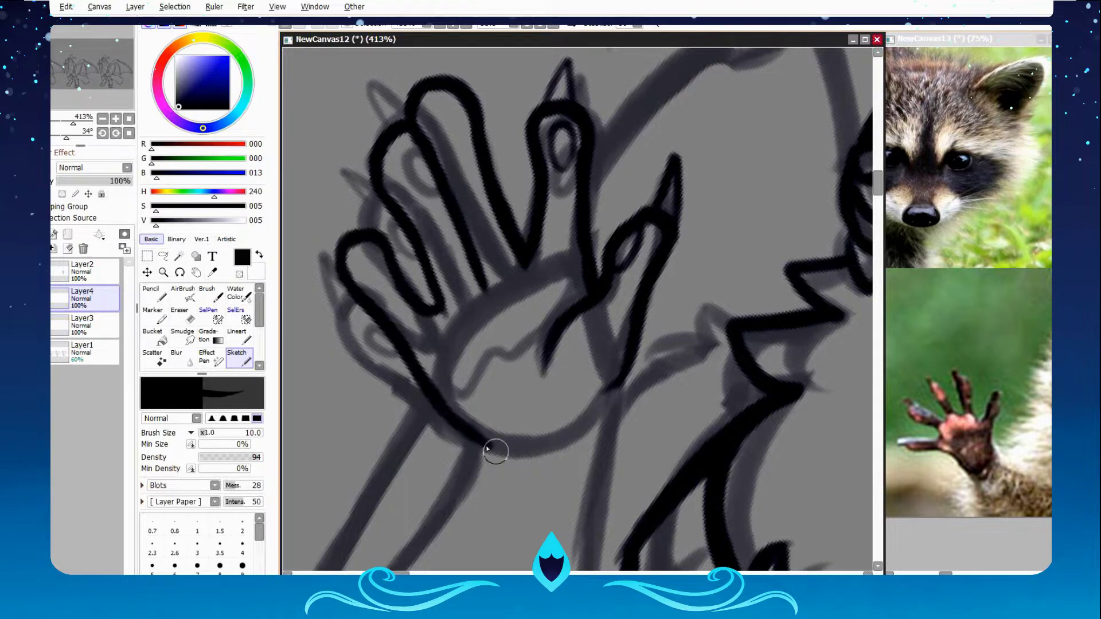
pyautogui.press('Home')
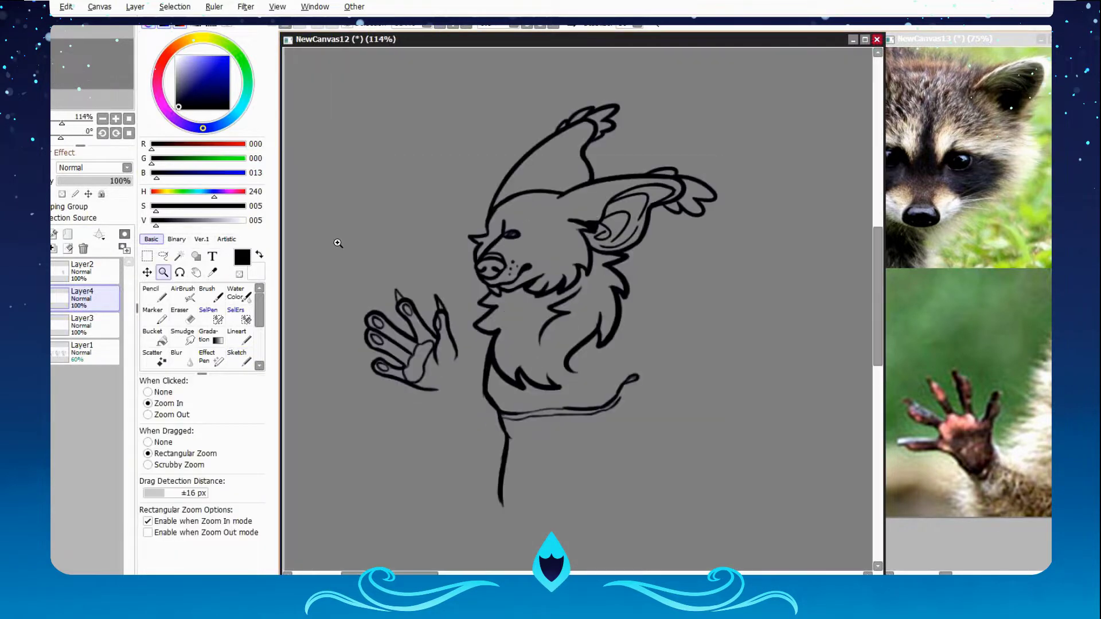
# Ink the raised forearm on a new layer from the wrist down to a pointed fur tuft at the elbow.
pyautogui.moveTo(467, 370); pyautogui.dragTo(388, 174)
pyautogui.scroll(-3, 441, 387)
pyautogui.scroll(2, 631, 321)
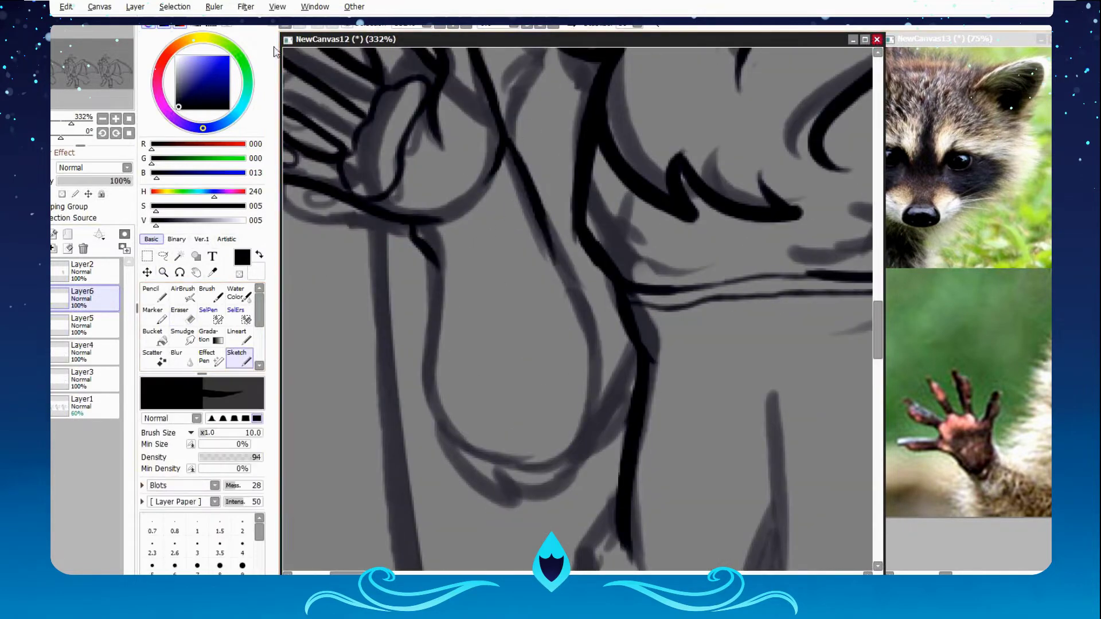
pyautogui.moveTo(510, 131); pyautogui.dragTo(585, 326)
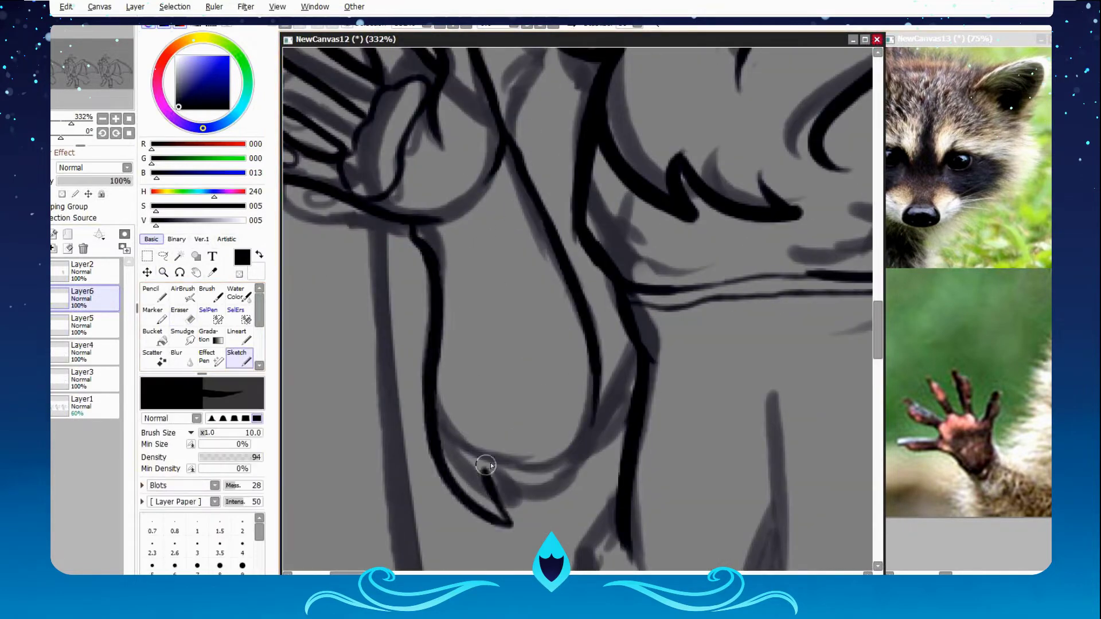
pyautogui.moveTo(424, 253); pyautogui.dragTo(608, 516)
pyautogui.scroll(-3, 540, 181)
pyautogui.scroll(2, 541, 180)
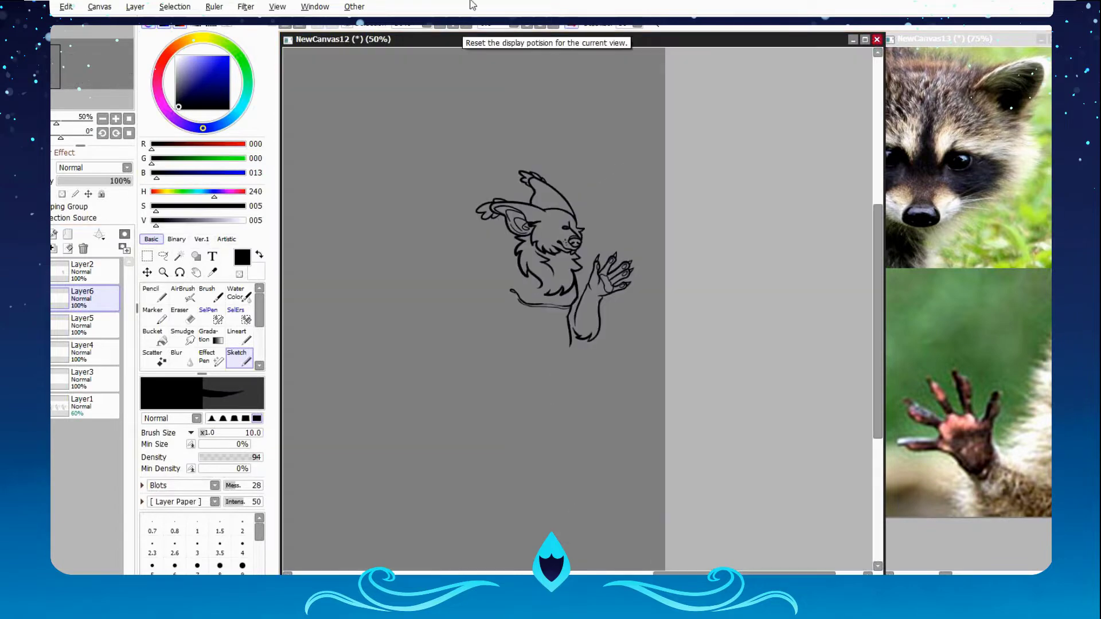
# Adjust the raised arm's placement slightly with a transform in the mirrored view, and restore the normal view.
pyautogui.moveTo(619, 319); pyautogui.dragTo(600, 313)
pyautogui.press('Return')
pyautogui.press('h')
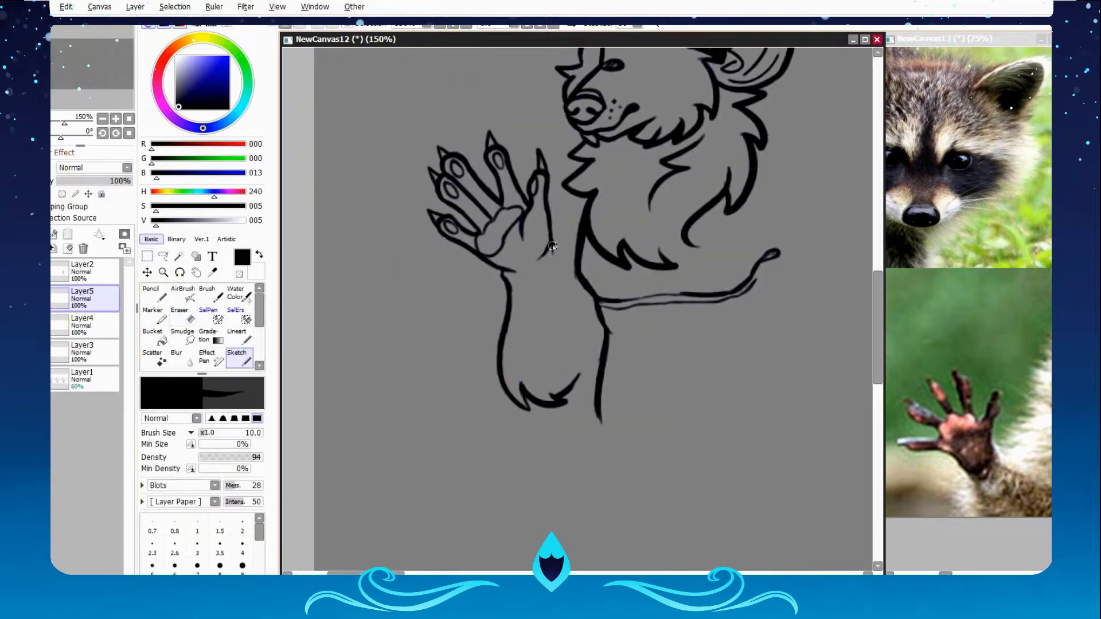
# Ink the fingers, thumb and outer edge of the lowered hand.
pyautogui.scroll(2, 503, 272)
pyautogui.moveTo(605, 153)
pyautogui.mouseDown()
pyautogui.moveTo(482, 340)
pyautogui.moveTo(550, 418)
pyautogui.mouseUp()
pyautogui.click(291, 27)
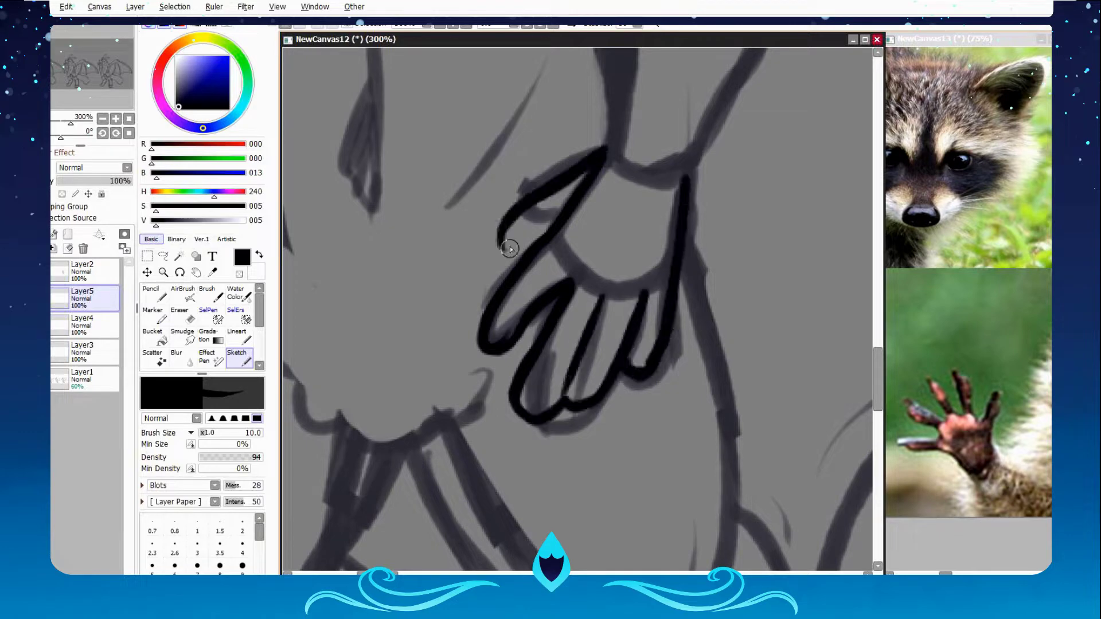
pyautogui.moveTo(516, 227); pyautogui.dragTo(506, 246)
pyautogui.moveTo(500, 317); pyautogui.dragTo(493, 339)
pyautogui.scroll(-2, 482, 344)
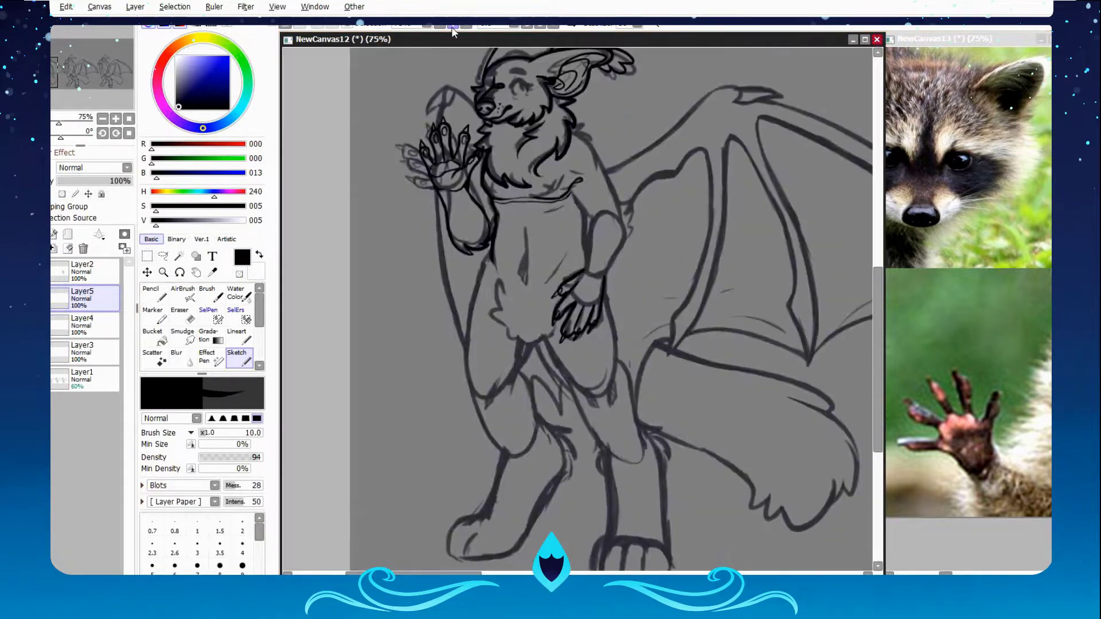
# Add the wrist line, knuckle line and pointed claws to the lowered hand.
pyautogui.scroll(2, 481, 343)
pyautogui.moveTo(553, 271); pyautogui.dragTo(659, 304)
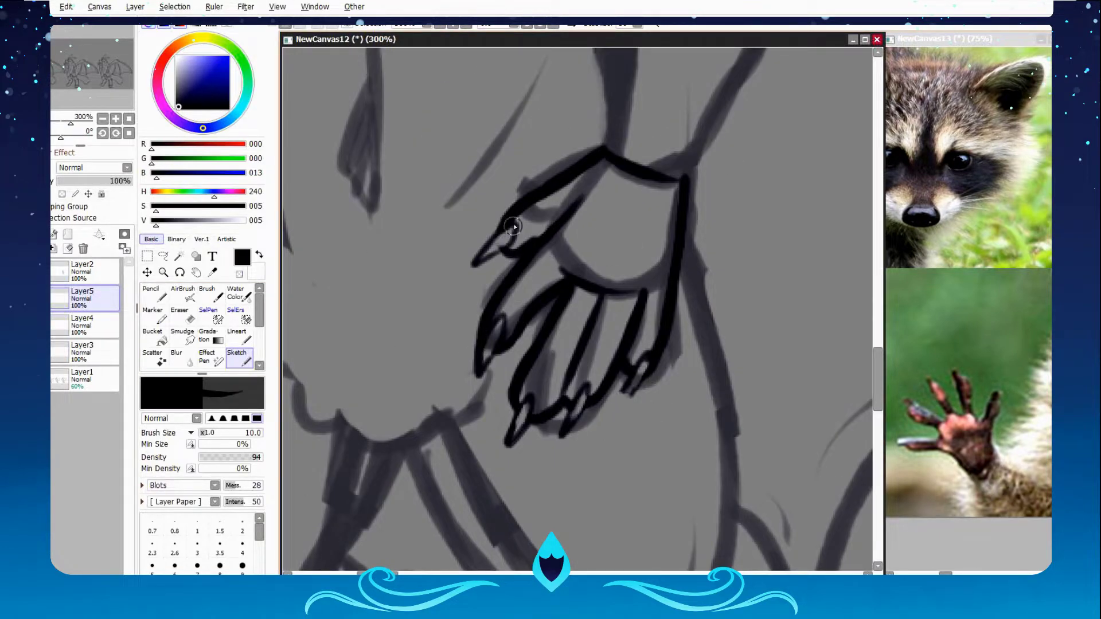
pyautogui.scroll(-4, 628, 306)
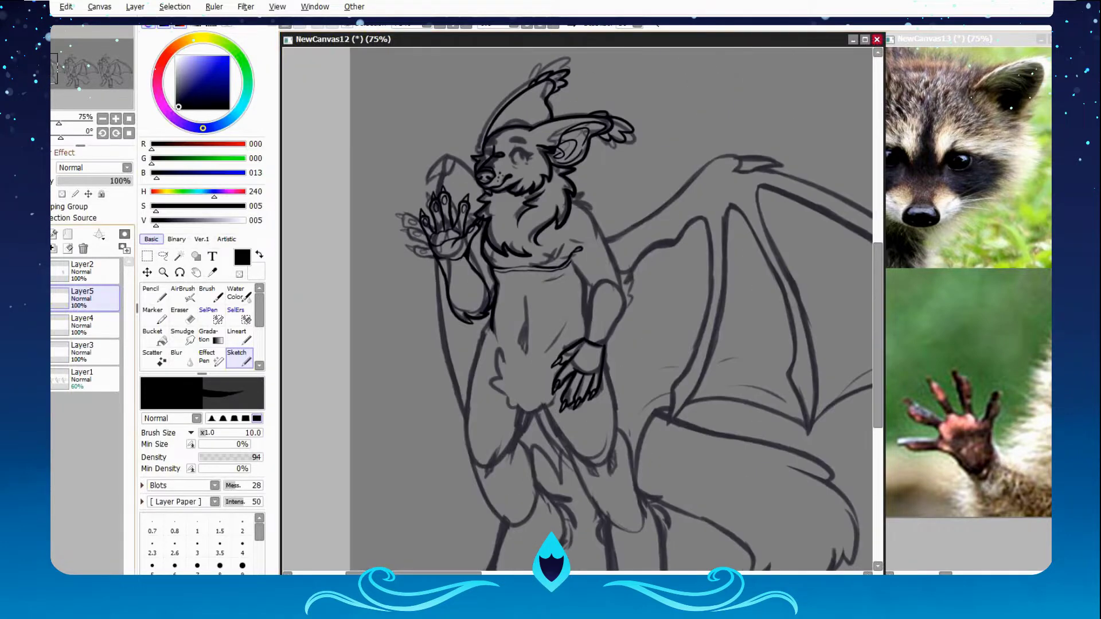
# Select the lowered hand and adjust its placement at the end of the arm with a transform.
pyautogui.click(147, 256)
pyautogui.click(180, 273)
pyautogui.scroll(2, 579, 373)
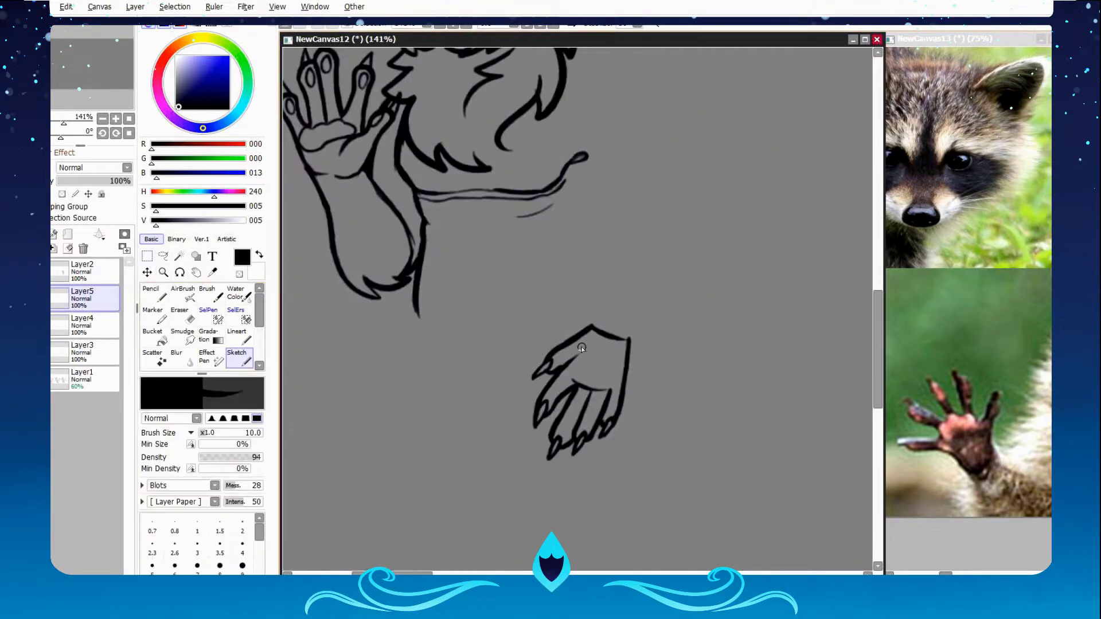
pyautogui.hotkey('ctrl', 't')
pyautogui.press('Return')
pyautogui.scroll(1, 618, 305)
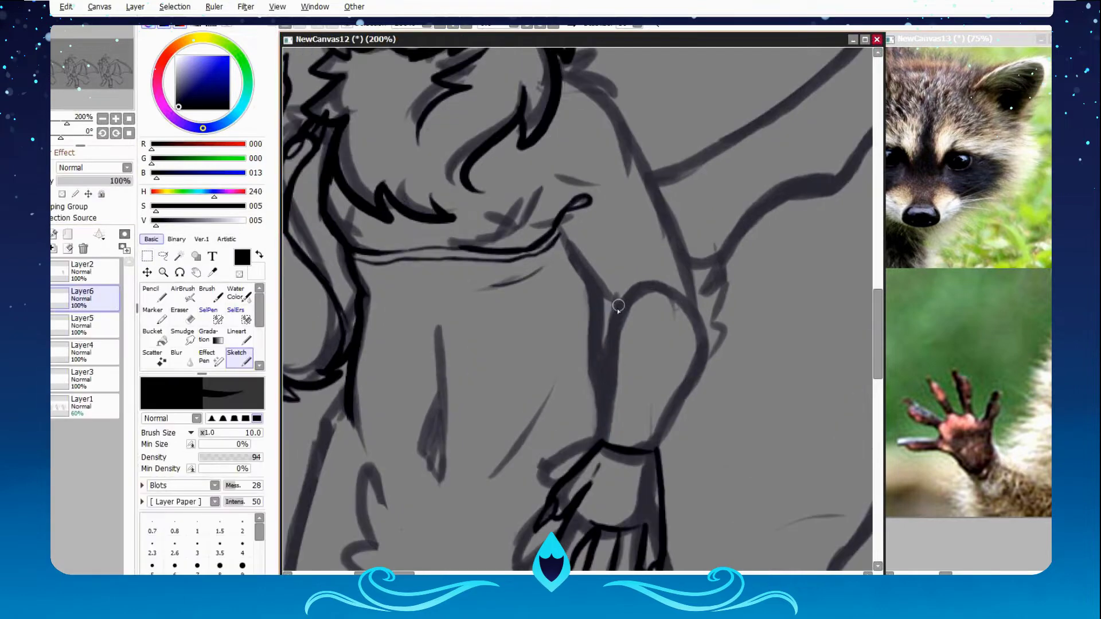
# Ink the lowered arm on a new layer, with fur at the shoulder and elbow and a rounded forearm down to the wrist.
pyautogui.moveTo(694, 366); pyautogui.dragTo(702, 245)
pyautogui.scroll(3, 606, 209)
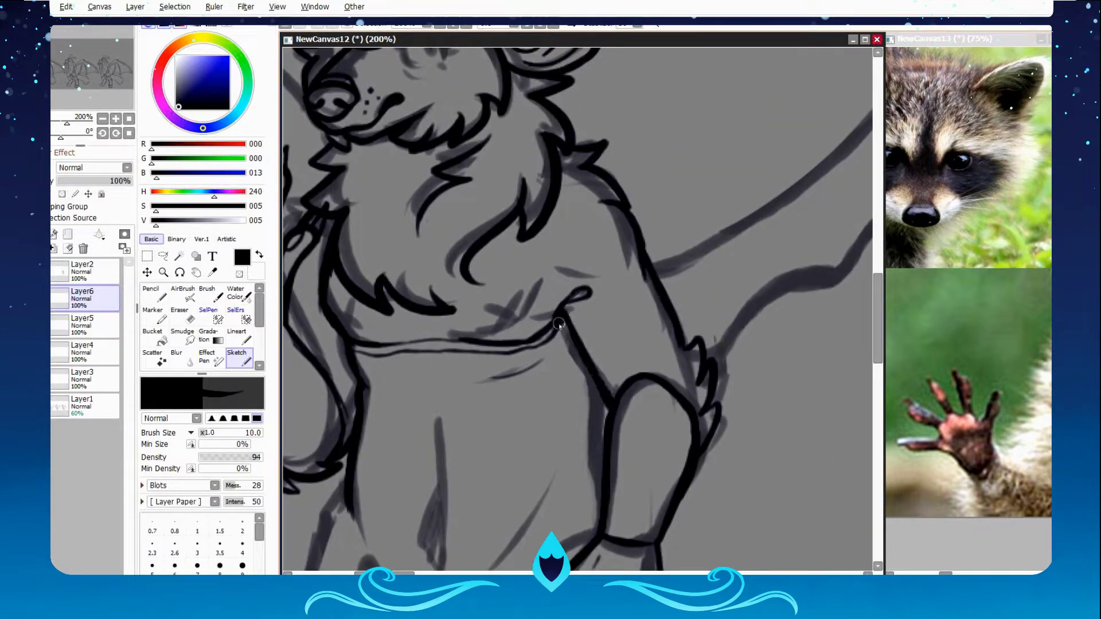
pyautogui.scroll(-4, 559, 325)
pyautogui.scroll(5, 557, 260)
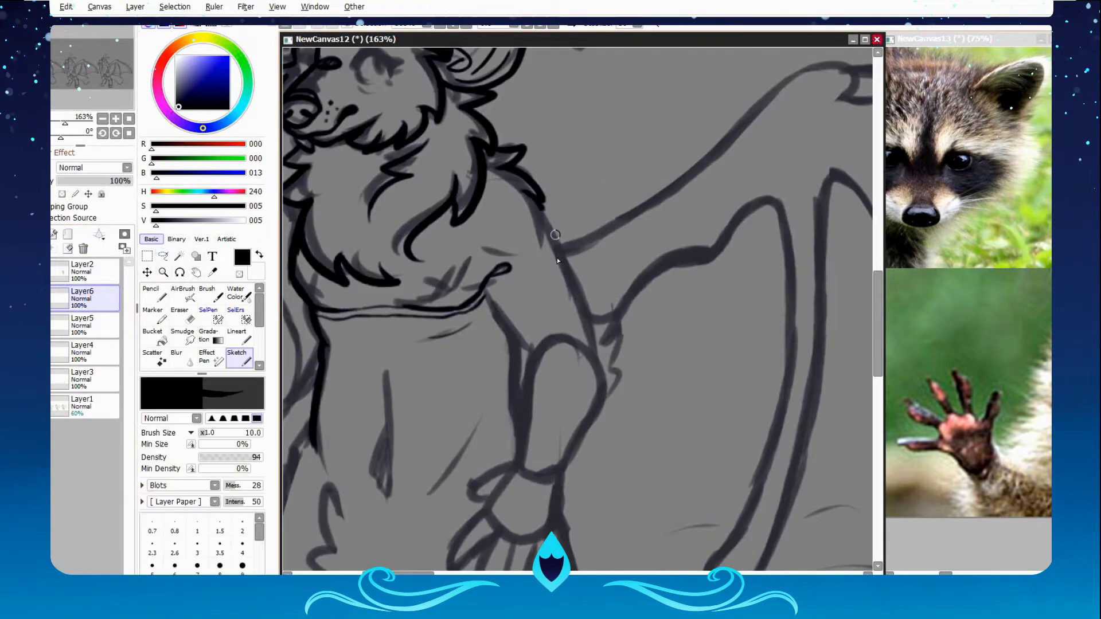
# Transform the lowered forearm and hand so they overlap the upper arm at the elbow.
pyautogui.hotkey('ctrl', 't')
pyautogui.scroll(-2, 446, 295)
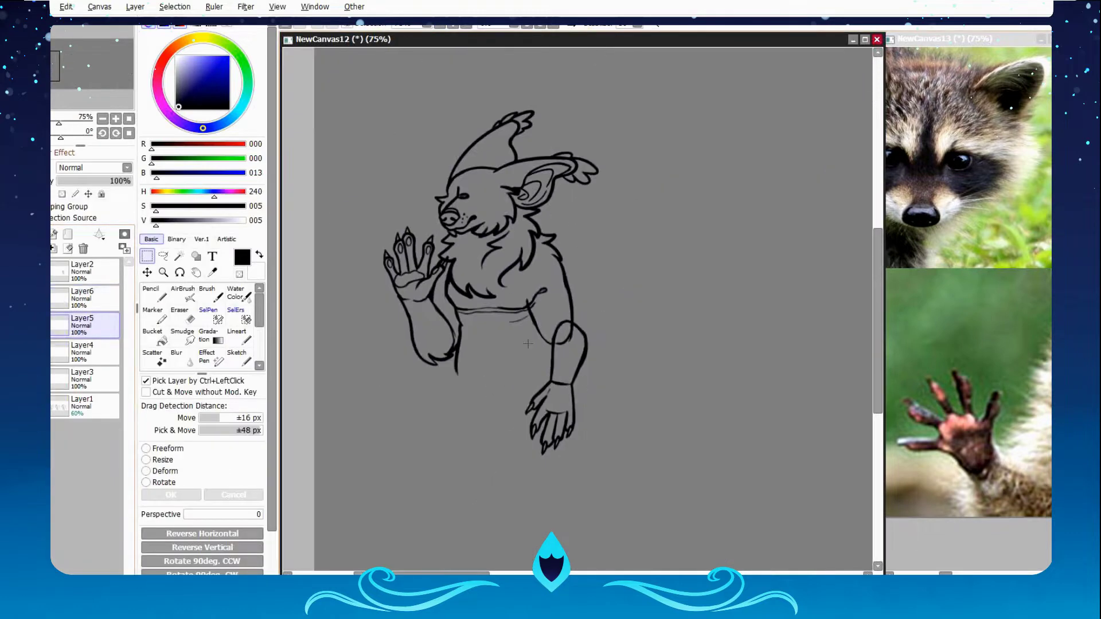
pyautogui.press('Return')
# Erase the overlapping circular lines where the upper arm meets the forearm.
pyautogui.scroll(4, 559, 344)
pyautogui.keyDown('ctrl'); pyautogui.click(562, 241); pyautogui.keyUp('ctrl')
pyautogui.press('e')
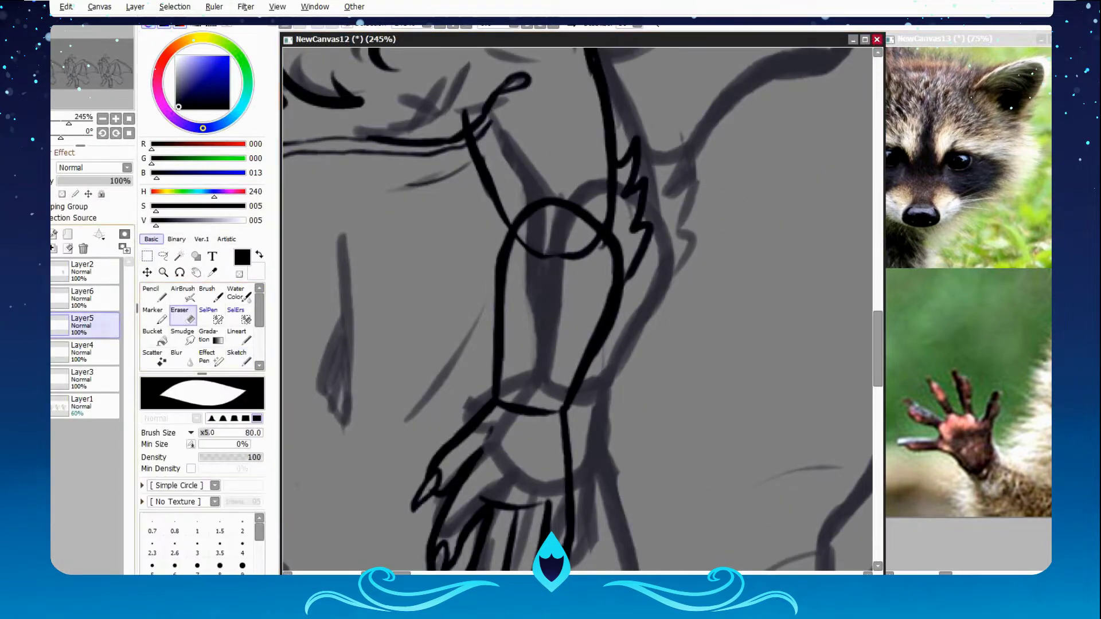
pyautogui.scroll(-3, 563, 241)
pyautogui.scroll(3, 563, 243)
pyautogui.press('Delete')
# Draw the inner elbow crease and clean up the lowered arm's contour at the elbow and wrist.
pyautogui.press('b')
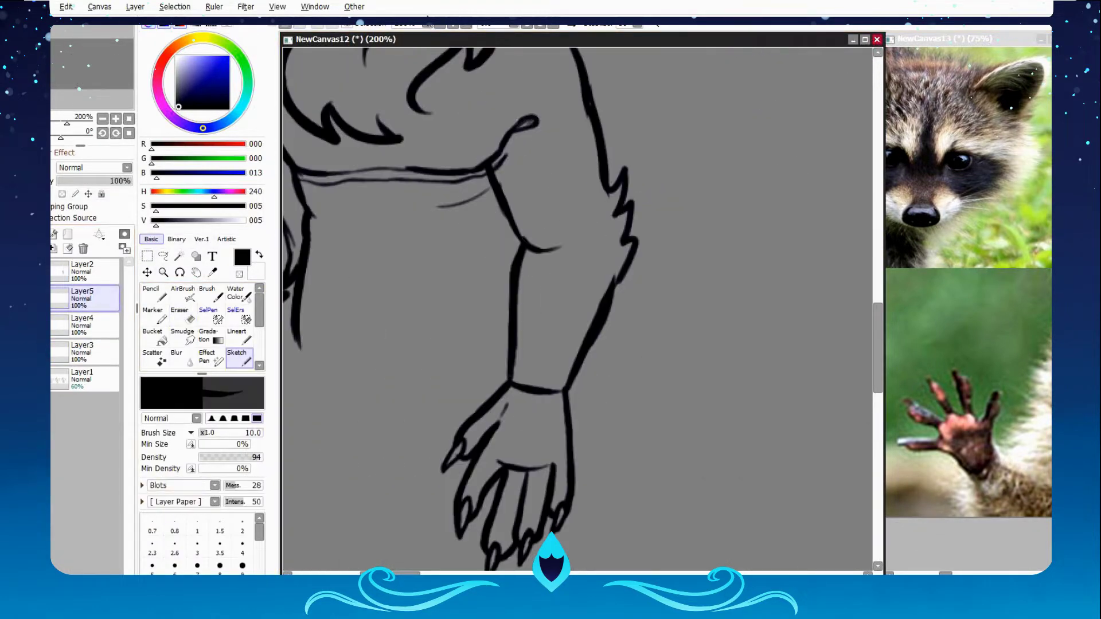
pyautogui.moveTo(526, 246); pyautogui.dragTo(572, 239)
pyautogui.scroll(-3, 550, 364)
pyautogui.scroll(3, 550, 364)
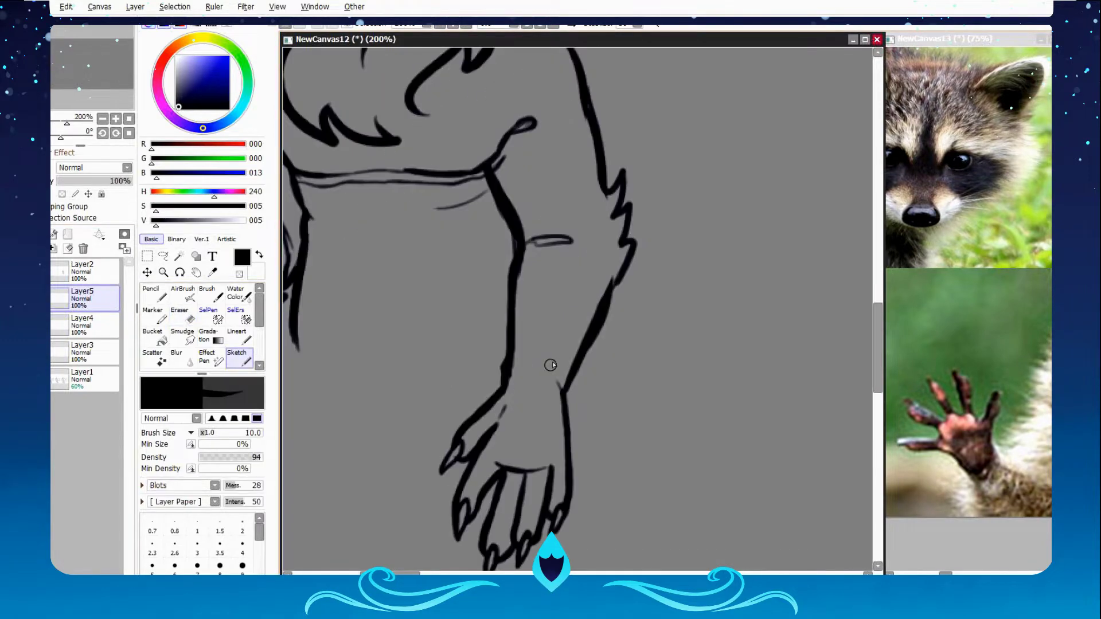
# Ink the navel, hip, jagged lower-belly fur and rounded thigh of the bent leg.
pyautogui.scroll(-3, 543, 240)
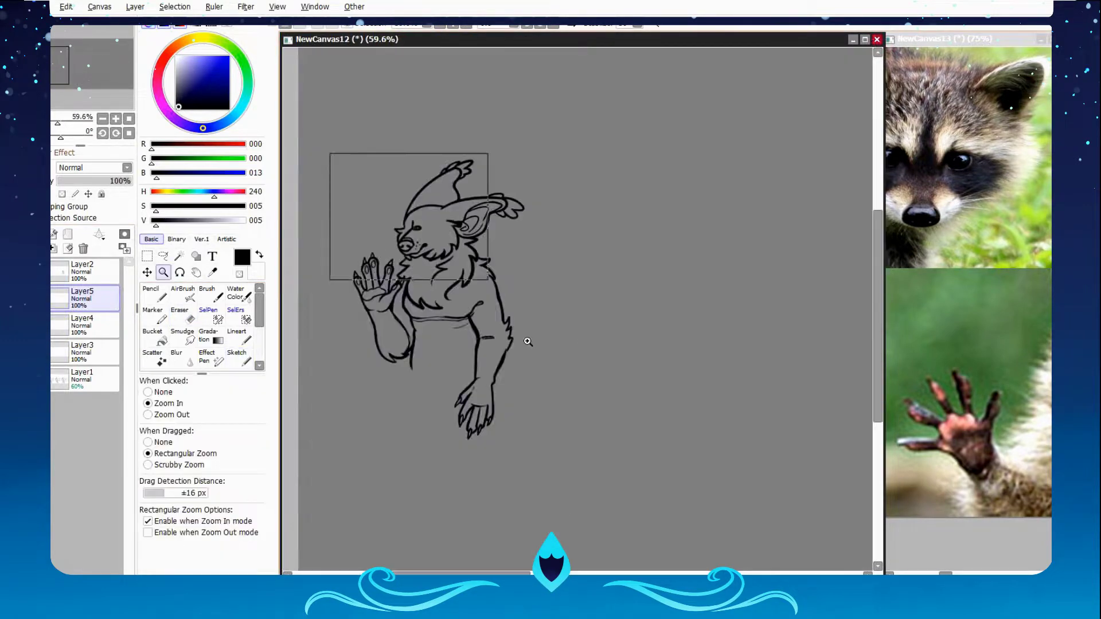
pyautogui.scroll(2, 543, 239)
pyautogui.click(52, 324)
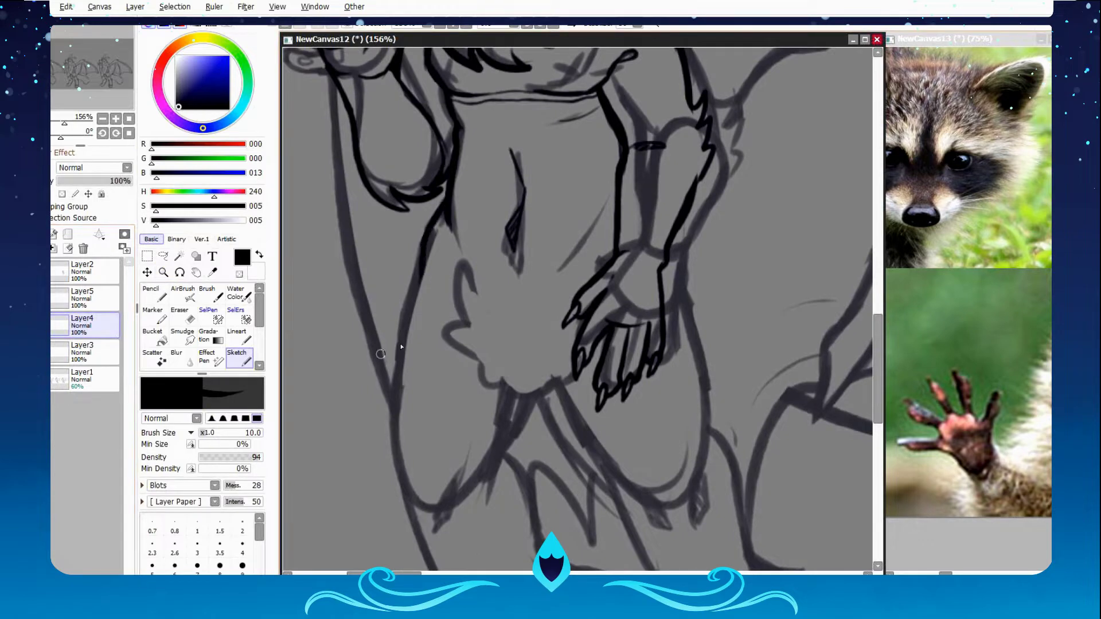
pyautogui.scroll(-3, 382, 200)
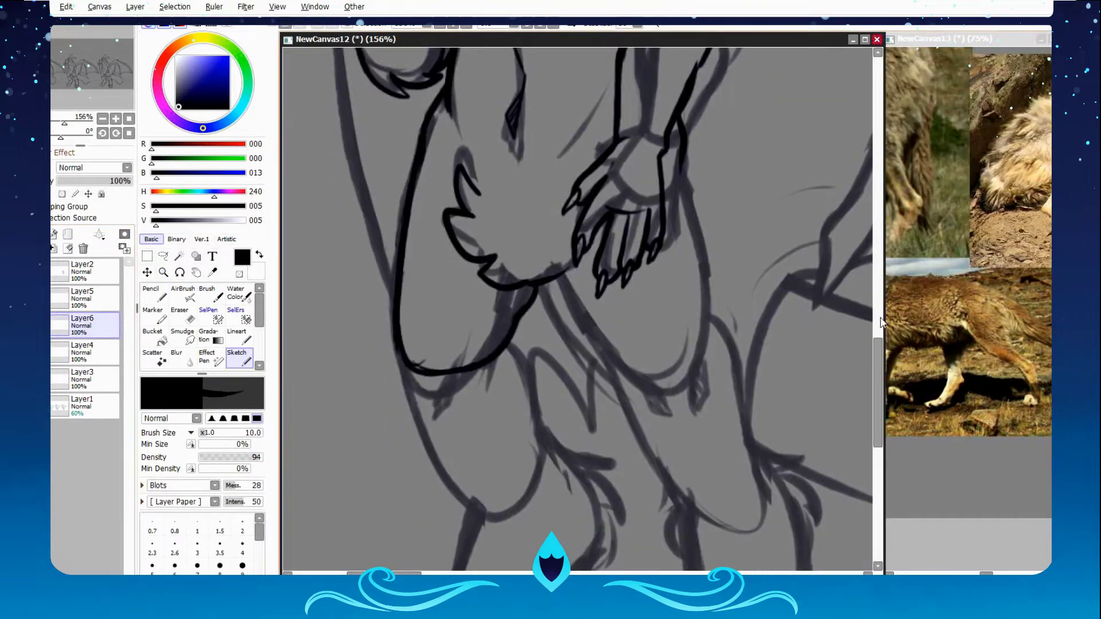
# Ink the lower part of the bent leg from the knee through the heel joint down to the foot.
pyautogui.scroll(-2, 882, 322)
pyautogui.moveTo(541, 329); pyautogui.dragTo(514, 277)
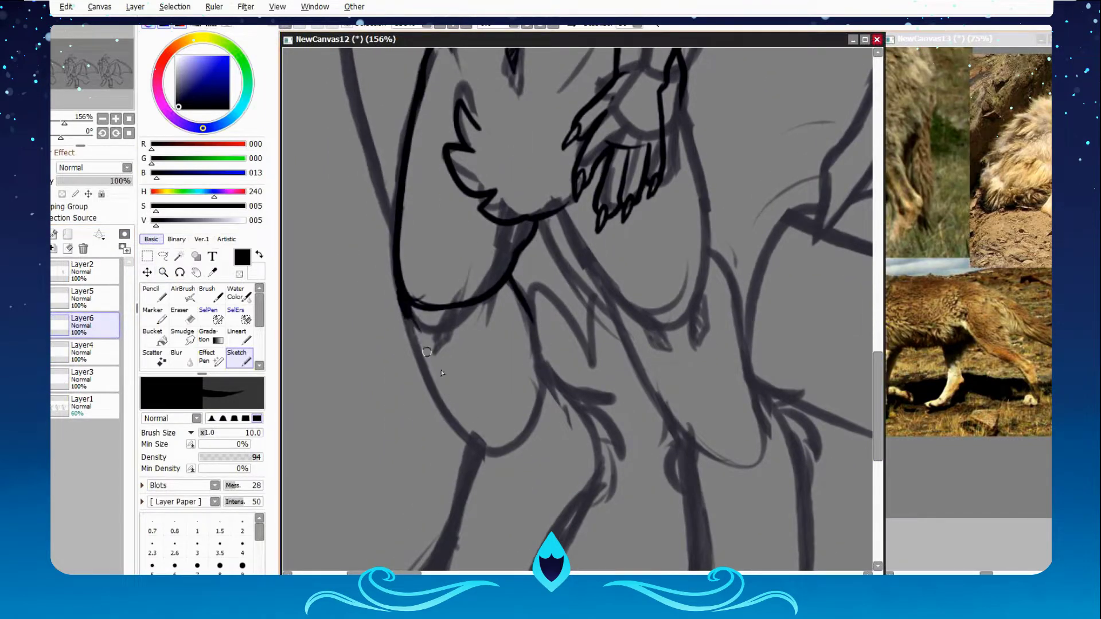
pyautogui.scroll(-4, 514, 211)
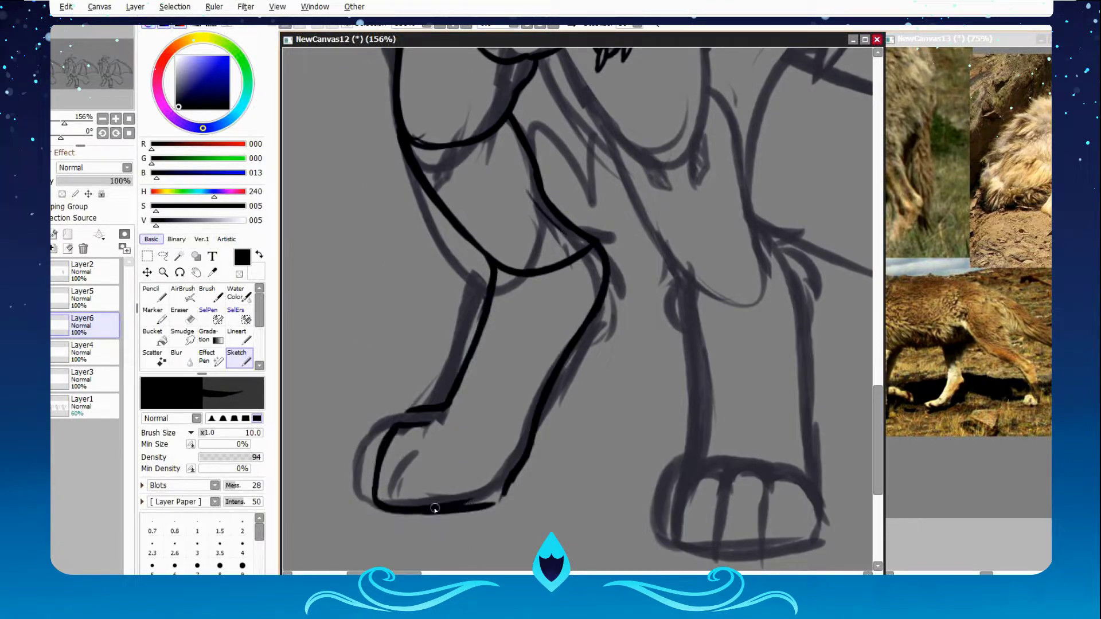
# Erase stray lines on the bent leg's foot and redraw its front edge and toe contours.
pyautogui.press('e')
pyautogui.moveTo(360, 424); pyautogui.dragTo(356, 467)
pyautogui.press('n')
pyautogui.moveTo(422, 402); pyautogui.dragTo(373, 470)
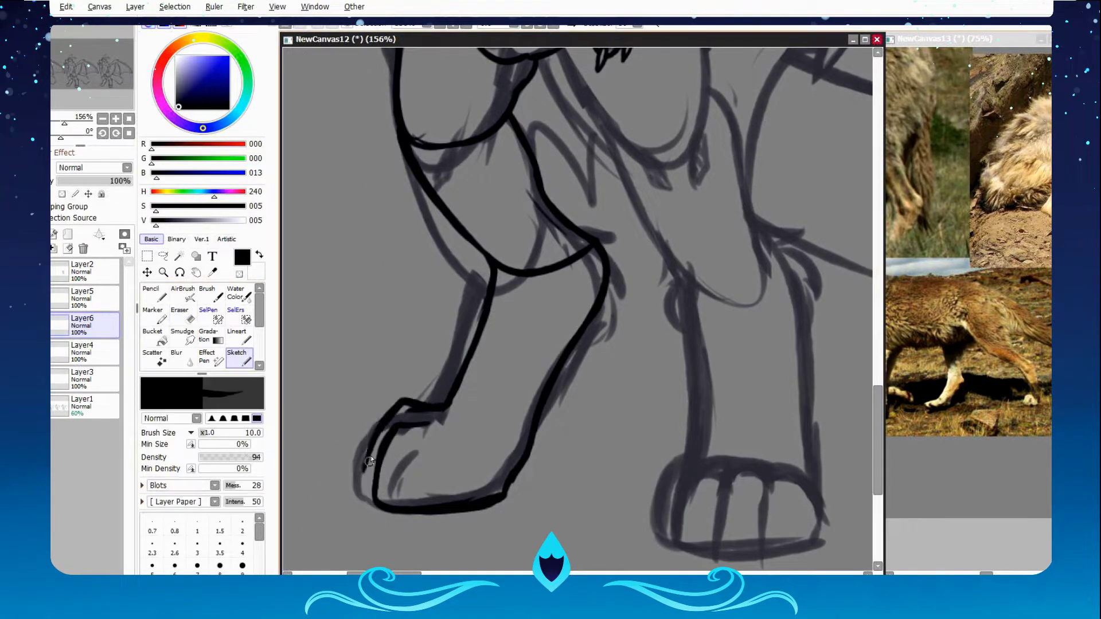
pyautogui.press('e')
pyautogui.moveTo(441, 459)
pyautogui.mouseDown()
pyautogui.moveTo(380, 418)
pyautogui.moveTo(378, 511)
pyautogui.mouseUp()
pyautogui.press('n')
# Reshape the lower part of the foot with a Deform transform and apply it.
pyautogui.hotkey('ctrl', 't')
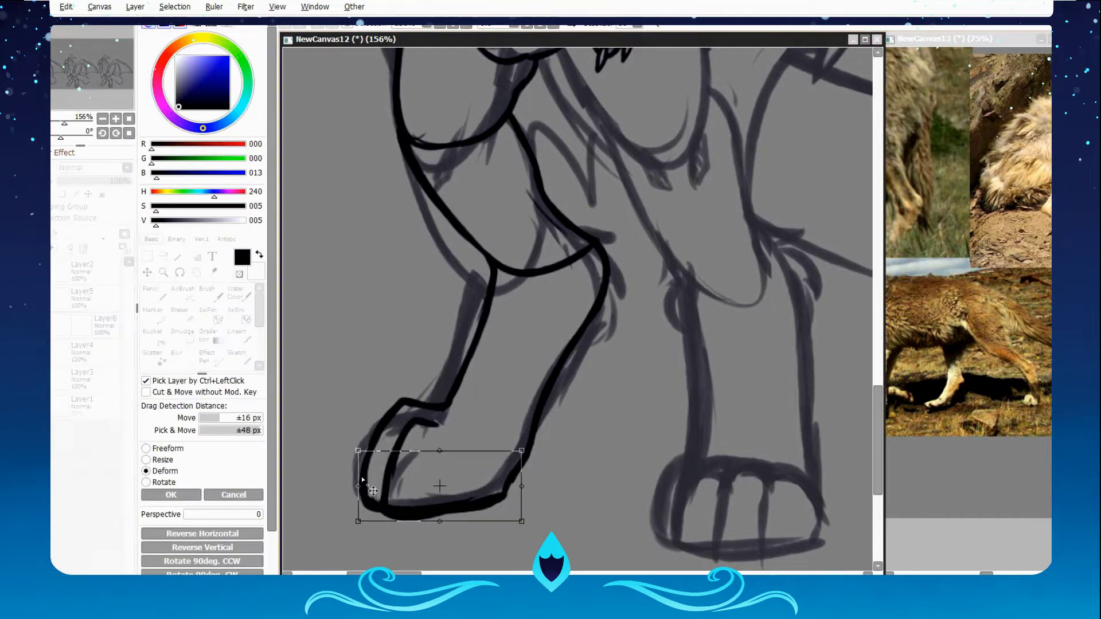
pyautogui.moveTo(367, 436); pyautogui.dragTo(375, 448)
pyautogui.press('Return')
# Lasso the bent leg's foot, shift it slightly with a transform and apply the change.
pyautogui.moveTo(486, 278); pyautogui.dragTo(417, 261)
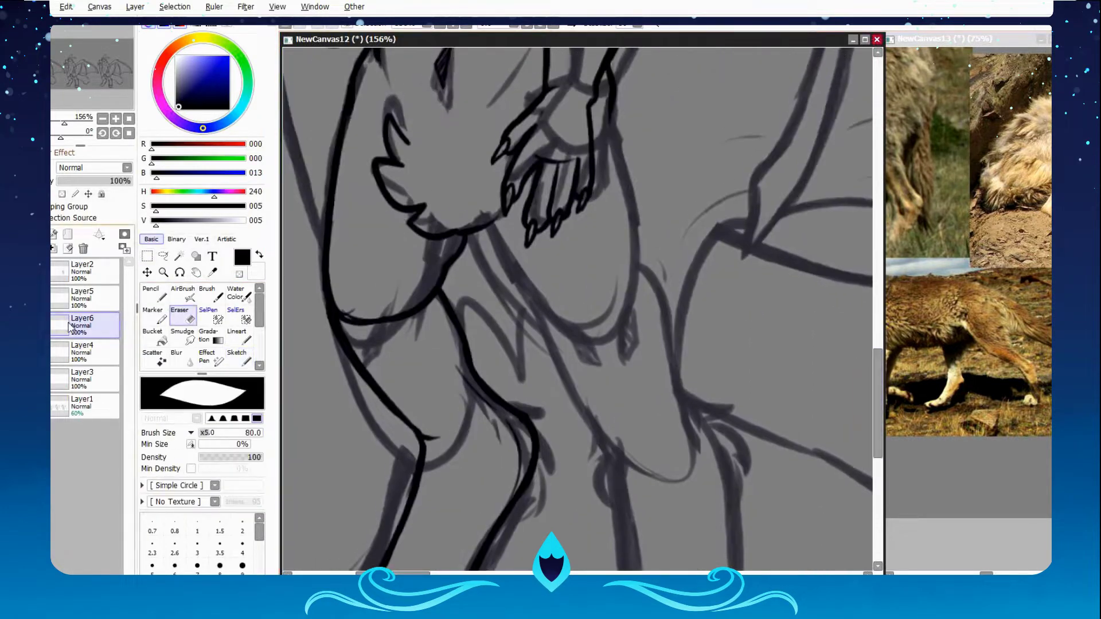
pyautogui.click(163, 257)
pyautogui.moveTo(453, 356); pyautogui.dragTo(456, 358)
pyautogui.hotkey('ctrl', 't')
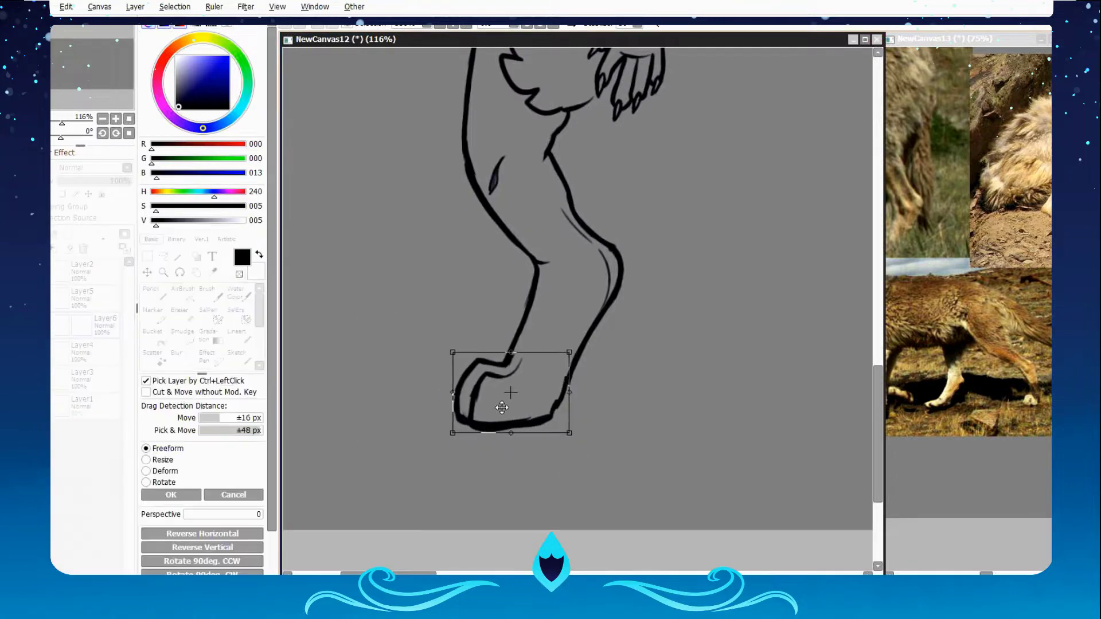
pyautogui.moveTo(504, 401); pyautogui.dragTo(516, 395)
pyautogui.press('Return')
# Redraw the front ankle line joining the bent leg's foot to the shin and ink its separate toes.
pyautogui.press('n')
pyautogui.moveTo(513, 352); pyautogui.dragTo(529, 298)
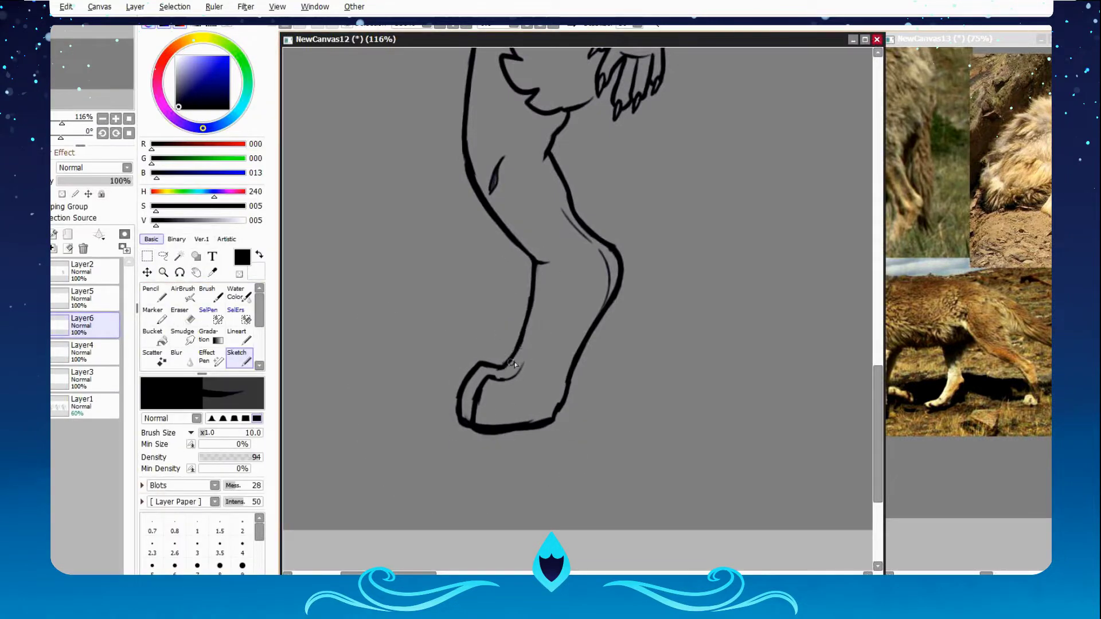
pyautogui.click(163, 272)
pyautogui.moveTo(345, 205); pyautogui.dragTo(676, 477)
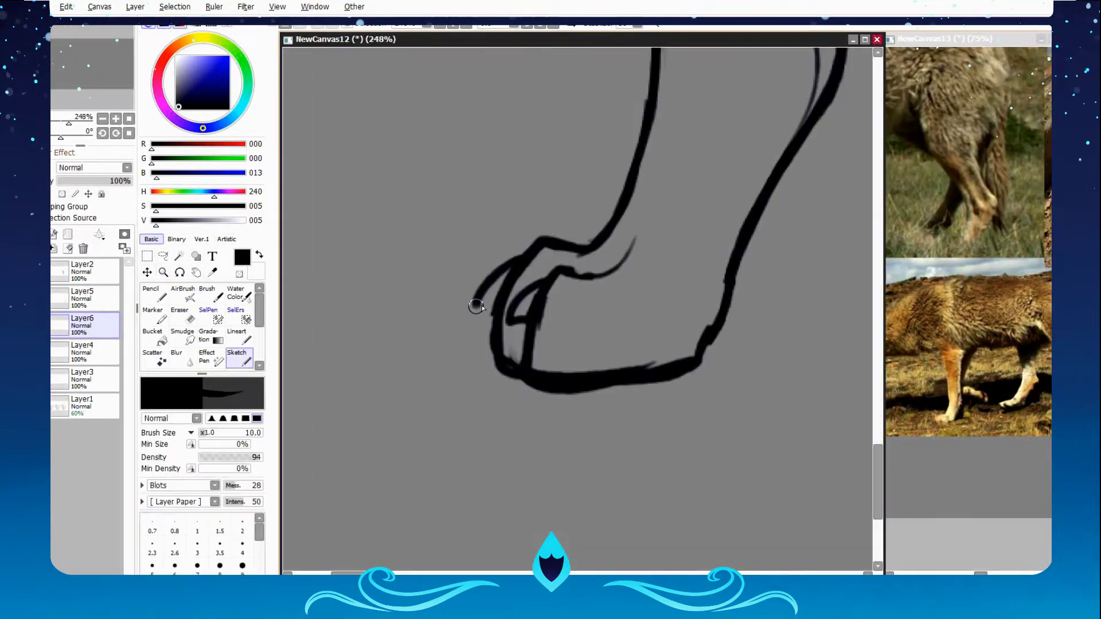
# Ink the straight leg's rounded thigh on a new layer and adjust it with a transform.
pyautogui.click(246, 359)
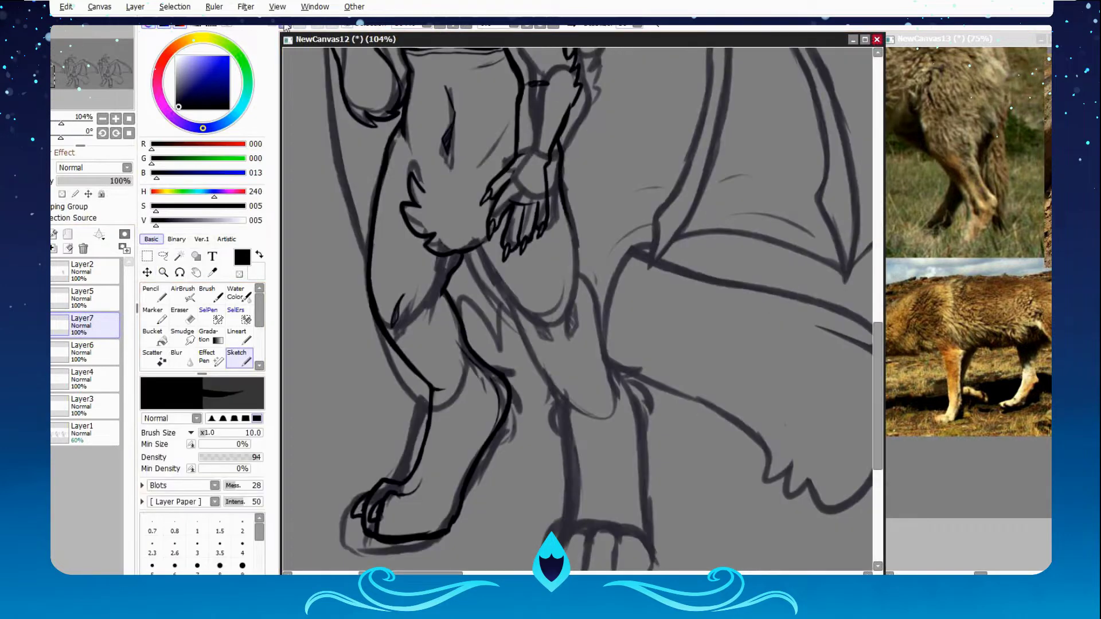
pyautogui.hotkey('ctrl', 't')
pyautogui.press('Return')
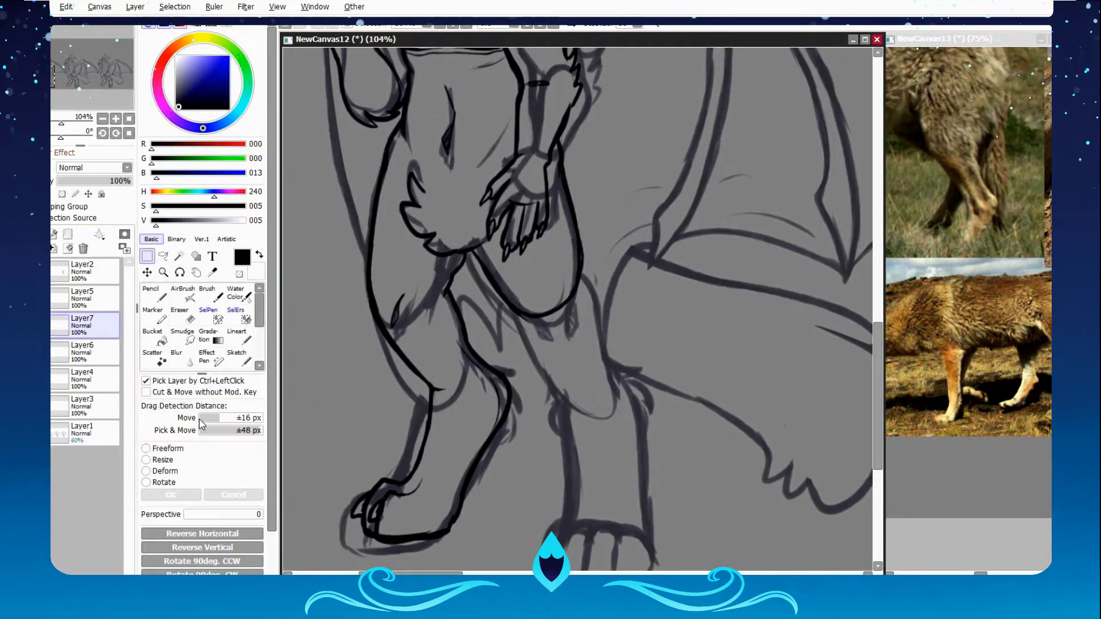
pyautogui.hotkey('ctrl', 't')
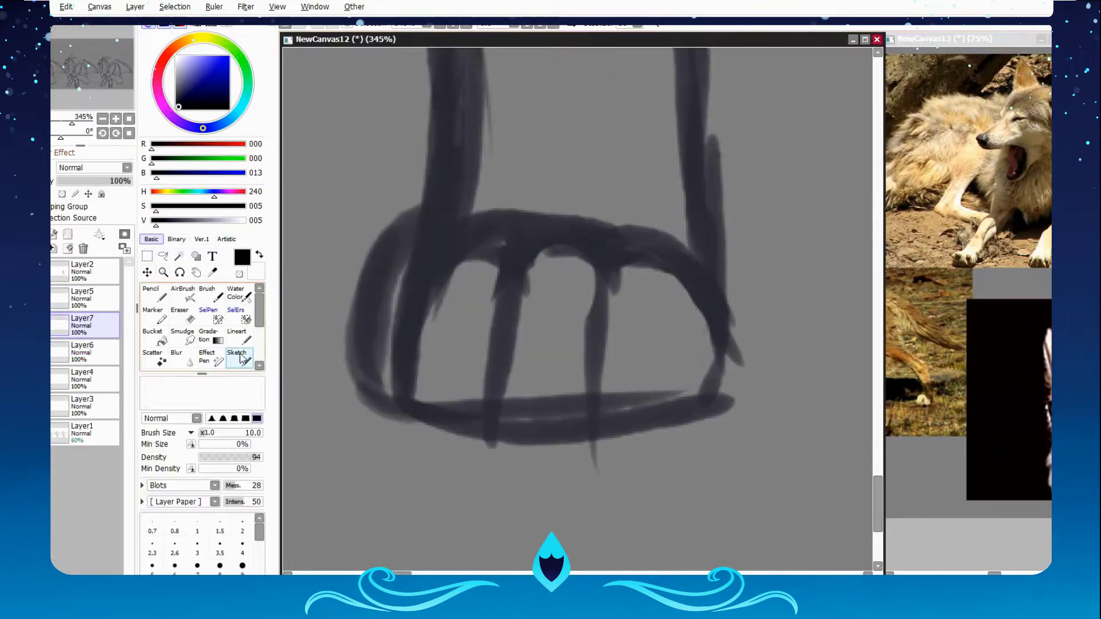
# Ink the straight leg's foot as four rounded toes with diamond shapes and jagged fur lines inside.
pyautogui.moveTo(512, 254); pyautogui.dragTo(656, 234)
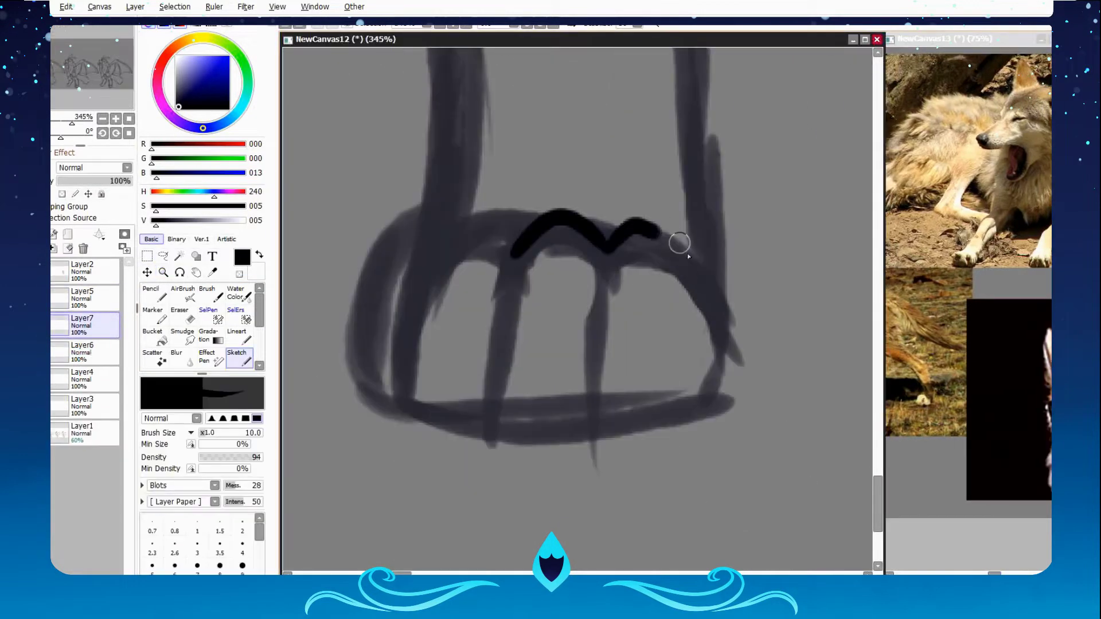
pyautogui.moveTo(518, 261); pyautogui.dragTo(499, 441)
pyautogui.moveTo(617, 252); pyautogui.dragTo(602, 439)
pyautogui.moveTo(682, 253); pyautogui.dragTo(688, 402)
pyautogui.moveTo(401, 221); pyautogui.dragTo(367, 401)
pyautogui.moveTo(436, 235); pyautogui.dragTo(501, 441)
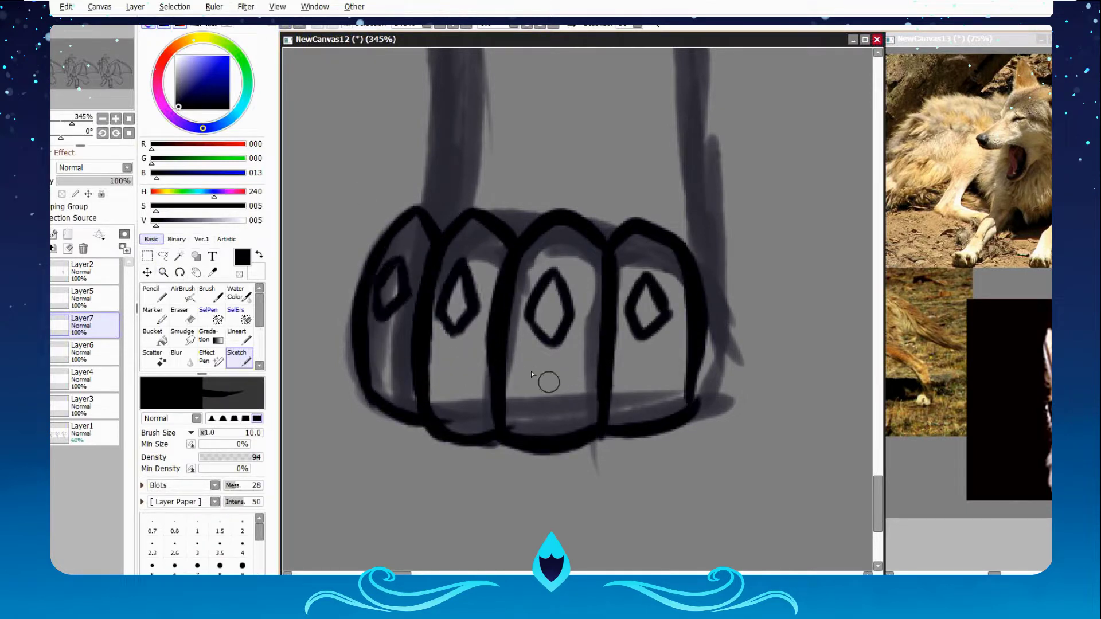
pyautogui.moveTo(435, 384); pyautogui.dragTo(519, 232)
pyautogui.moveTo(458, 201); pyautogui.dragTo(321, 207)
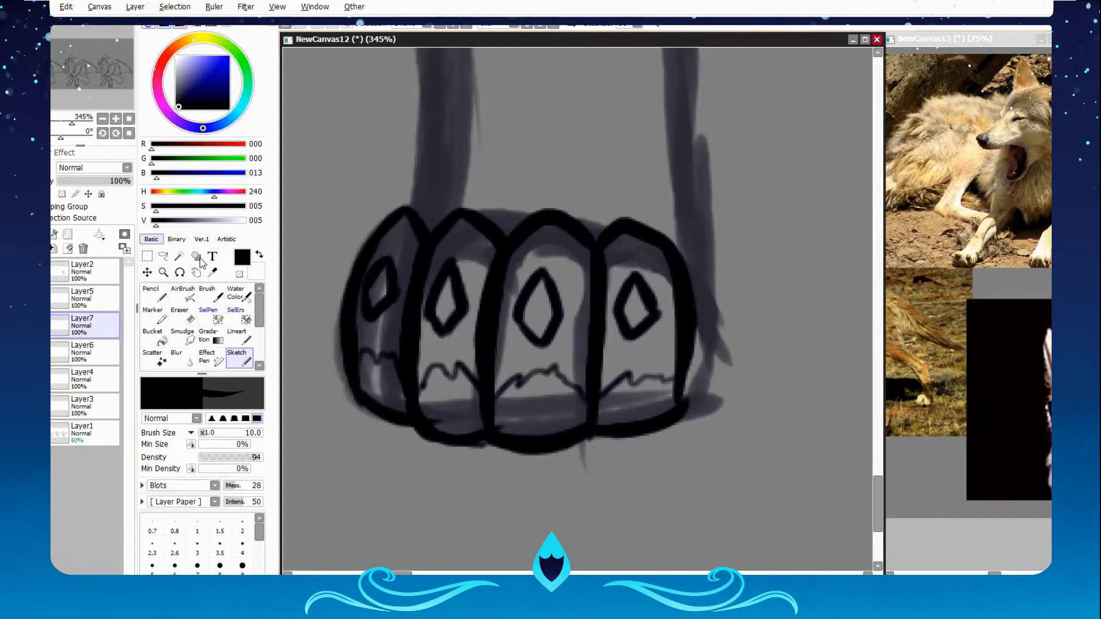
# Lasso the diamond shapes on the straight leg's toes and move them slightly lower.
pyautogui.click(163, 255)
pyautogui.moveTo(447, 249)
pyautogui.mouseDown()
pyautogui.moveTo(449, 349)
pyautogui.moveTo(424, 252)
pyautogui.mouseUp()
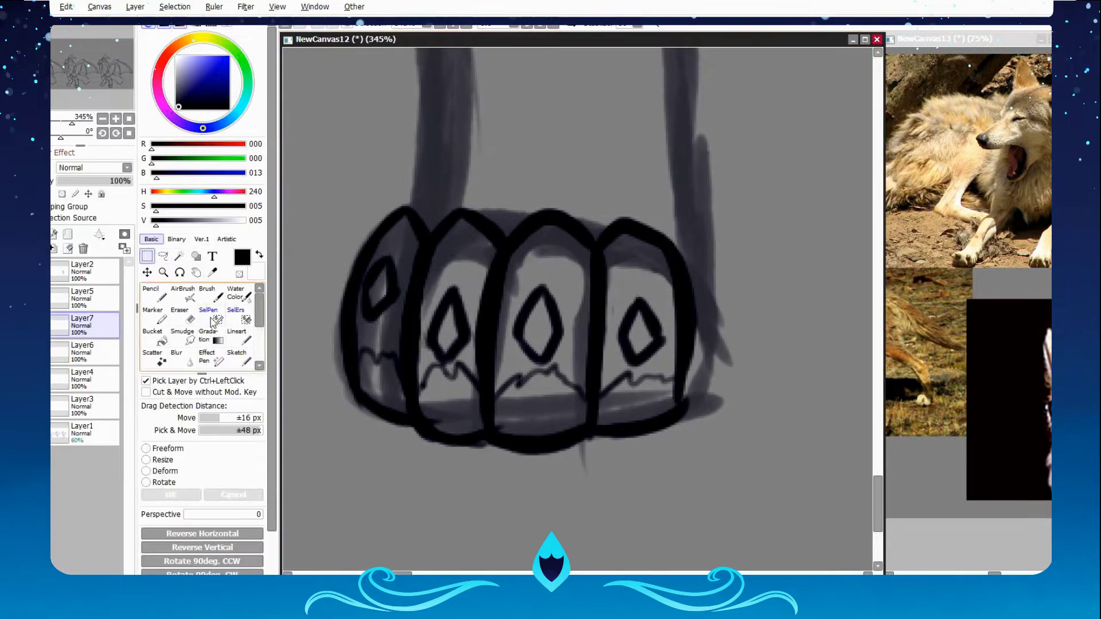
pyautogui.moveTo(373, 286); pyautogui.dragTo(379, 298)
# Widen the base of the four-toed foot with a Deform transform and apply it.
pyautogui.moveTo(315, 265); pyautogui.dragTo(737, 197)
pyautogui.moveTo(515, 258); pyautogui.dragTo(515, 292)
pyautogui.click(145, 448)
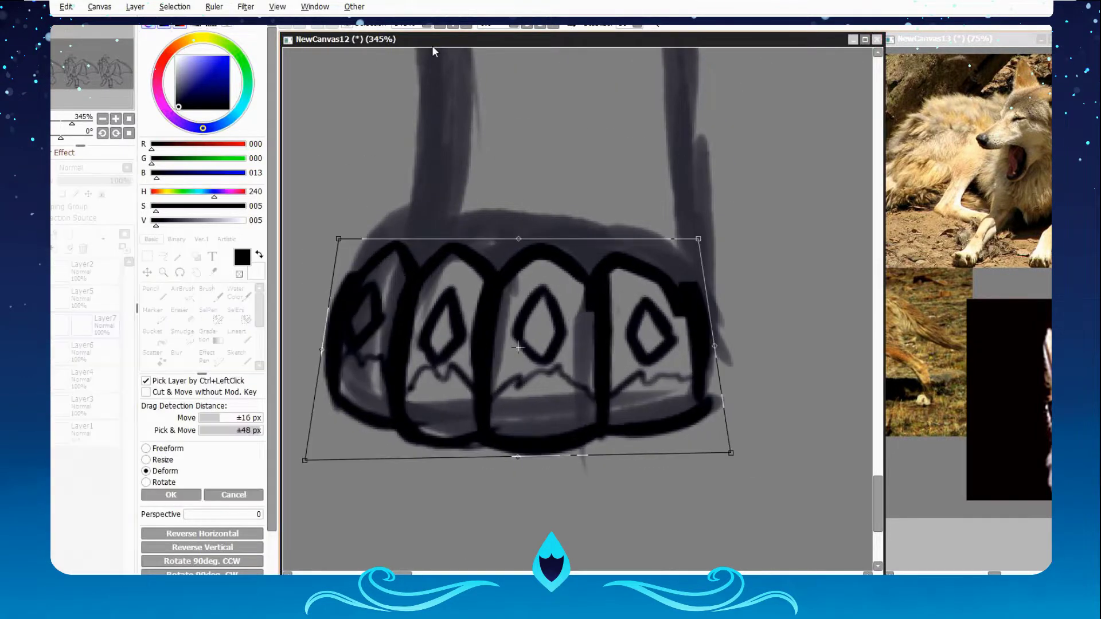
pyautogui.scroll(-3, 516, 344)
pyautogui.press('Return')
# Ink both sides of the straight leg's shin from the knee to the foot on a new layer.
pyautogui.click(53, 233)
pyautogui.click(239, 360)
pyautogui.scroll(2, 625, 397)
pyautogui.moveTo(625, 397); pyautogui.dragTo(630, 544)
pyautogui.scroll(-3, 630, 458)
pyautogui.moveTo(709, 156); pyautogui.dragTo(763, 274)
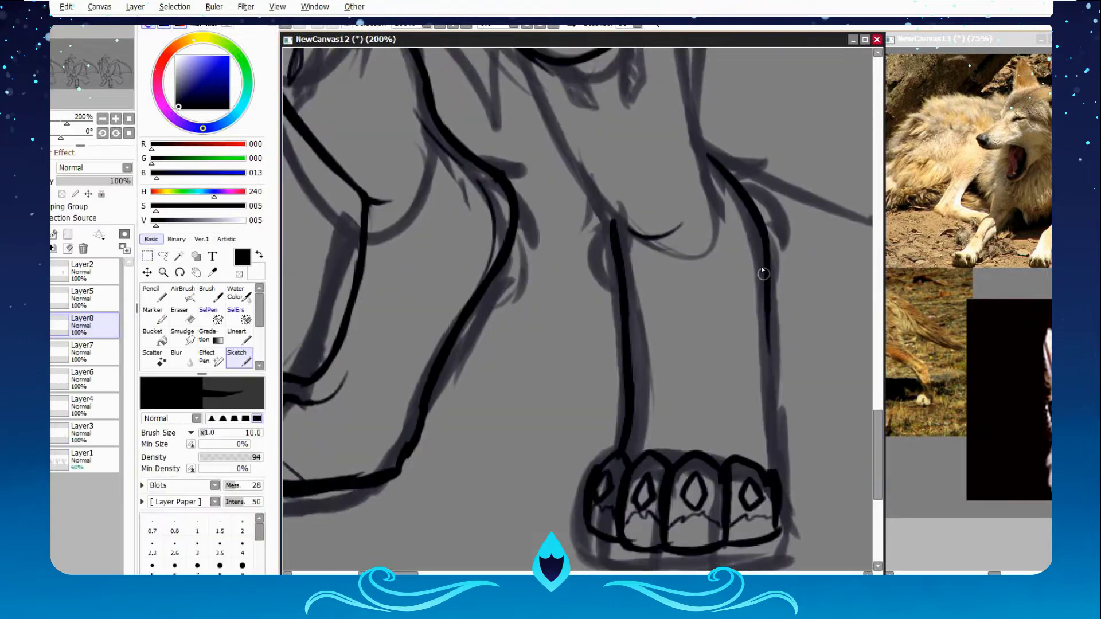
# Redraw the straight leg's shin edges and ink the lines connecting the thigh to the knee.
pyautogui.scroll(-2, 672, 429)
pyautogui.scroll(2, 672, 430)
pyautogui.scroll(-3, 659, 438)
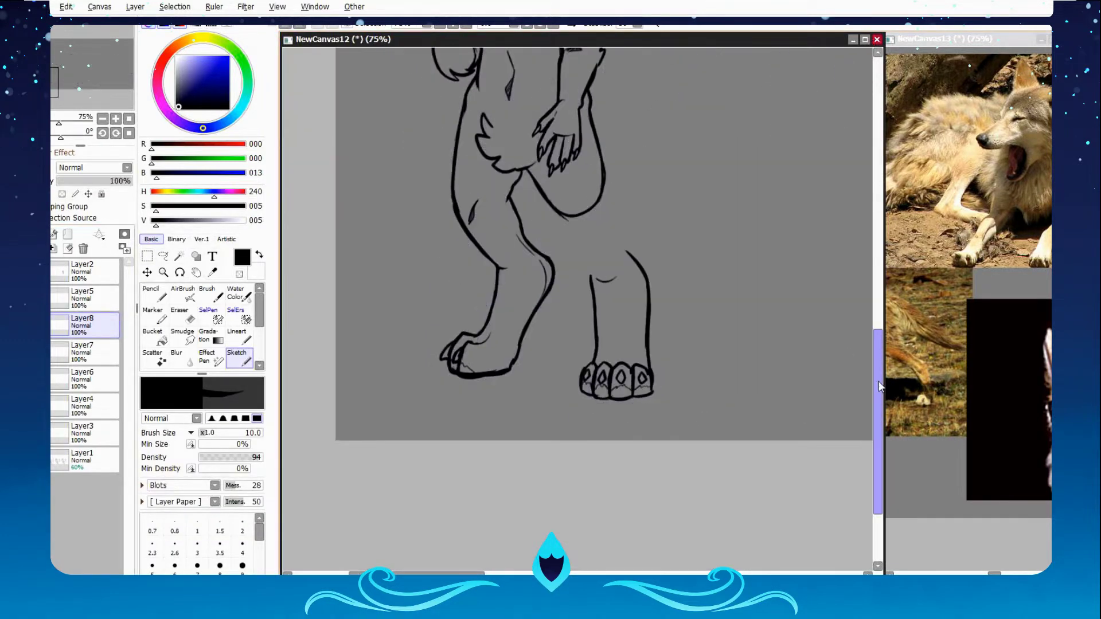
pyautogui.scroll(3, 600, 337)
pyautogui.moveTo(555, 148); pyautogui.dragTo(597, 408)
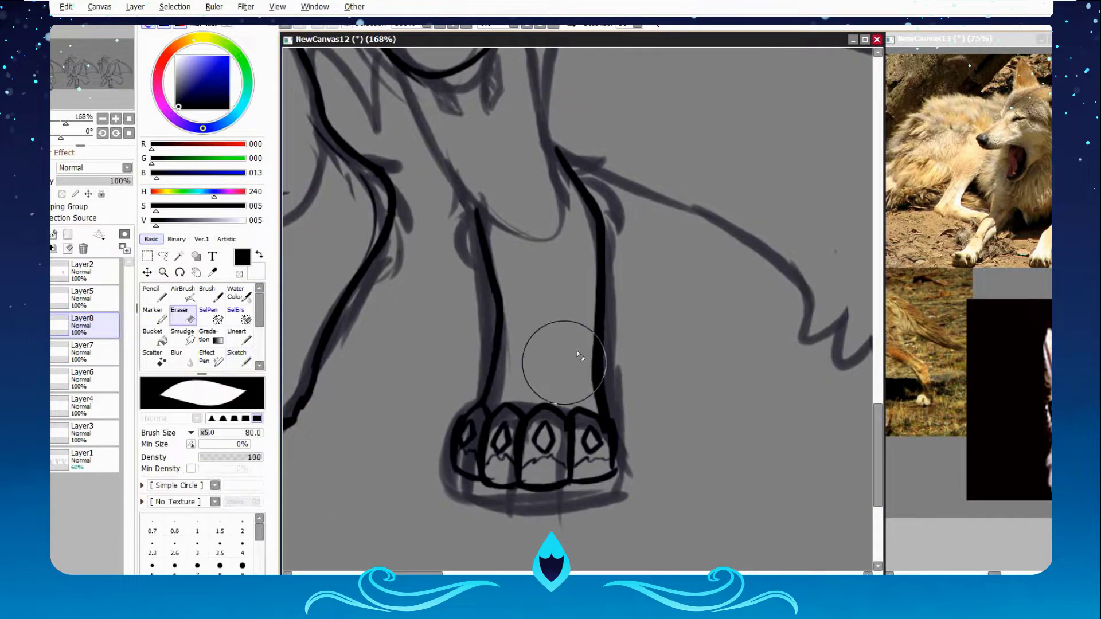
pyautogui.scroll(-3, 560, 355)
pyautogui.scroll(1, 561, 321)
pyautogui.scroll(3, 556, 236)
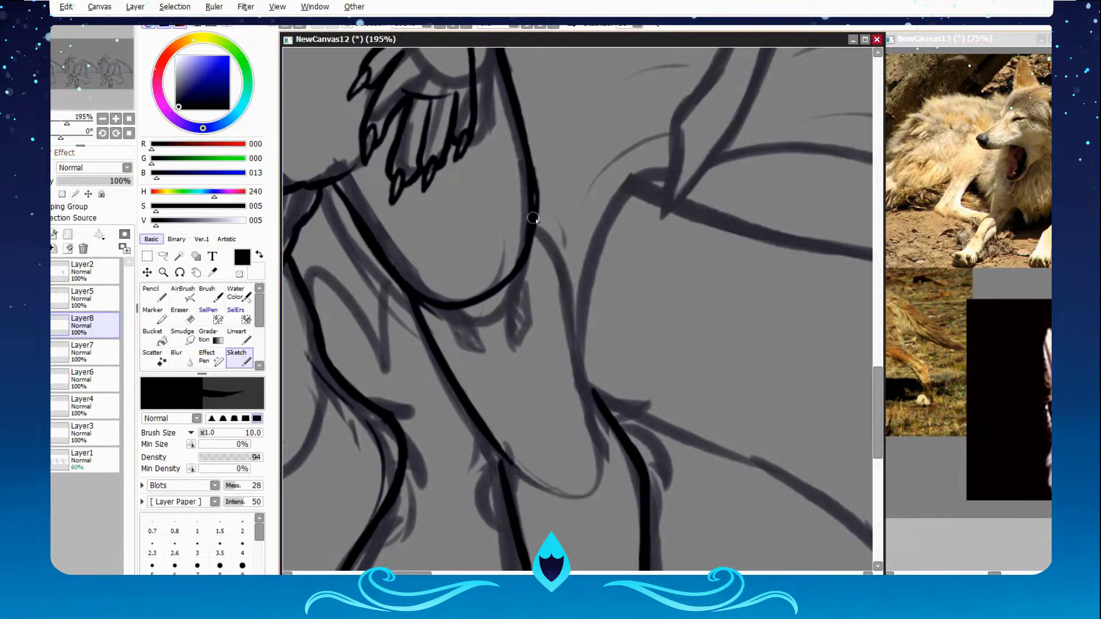
pyautogui.press('Home')
# Reposition the straight leg's inked parts with transforms and apply them.
pyautogui.hotkey('ctrl', 't')
pyautogui.moveTo(484, 253); pyautogui.dragTo(441, 313)
pyautogui.press('Return')
pyautogui.hotkey('ctrl', 't')
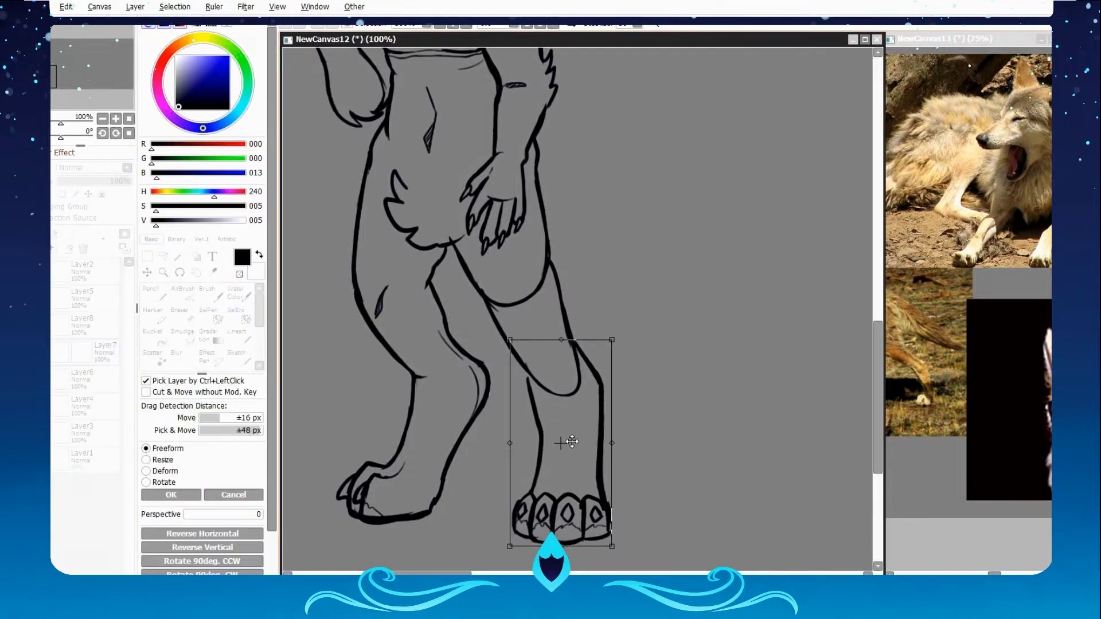
pyautogui.press('Return')
# Clean up the straight leg's knee, redrawing its joining lines and adding a small shaded curve at the kneecap.
pyautogui.scroll(2, 399, 461)
pyautogui.press('n')
pyautogui.moveTo(551, 220)
pyautogui.mouseDown()
pyautogui.moveTo(555, 265)
pyautogui.moveTo(505, 344)
pyautogui.mouseUp()
pyautogui.click(80, 324)
pyautogui.press('e')
pyautogui.press('n')
pyautogui.moveTo(499, 307); pyautogui.dragTo(549, 291)
pyautogui.press('e')
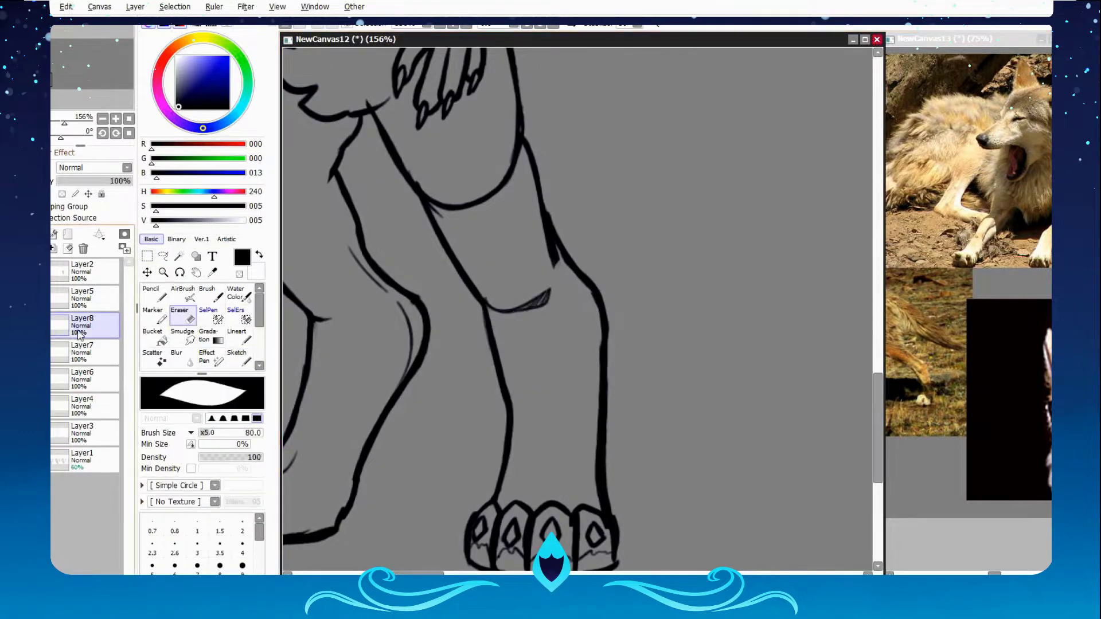
# Ink short crease marks inside the straight leg just above the knee.
pyautogui.press('s')
pyautogui.scroll(1, 317, 226)
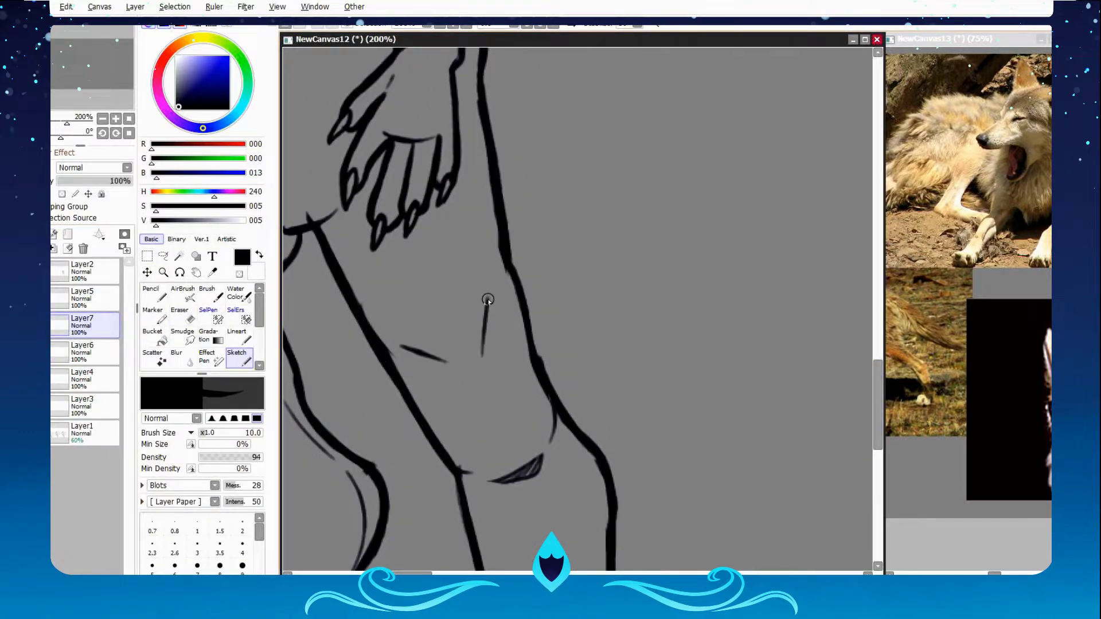
pyautogui.scroll(-5, 489, 398)
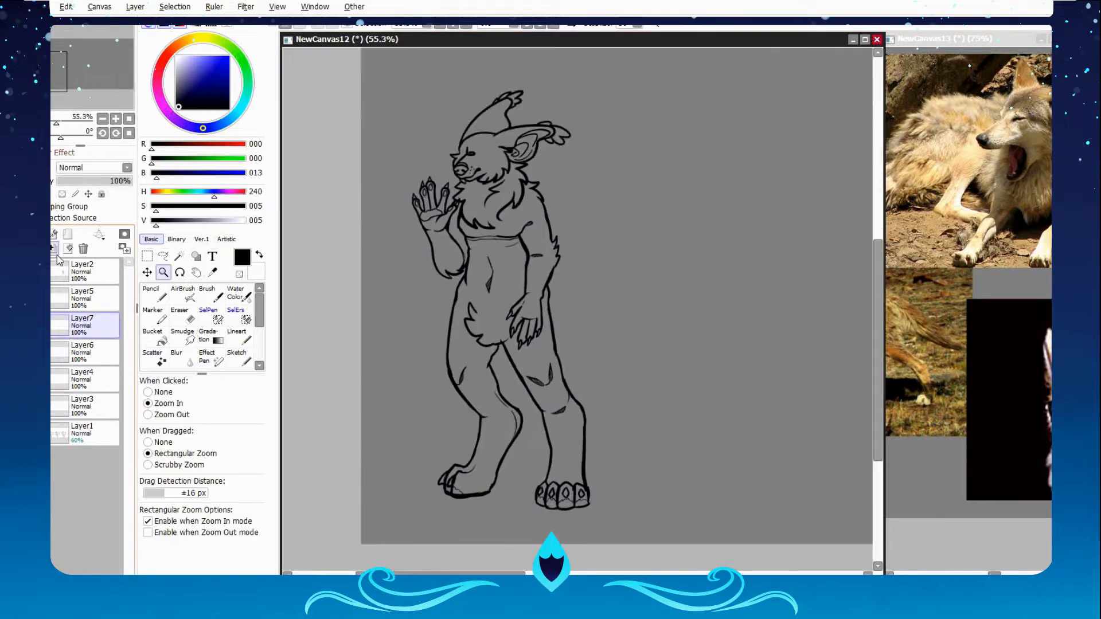
# Erase the straight leg's outer shin edge and redraw it as a smoother line from knee to foot.
pyautogui.scroll(3, 573, 312)
pyautogui.press('e')
pyautogui.moveTo(573, 312); pyautogui.dragTo(589, 424)
pyautogui.press('s')
pyautogui.moveTo(564, 292); pyautogui.dragTo(584, 433)
pyautogui.press('e')
pyautogui.press('s')
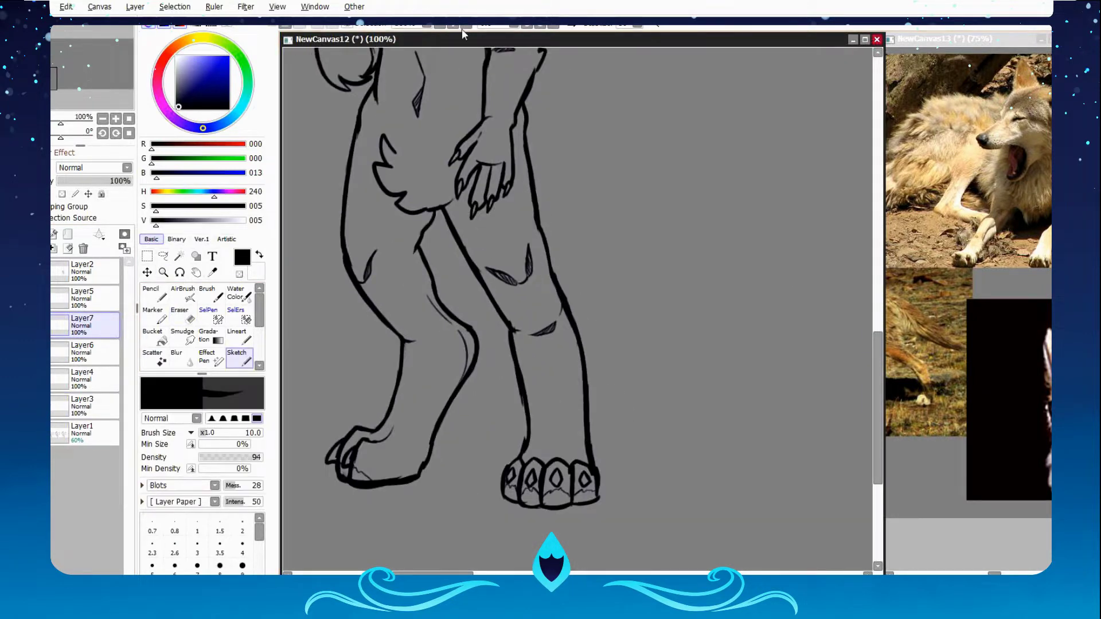
# Lasso the straight leg's foot and lower shin.
pyautogui.scroll(1, 581, 448)
pyautogui.press('m')
pyautogui.scroll(-3, 323, 361)
pyautogui.scroll(3, 374, 398)
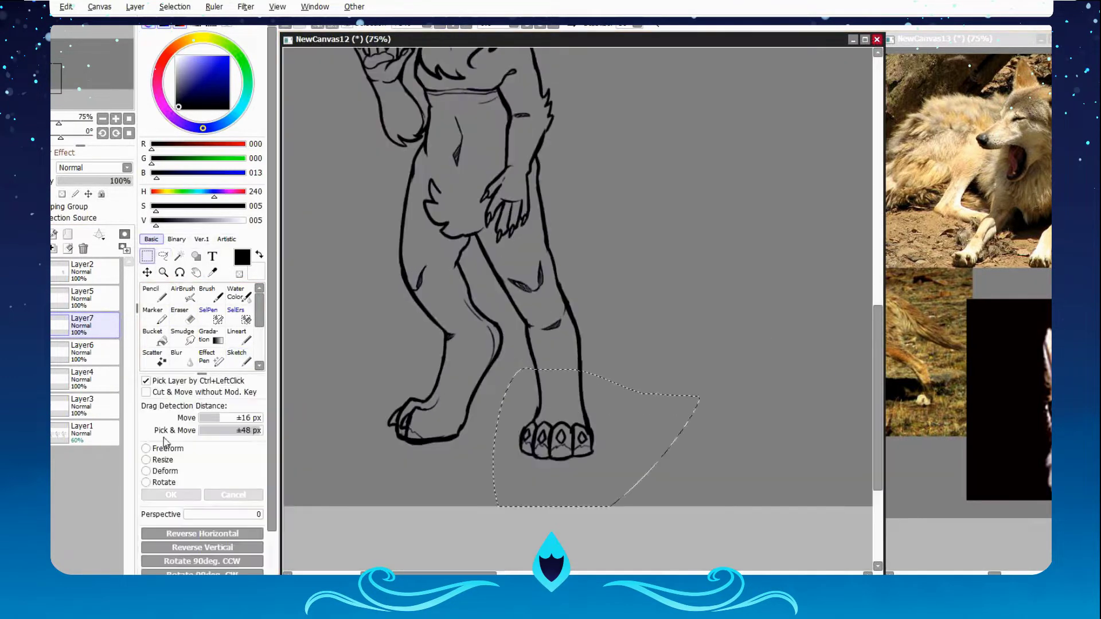
pyautogui.scroll(-1, 573, 309)
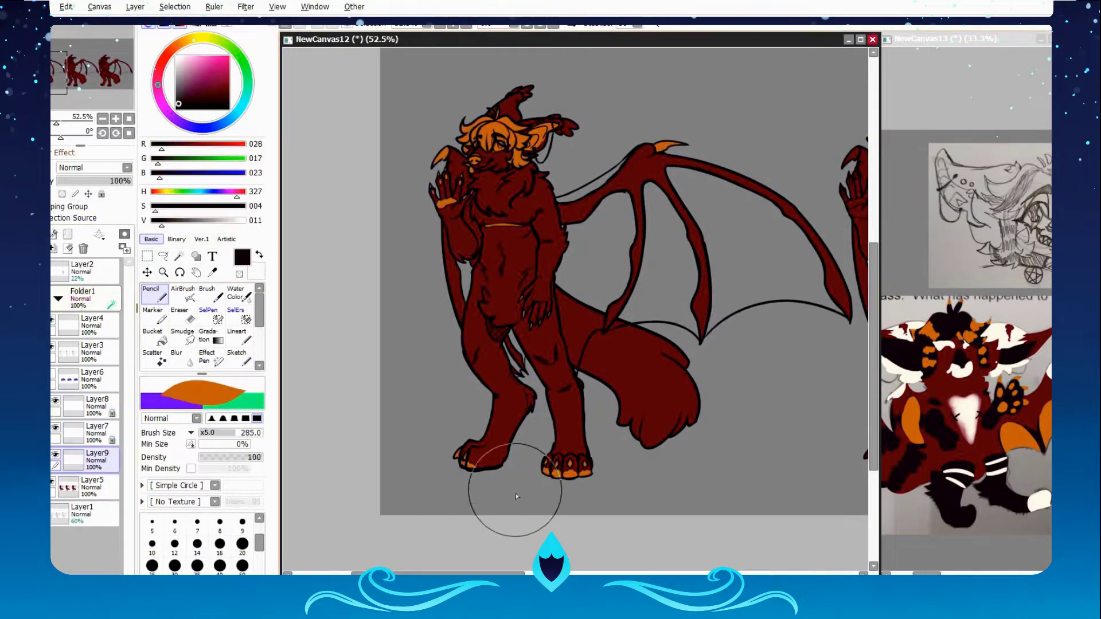
# Paint the wing arms, hair and nose near-black (RGB 28, 17, 23), each on its own layer.
pyautogui.moveTo(476, 128); pyautogui.dragTo(740, 364)
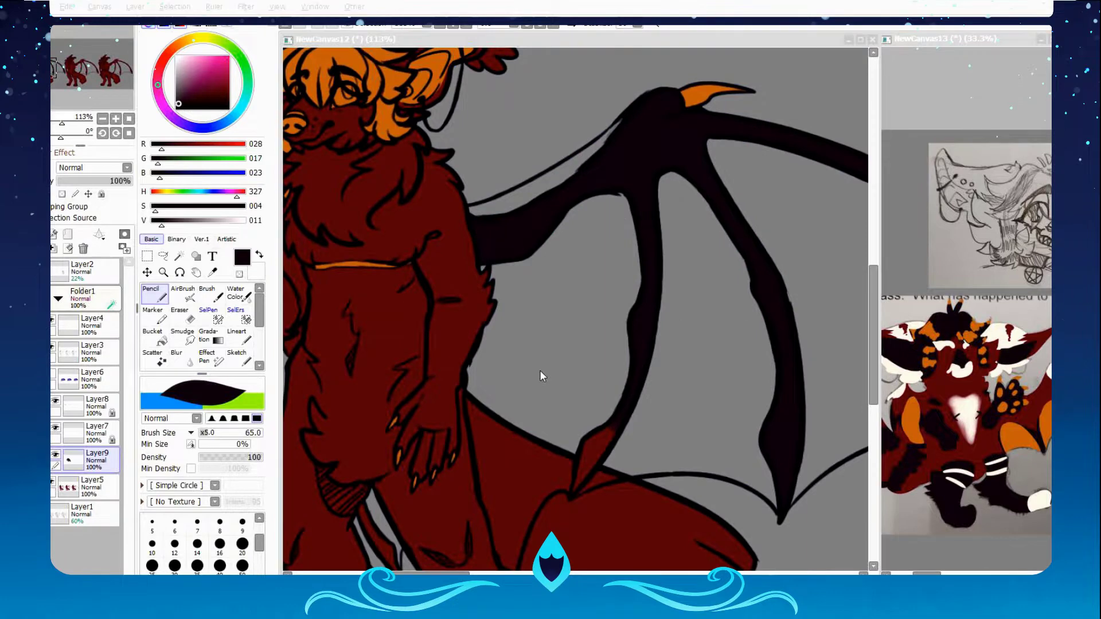
pyautogui.moveTo(579, 476)
pyautogui.mouseDown()
pyautogui.moveTo(611, 436)
pyautogui.moveTo(860, 436)
pyautogui.mouseUp()
pyautogui.moveTo(487, 114); pyautogui.dragTo(497, 181)
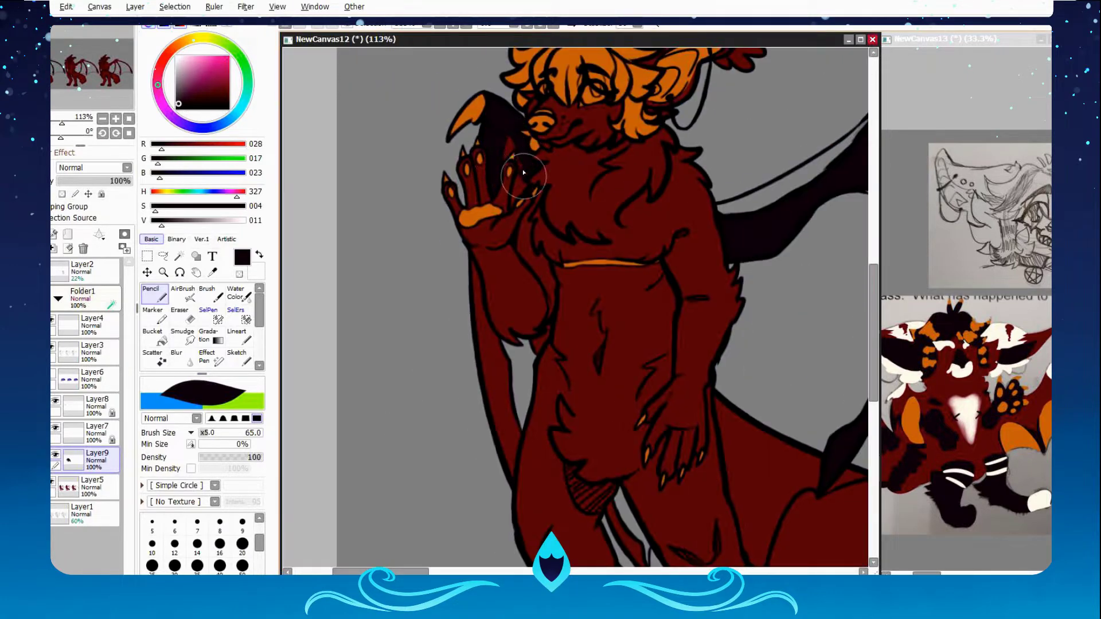
pyautogui.scroll(-3, 778, 400)
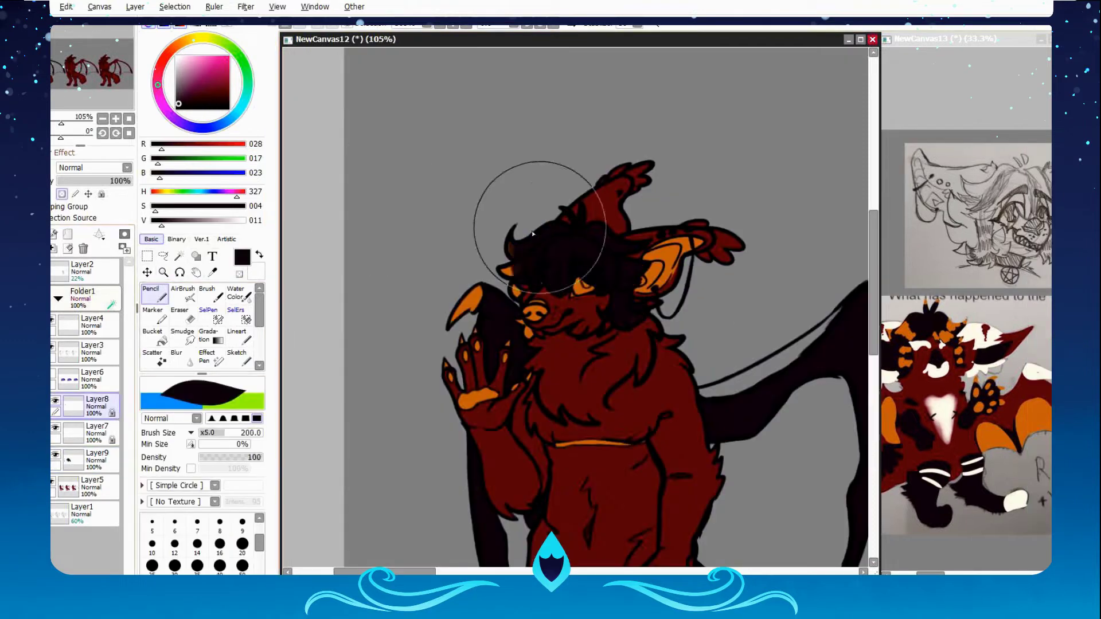
pyautogui.click(92, 430)
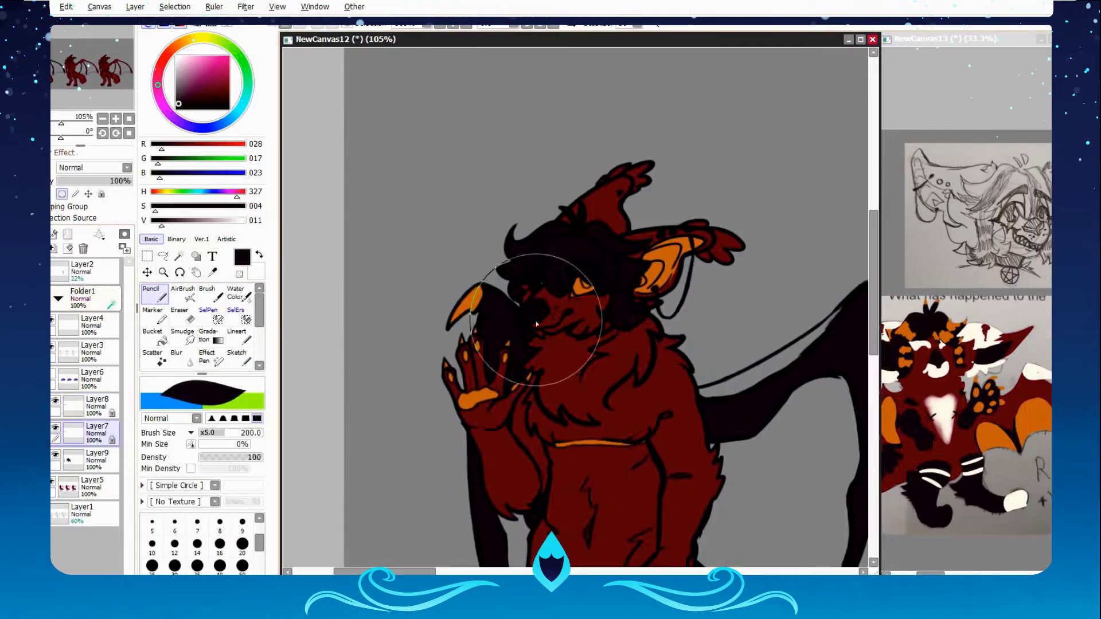
# Add a new layer and paint both lower legs and feet near-black up to the knees.
pyautogui.scroll(-6, 841, 435)
pyautogui.scroll(2, 841, 436)
pyautogui.hotkey('ctrl', 'shift', 'n')
pyautogui.moveTo(516, 402)
pyautogui.mouseDown()
pyautogui.moveTo(614, 466)
pyautogui.moveTo(739, 516)
pyautogui.mouseUp()
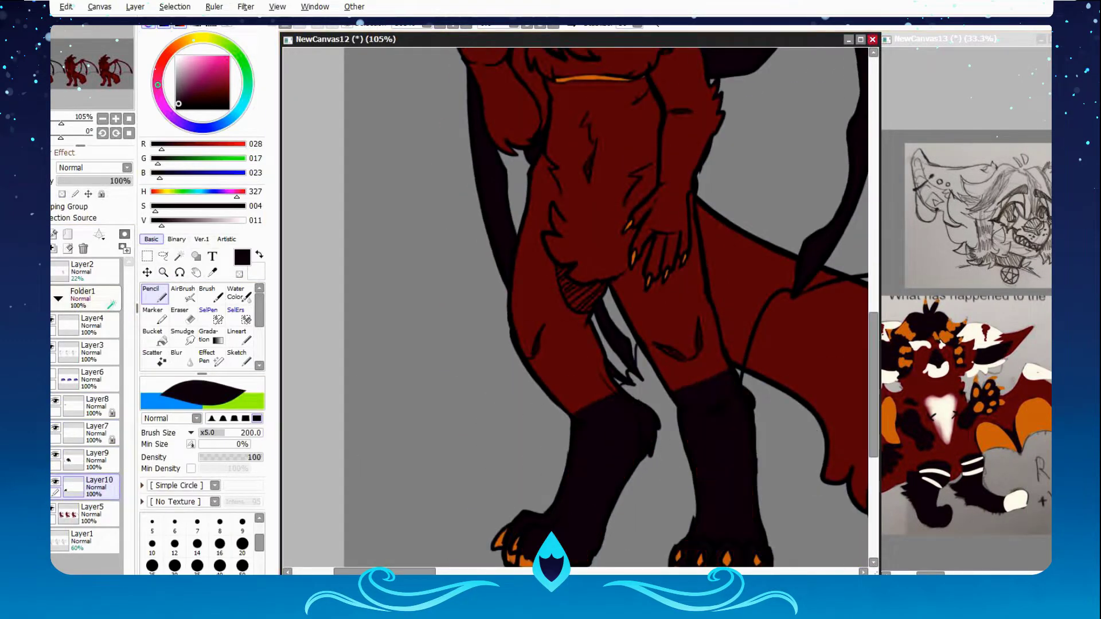
# Paint the raised arm and the hanging arm near-black from shoulder to hand.
pyautogui.scroll(5, 518, 317)
pyautogui.hotkey('ctrl', '+')
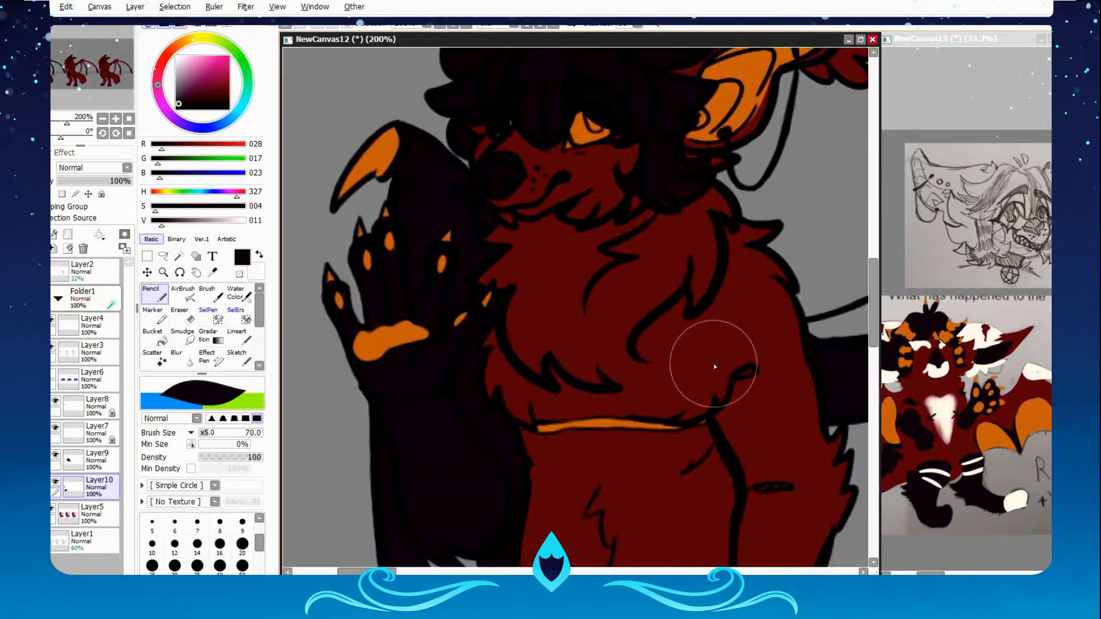
pyautogui.moveTo(782, 240); pyautogui.dragTo(738, 553)
pyautogui.scroll(-3, 738, 553)
pyautogui.moveTo(802, 309); pyautogui.dragTo(762, 415)
pyautogui.scroll(-2, 762, 416)
pyautogui.moveTo(676, 412)
pyautogui.mouseDown()
pyautogui.moveTo(713, 305)
pyautogui.moveTo(774, 438)
pyautogui.mouseUp()
pyautogui.hotkey('ctrl', '-')
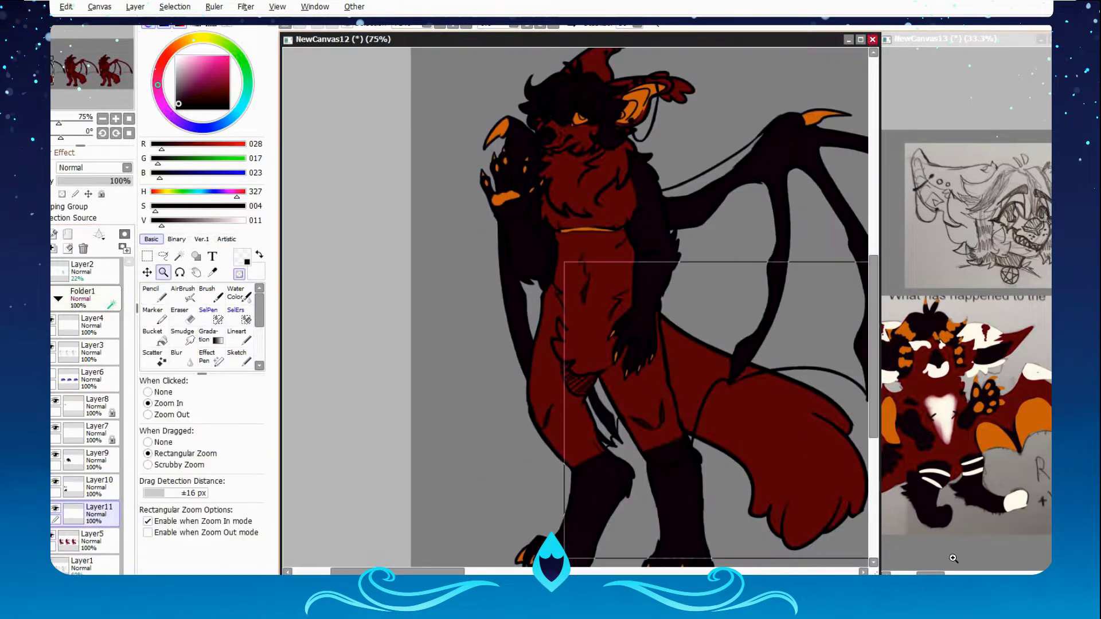
# Paint the first figure's tail near-black on a separate layer.
pyautogui.moveTo(504, 258); pyautogui.dragTo(737, 363)
pyautogui.click(442, 258)
pyautogui.hotkey('ctrl', 'shift', 'n')
pyautogui.hotkey('ctrl', '+')
pyautogui.hotkey('ctrl', '-')
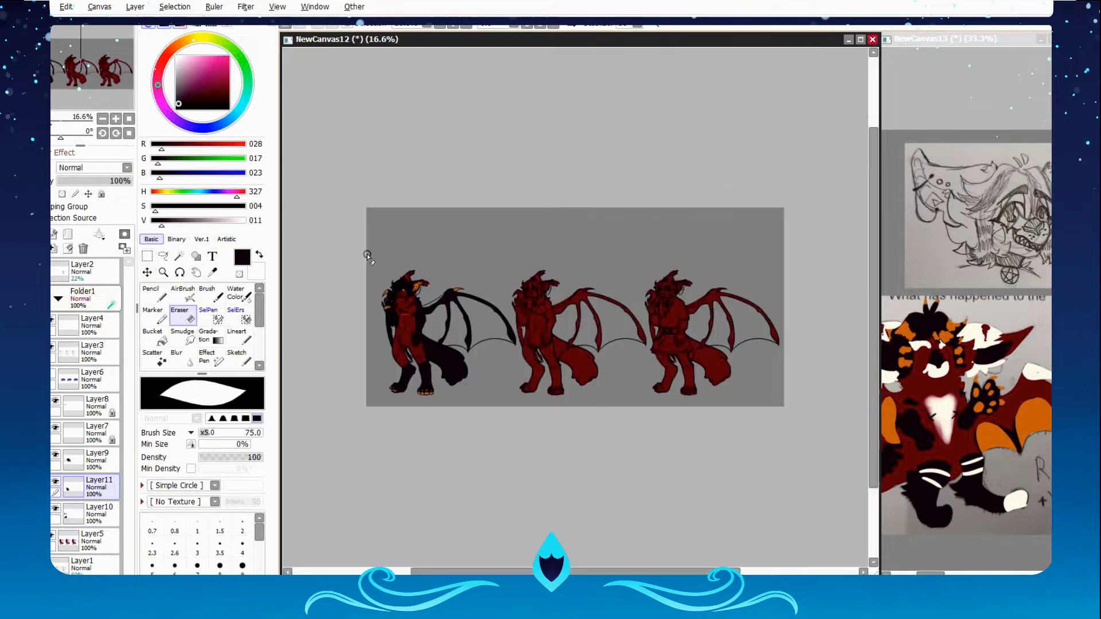
# Paint cream markings (RGB 243, 234, 219) on the muzzle and cheek fur with a size 20 Pencil.
pyautogui.click(164, 272)
pyautogui.moveTo(504, 98); pyautogui.dragTo(634, 226)
pyautogui.click(152, 295)
pyautogui.click(152, 543)
pyautogui.moveTo(458, 401); pyautogui.dragTo(619, 338)
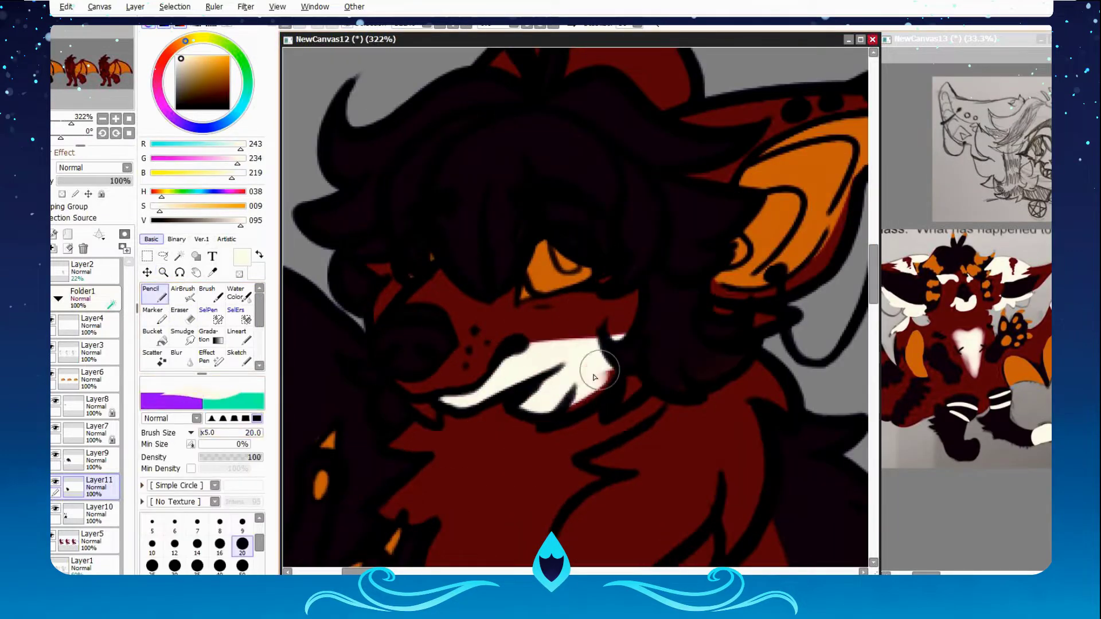
pyautogui.moveTo(476, 327); pyautogui.dragTo(507, 370)
# Paint the fur tufts at the tips of both ears cream.
pyautogui.scroll(5, 566, 342)
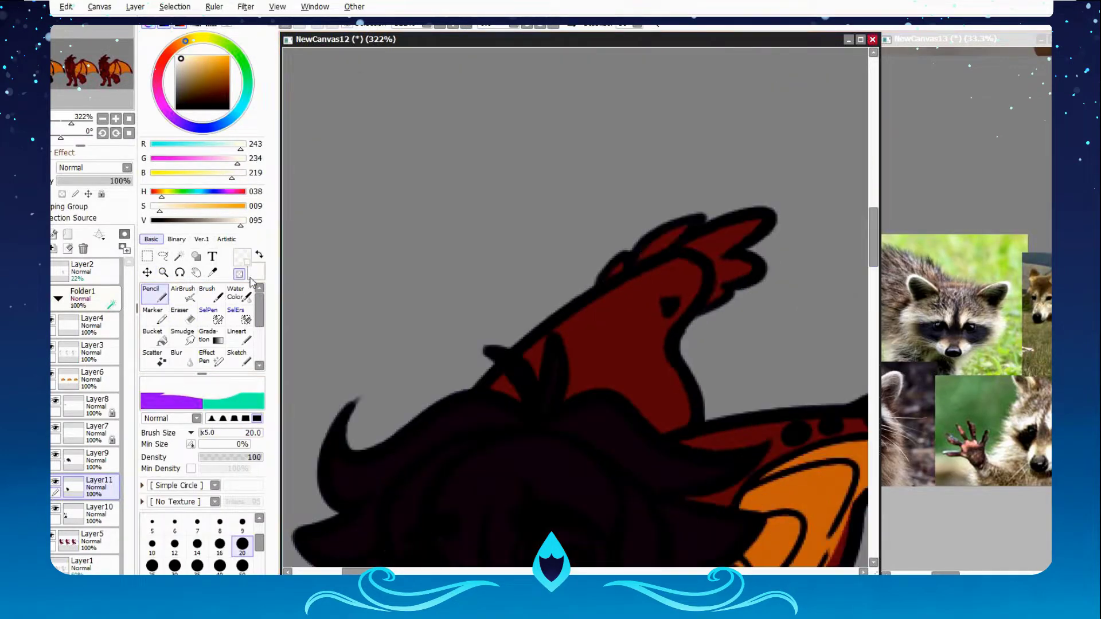
pyautogui.moveTo(653, 258); pyautogui.dragTo(740, 230)
pyautogui.hotkey('ctrl', '-')
pyautogui.hotkey('ctrl', '-')
# Paint the upright ear and the rim of the other ear near-black (RGB 28, 17, 23) with the Pencil.
pyautogui.keyDown('alt'); pyautogui.click(486, 346); pyautogui.keyUp('alt')
pyautogui.moveTo(344, 216); pyautogui.dragTo(675, 373)
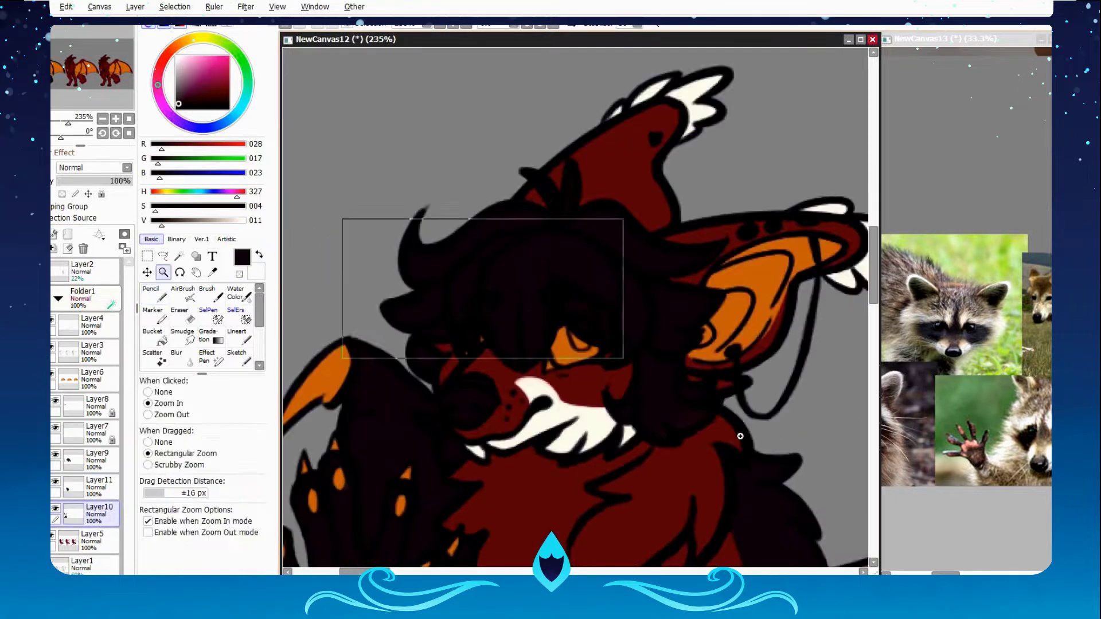
pyautogui.hotkey('ctrl', '-')
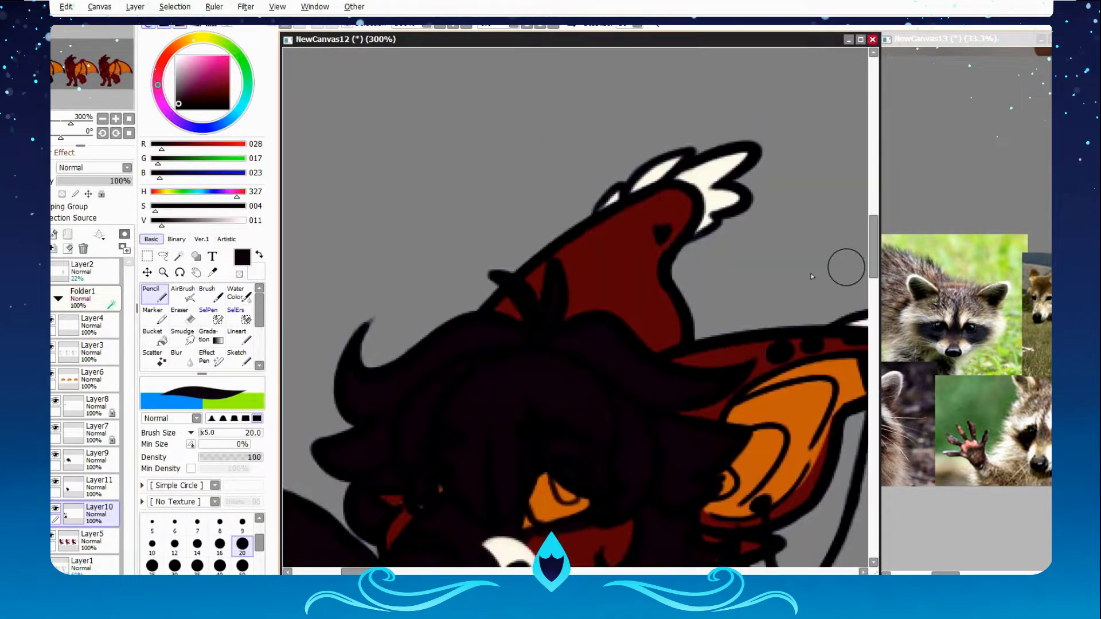
# Paint the neck and chest ruff cream (RGB 243, 234, 219) on a separate layer and add cream tufts beside both upper arms.
pyautogui.press('x')
pyautogui.hotkey('ctrl', '+')
pyautogui.press('n')
pyautogui.moveTo(447, 321); pyautogui.dragTo(504, 390)
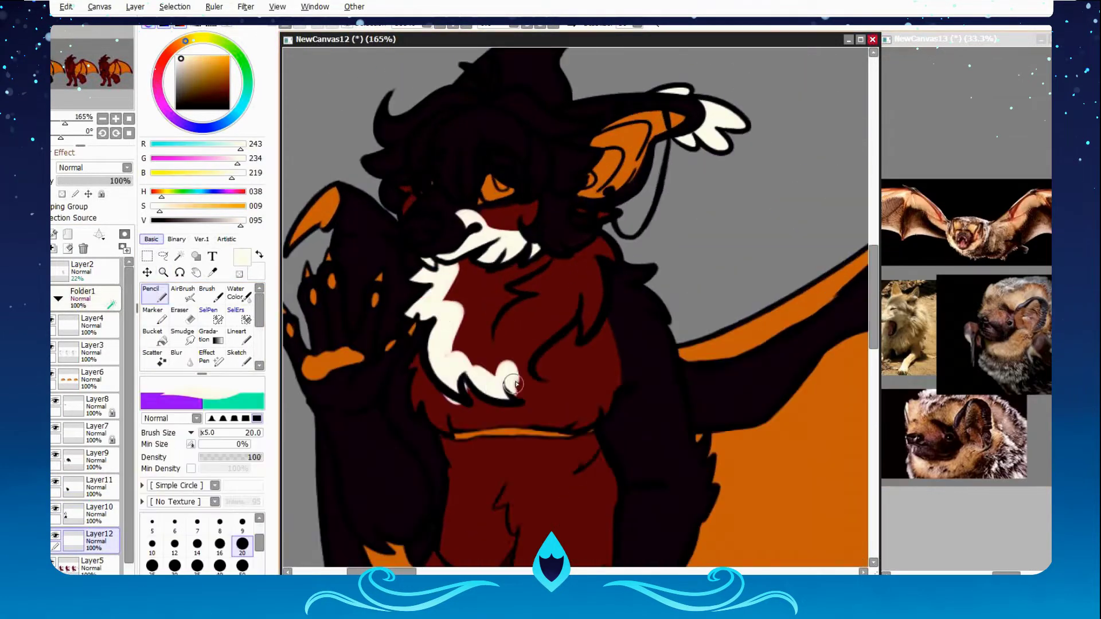
pyautogui.moveTo(516, 247); pyautogui.dragTo(602, 344)
pyautogui.moveTo(459, 286); pyautogui.dragTo(591, 258)
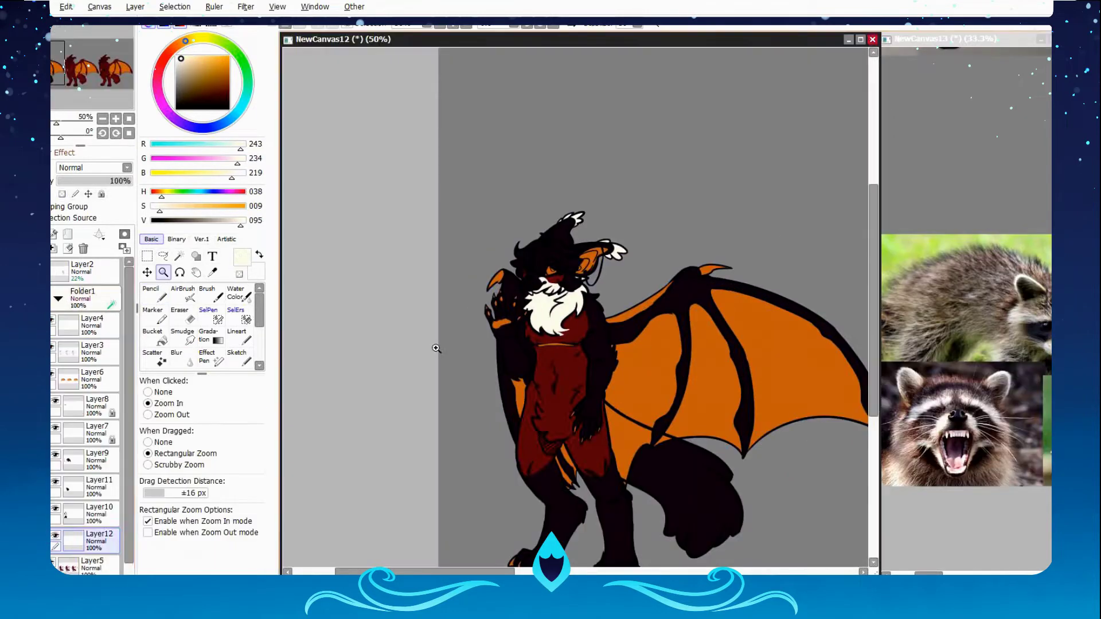
pyautogui.press('e')
pyautogui.click(154, 294)
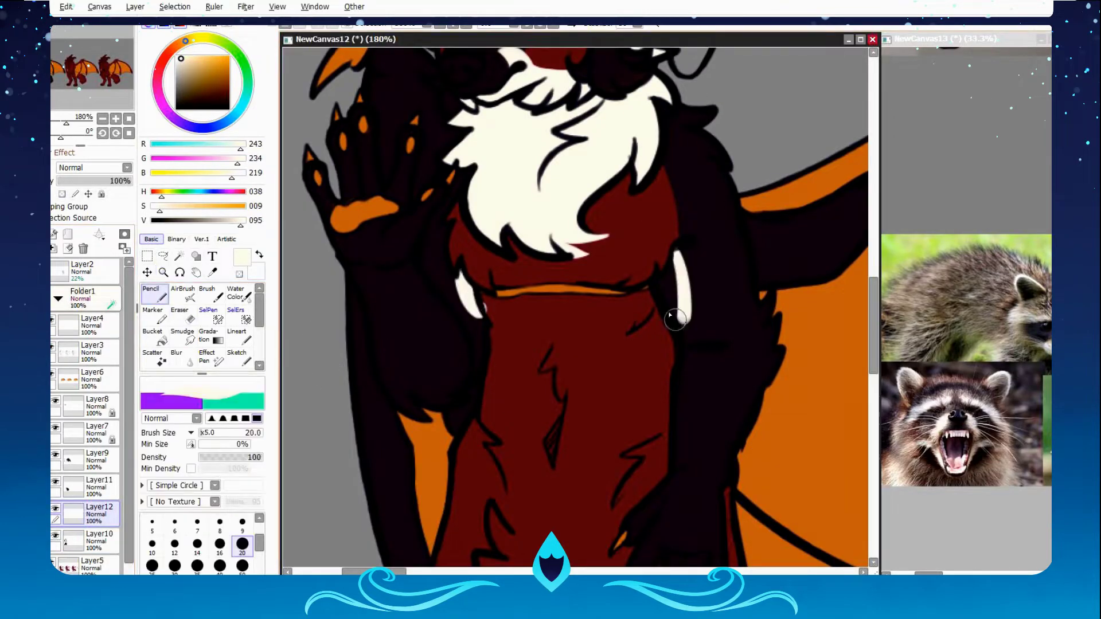
# Paint the belly and groin fur cream with jagged upper points, filling the outlined area solid.
pyautogui.hotkey('ctrl', '-')
pyautogui.hotkey('ctrl', '+')
pyautogui.moveTo(547, 236); pyautogui.dragTo(517, 303)
pyautogui.moveTo(500, 390)
pyautogui.mouseDown()
pyautogui.moveTo(590, 239)
pyautogui.moveTo(574, 344)
pyautogui.mouseUp()
pyautogui.press('g')
pyautogui.click(533, 321)
pyautogui.press('n')
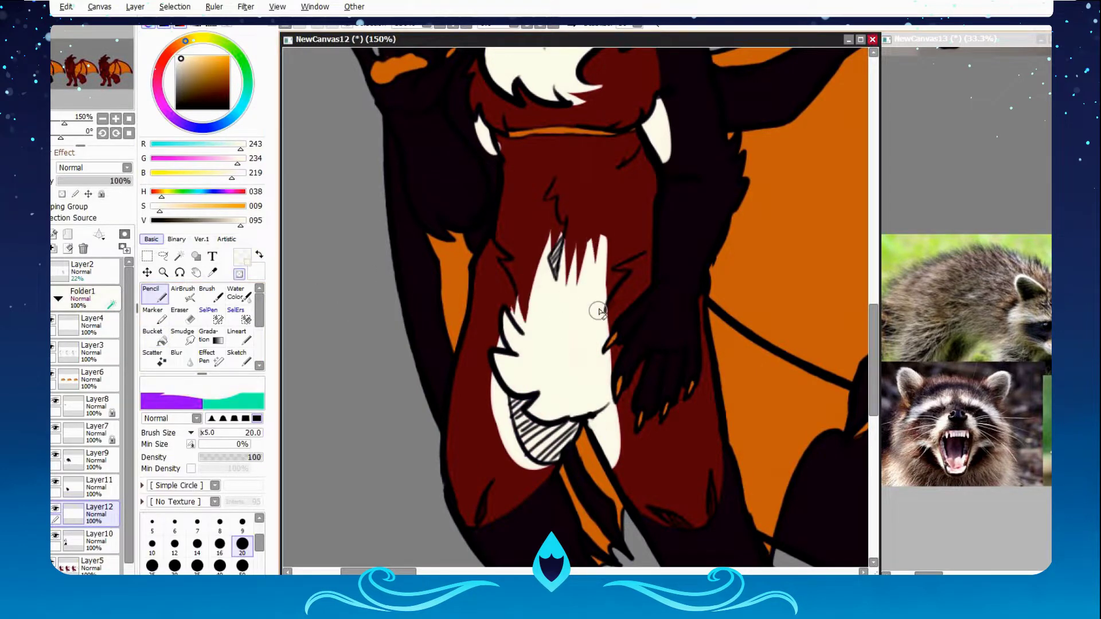
pyautogui.hotkey('ctrl', '-')
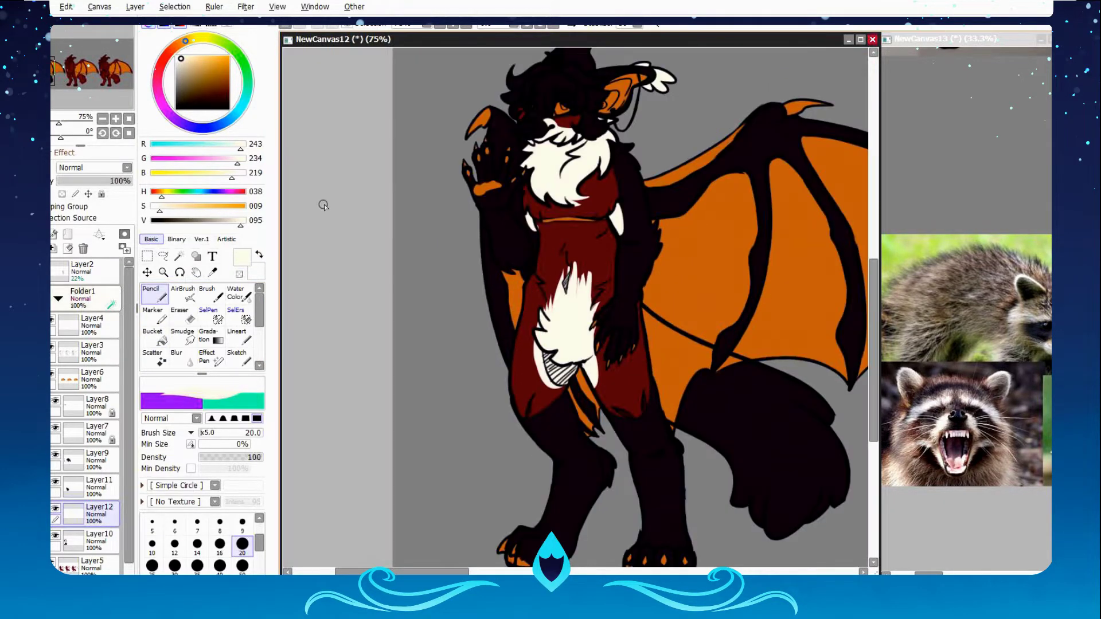
# Paint both feet cream around the toe markings and add a ragged cream band above each ankle.
pyautogui.hotkey('ctrl', 'space')
pyautogui.moveTo(545, 393); pyautogui.dragTo(725, 511)
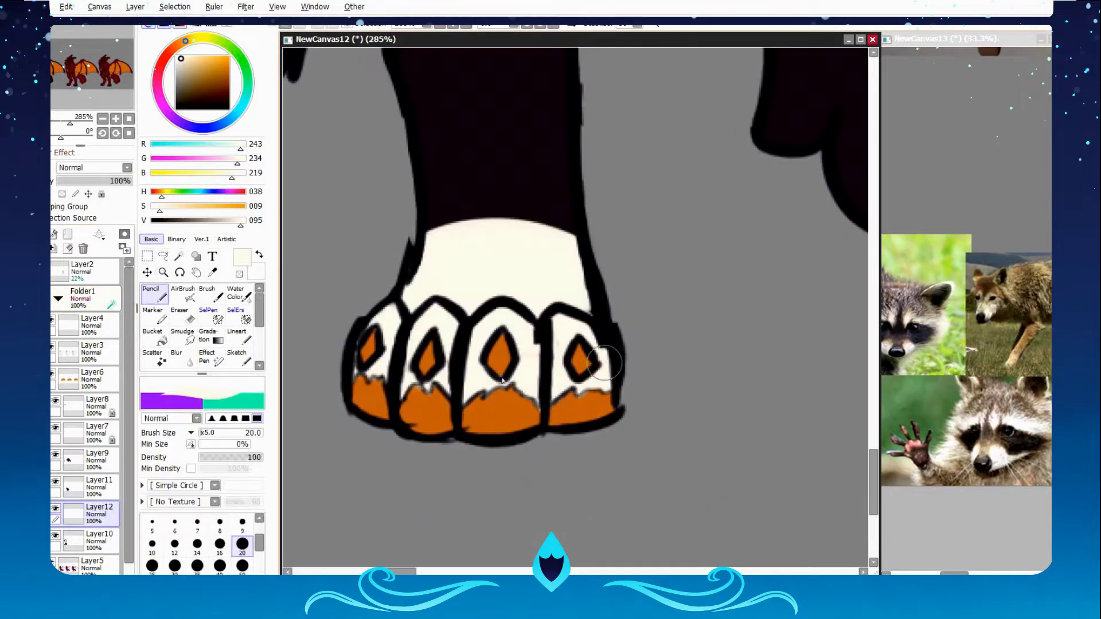
pyautogui.hotkey('ctrl', '-')
pyautogui.hotkey('ctrl', '+')
pyautogui.moveTo(539, 215); pyautogui.dragTo(591, 260)
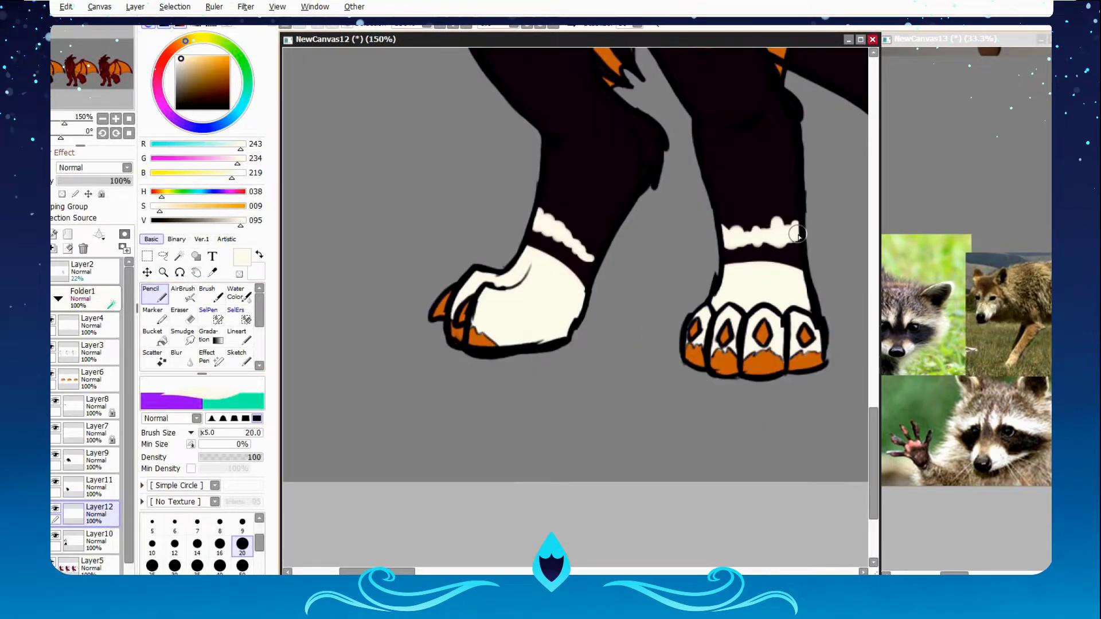
# Paint the shoulder fur next to the chest ruff cream down to the upper arm.
pyautogui.scroll(10, 797, 233)
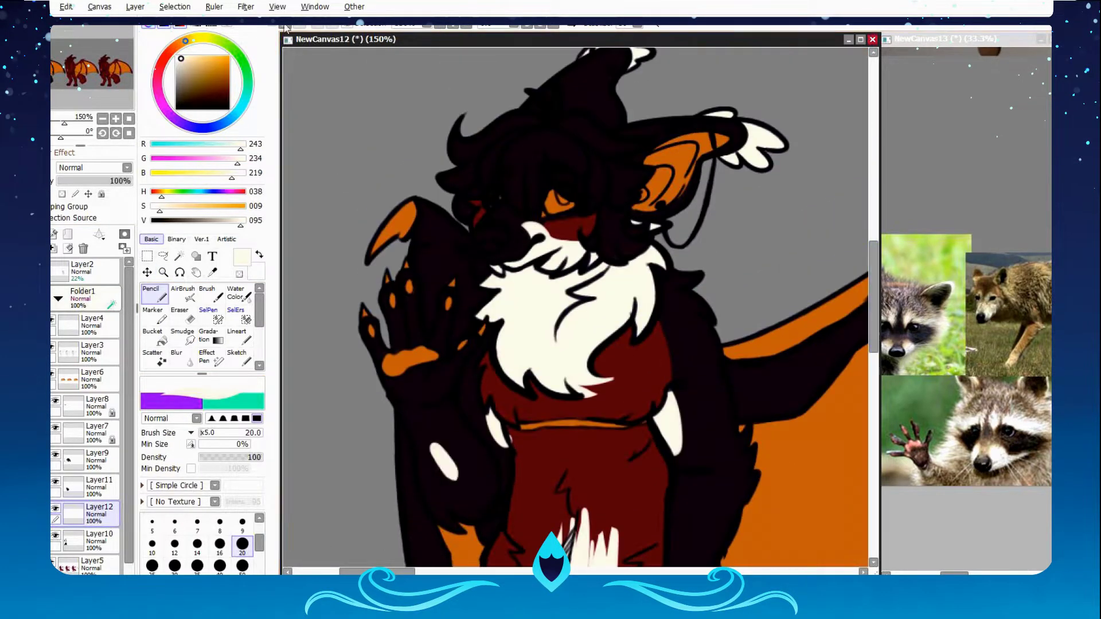
pyautogui.hotkey('ctrl', '-')
pyautogui.hotkey('ctrl', '+')
pyautogui.hotkey('ctrl', '+')
pyautogui.moveTo(702, 275); pyautogui.dragTo(756, 360)
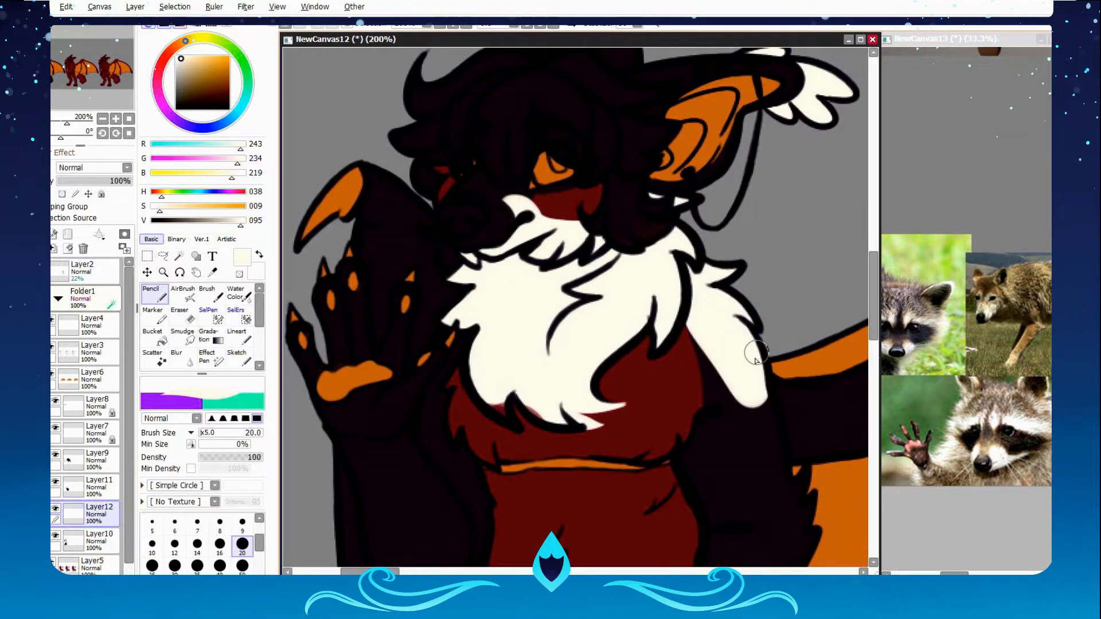
pyautogui.hotkey('ctrl', '-')
pyautogui.hotkey('ctrl', '-')
pyautogui.hotkey('ctrl', '-')
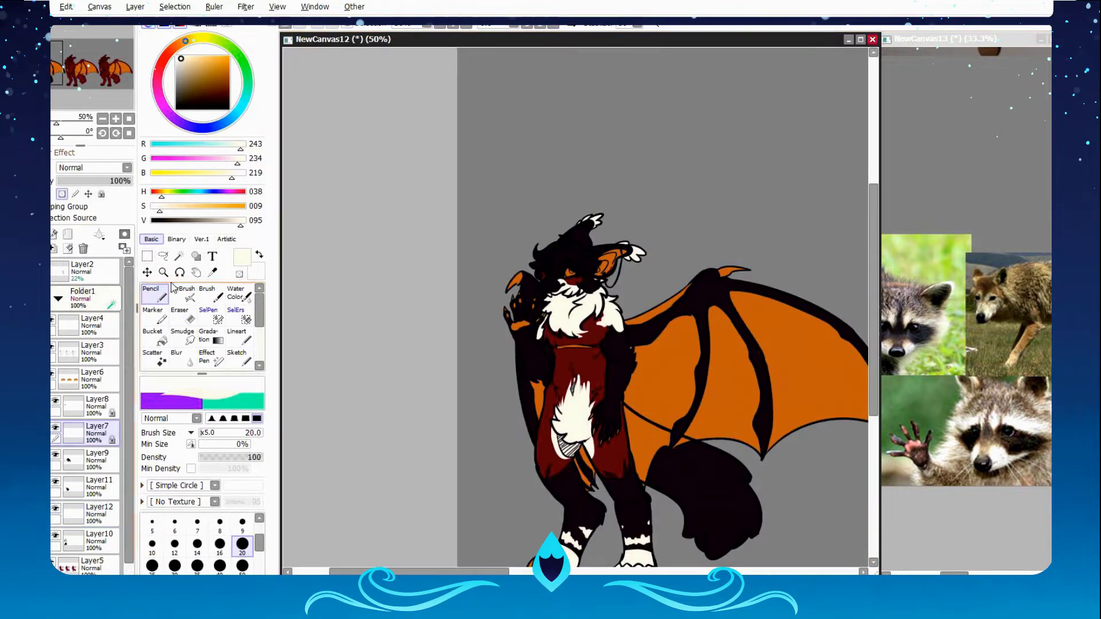
# Paint the white of the visible eye and color the diamond markings on the toes near-black.
pyautogui.hotkey('ctrl', '+')
pyautogui.hotkey('ctrl', '+')
pyautogui.hotkey('ctrl', '+')
pyautogui.keyDown('alt'); pyautogui.click(403, 359); pyautogui.keyUp('alt')
pyautogui.hotkey('ctrl', '-')
pyautogui.hotkey('ctrl', '-')
pyautogui.hotkey('ctrl', '-')
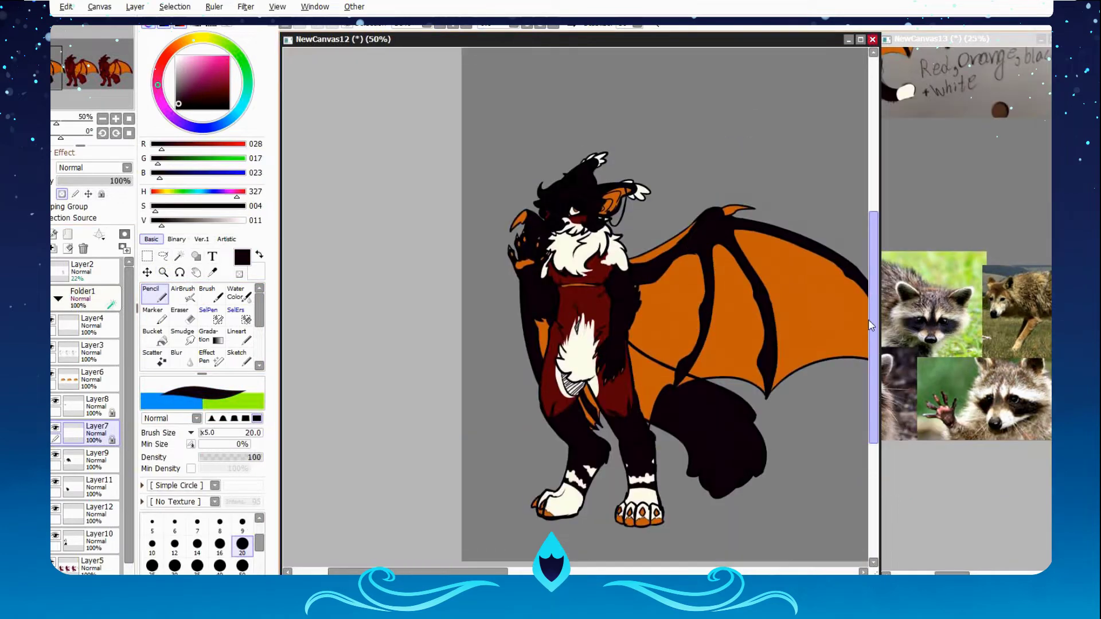
# Apply a Hue/Saturation adjustment with saturation -17.
pyautogui.click(245, 6)
pyautogui.click(269, 20)
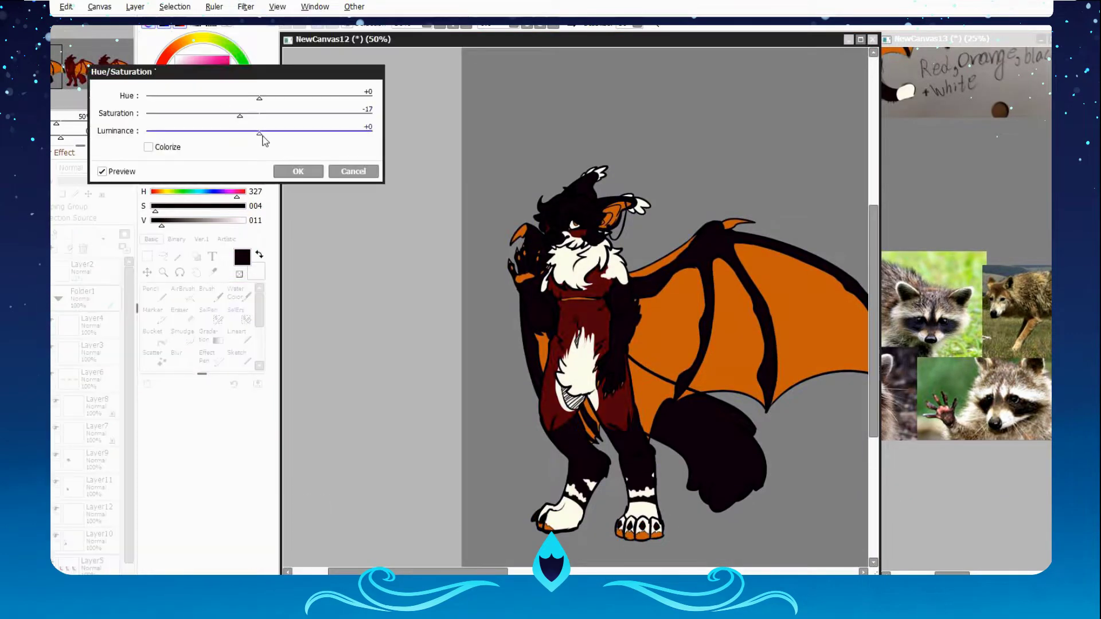
pyautogui.press('Return')
# Darken the cream markings by lowering their luminance with a Hue/Saturation adjustment.
pyautogui.click(164, 272)
pyautogui.click(573, 258)
pyautogui.hotkey('ctrl', '-')
pyautogui.hotkey('ctrl', '-')
pyautogui.hotkey('ctrl', '-')
pyautogui.moveTo(366, 253); pyautogui.dragTo(511, 387)
pyautogui.hotkey('ctrl', 'u')
pyautogui.moveTo(258, 127); pyautogui.dragTo(246, 127)
pyautogui.press('Return')
pyautogui.hotkey('ctrl', '+')
# Paint the lower ends of the wing fingers dark red (RGB 89, 8, 25) with a size 110 Pencil on the wing's marking layer.
pyautogui.click(99, 485)
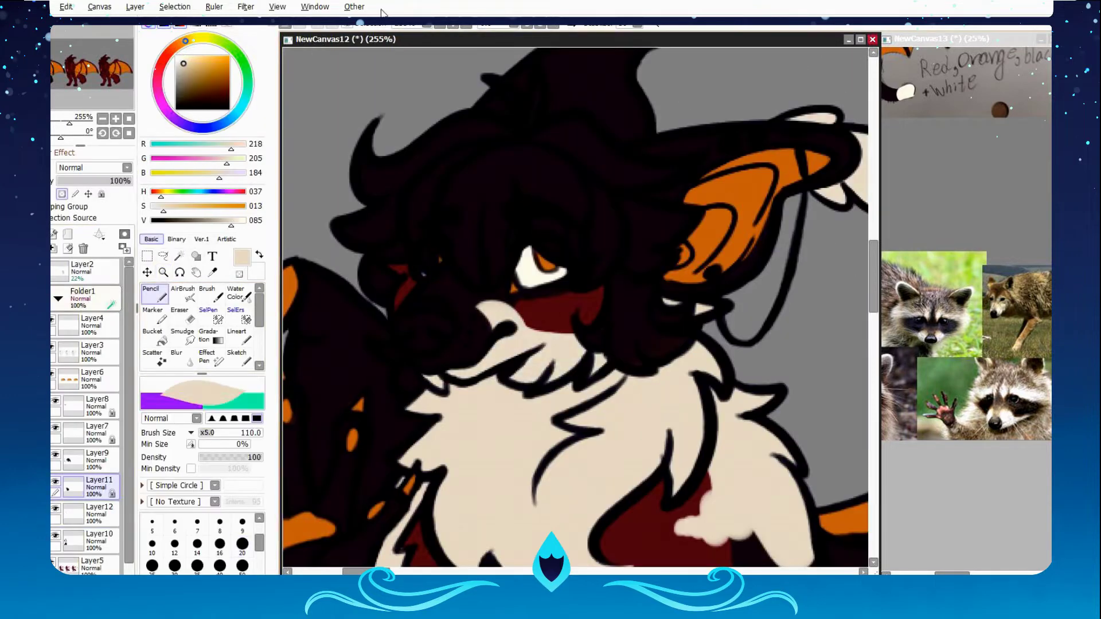
pyautogui.press('Home')
pyautogui.moveTo(875, 280); pyautogui.dragTo(875, 326)
pyautogui.keyDown('alt'); pyautogui.click(565, 413); pyautogui.keyUp('alt')
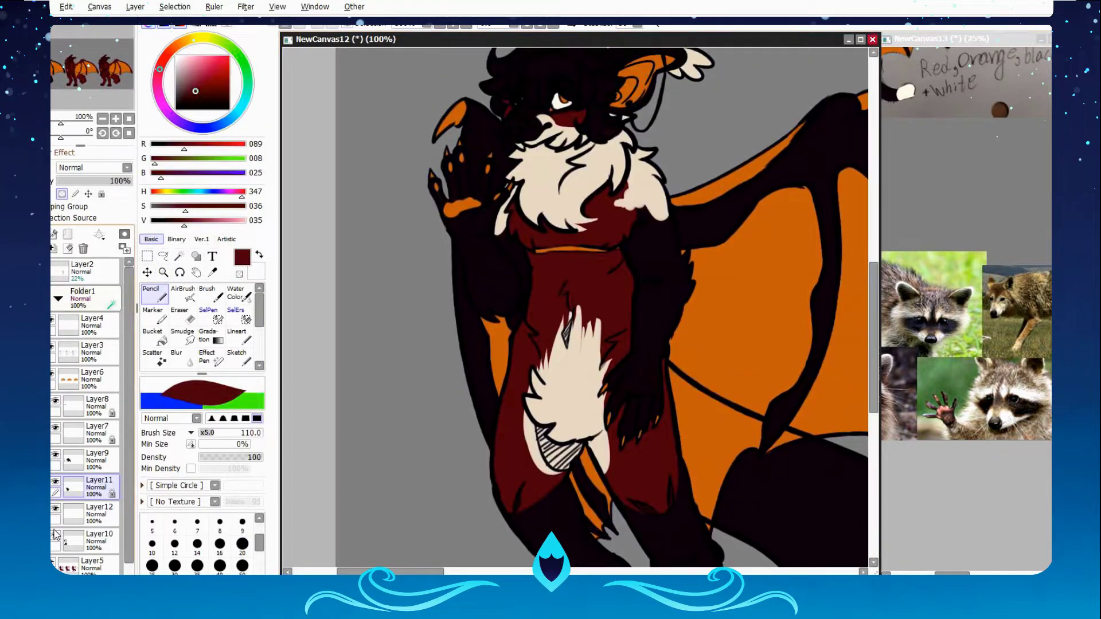
pyautogui.click(98, 459)
pyautogui.moveTo(860, 275); pyautogui.dragTo(505, 276)
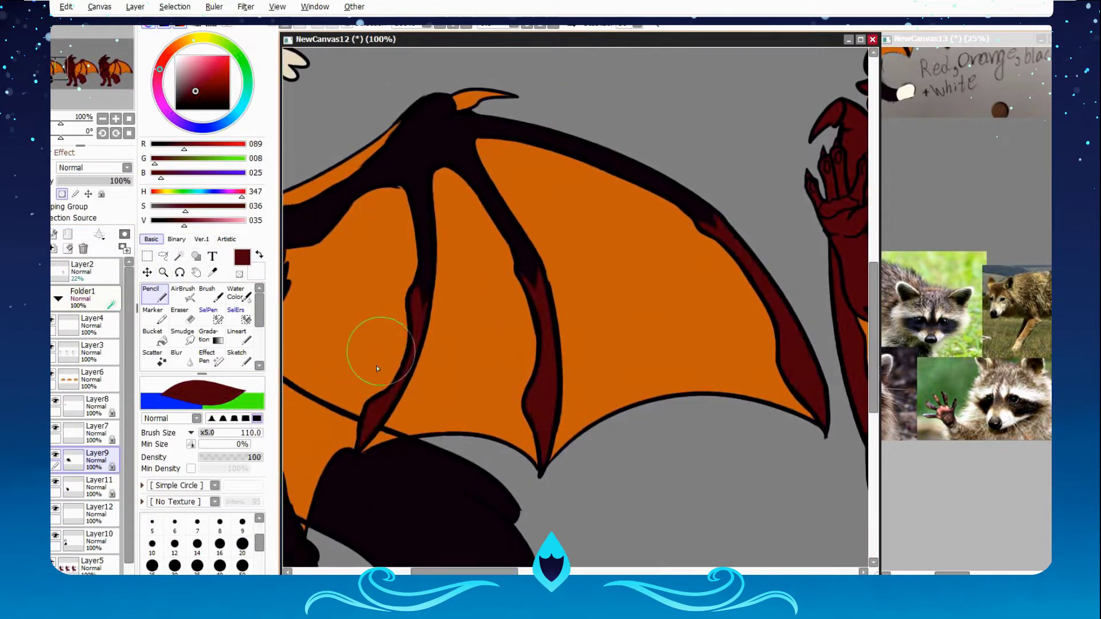
# Paint dark red stripes across the near-black tail and blend their edges with the Smudge tool at size 75.
pyautogui.hscroll(-5, 378, 368)
pyautogui.scroll(-3, 573, 304)
pyautogui.click(98, 484)
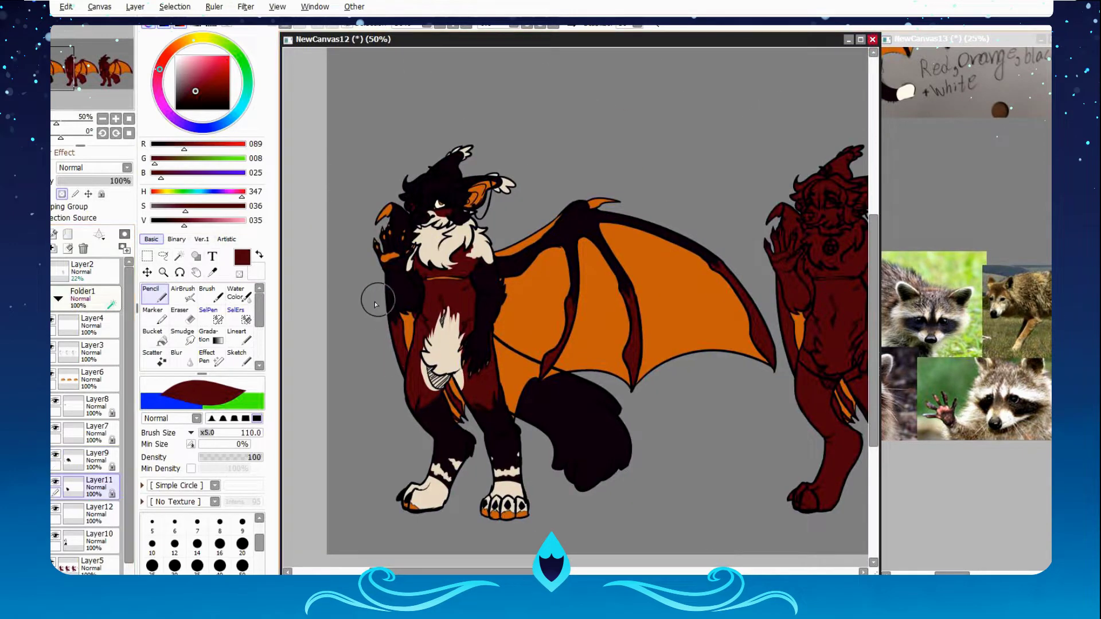
pyautogui.scroll(3, 369, 295)
pyautogui.moveTo(659, 304); pyautogui.dragTo(545, 344)
pyautogui.click(182, 338)
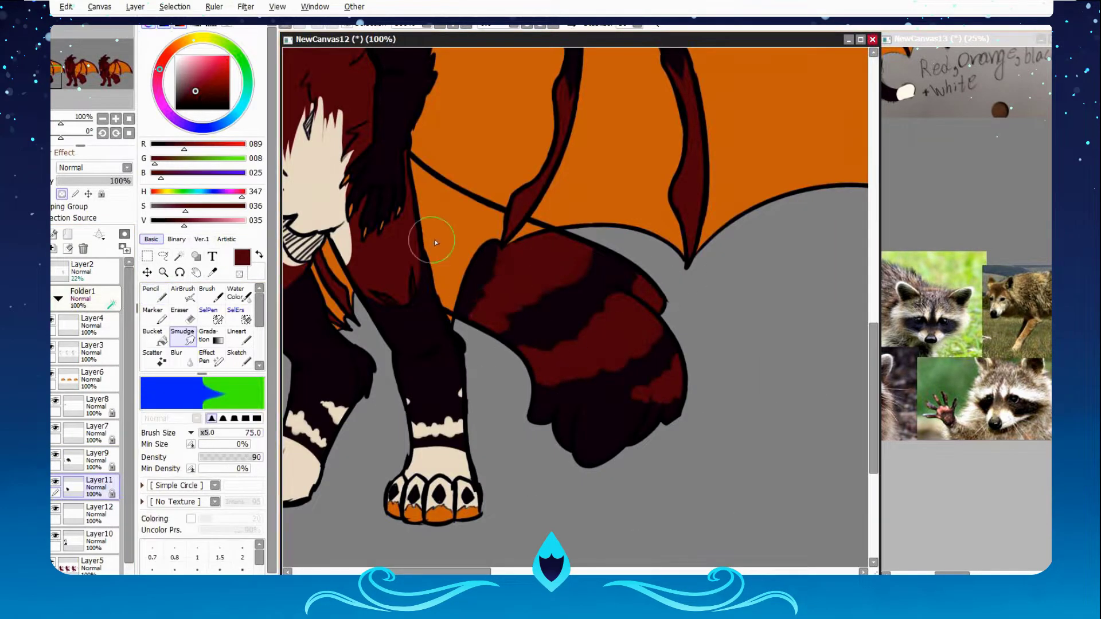
pyautogui.scroll(-1, 585, 426)
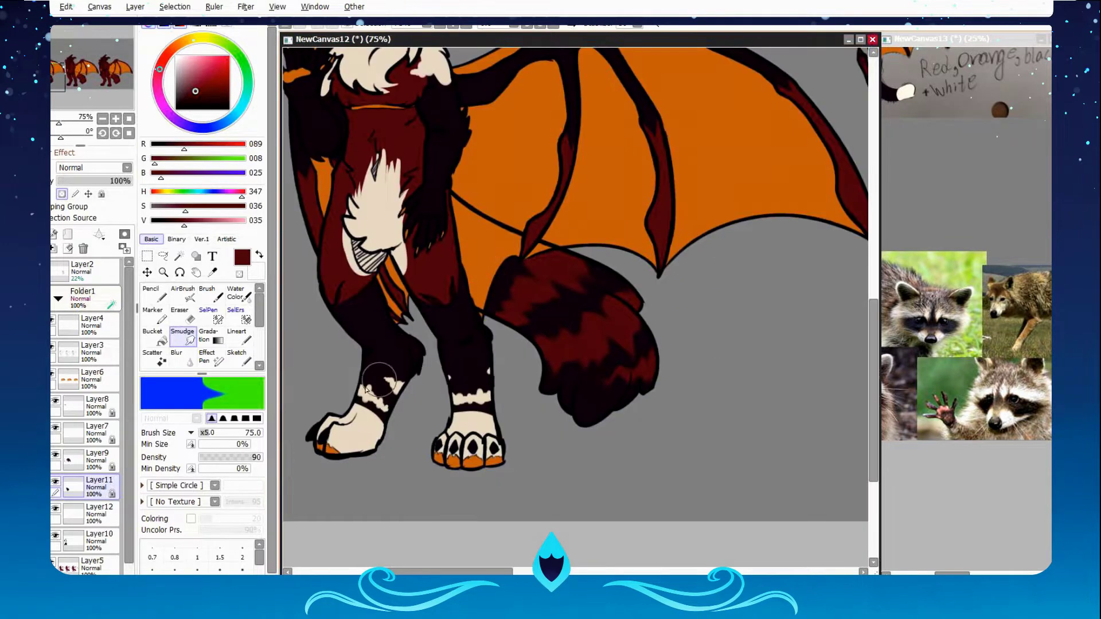
# Extend the smudged stripes onto the tail base behind the wing membrane and color the toe tips dark red.
pyautogui.hotkey('ctrl', 'z')
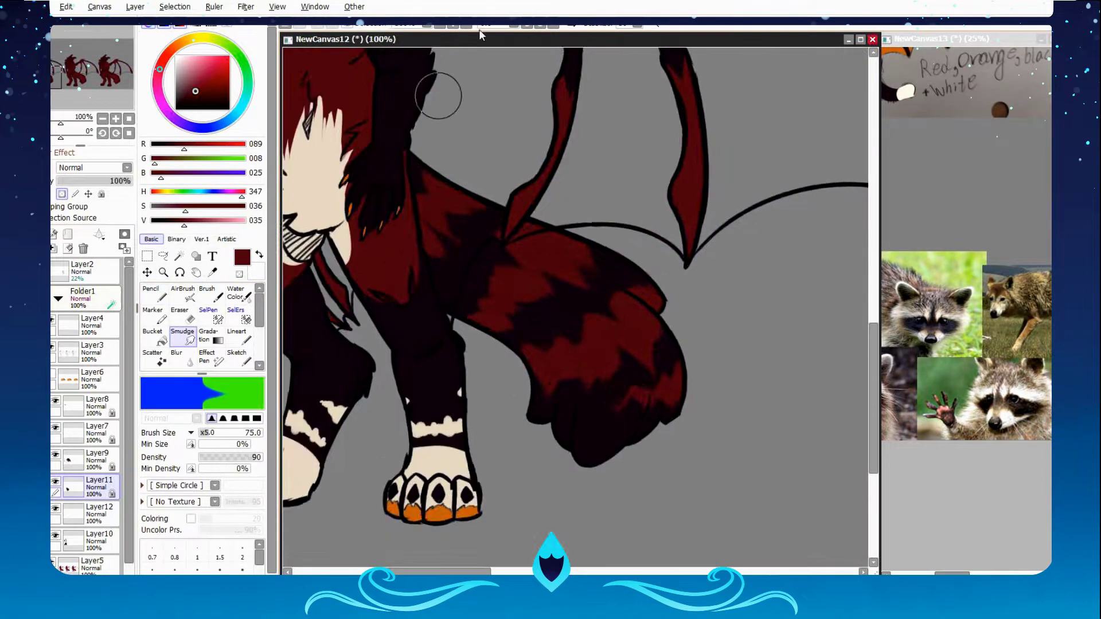
pyautogui.scroll(-2, 486, 427)
pyautogui.hotkey('ctrl', 'y')
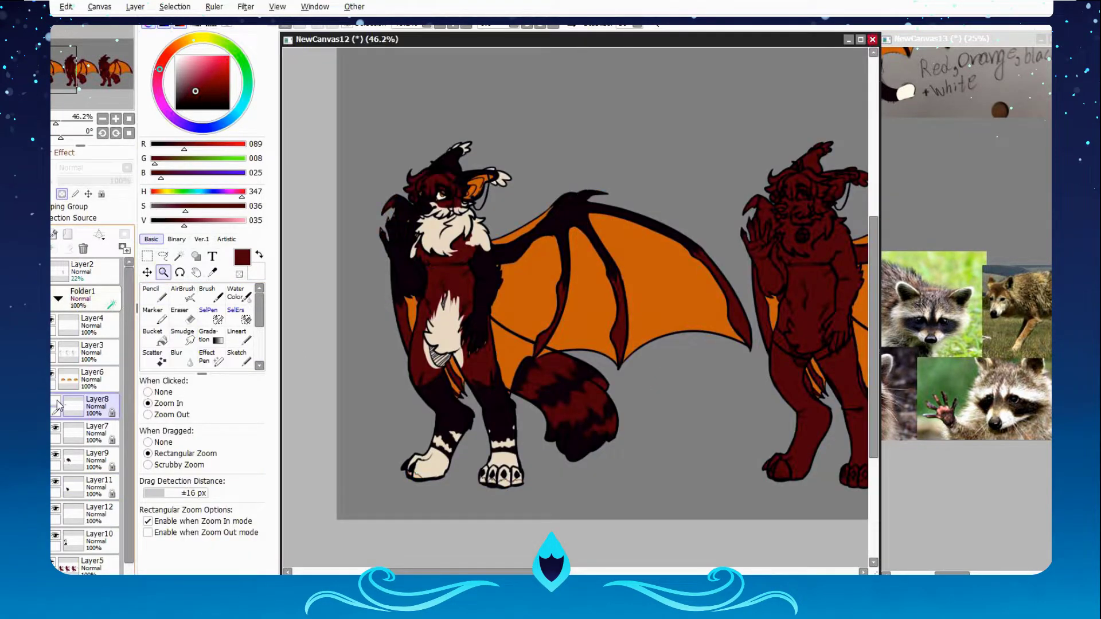
pyautogui.press('n')
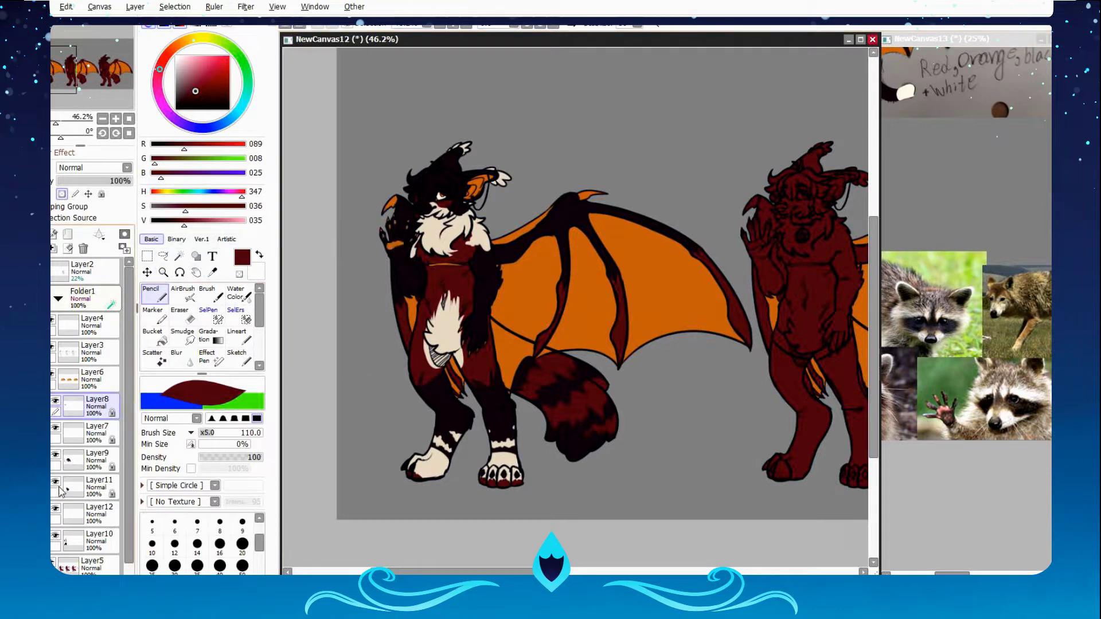
# Paint dark red and orange (RGB 198, 101, 16) strands across the top of the hair with a size 30 Pencil.
pyautogui.scroll(3, 447, 201)
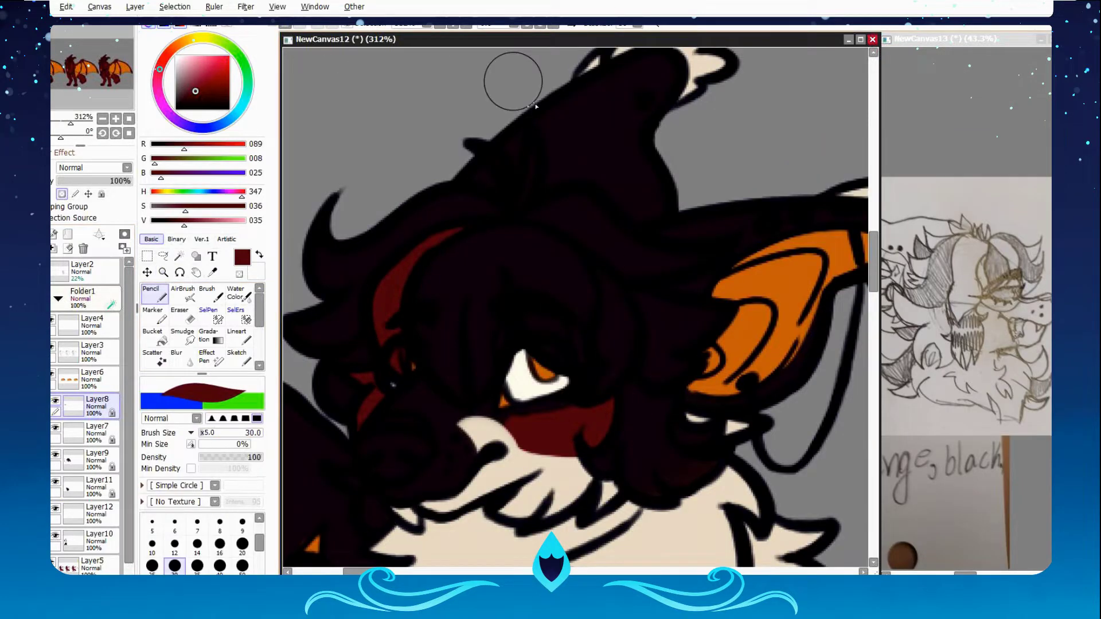
pyautogui.hotkey('ctrl', 'z')
pyautogui.keyDown('alt'); pyautogui.click(489, 208); pyautogui.keyUp('alt')
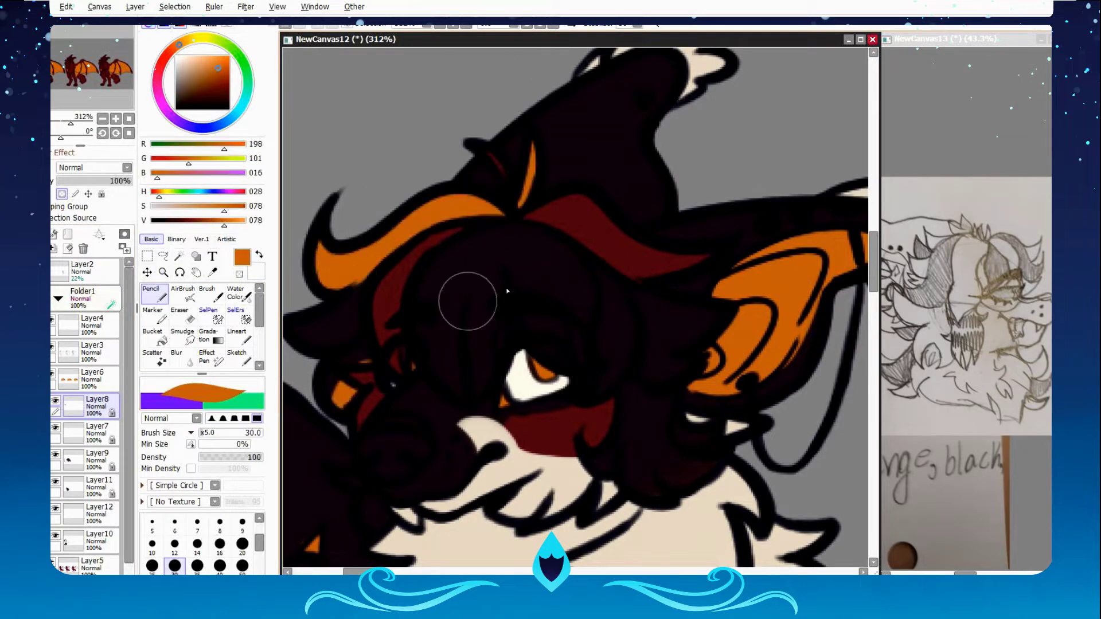
# Paint the face orange around the visible eye, and the other side and the outer hair tuft dark red.
pyautogui.moveTo(467, 301)
pyautogui.mouseDown()
pyautogui.moveTo(550, 258)
pyautogui.moveTo(634, 246)
pyautogui.moveTo(631, 325)
pyautogui.mouseUp()
pyautogui.keyDown('alt'); pyautogui.click(535, 249); pyautogui.keyUp('alt')
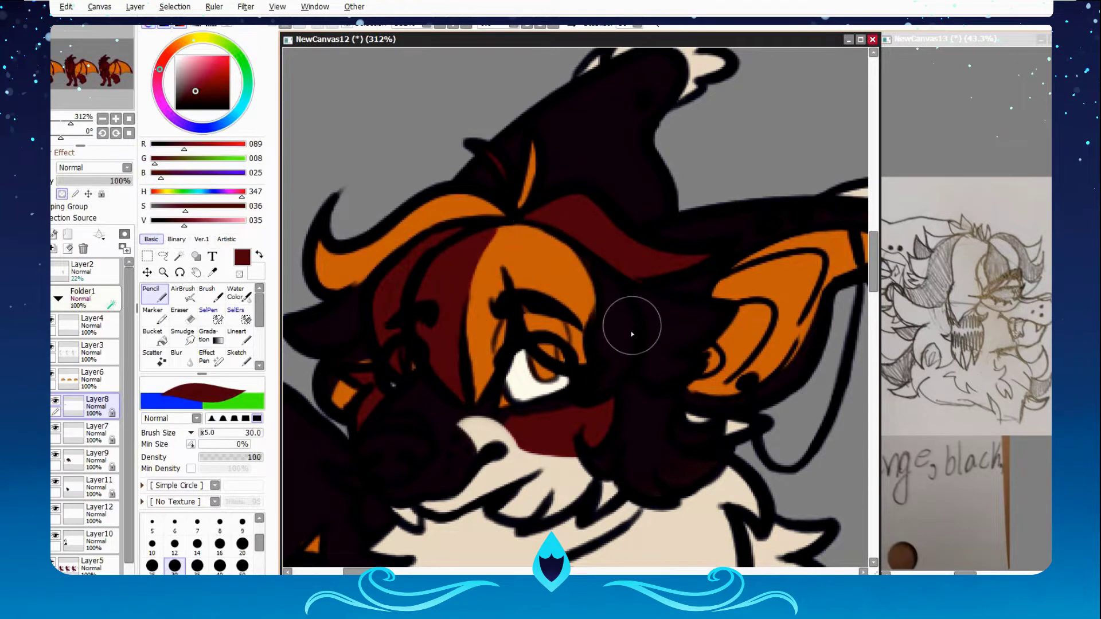
pyautogui.moveTo(401, 287); pyautogui.dragTo(381, 332)
# Add orange patches to the cheek hair below the ear and smudge them into the near-black.
pyautogui.keyDown('alt'); pyautogui.click(608, 324); pyautogui.keyUp('alt')
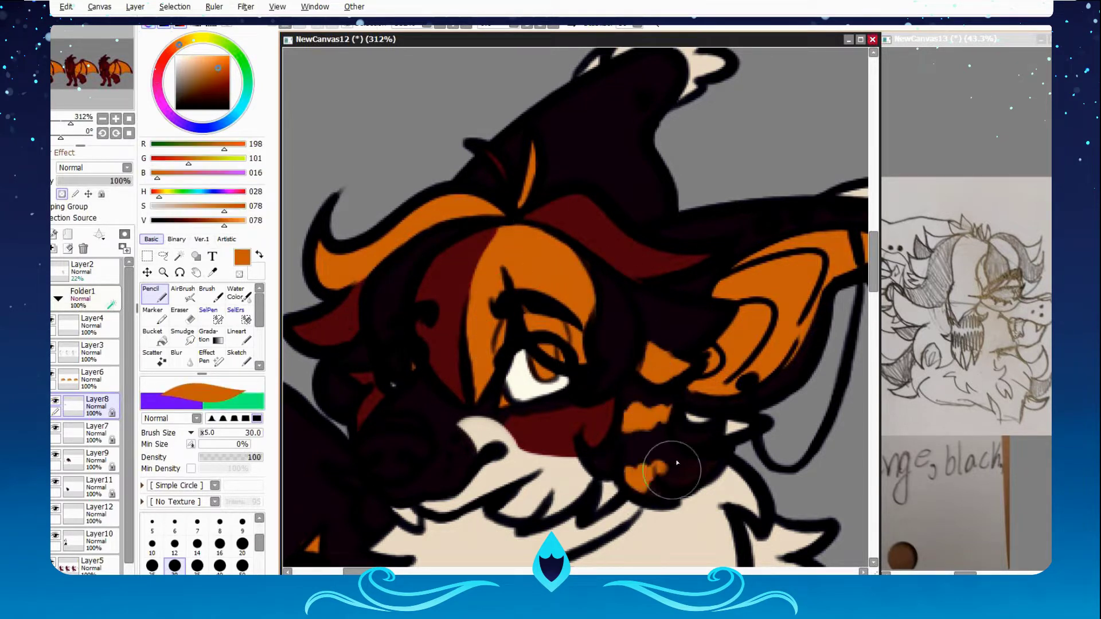
pyautogui.moveTo(677, 462); pyautogui.dragTo(653, 435)
pyautogui.press('s')
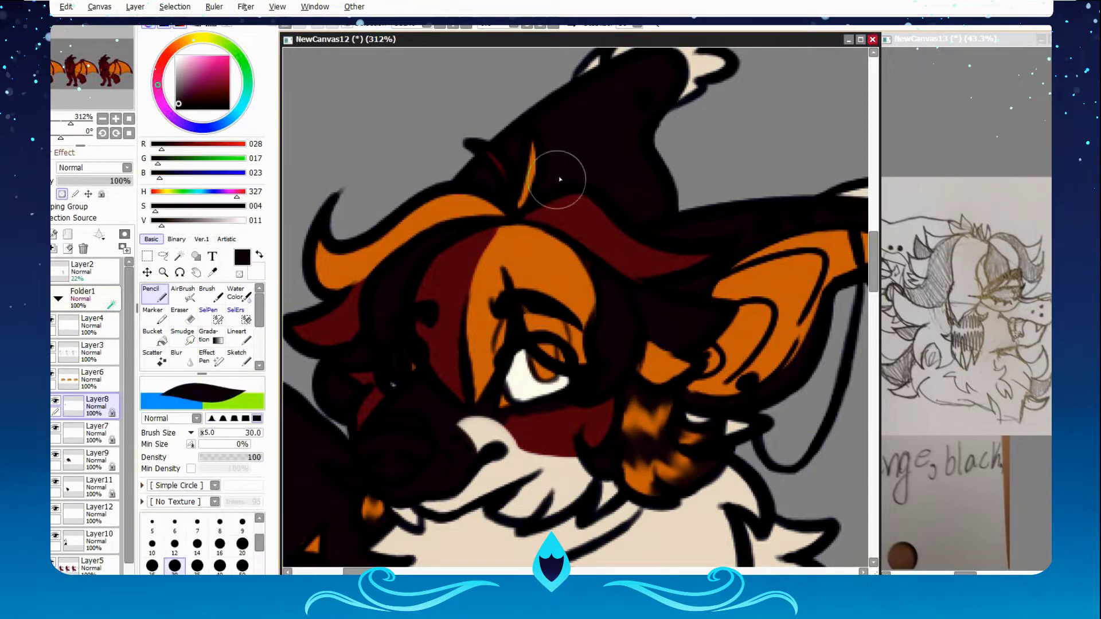
pyautogui.scroll(-4, 584, 184)
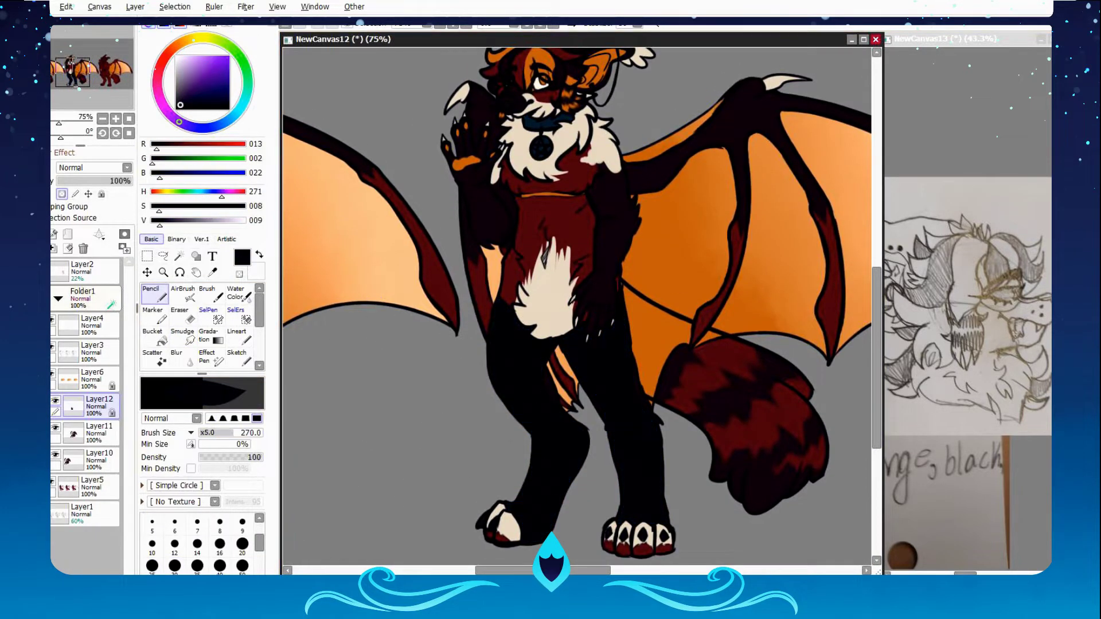
# Paint lavender (RGB 178, 149, 189) stripes across the thighs of both black stockings on the second figure with a size 70 Pencil.
pyautogui.moveTo(493, 351); pyautogui.dragTo(544, 364)
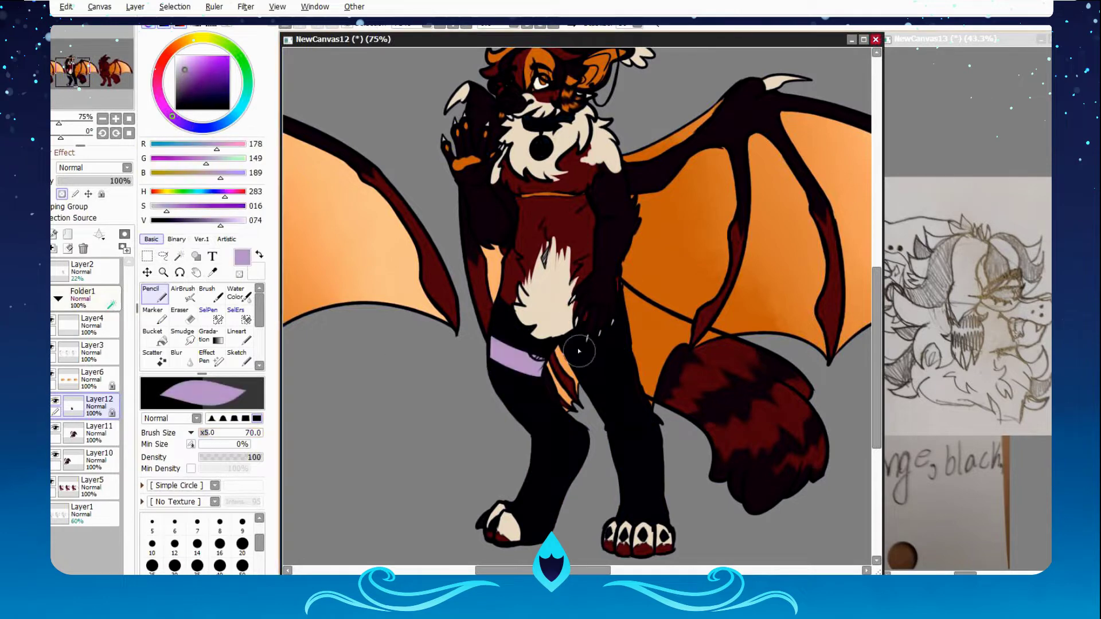
pyautogui.scroll(2, 432, 332)
pyautogui.moveTo(432, 332); pyautogui.dragTo(405, 381)
pyautogui.scroll(-1, 415, 199)
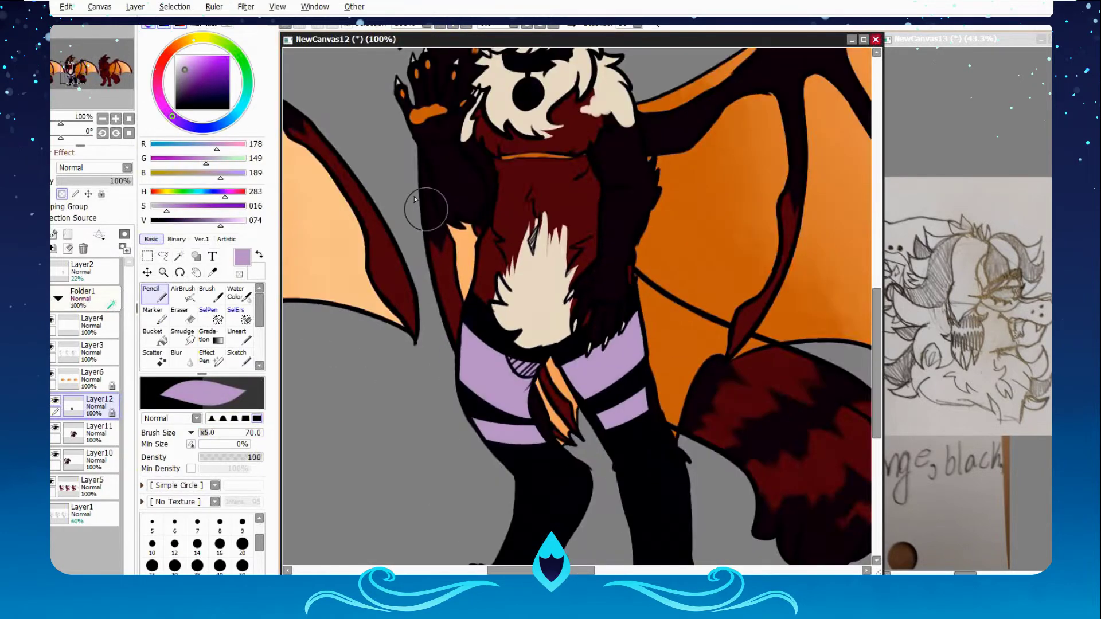
# Color the second figure's pendant gold (RGB 180, 150, 42) and its star red (RGB 201, 23, 31).
pyautogui.keyDown('alt'); pyautogui.click(464, 85); pyautogui.keyUp('alt')
pyautogui.click(453, 26)
pyautogui.scroll(2, 516, 364)
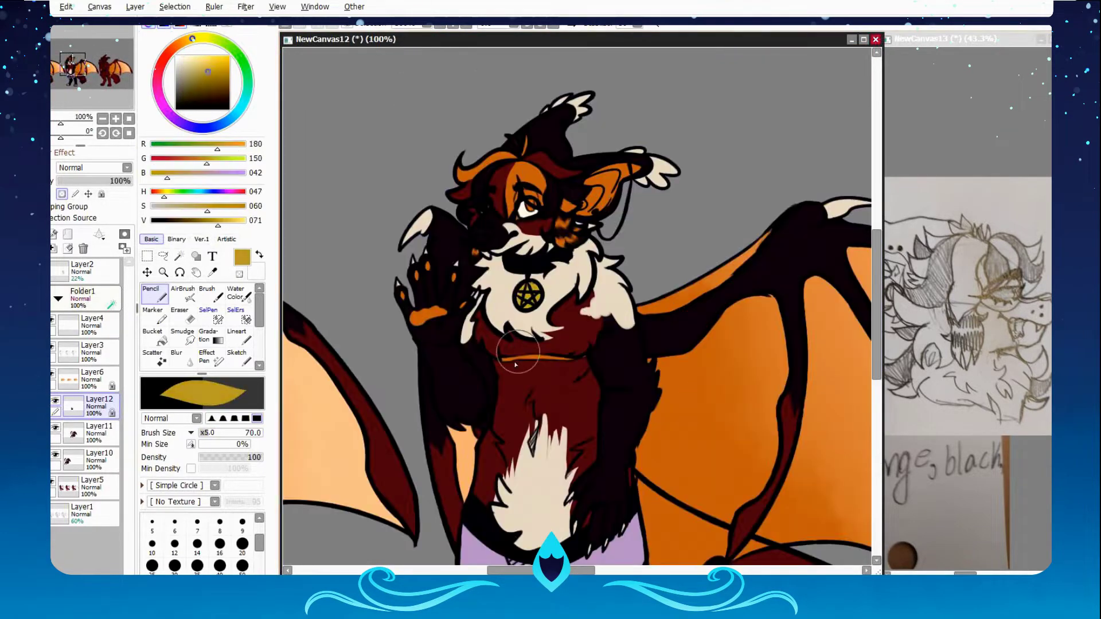
pyautogui.scroll(4, 528, 295)
pyautogui.moveTo(410, 389); pyautogui.dragTo(435, 401)
pyautogui.scroll(-2, 423, 393)
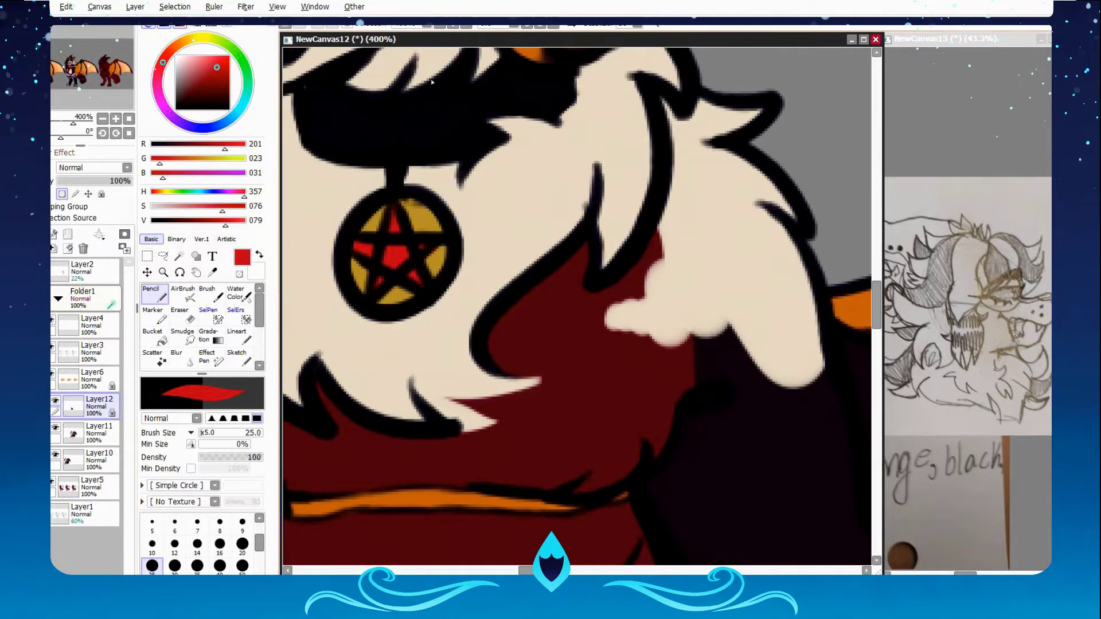
# Recolor the pendant's disc orange and its star a deeper red (RGB 160, 29, 35).
pyautogui.keyDown('alt'); pyautogui.click(421, 229); pyautogui.keyUp('alt')
pyautogui.scroll(-3, 421, 229)
pyautogui.scroll(3, 284, 163)
pyautogui.keyDown('alt'); pyautogui.click(283, 163); pyautogui.keyUp('alt')
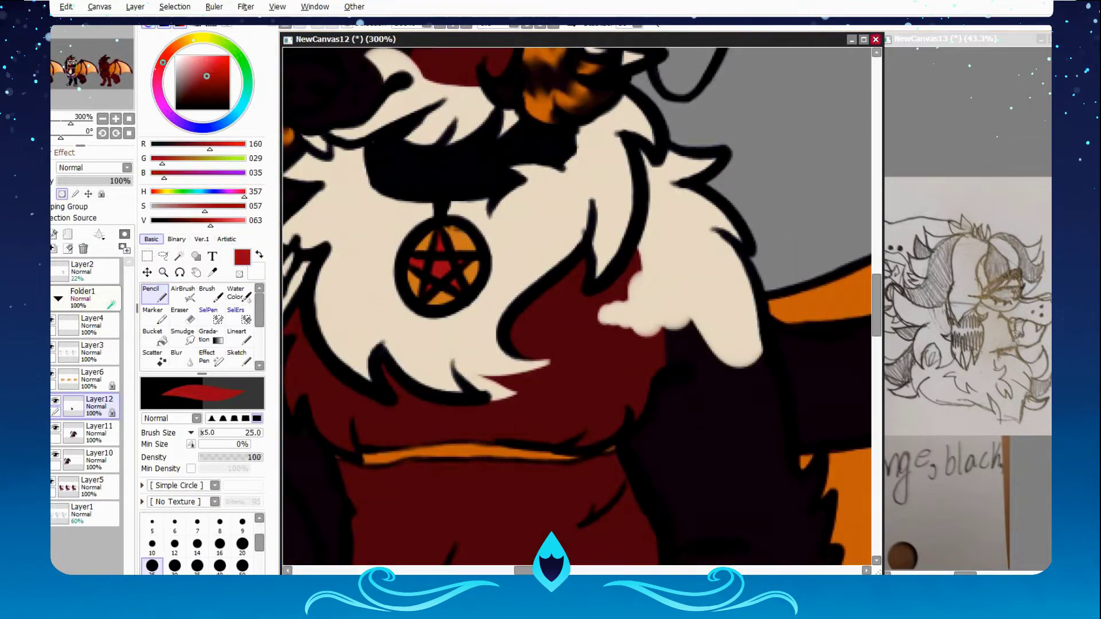
pyautogui.scroll(-3, 579, 304)
pyautogui.scroll(3, 579, 304)
pyautogui.scroll(-3, 578, 304)
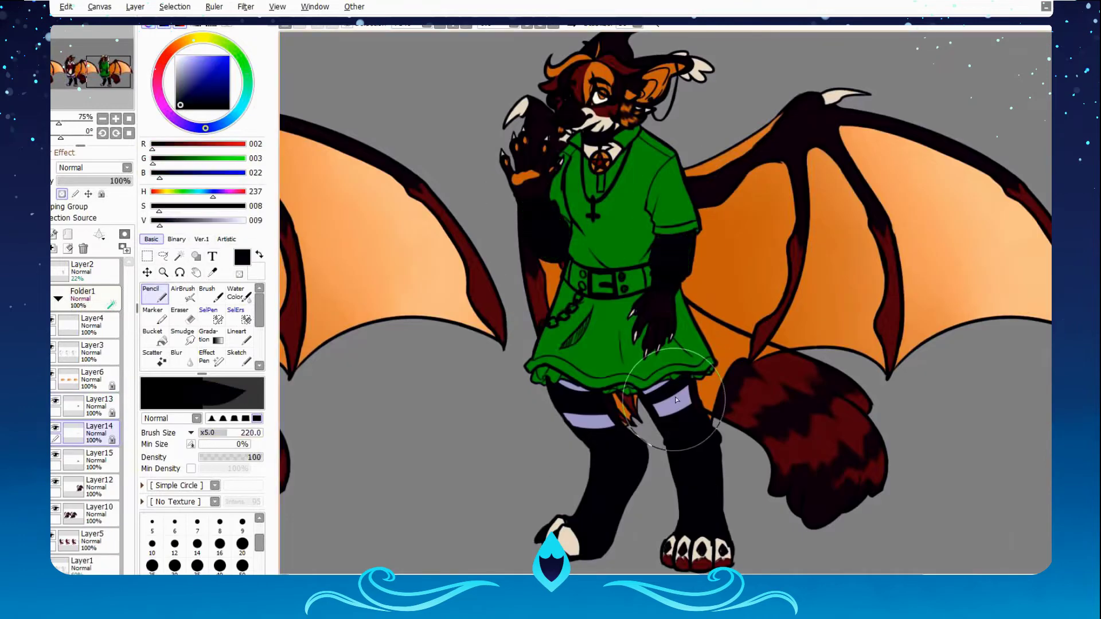
# Paint lavender (RGB 153, 149, 189) stripes across both black arm warmers on the second figure with a size 30 Pencil.
pyautogui.keyDown('alt'); pyautogui.click(677, 400); pyautogui.keyUp('alt')
pyautogui.scroll(2, 677, 399)
pyautogui.moveTo(642, 258); pyautogui.dragTo(677, 293)
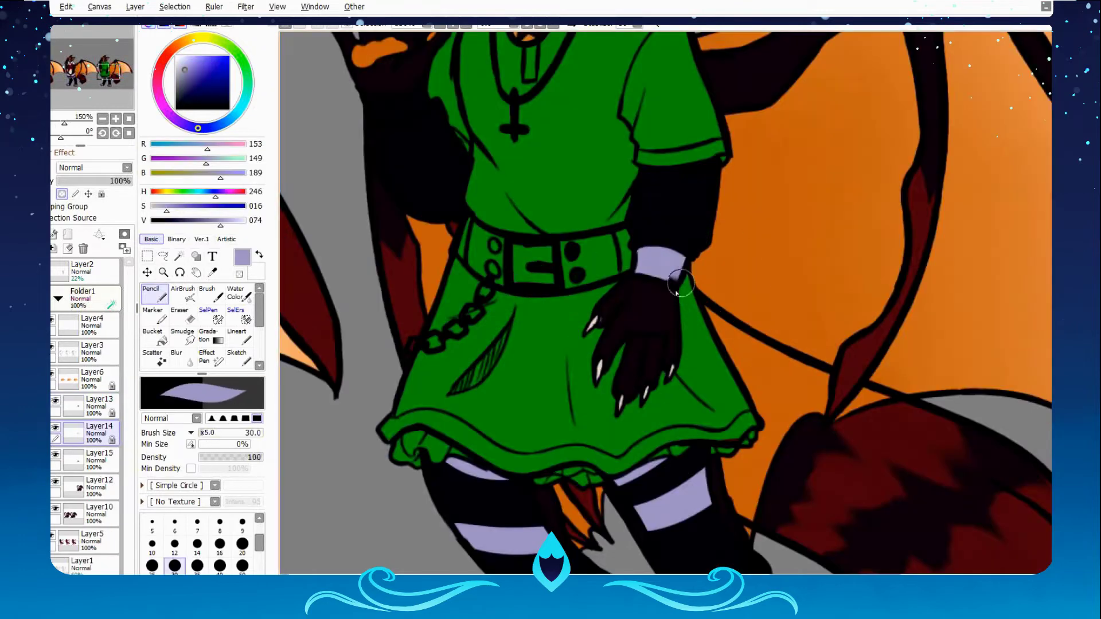
pyautogui.keyDown('alt'); pyautogui.click(391, 238); pyautogui.keyUp('alt')
pyautogui.keyDown('alt'); pyautogui.click(670, 242); pyautogui.keyUp('alt')
pyautogui.click(86, 433)
pyautogui.hotkey('ctrl', '-')
pyautogui.hotkey('ctrl', '-')
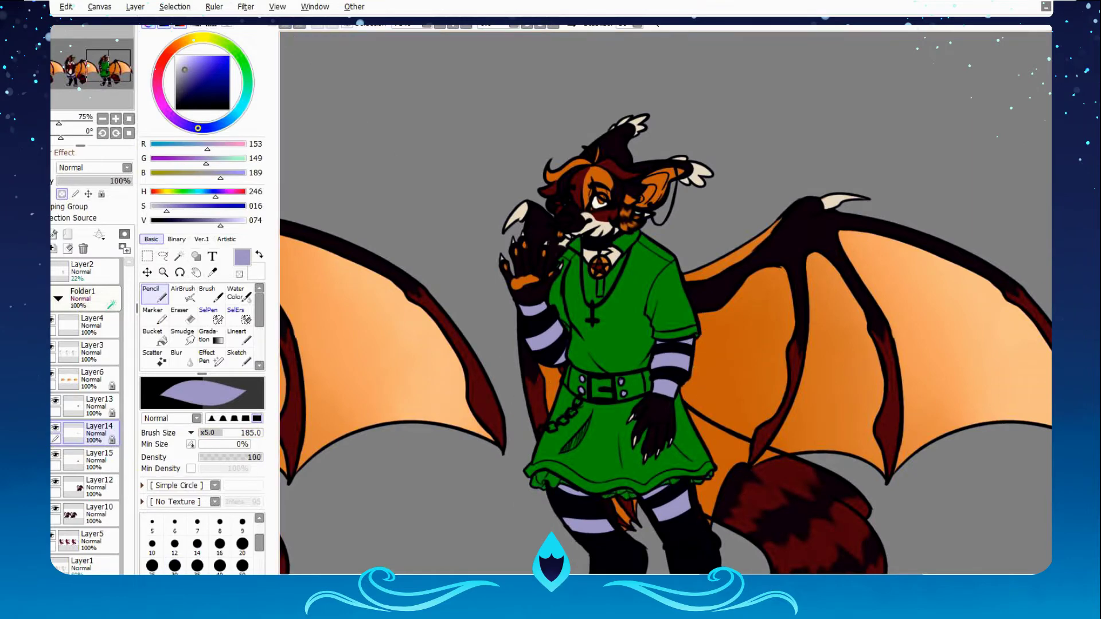
# Recolor the second figure's petticoat frill cream and its shirt dark purple (RGB 37, 23, 40).
pyautogui.click(86, 406)
pyautogui.scroll(1, 442, 369)
pyautogui.click(184, 88)
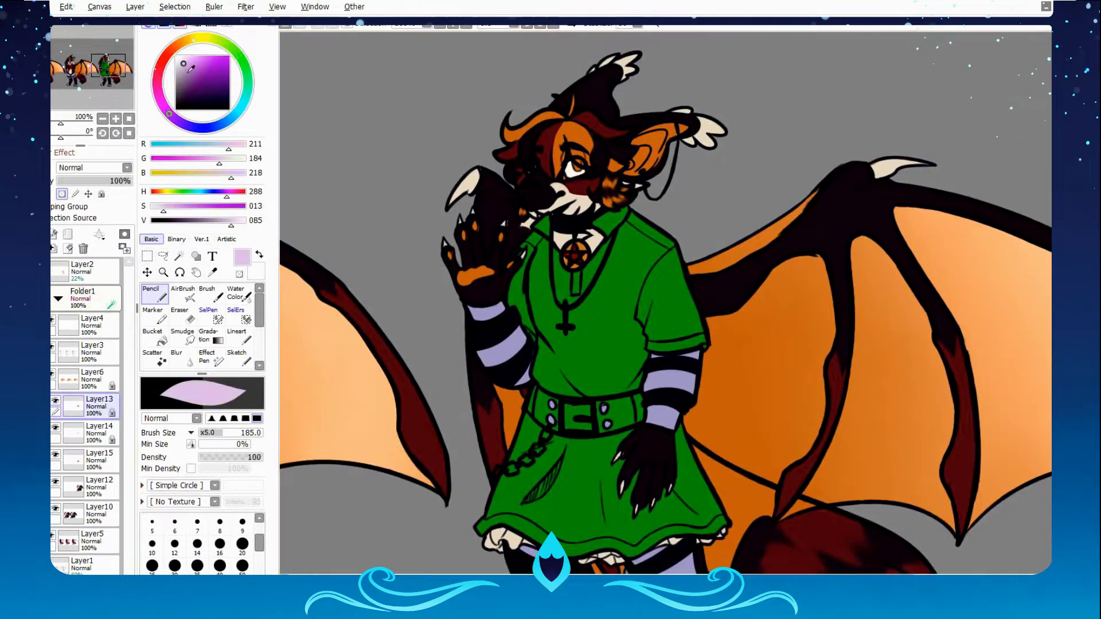
pyautogui.moveTo(602, 258); pyautogui.dragTo(373, 367)
pyautogui.click(180, 100)
pyautogui.moveTo(602, 258); pyautogui.dragTo(544, 344)
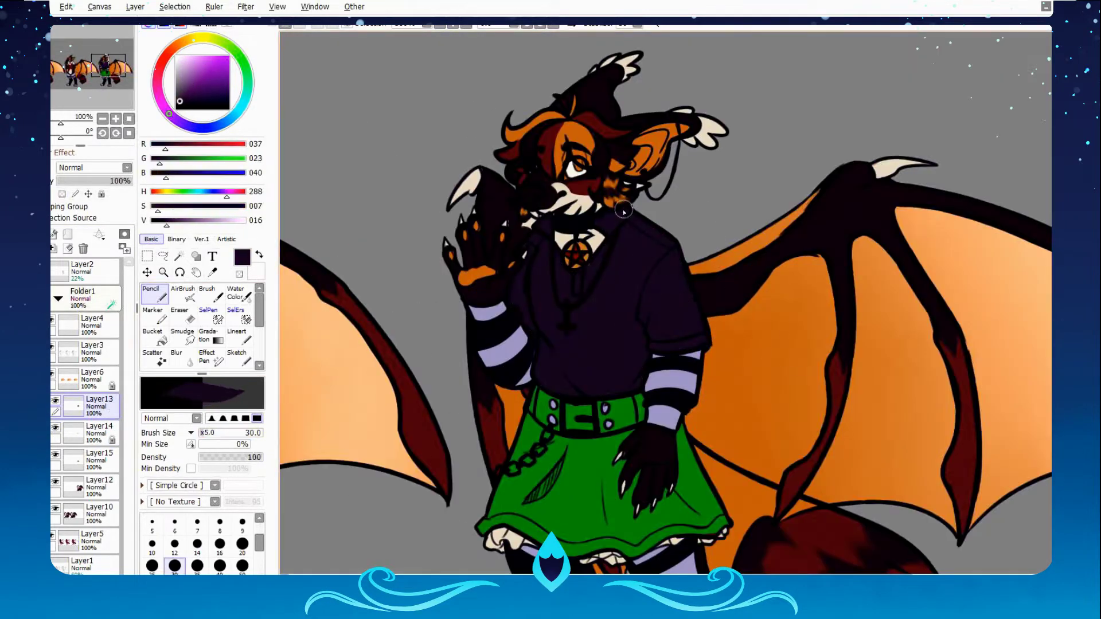
pyautogui.keyDown('alt'); pyautogui.click(556, 227); pyautogui.keyUp('alt')
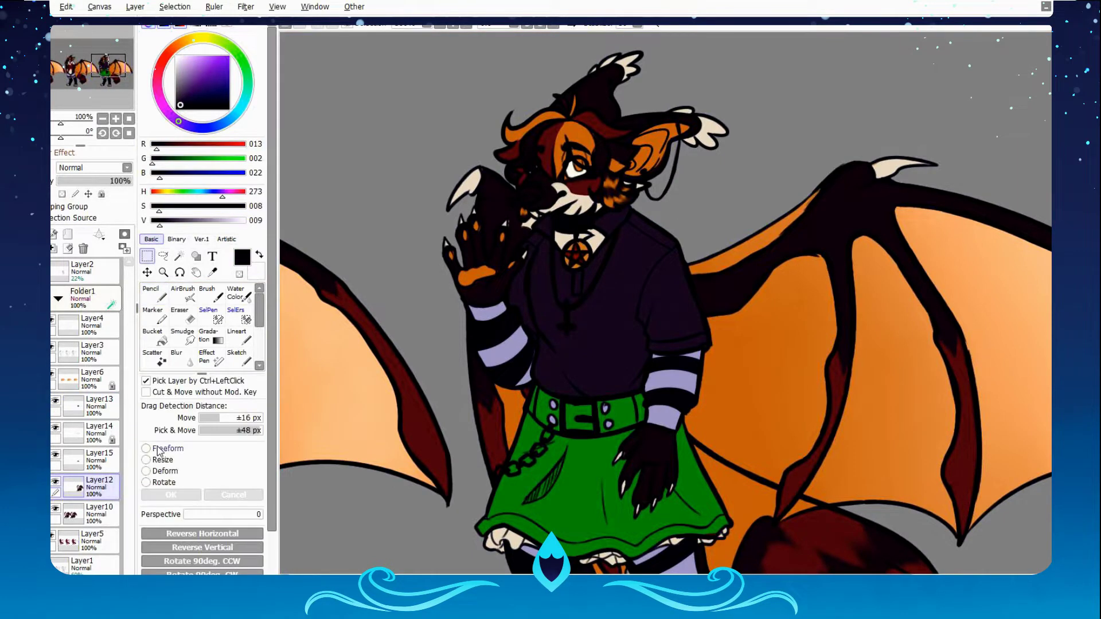
pyautogui.keyDown('alt'); pyautogui.click(523, 223); pyautogui.keyUp('alt')
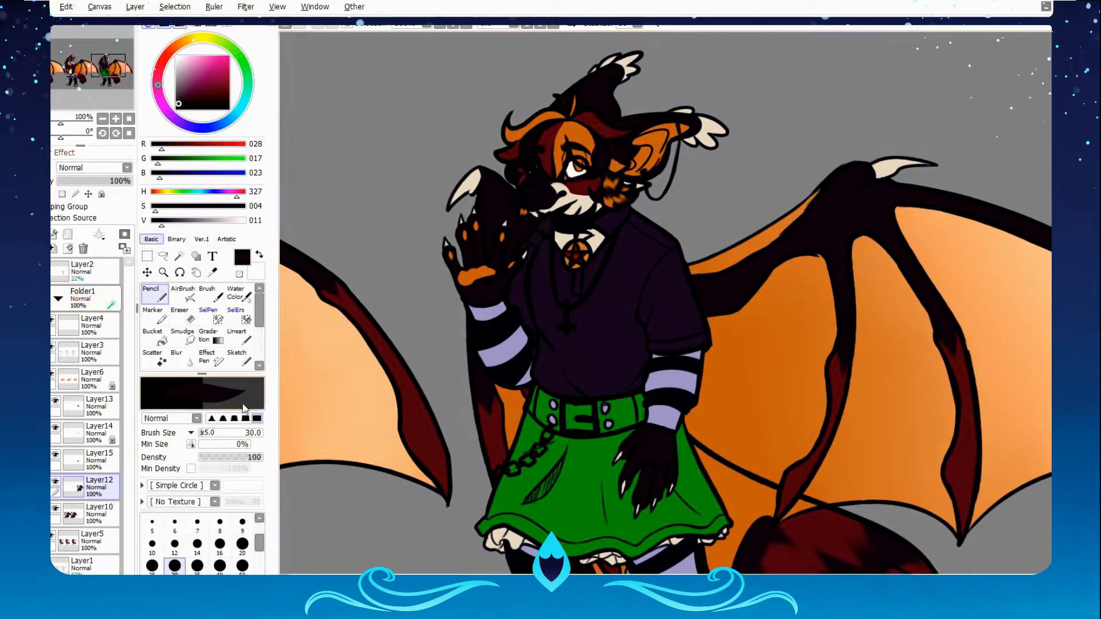
# Recolor the skirt dark purple and blend lighter purple (RGB 109, 81, 151) up from its hem with a size 260 Water Color brush.
pyautogui.scroll(-5, 665, 304)
pyautogui.click(99, 459)
pyautogui.scroll(3, 665, 303)
pyautogui.click(206, 85)
pyautogui.moveTo(574, 402)
pyautogui.mouseDown()
pyautogui.moveTo(631, 436)
pyautogui.moveTo(584, 307)
pyautogui.mouseUp()
pyautogui.press('-')
pyautogui.hotkey('ctrl', 'z')
pyautogui.hotkey('ctrl', 'z')
pyautogui.click(180, 101)
pyautogui.click(184, 125)
pyautogui.click(183, 293)
pyautogui.click(192, 78)
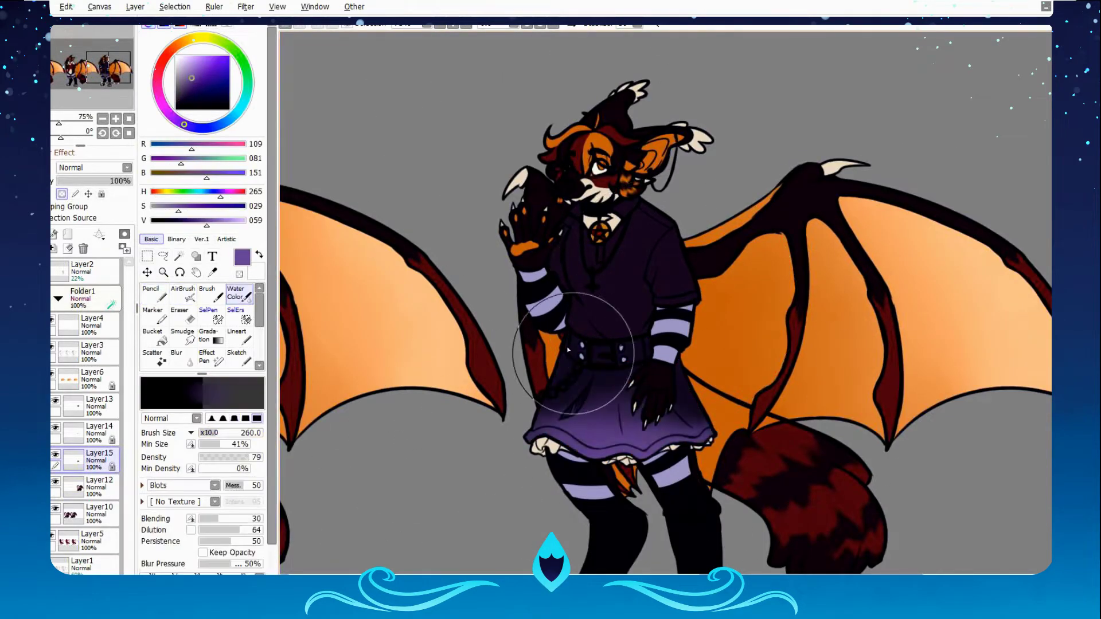
# Paint lighter purple fold highlights on the skirt with the Water Color brush at size 90.
pyautogui.scroll(2, 671, 302)
pyautogui.moveTo(229, 432); pyautogui.dragTo(205, 438)
pyautogui.moveTo(587, 417); pyautogui.dragTo(659, 257)
pyautogui.press('n')
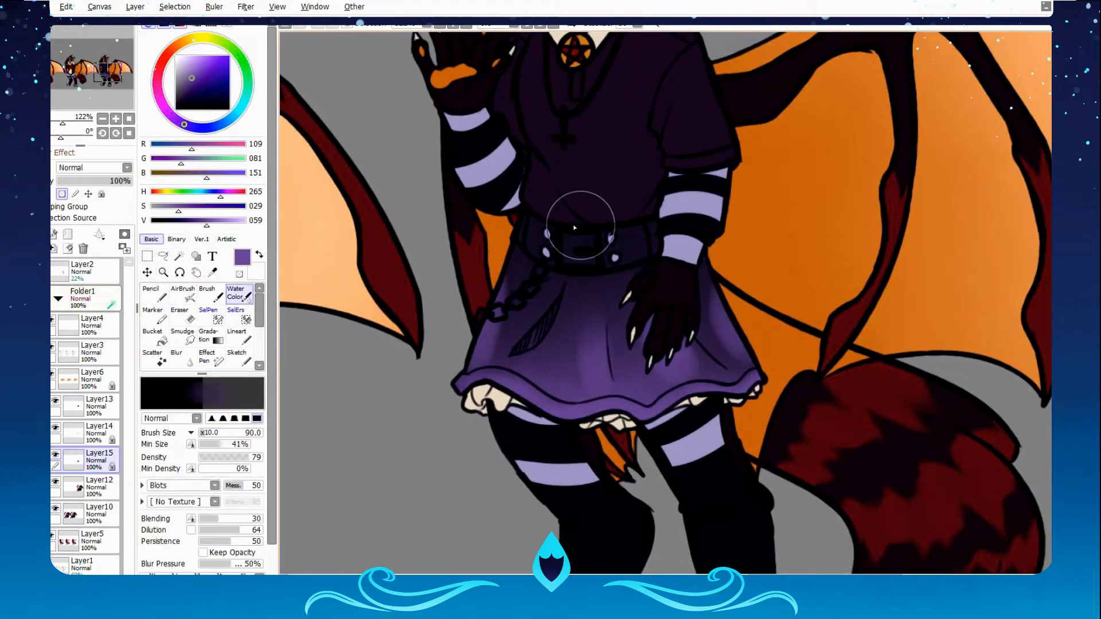
# Draw a dark blue-purple (RGB 47, 34, 82) hexagon outline on the shirt's chest on a new layer, using a symmetry ruler, and adjust its shape.
pyautogui.scroll(-3, 574, 235)
pyautogui.scroll(2, 596, 164)
pyautogui.click(186, 92)
pyautogui.scroll(-2, 596, 164)
pyautogui.click(67, 234)
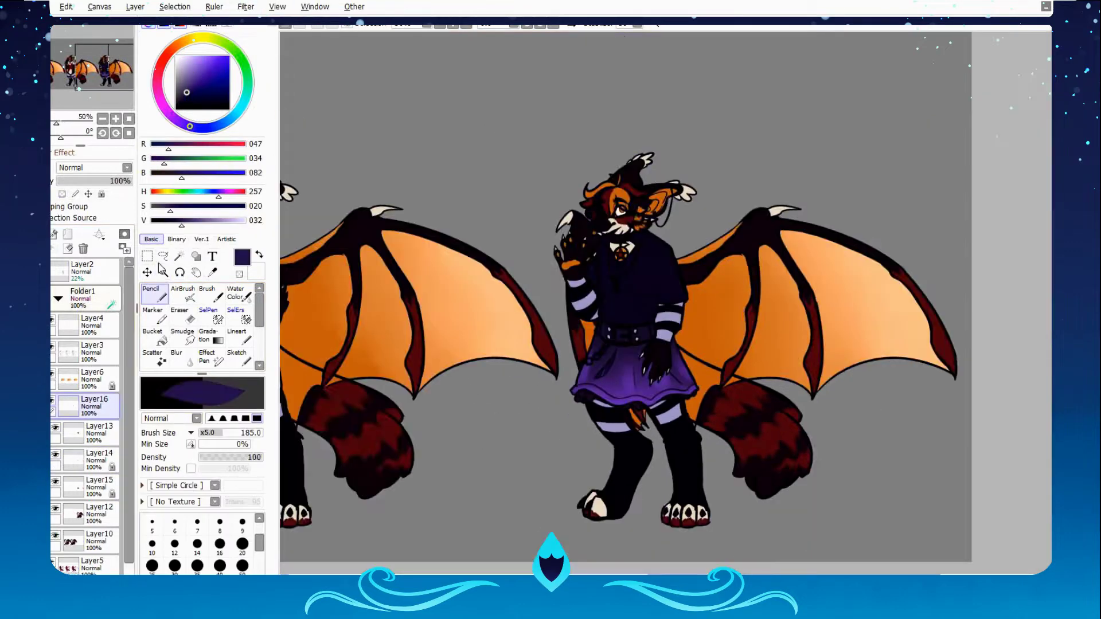
pyautogui.click(163, 272)
pyautogui.click(719, 364)
pyautogui.click(150, 292)
pyautogui.click(174, 544)
pyautogui.moveTo(691, 193)
pyautogui.mouseDown()
pyautogui.moveTo(798, 385)
pyautogui.moveTo(672, 502)
pyautogui.mouseUp()
pyautogui.moveTo(772, 246); pyautogui.dragTo(791, 402)
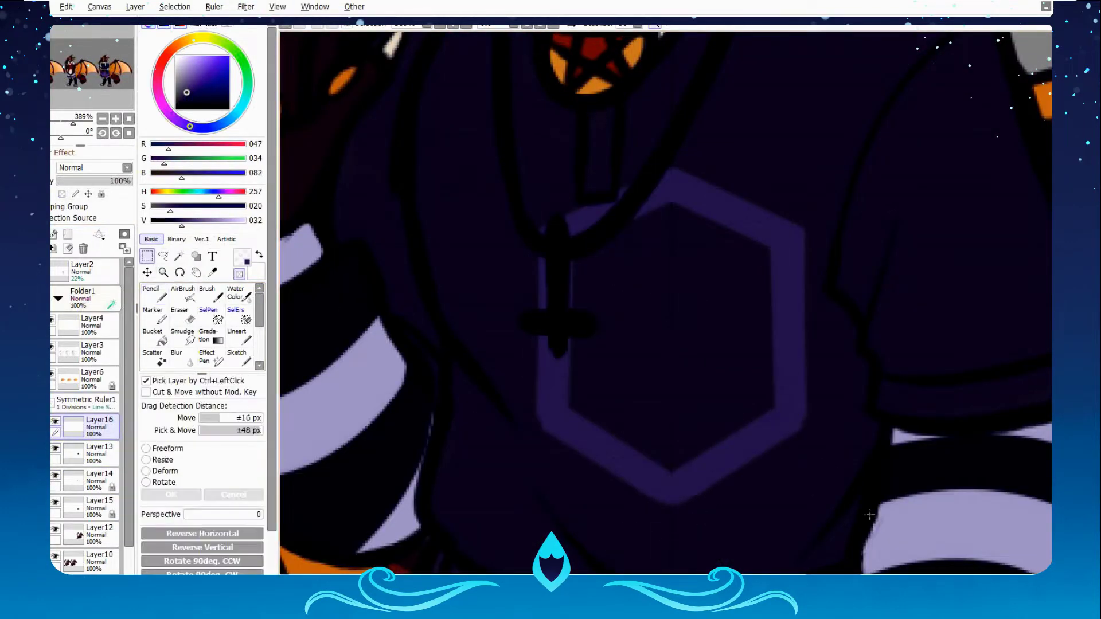
pyautogui.hotkey('ctrl', 't')
pyautogui.press('Return')
# Draw an angular triangular mark inside the hexagon on a new layer with a size 14 Pencil and erase gaps in the hexagon's outline.
pyautogui.moveTo(696, 215); pyautogui.dragTo(573, 404)
pyautogui.moveTo(590, 364)
pyautogui.mouseDown()
pyautogui.moveTo(762, 344)
pyautogui.moveTo(628, 435)
pyautogui.mouseUp()
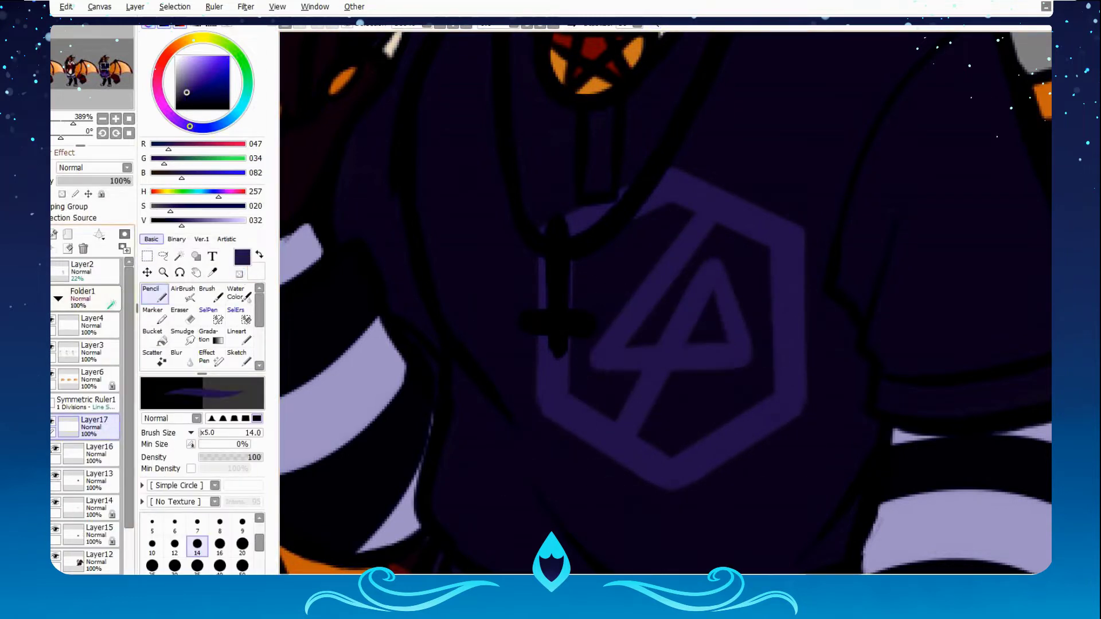
pyautogui.click(98, 453)
pyautogui.press('e')
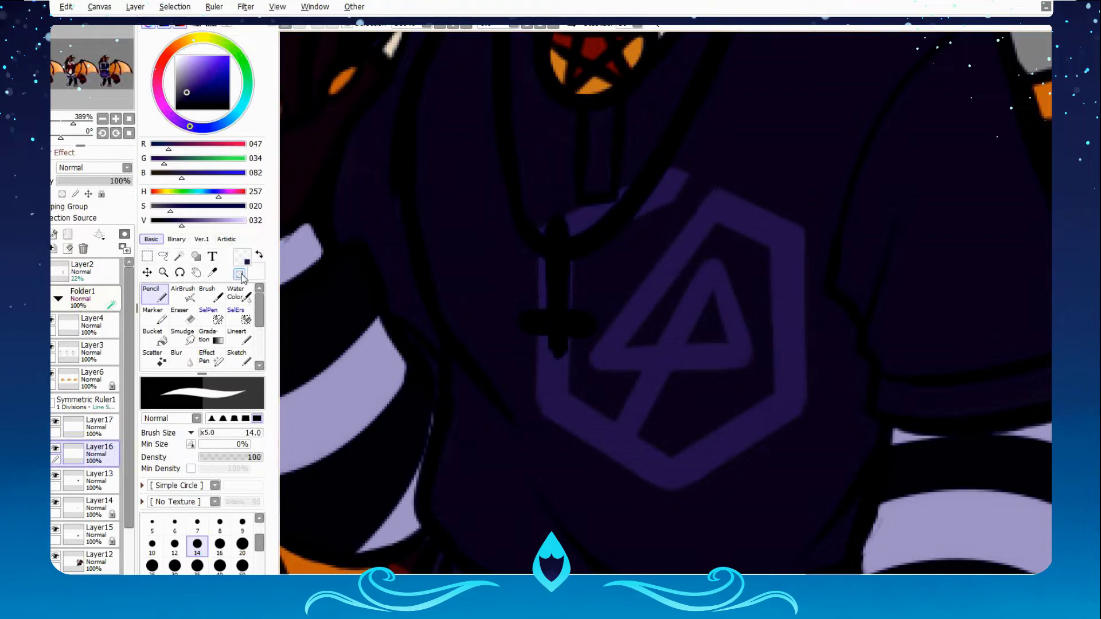
# Merge the emblem's two layers and move the emblem to the middle of the chest under the star pendant.
pyautogui.hotkey('ctrl', 'e')
pyautogui.hotkey('ctrl', '-')
pyautogui.hotkey('ctrl', '-')
pyautogui.hotkey('ctrl', '-')
pyautogui.hotkey('ctrl', '-')
pyautogui.hotkey('ctrl', 't')
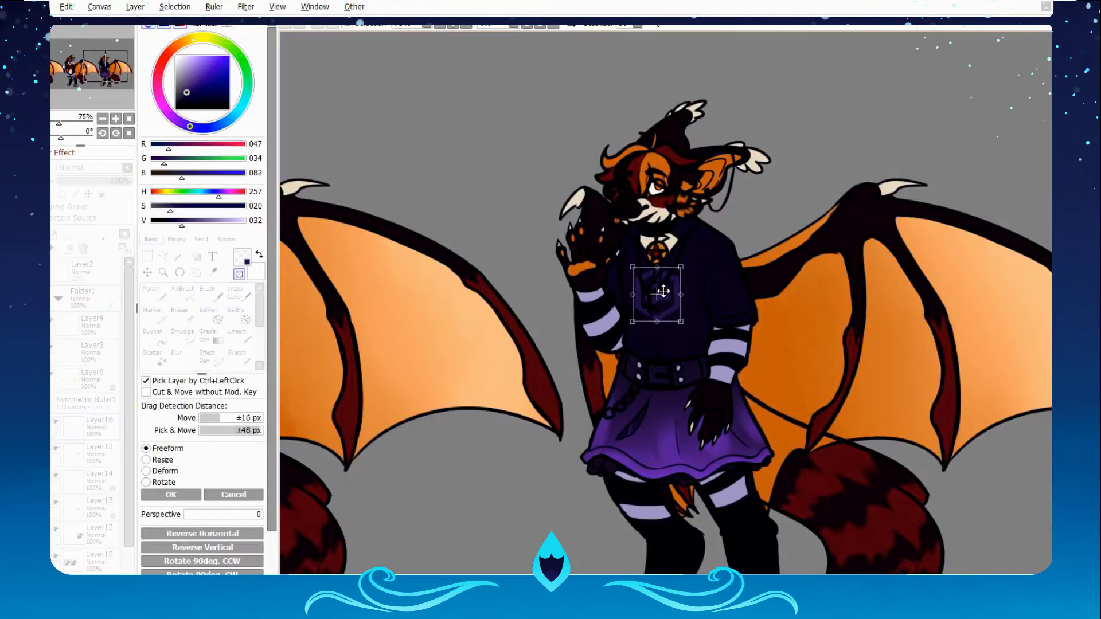
pyautogui.press('Return')
# Draw short rays fanning out on both sides above the shirt emblem with a size 16 Pencil.
pyautogui.hotkey('ctrl', '+')
pyautogui.hotkey('ctrl', '+')
pyautogui.hotkey('ctrl', '+')
pyautogui.hotkey('ctrl', '+')
pyautogui.click(97, 427)
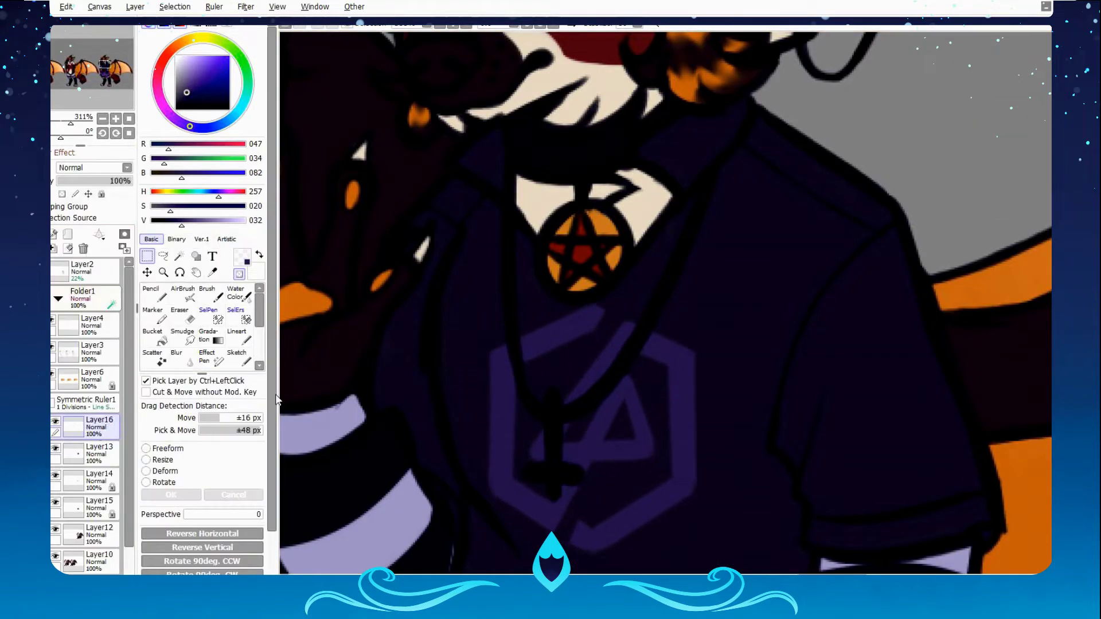
pyautogui.click(152, 295)
pyautogui.scroll(-3, 665, 304)
pyautogui.click(220, 544)
pyautogui.moveTo(751, 151); pyautogui.dragTo(684, 198)
pyautogui.moveTo(480, 136); pyautogui.dragTo(496, 192)
pyautogui.hotkey('ctrl', '-')
pyautogui.hotkey('ctrl', '-')
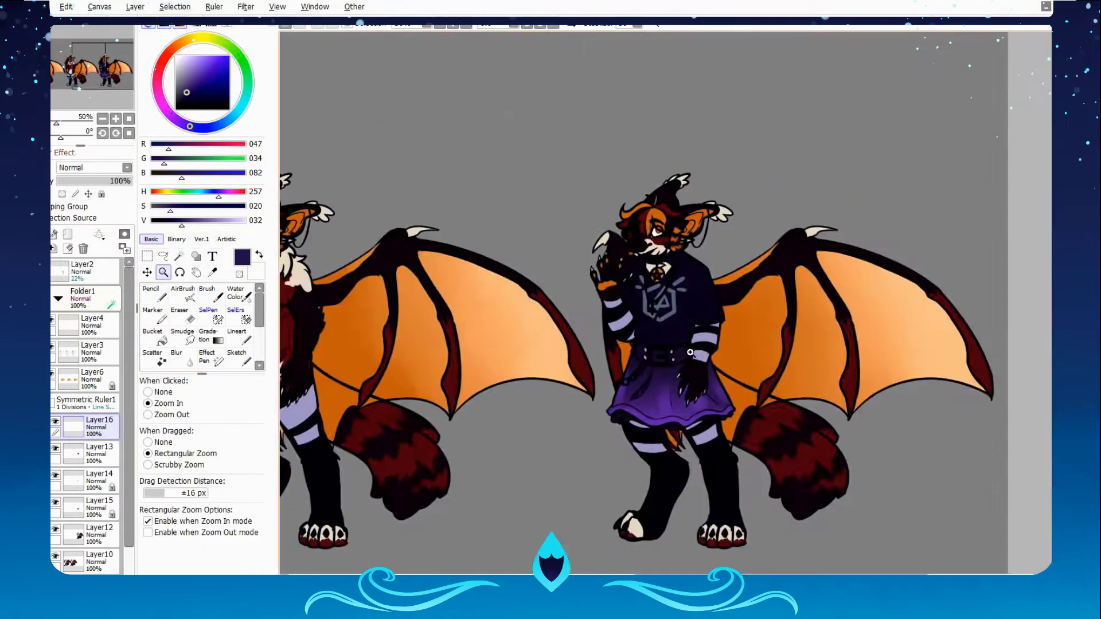
# Paint the shirt's sleeve trim grayish blue (RGB 92, 101, 125) with the size 16 Pencil on the shirt layer.
pyautogui.click(98, 453)
pyautogui.moveTo(198, 225); pyautogui.dragTo(209, 226)
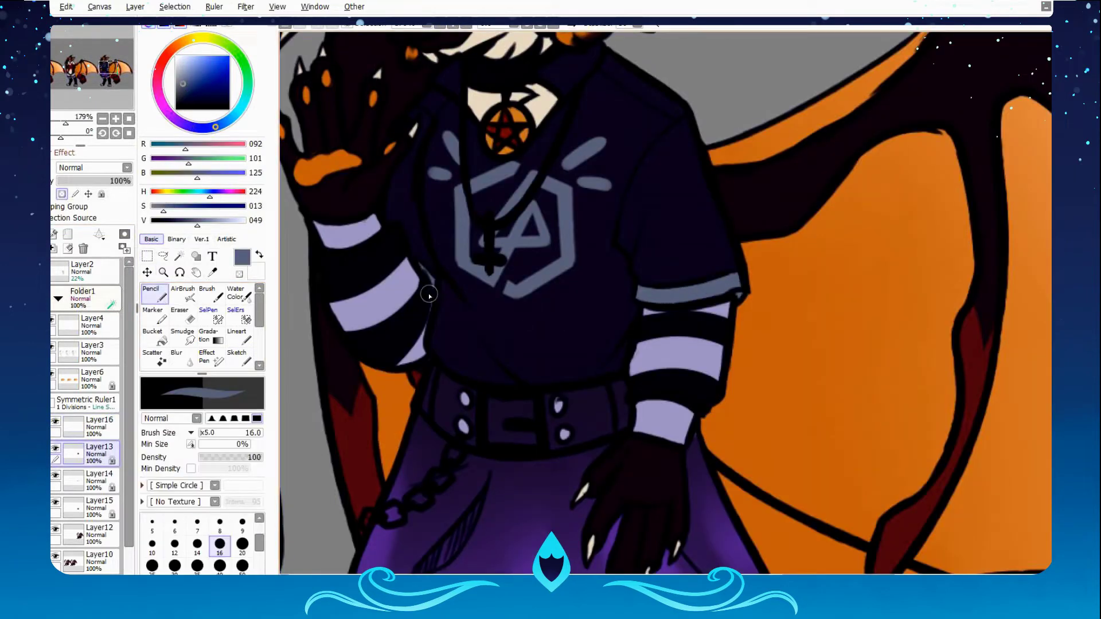
pyautogui.hotkey('ctrl', '-')
pyautogui.hotkey('ctrl', '-')
pyautogui.hotkey('ctrl', '-')
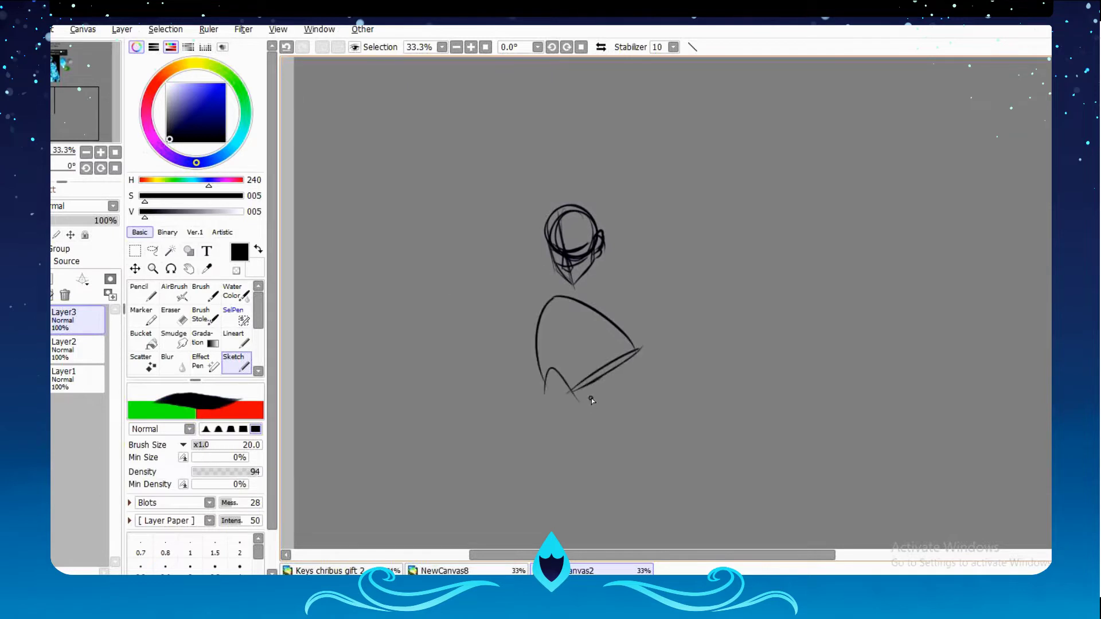
# Sketch the first figure's arms, legs, pointed ears and hair around the rough head and torso on the new canvas with a size 20 Sketch brush.
pyautogui.moveTo(636, 351); pyautogui.dragTo(618, 395)
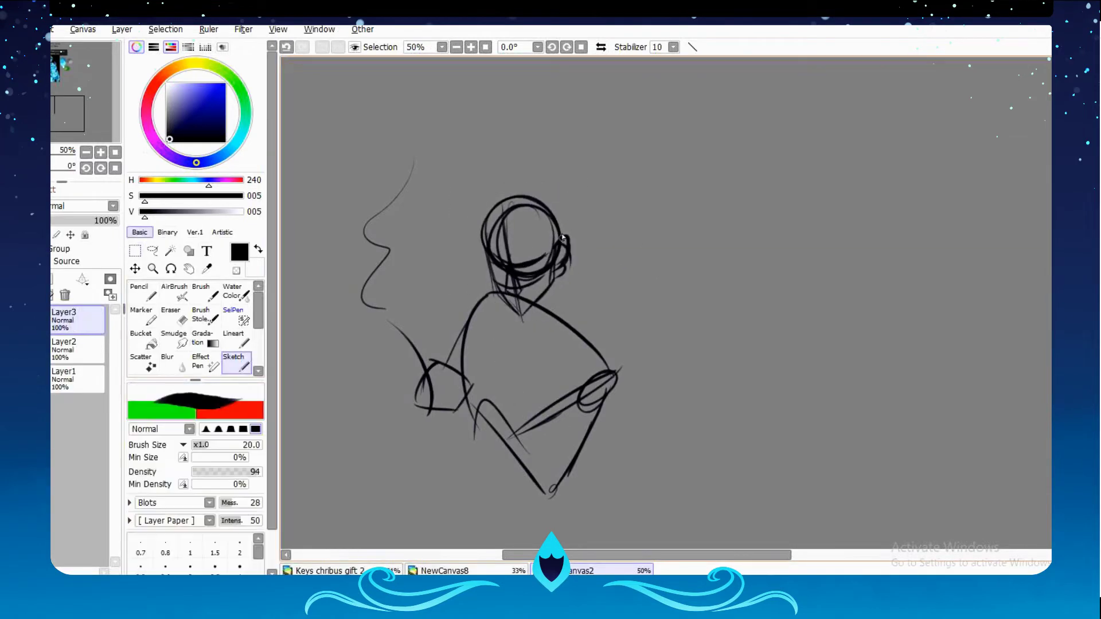
pyautogui.scroll(-4, 471, 294)
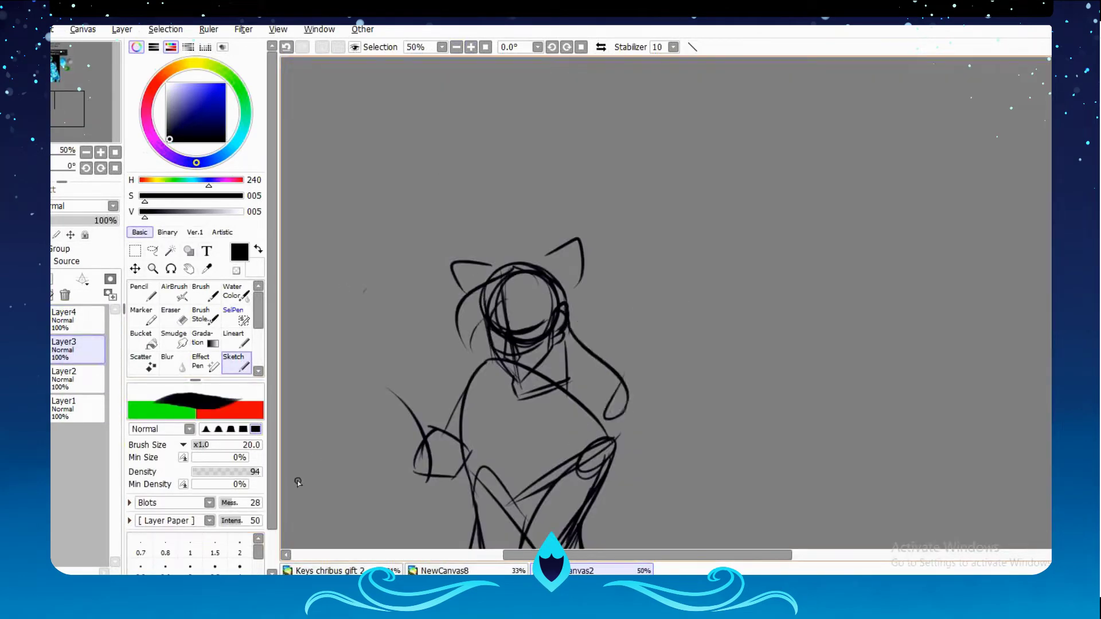
# Sketch a second figure's head with facial guide lines above the first figure on Layer4, working on the mirrored canvas view.
pyautogui.click(63, 318)
pyautogui.moveTo(641, 161); pyautogui.dragTo(653, 265)
pyautogui.click(600, 47)
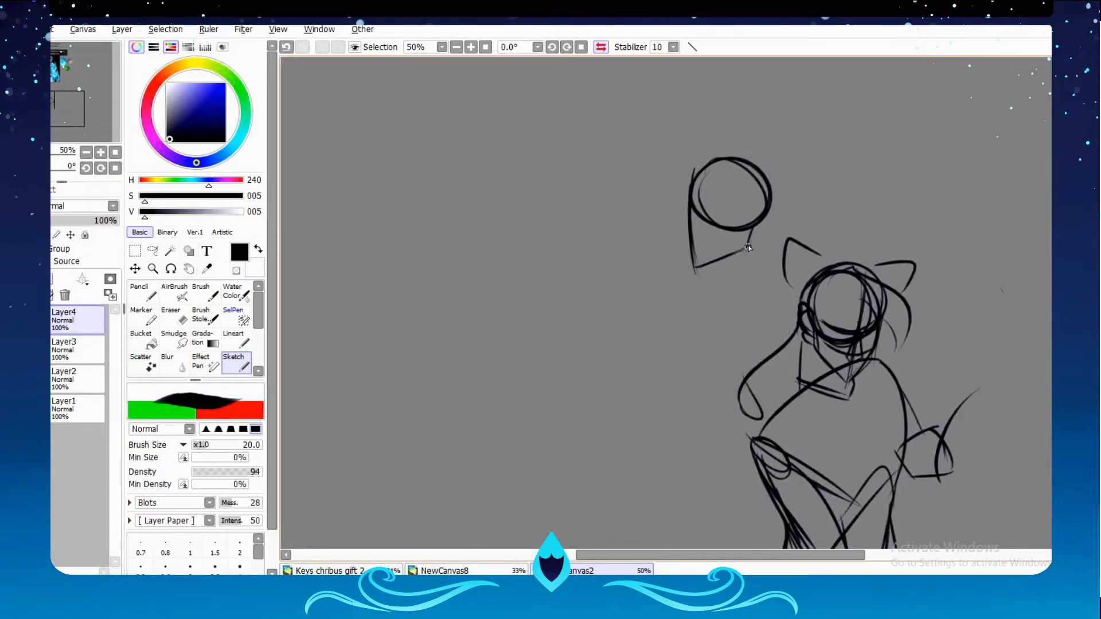
pyautogui.moveTo(642, 559); pyautogui.dragTo(679, 559)
pyautogui.hotkey('ctrl', 'z')
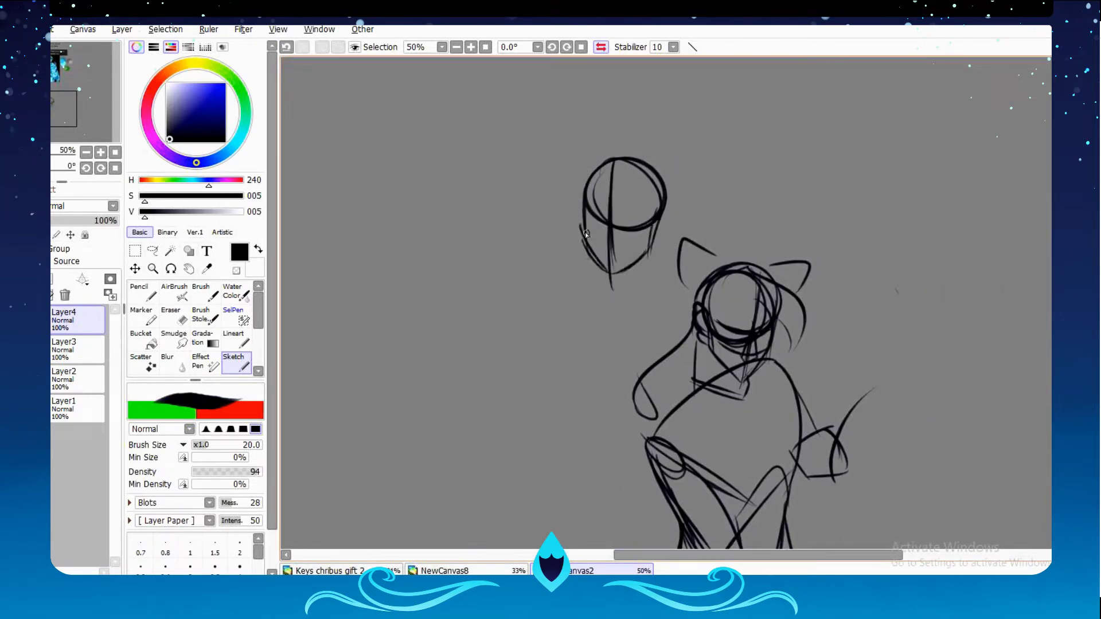
# Move the second head higher and closer above the first figure, and sketch its ear and neck.
pyautogui.hotkey('ctrl', 't')
pyautogui.moveTo(674, 219); pyautogui.dragTo(679, 200)
pyautogui.press('Return')
pyautogui.press('h')
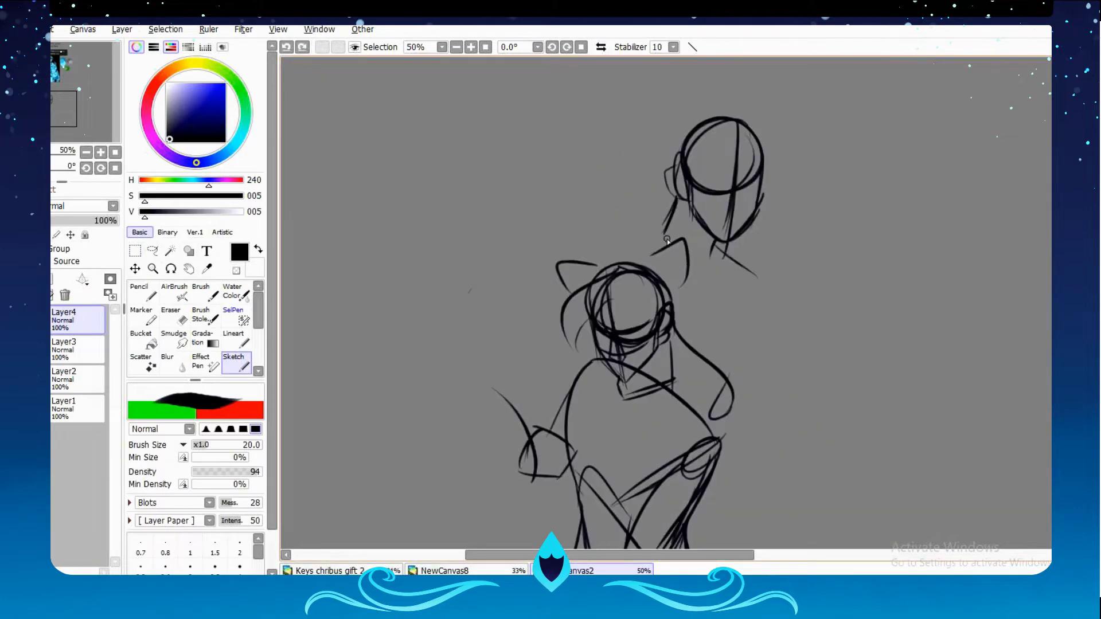
# Sketch the second figure's shoulders, torso and long outstretched limb behind the first figure.
pyautogui.scroll(-2, 729, 394)
pyautogui.moveTo(911, 287); pyautogui.dragTo(714, 336)
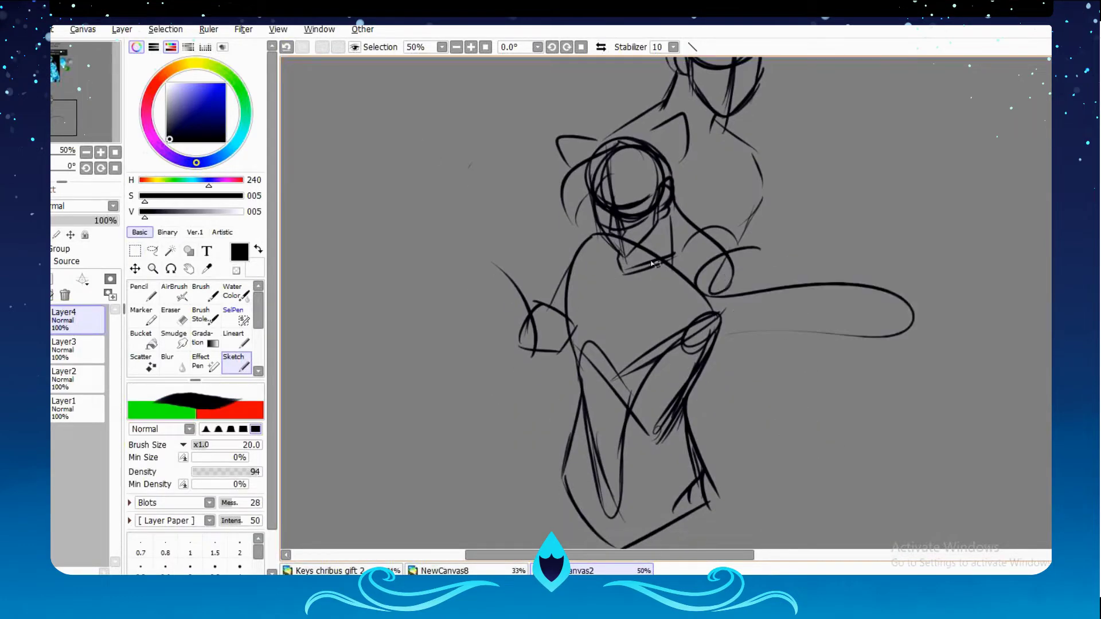
pyautogui.moveTo(819, 401); pyautogui.dragTo(401, 436)
pyautogui.click(456, 47)
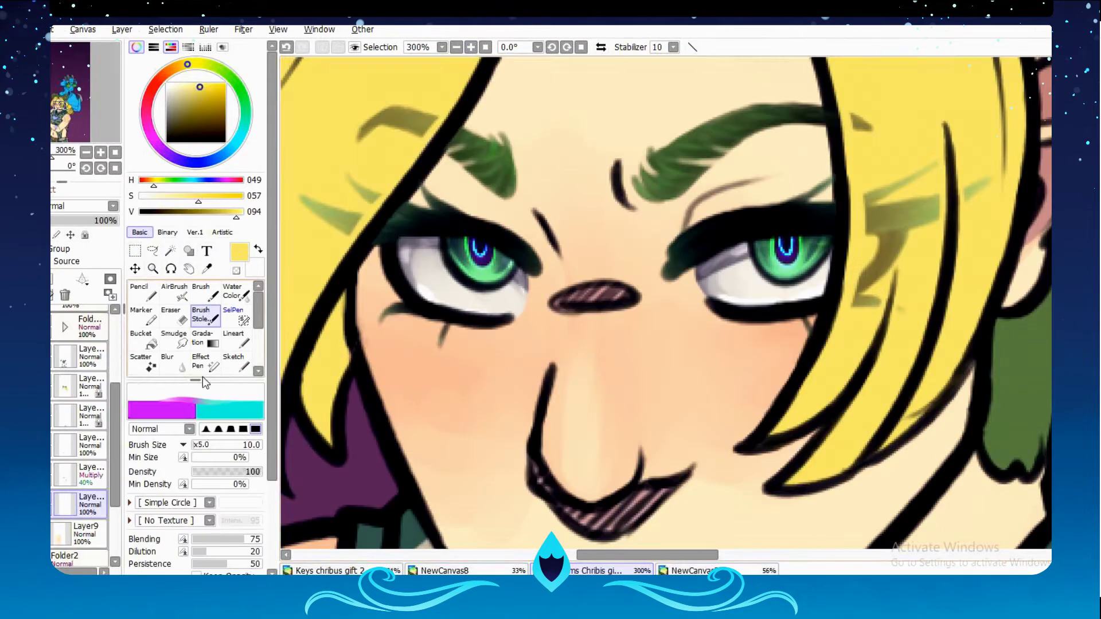
# Switch to the blond character's portrait and paint yellow eyeshadow on both upper eyelids.
pyautogui.press(']')
pyautogui.press(']')
pyautogui.press(']')
pyautogui.press(']')
pyautogui.moveTo(825, 183)
pyautogui.mouseDown()
pyautogui.moveTo(712, 216)
pyautogui.moveTo(839, 168)
pyautogui.mouseUp()
# Paint golden brown (HSV 40, 48, 71) shading above both eyelid creases on a new layer and blend it toward the eyebrows.
pyautogui.hotkey('ctrl', 'shift', 'n')
pyautogui.press('n')
pyautogui.keyDown('alt'); pyautogui.click(882, 218); pyautogui.keyUp('alt')
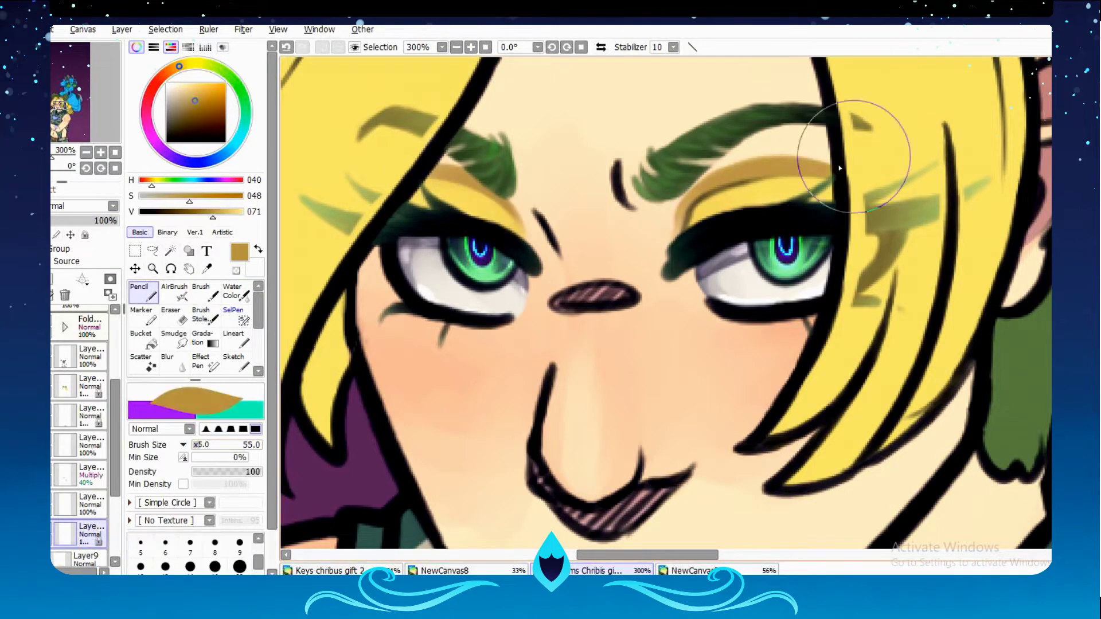
pyautogui.press('b')
pyautogui.hotkey('ctrl', 'z')
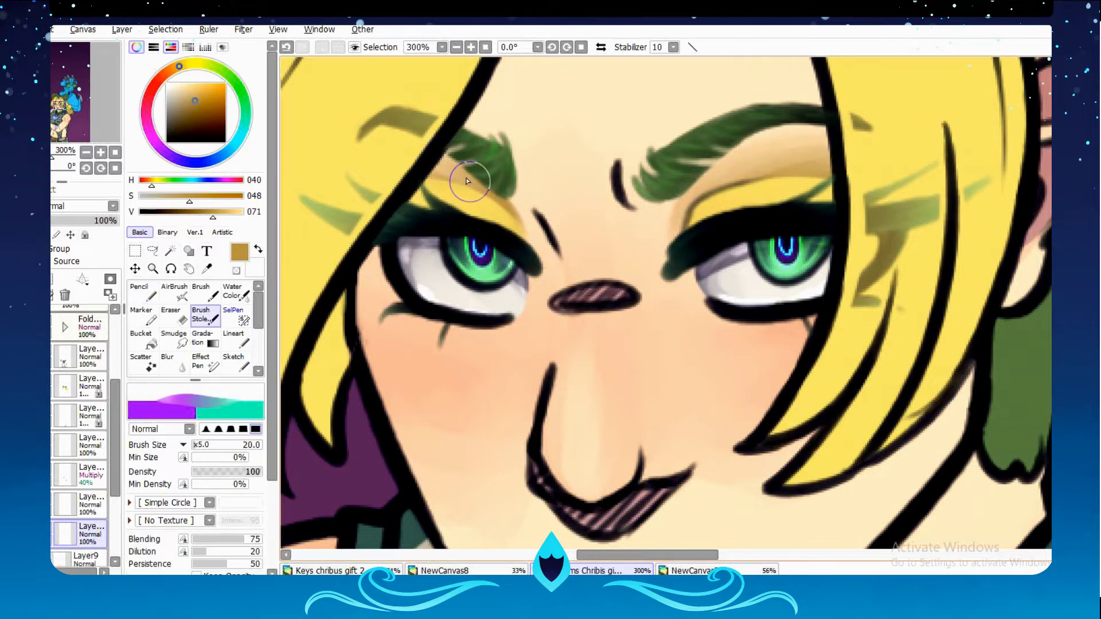
# Shift the hue of the yellow eyelid color to teal and of the brown crease shading to blue.
pyautogui.hotkey('ctrl', '-')
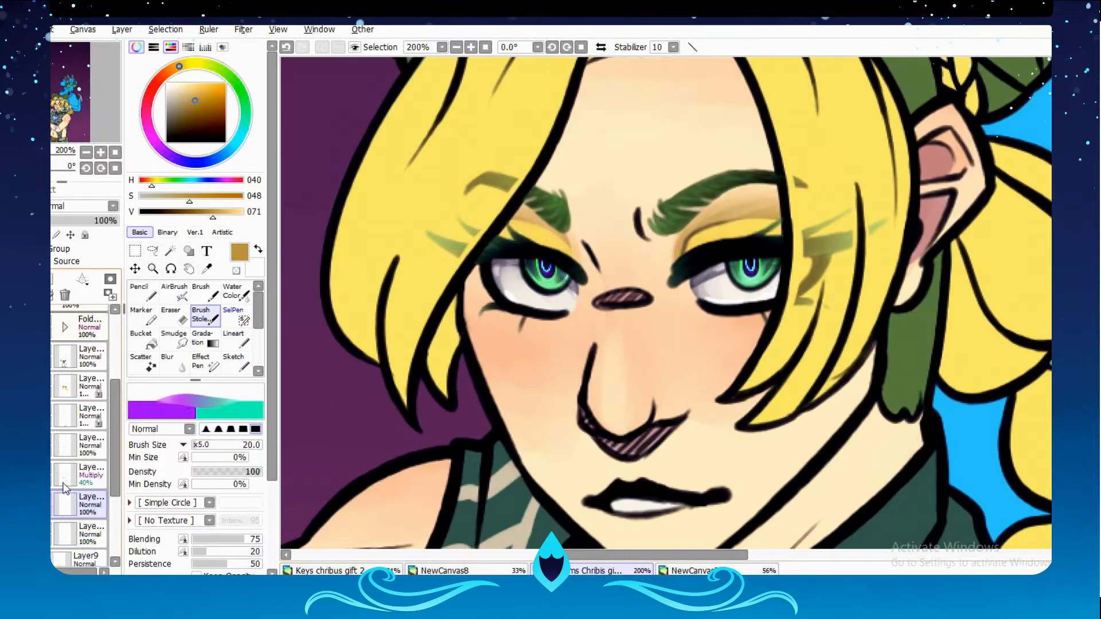
pyautogui.hotkey('ctrl', 'u')
pyautogui.moveTo(188, 182); pyautogui.dragTo(104, 183)
pyautogui.press('Escape')
pyautogui.hotkey('ctrl', 'u')
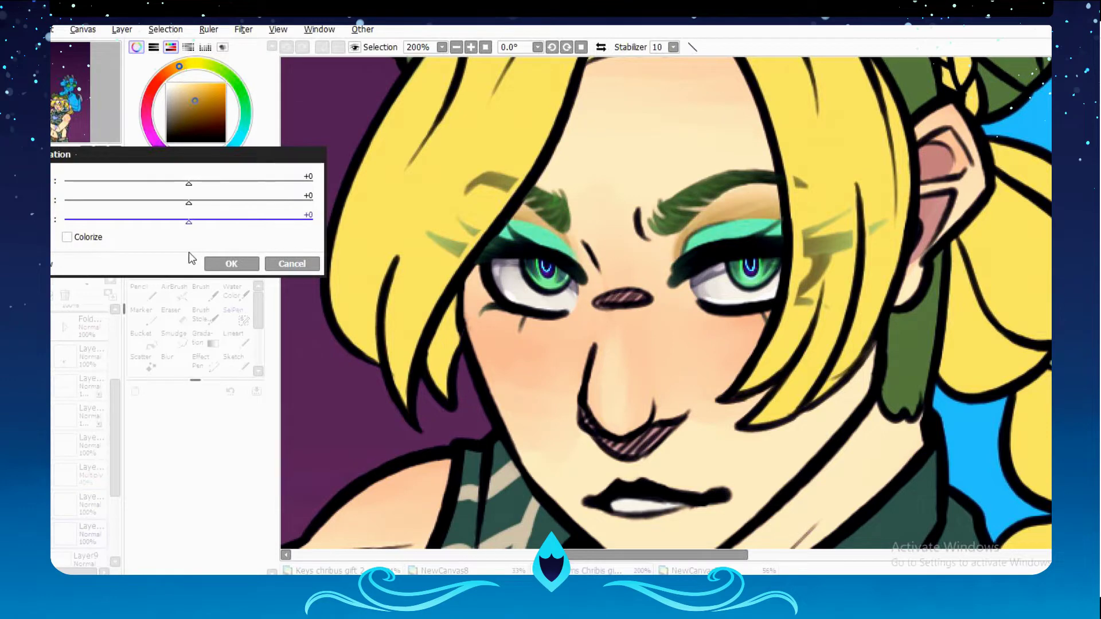
pyautogui.press('Return')
# Blend pale yellow (HSV 51, 47, 100) into the inner half of both teal eyelids with a size 15 brush.
pyautogui.moveTo(476, 241); pyautogui.dragTo(859, 401)
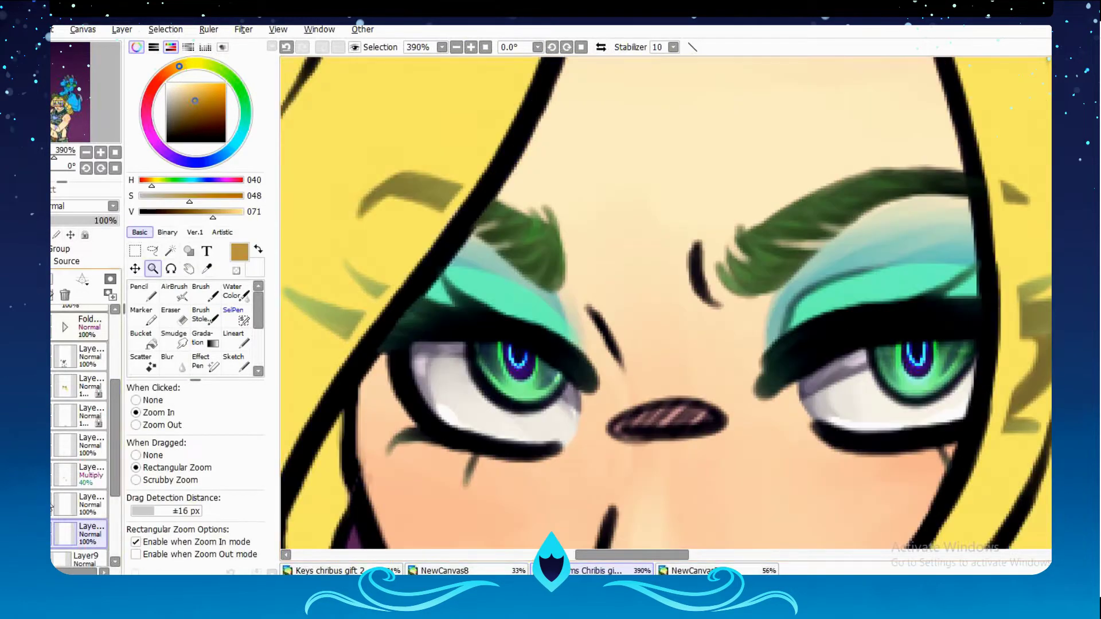
pyautogui.keyDown('alt'); pyautogui.click(682, 300); pyautogui.keyUp('alt')
pyautogui.hotkey('ctrl', '+')
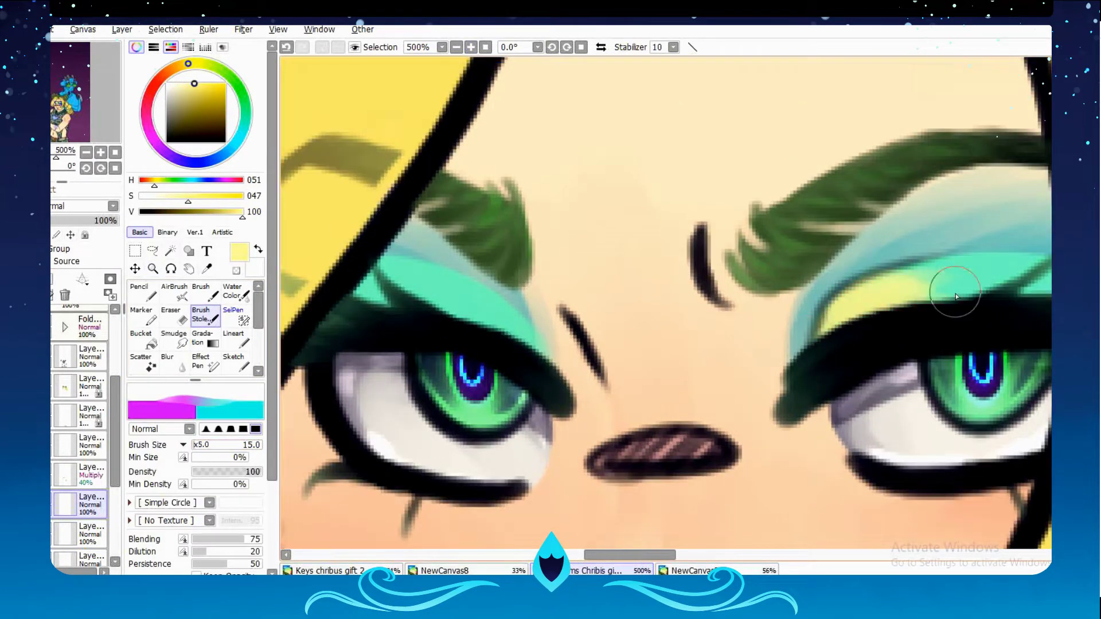
pyautogui.moveTo(459, 278); pyautogui.dragTo(504, 326)
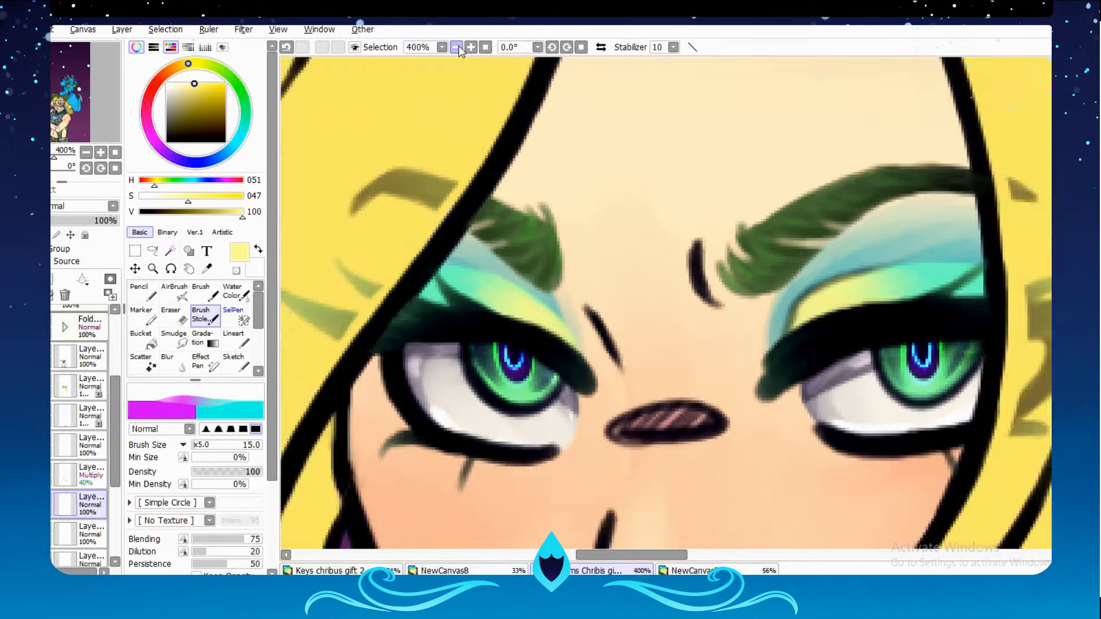
# Dot pale yellow glitter specks over both upper eyelids on a new Dodge layer with the size 5 Pencil.
pyautogui.scroll(-2, 87, 486)
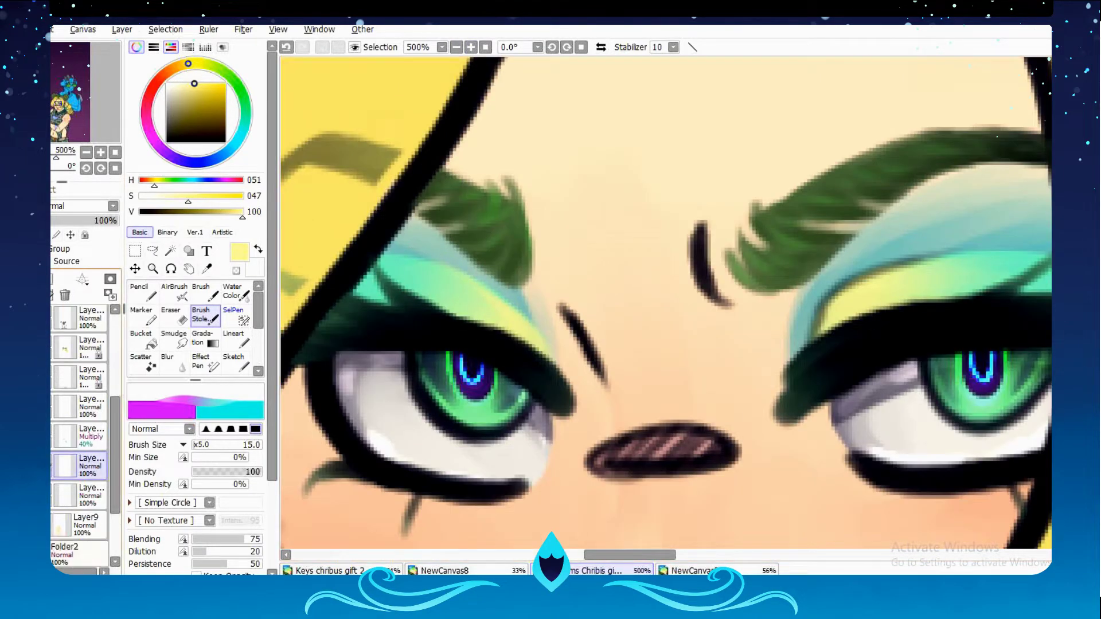
pyautogui.click(143, 292)
pyautogui.hotkey('ctrl', '+')
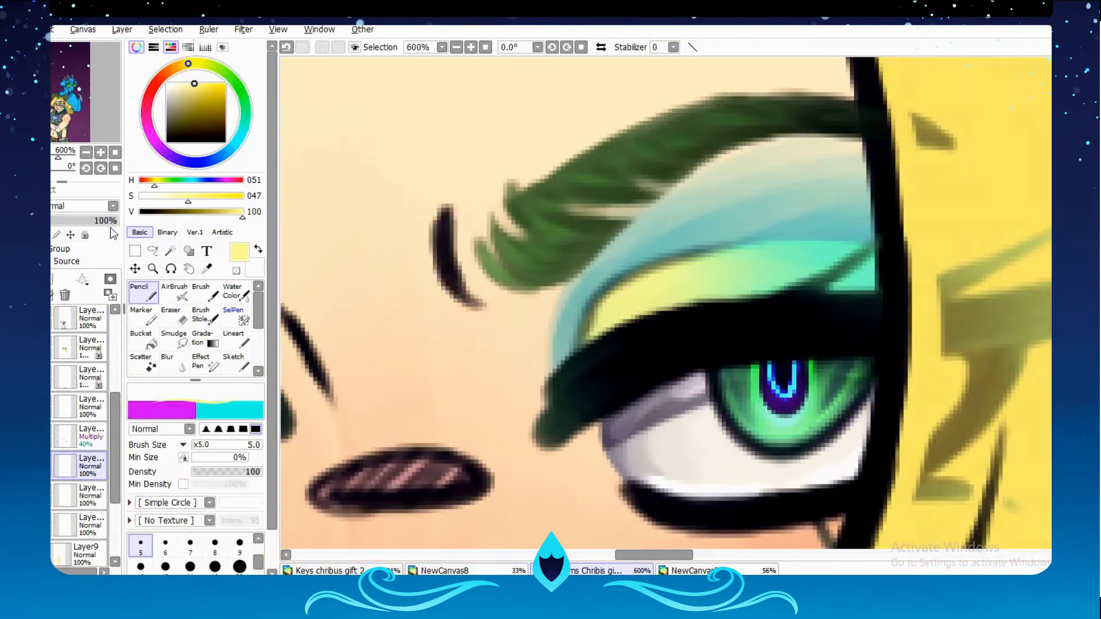
pyautogui.scroll(-2, 110, 206)
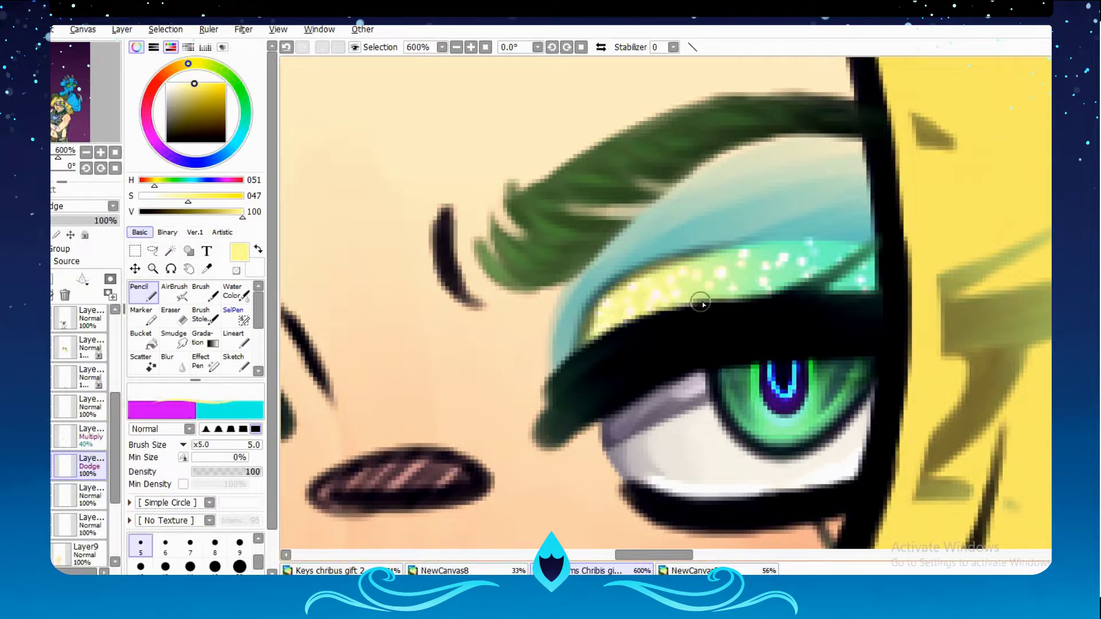
pyautogui.press('h')
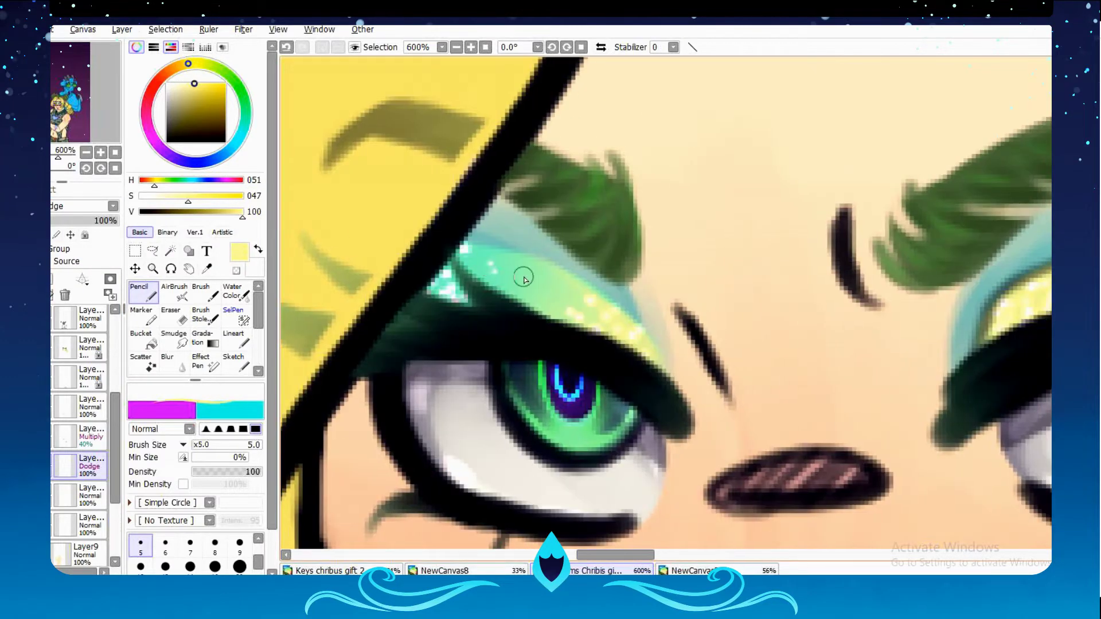
# Scatter dark purple (HSV 270, 47, 43) specks among the eyelid glitter on a Multiply layer and lower its opacity to 40%.
pyautogui.hotkey('ctrl', '-')
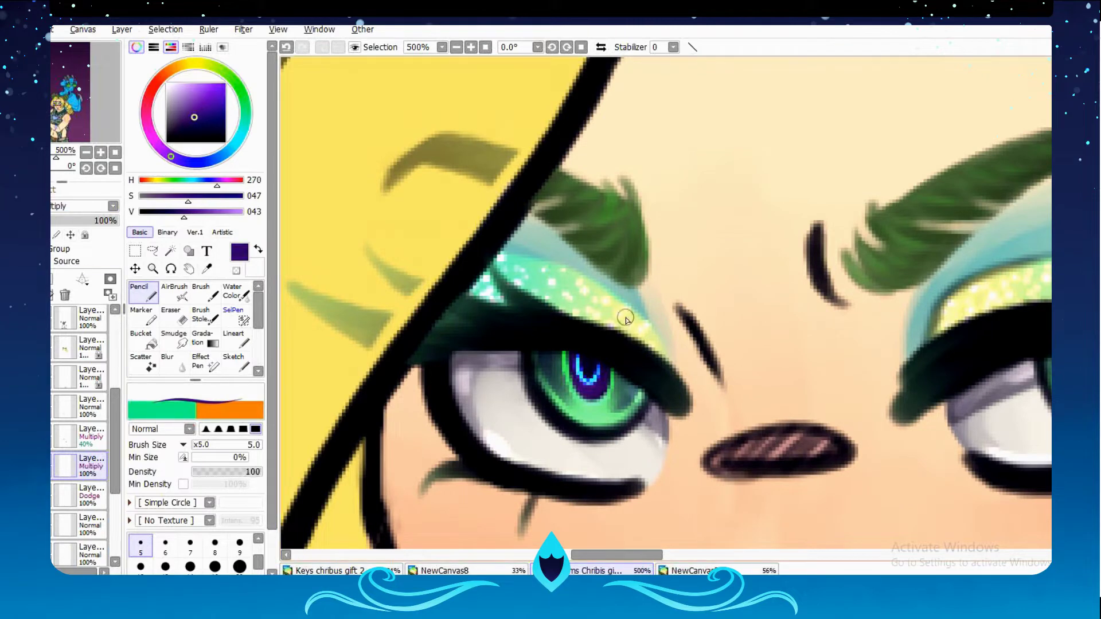
pyautogui.press('h')
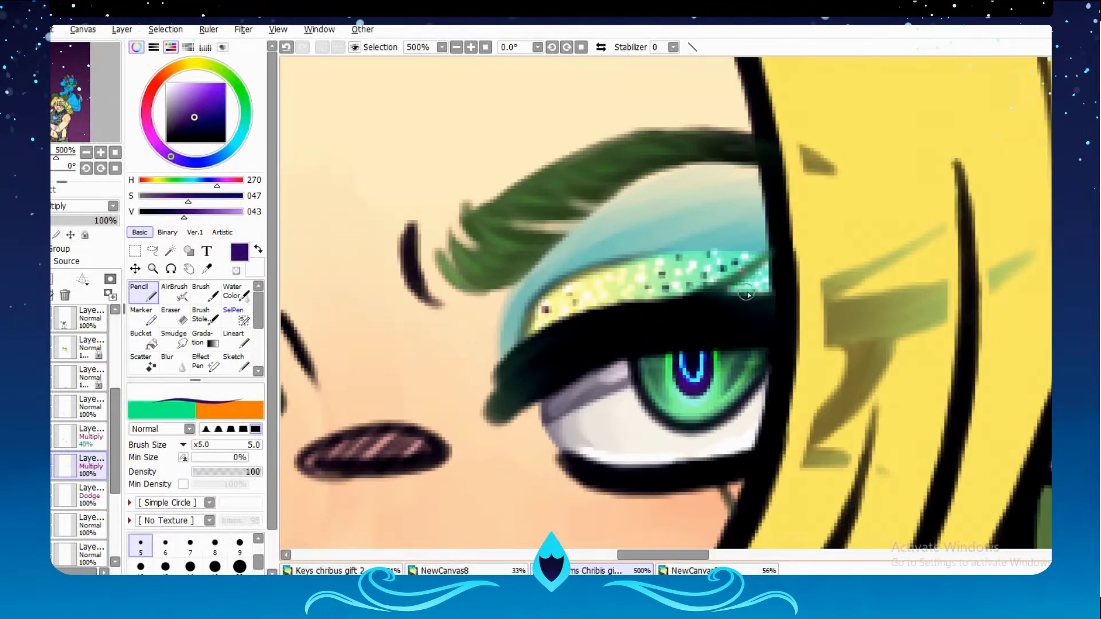
pyautogui.click(80, 499)
pyautogui.click(174, 291)
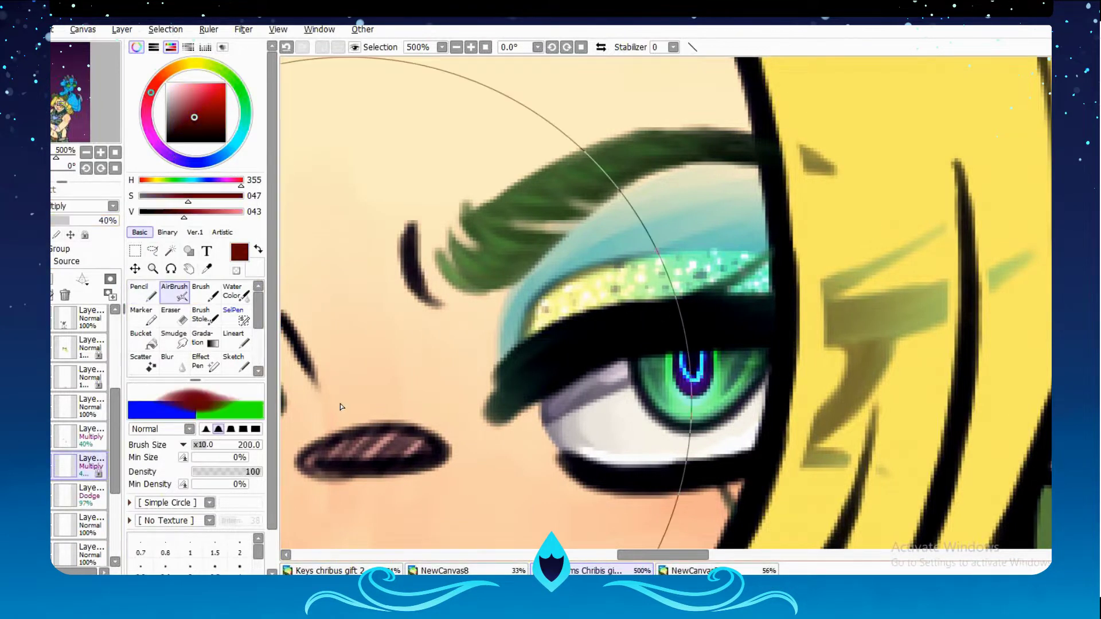
# Airbrush a mint (HSV 163, 29, 89) glow over the glittered eyelids on the Dodge layer at brush size 40.
pyautogui.press('h')
pyautogui.click(81, 493)
pyautogui.click(245, 129)
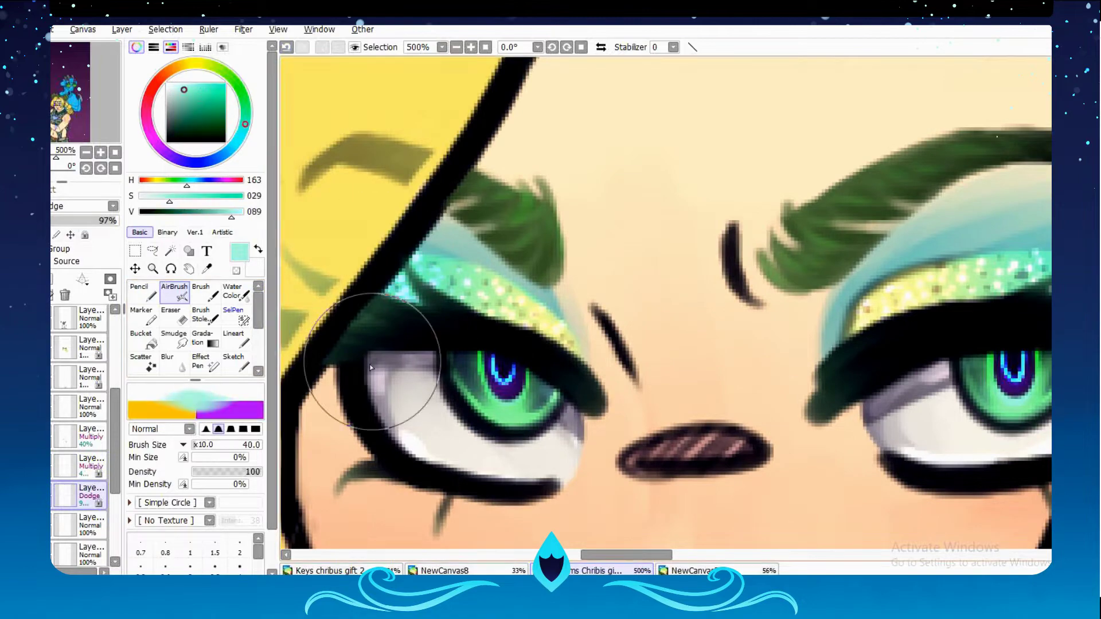
pyautogui.press('h')
pyautogui.press('h')
# Adjust the hue and saturation of the selected eye makeup layer.
pyautogui.hotkey('ctrl', 'u')
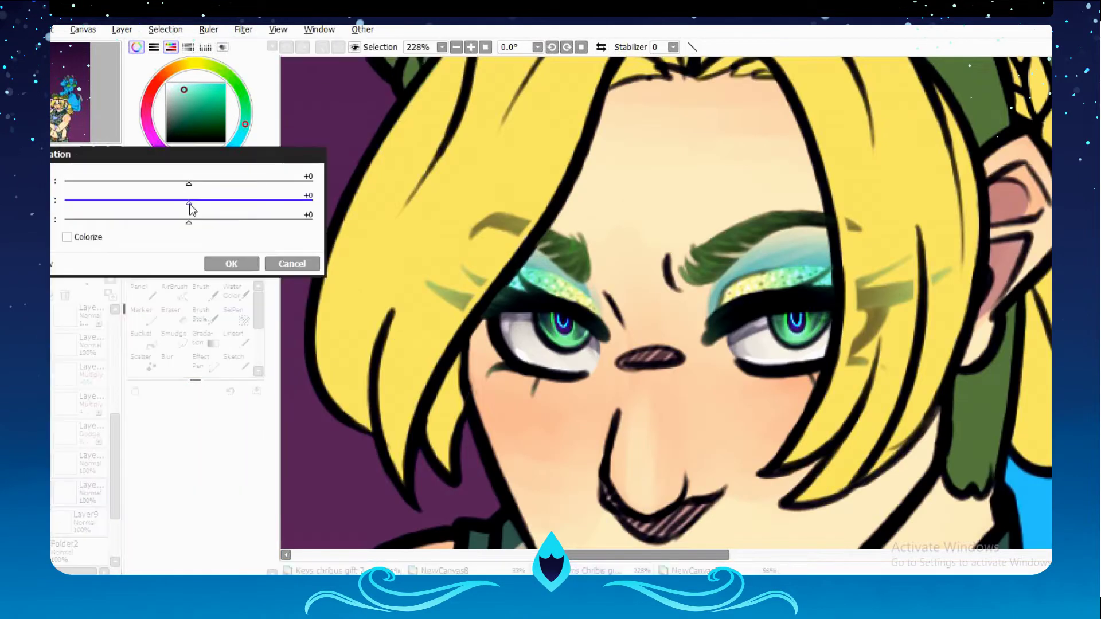
pyautogui.moveTo(190, 204); pyautogui.dragTo(192, 187)
pyautogui.click(227, 261)
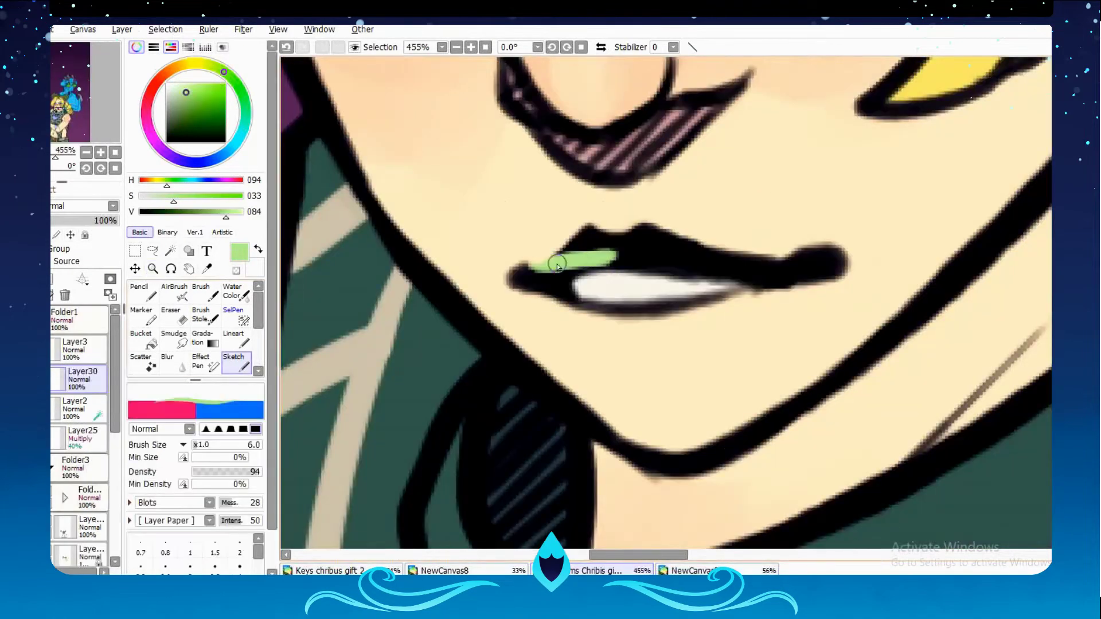
# Paint the upper lip green (HSV 94, 33, 84) on a new layer at 40% opacity and fill the lower lip with light green.
pyautogui.moveTo(777, 260); pyautogui.dragTo(508, 274)
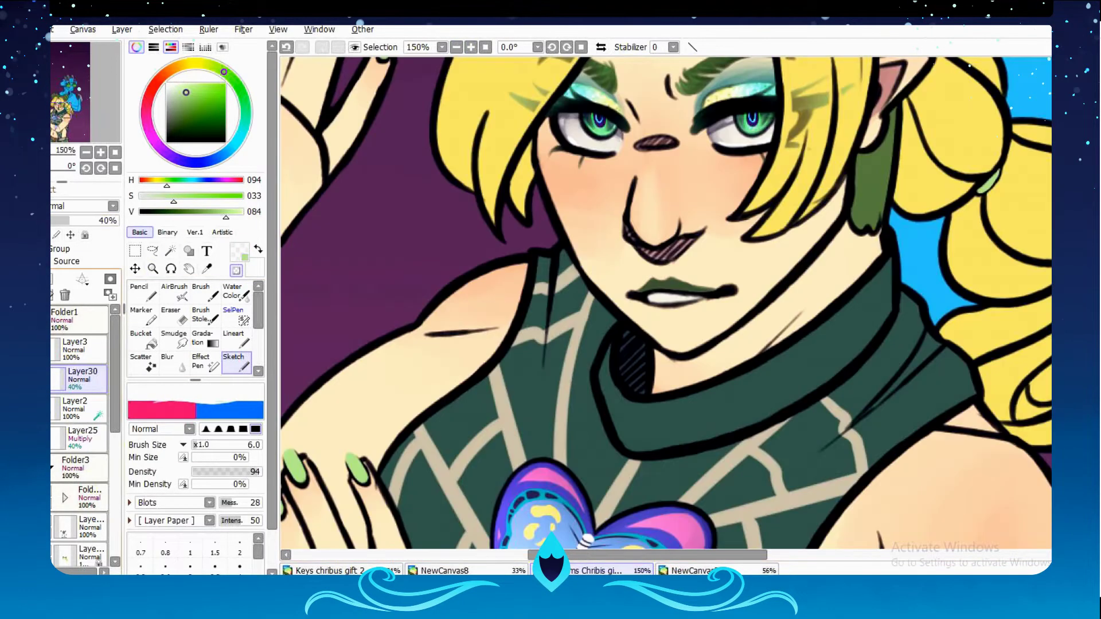
pyautogui.moveTo(609, 245); pyautogui.dragTo(791, 381)
pyautogui.press('b')
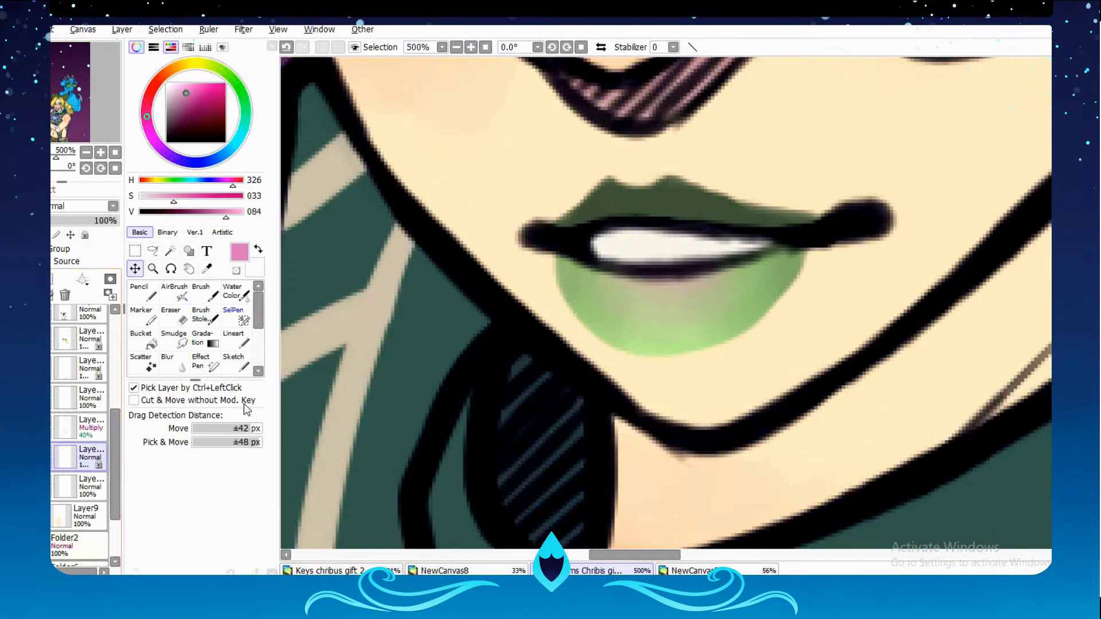
# Airbrush a mint (HSV 142, 26, 91) highlight on the lower lip and set its layer to Dodge at 38% opacity.
pyautogui.click(174, 293)
pyautogui.click(182, 89)
pyautogui.moveTo(717, 264); pyautogui.dragTo(676, 344)
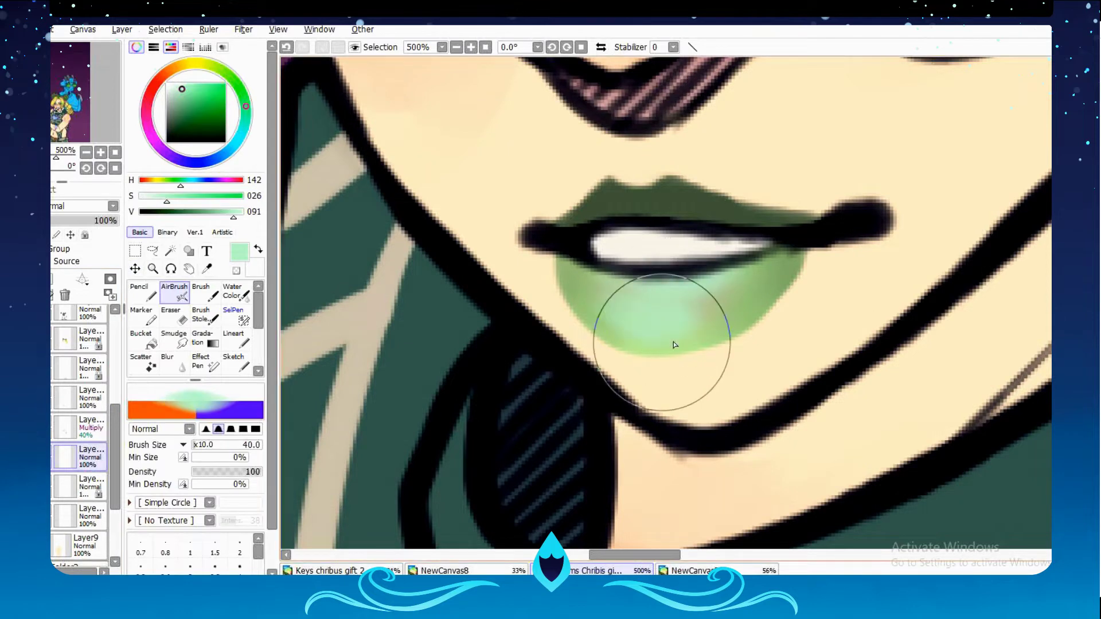
pyautogui.click(113, 206)
pyautogui.click(63, 338)
pyautogui.moveTo(630, 286)
pyautogui.mouseDown()
pyautogui.moveTo(668, 271)
pyautogui.moveTo(714, 295)
pyautogui.moveTo(705, 309)
pyautogui.mouseUp()
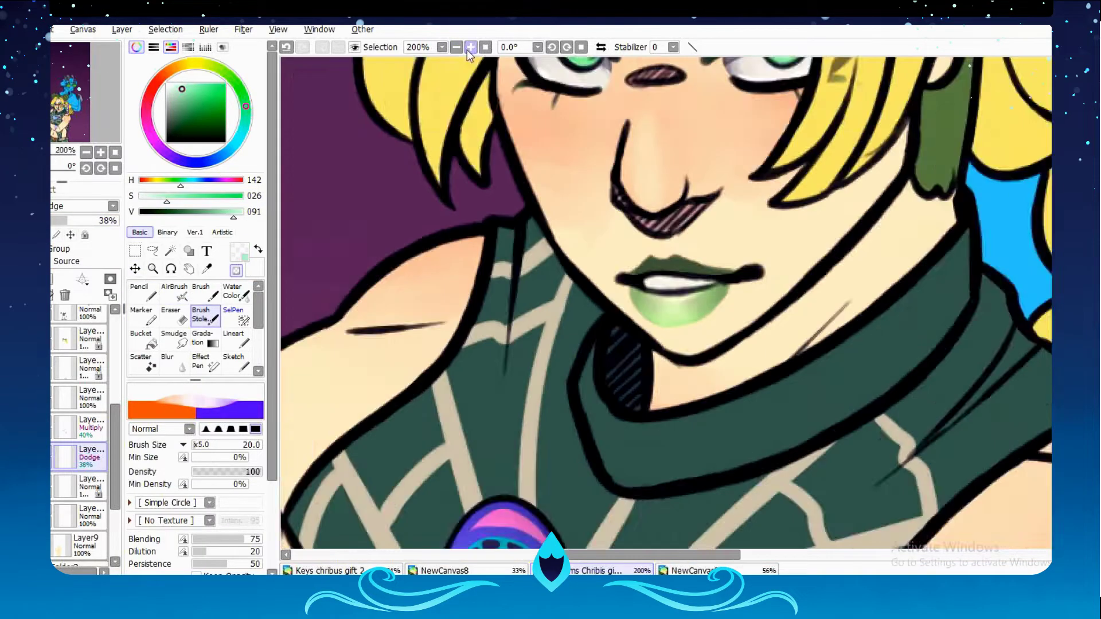
# Outline the lower lip in dark green (HSV 103, 10, 34) and shade its upper corners with navy (HSV 253, 40, 23).
pyautogui.click(470, 47)
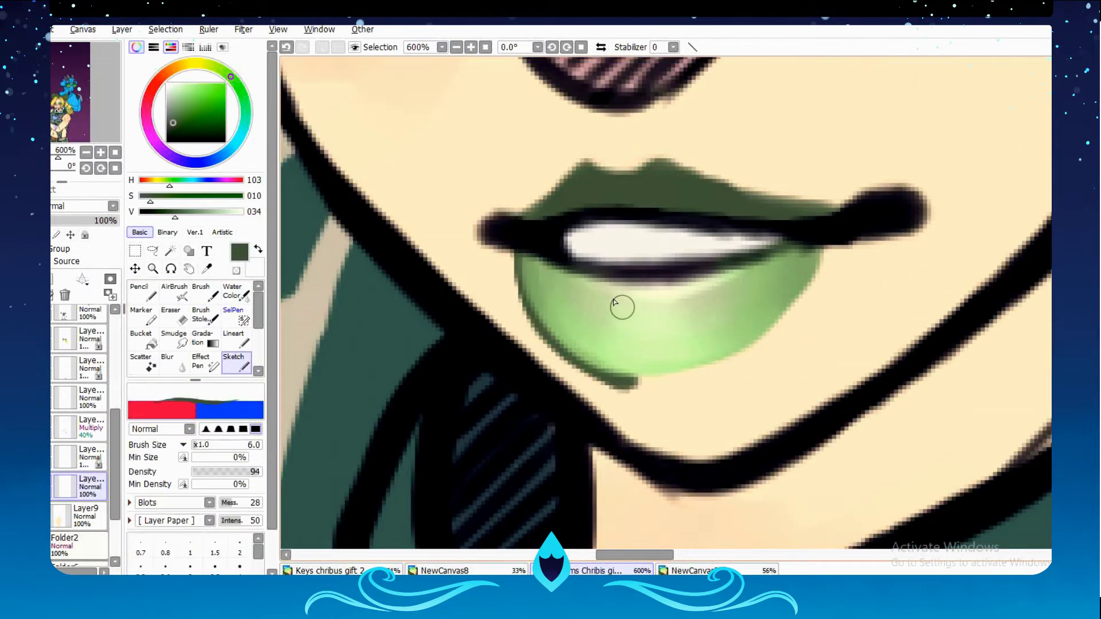
pyautogui.scroll(-4, 700, 147)
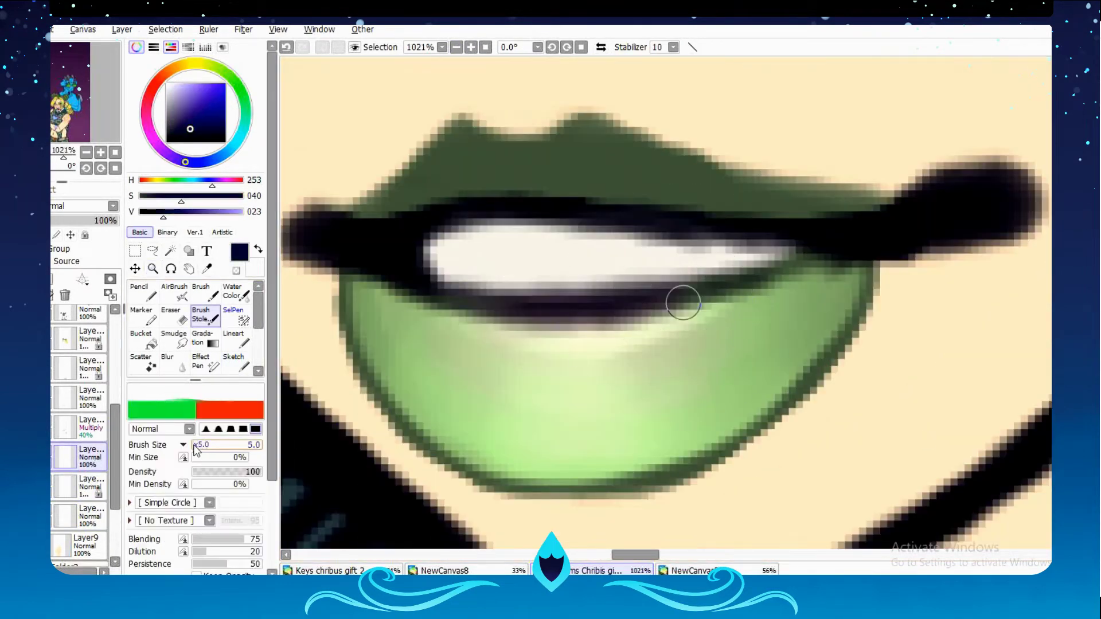
pyautogui.press('[')
pyautogui.press('[')
pyautogui.press('[')
pyautogui.press('[')
pyautogui.press('[')
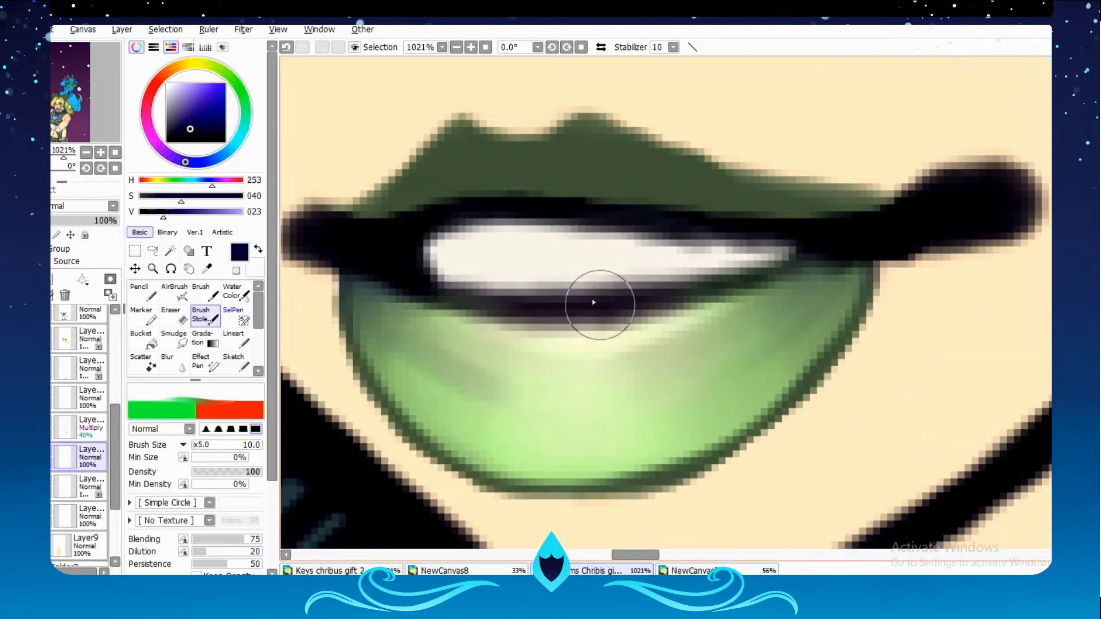
# Trace the lower lip's edge in navy with a size 5 brush and blend the shading inward.
pyautogui.press('-')
pyautogui.moveTo(865, 275); pyautogui.dragTo(680, 470)
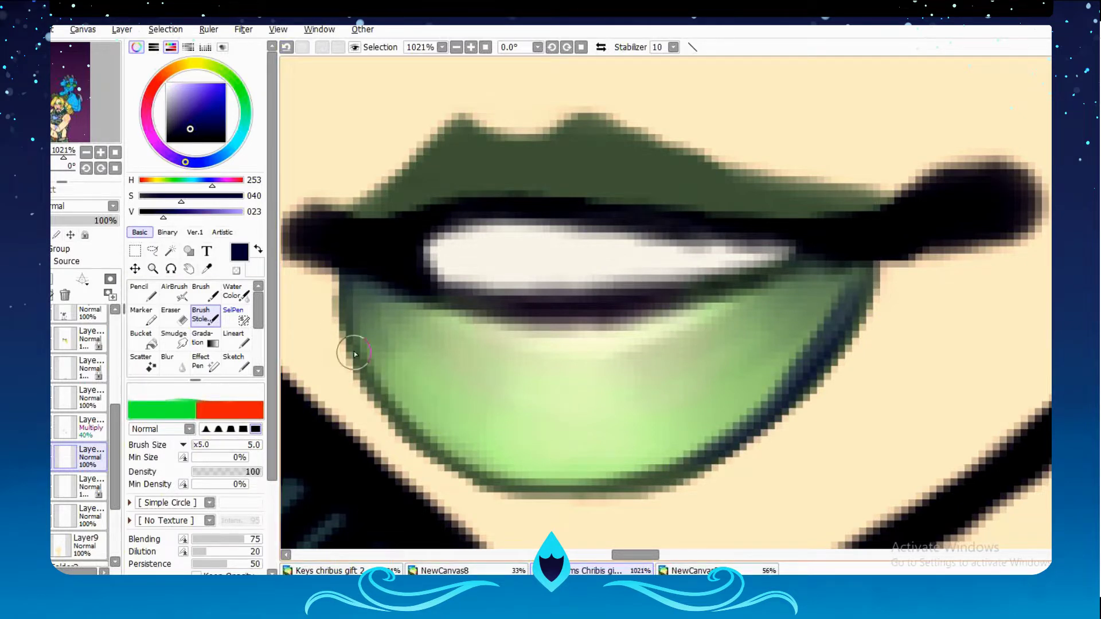
pyautogui.moveTo(355, 354)
pyautogui.mouseDown()
pyautogui.moveTo(404, 355)
pyautogui.moveTo(719, 444)
pyautogui.mouseUp()
pyautogui.moveTo(372, 350)
pyautogui.mouseDown()
pyautogui.moveTo(500, 476)
pyautogui.moveTo(835, 306)
pyautogui.moveTo(718, 367)
pyautogui.mouseUp()
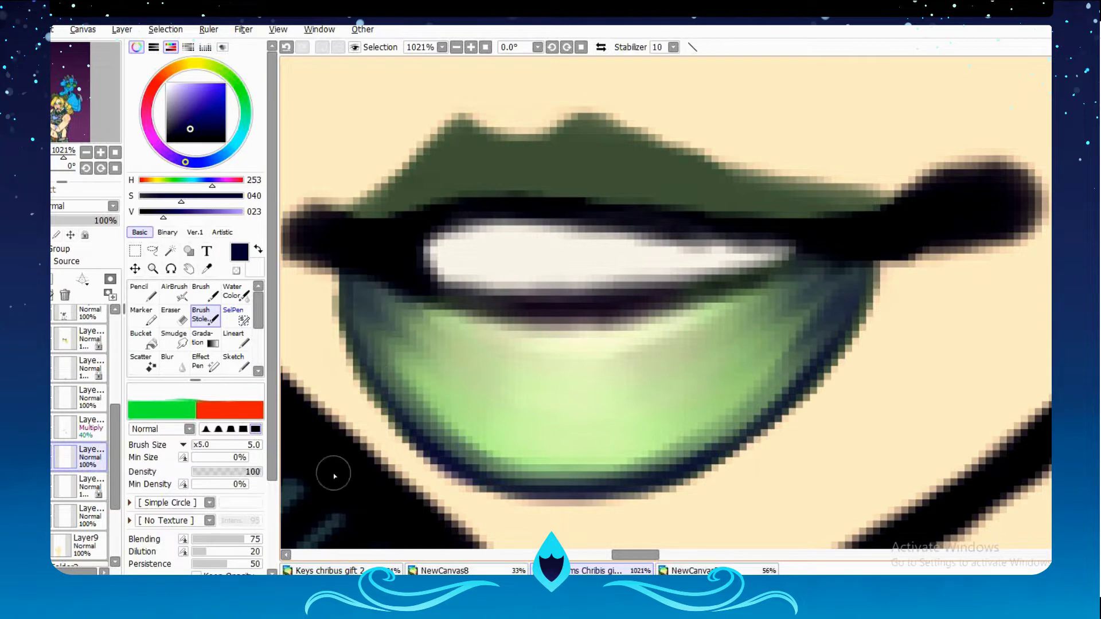
# Paint thin vertical navy creases down from the mouth line across the lower lip and soften them.
pyautogui.moveTo(783, 305); pyautogui.dragTo(800, 313)
pyautogui.press('-')
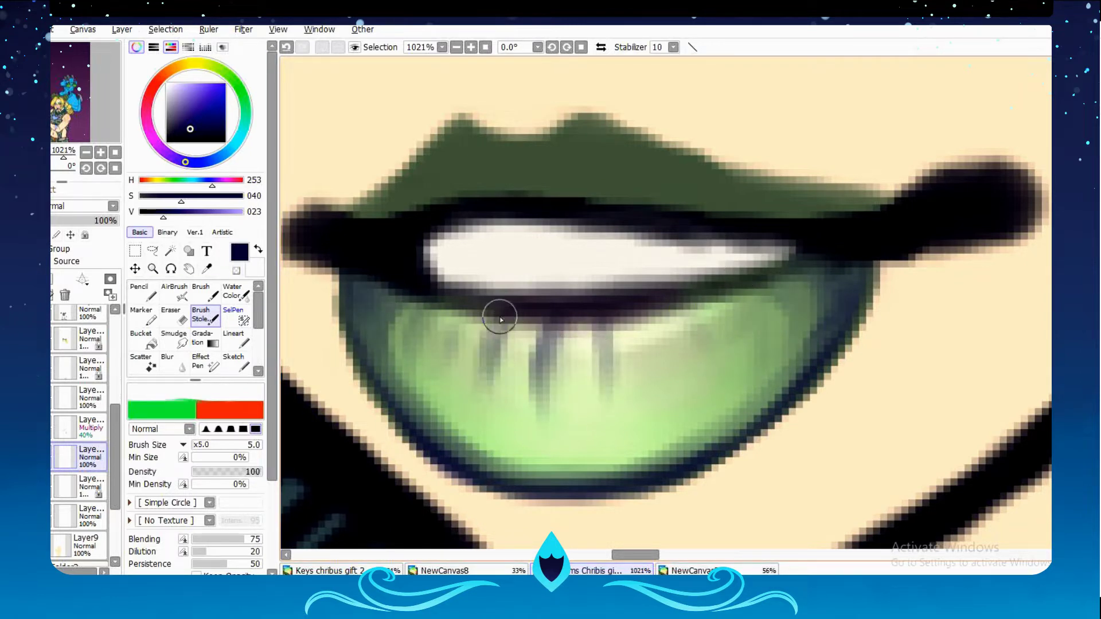
pyautogui.scroll(-1, 522, 329)
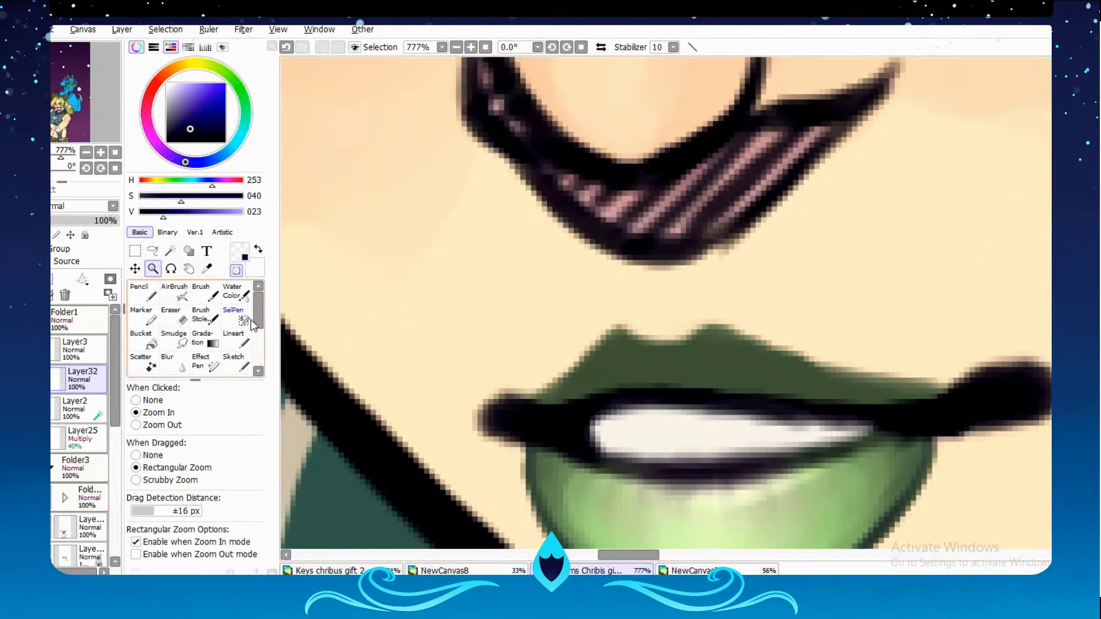
# Shade the upper lip on a new layer with navy and a lighter green (HSV 105, 36, 74), erasing the excess.
pyautogui.click(205, 315)
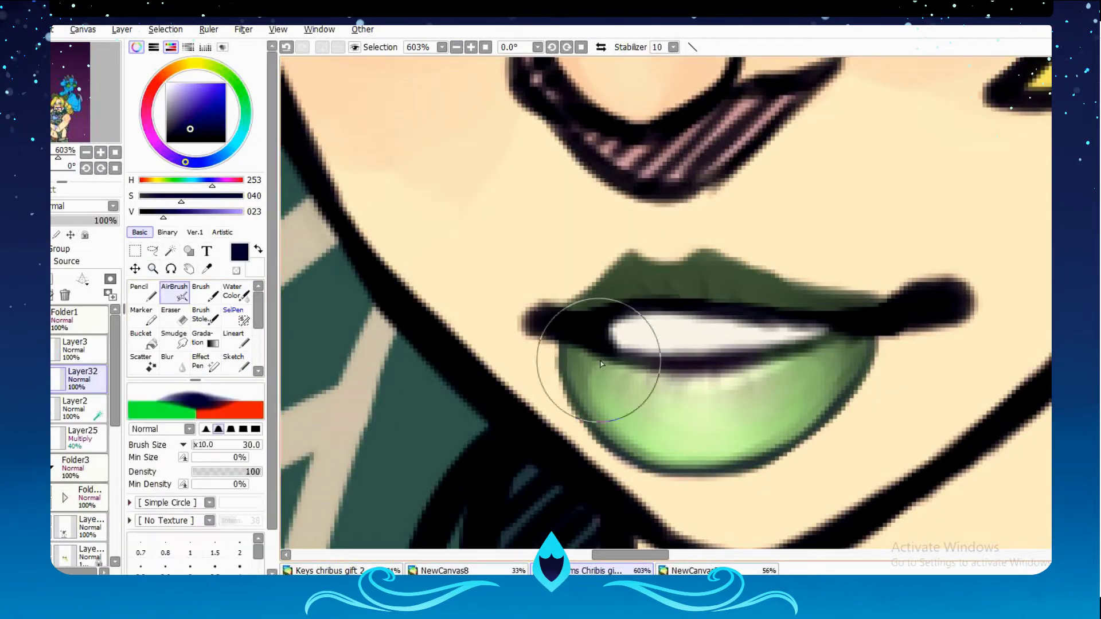
pyautogui.keyDown('alt'); pyautogui.click(596, 363); pyautogui.keyUp('alt')
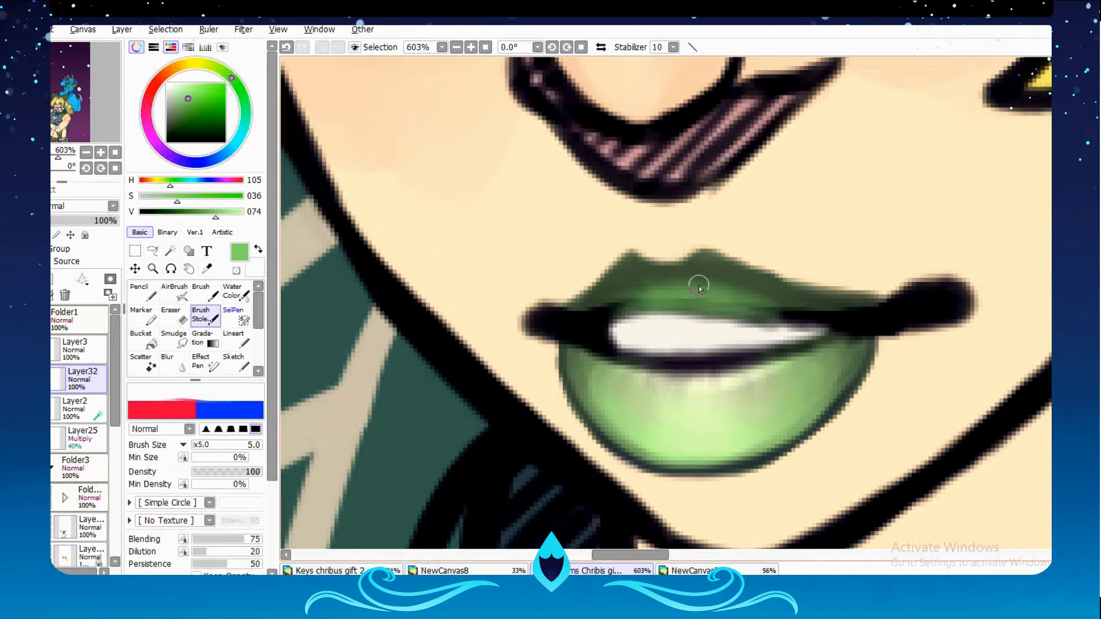
pyautogui.press('e')
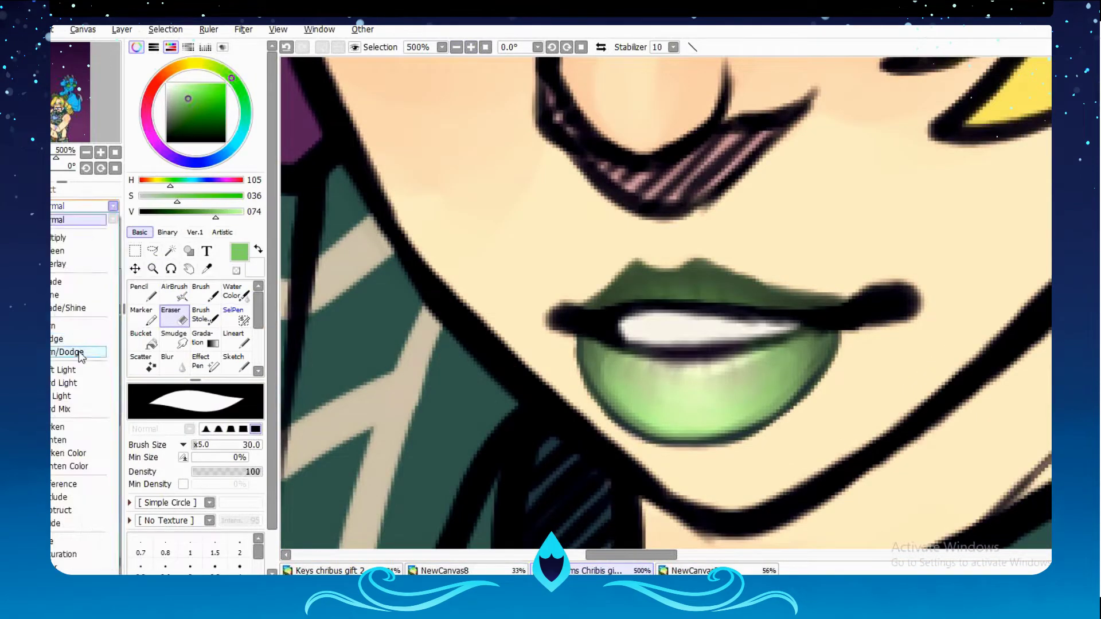
# Add faint vertical green highlights to the upper lip on a Dodge layer and green crease strokes to the lower lip.
pyautogui.click(57, 339)
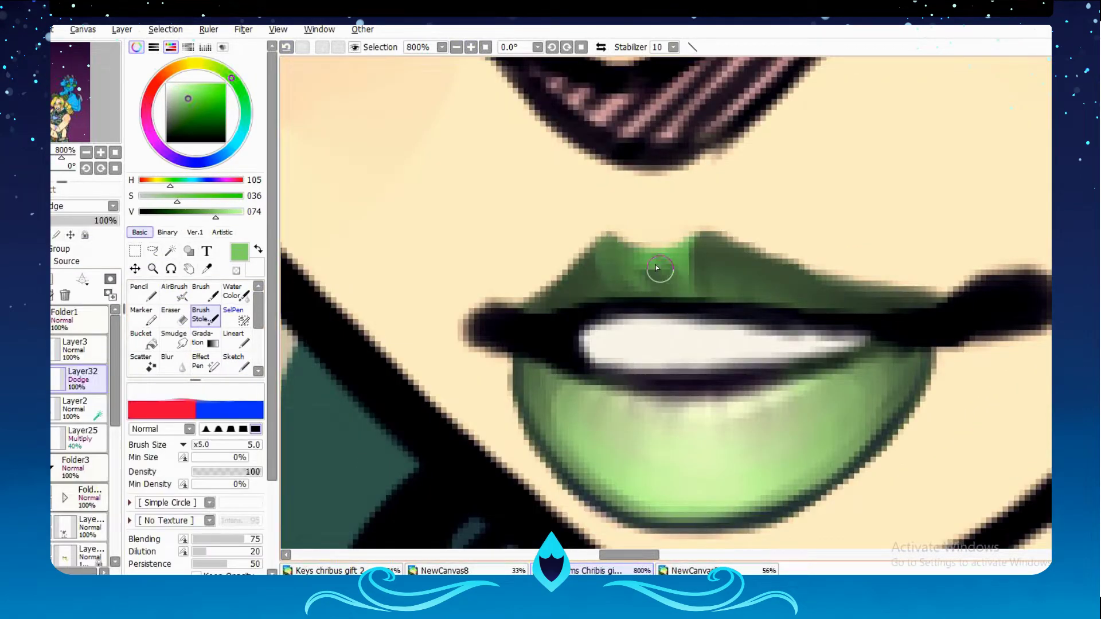
pyautogui.hotkey('ctrl', 'z')
pyautogui.moveTo(721, 261); pyautogui.dragTo(609, 304)
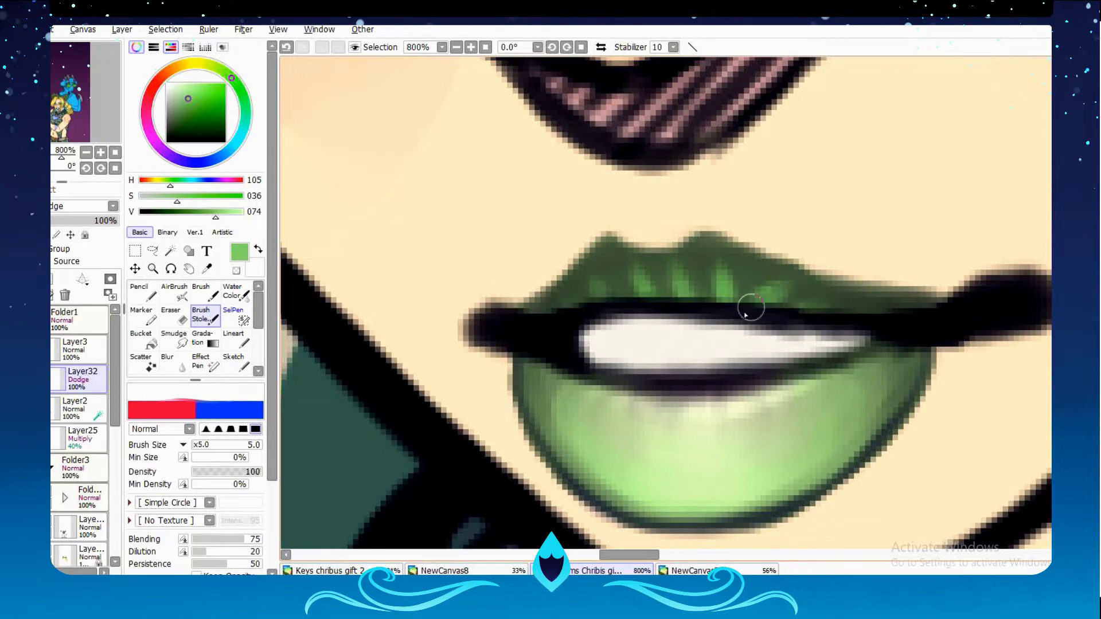
pyautogui.moveTo(117, 220); pyautogui.dragTo(89, 220)
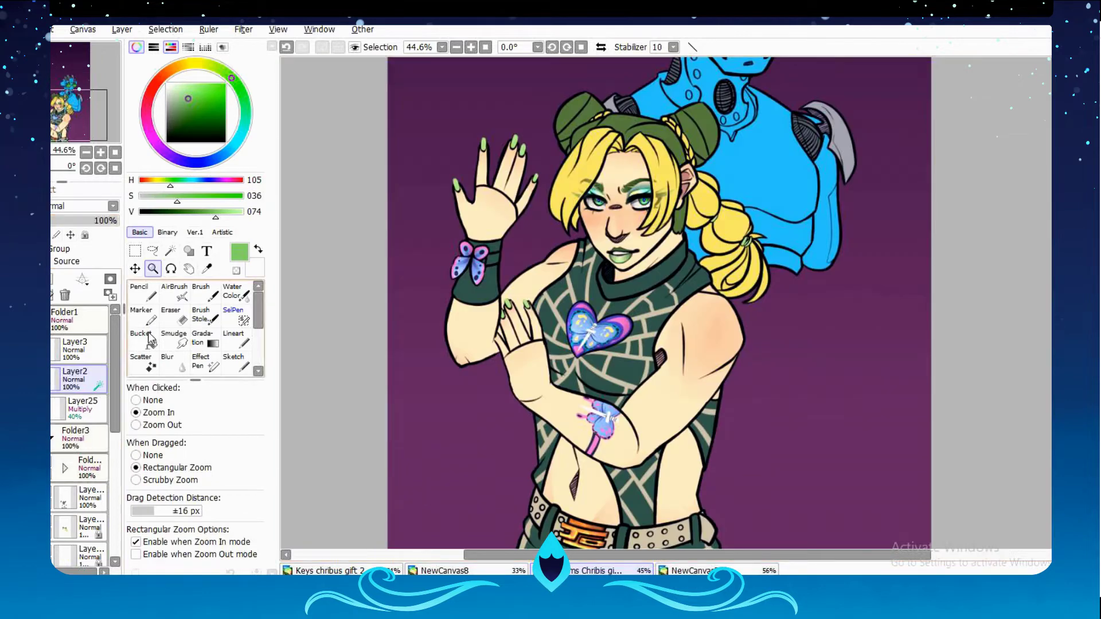
pyautogui.moveTo(115, 425); pyautogui.dragTo(115, 472)
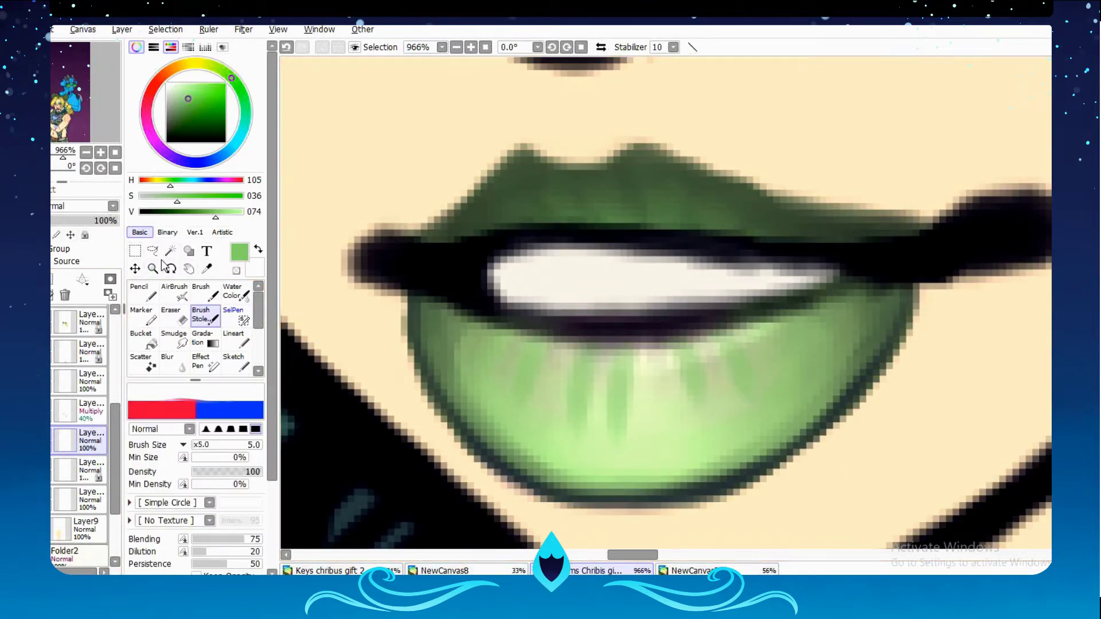
pyautogui.moveTo(541, 339); pyautogui.dragTo(659, 373)
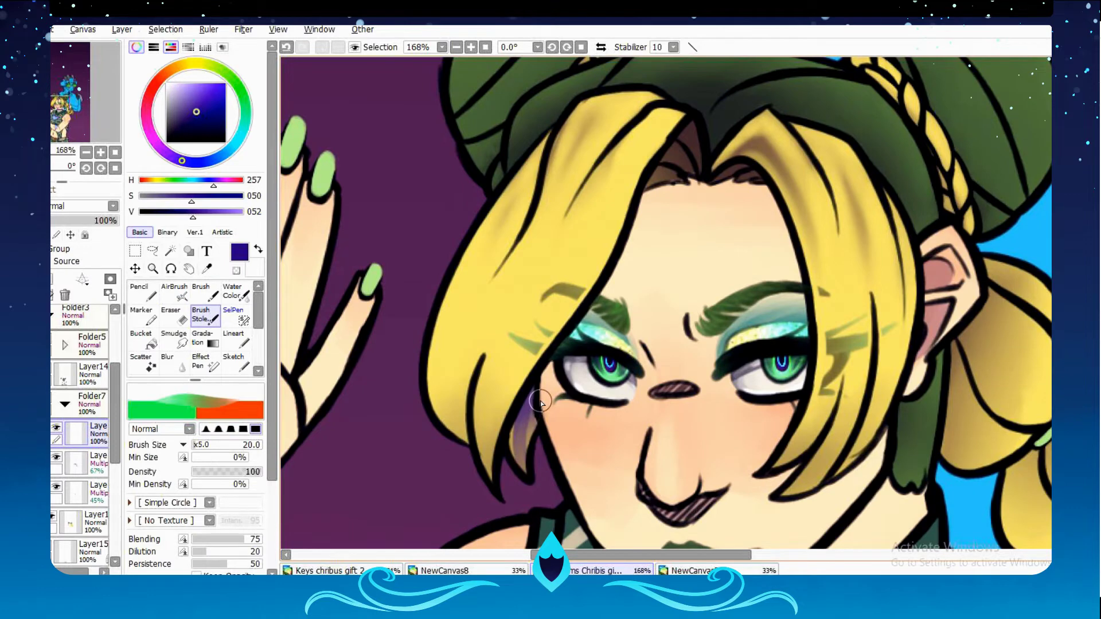
# Brush purple (HSV 257, 50, 52) shading streaks down the long bang beside the raised hand with a size 20 brush.
pyautogui.scroll(1, 658, 97)
pyautogui.moveTo(593, 109); pyautogui.dragTo(401, 410)
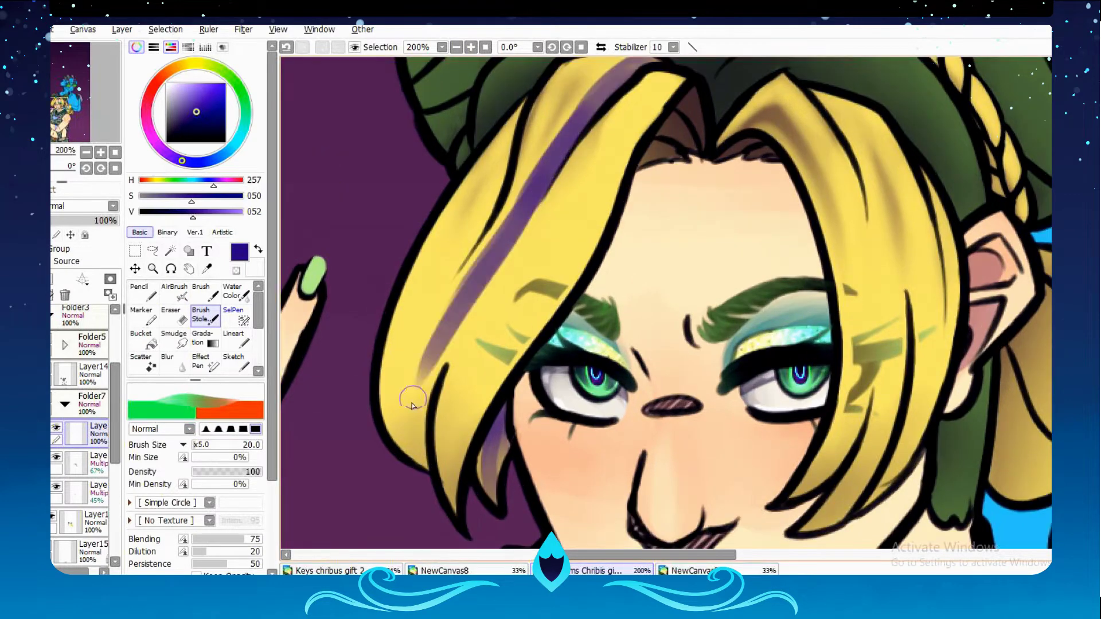
pyautogui.moveTo(516, 243); pyautogui.dragTo(401, 468)
pyautogui.moveTo(522, 103); pyautogui.dragTo(381, 436)
pyautogui.moveTo(505, 139); pyautogui.dragTo(401, 447)
pyautogui.moveTo(614, 78); pyautogui.dragTo(482, 255)
pyautogui.scroll(3, 592, 184)
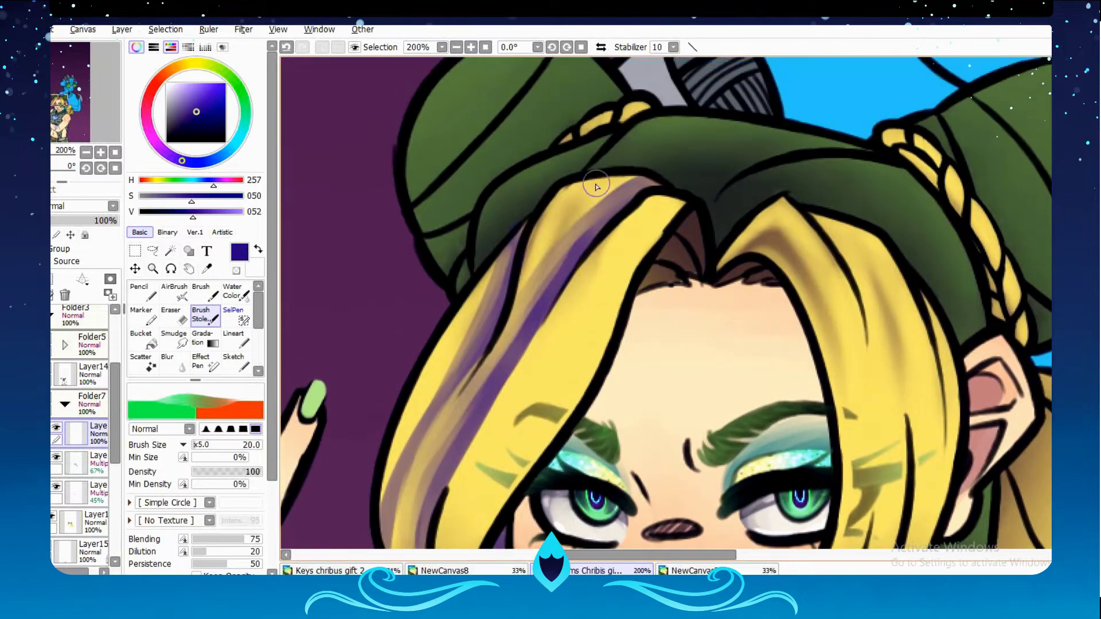
# Deepen the purple shading from the bang's root under the green hair and blend it along the outer strands.
pyautogui.moveTo(630, 175); pyautogui.dragTo(560, 279)
pyautogui.moveTo(563, 232); pyautogui.dragTo(421, 498)
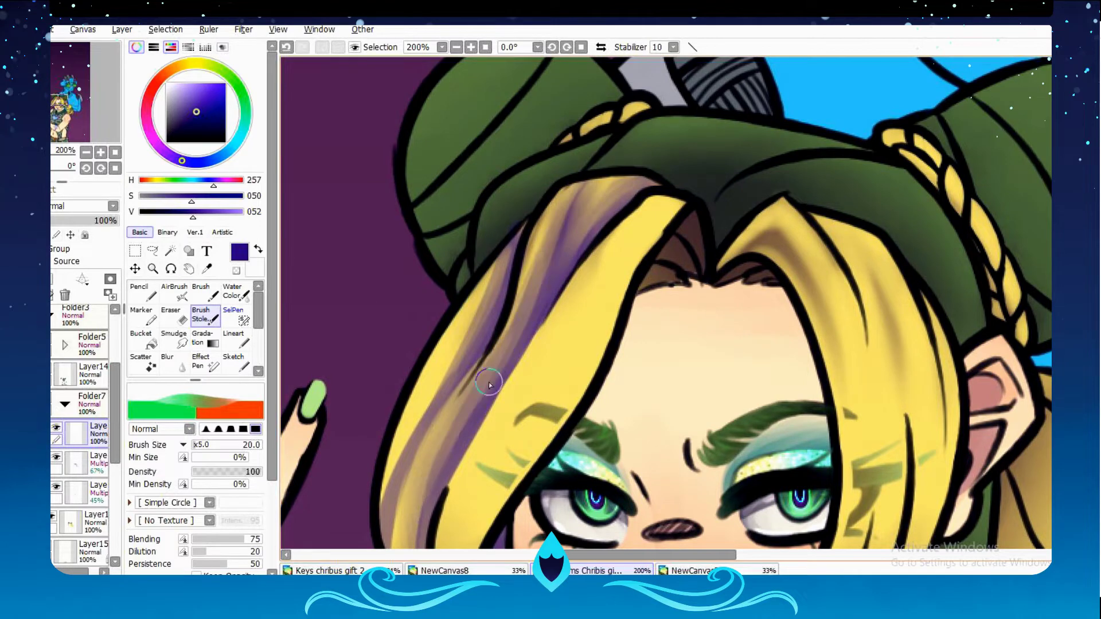
pyautogui.moveTo(482, 347); pyautogui.dragTo(384, 536)
pyautogui.moveTo(493, 267); pyautogui.dragTo(402, 447)
pyautogui.scroll(-2, 612, 458)
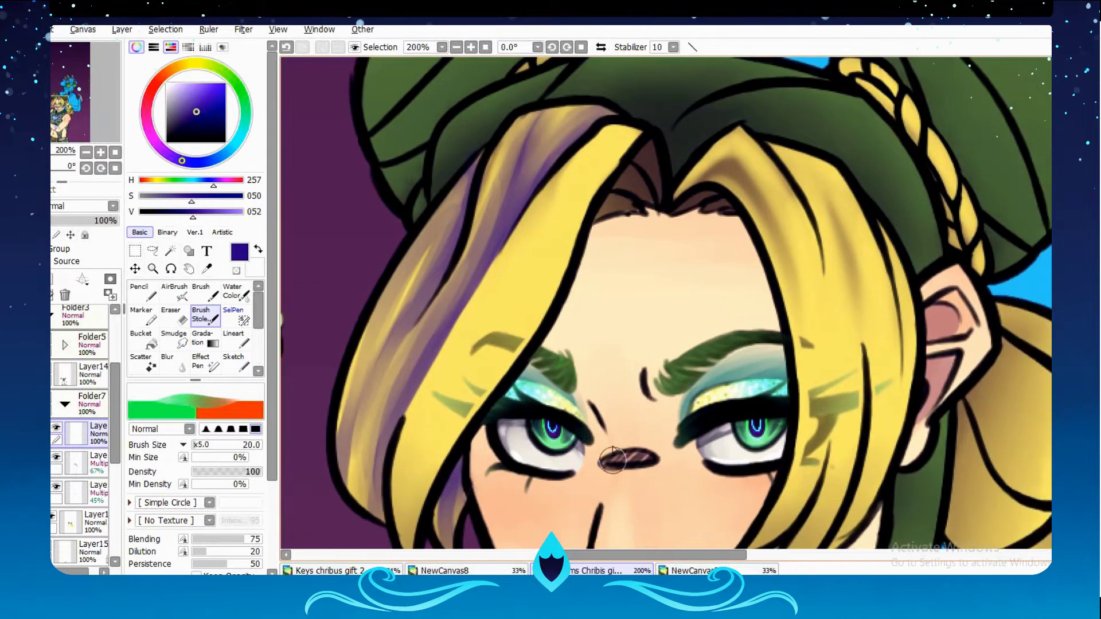
pyautogui.moveTo(594, 211)
pyautogui.mouseDown()
pyautogui.moveTo(510, 369)
pyautogui.moveTo(433, 465)
pyautogui.mouseUp()
pyautogui.hotkey('ctrl', 'z')
pyautogui.moveTo(596, 138)
pyautogui.mouseDown()
pyautogui.moveTo(453, 387)
pyautogui.moveTo(427, 473)
pyautogui.mouseUp()
pyautogui.hotkey('ctrl', 'z')
# Brush purple streaks down the inner strands of the long bang from root to tip, undoing the last stroke.
pyautogui.moveTo(625, 115); pyautogui.dragTo(470, 419)
pyautogui.moveTo(568, 195); pyautogui.dragTo(427, 468)
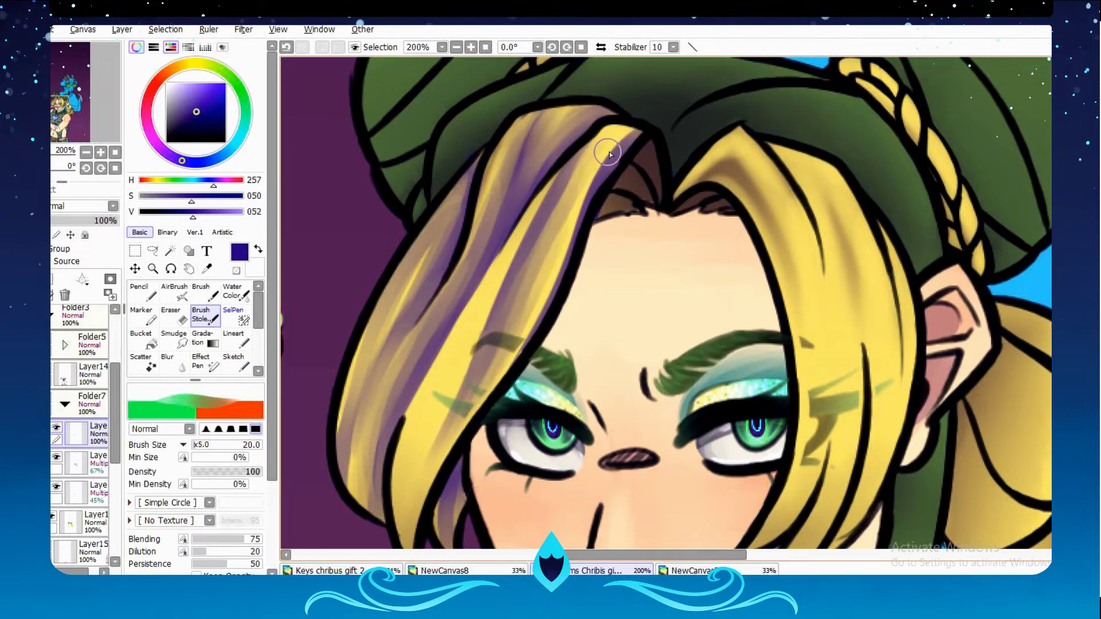
pyautogui.moveTo(634, 126); pyautogui.dragTo(487, 393)
pyautogui.moveTo(552, 179); pyautogui.dragTo(390, 516)
pyautogui.hotkey('ctrl', 'z')
# Mirror the view and shade the hair roots at the forehead parting and the shorter bang's inner fold in purple.
pyautogui.press('h')
pyautogui.scroll(2, 714, 285)
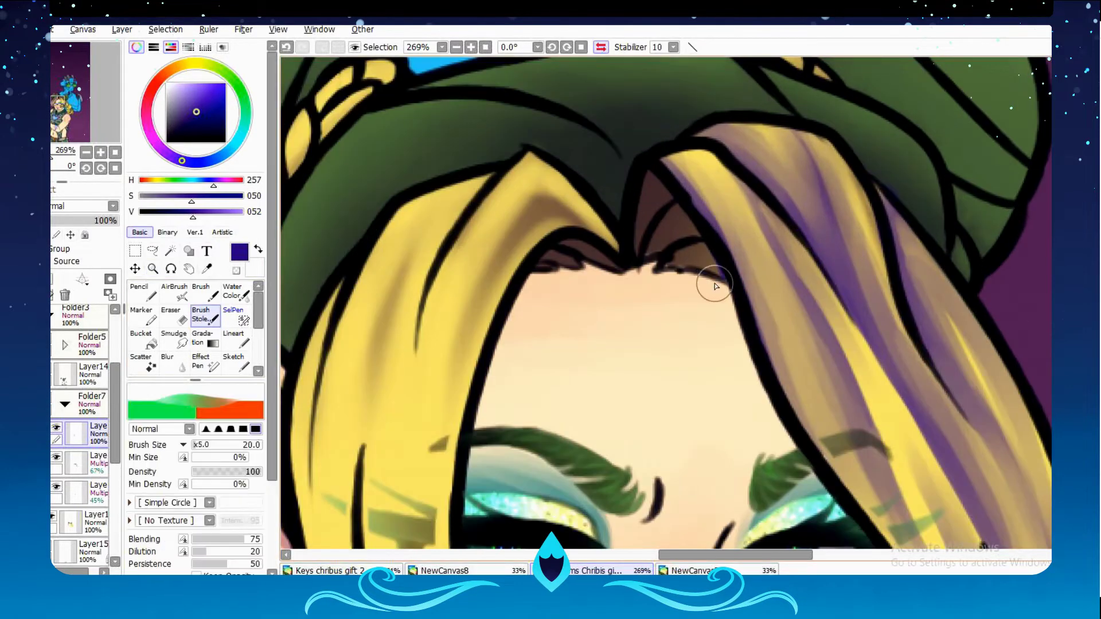
pyautogui.moveTo(617, 255)
pyautogui.mouseDown()
pyautogui.moveTo(516, 209)
pyautogui.moveTo(435, 516)
pyautogui.mouseUp()
pyautogui.scroll(-2, 630, 260)
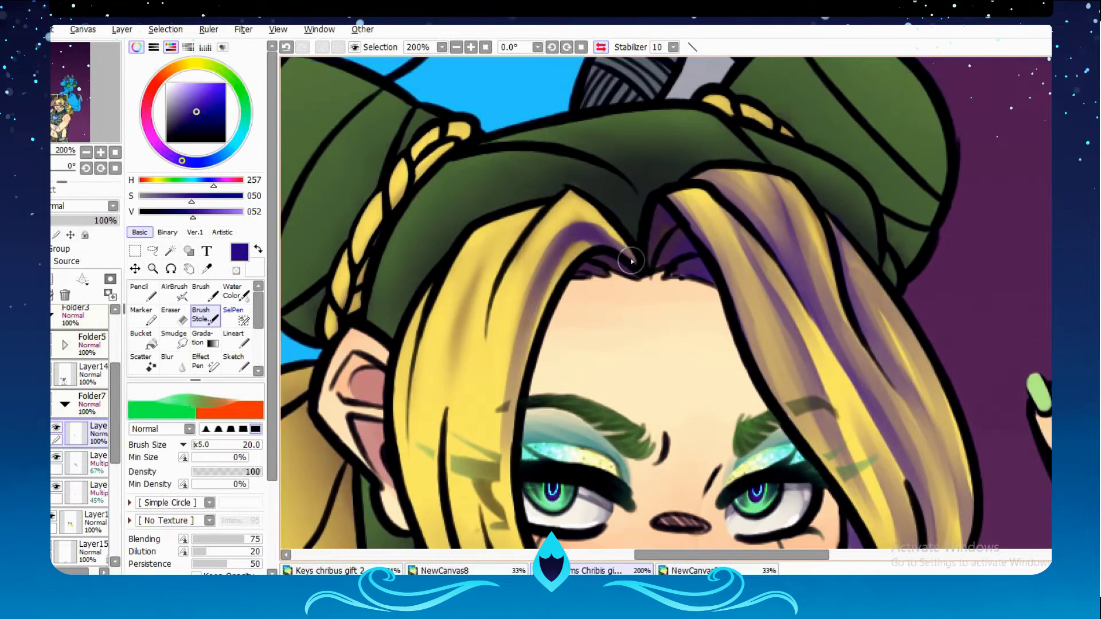
# Brush long purple streaks down the shorter bang, from its root along the outer strands beside the ear.
pyautogui.moveTo(541, 208); pyautogui.dragTo(464, 538)
pyautogui.moveTo(499, 250); pyautogui.dragTo(453, 544)
pyautogui.scroll(-3, 458, 401)
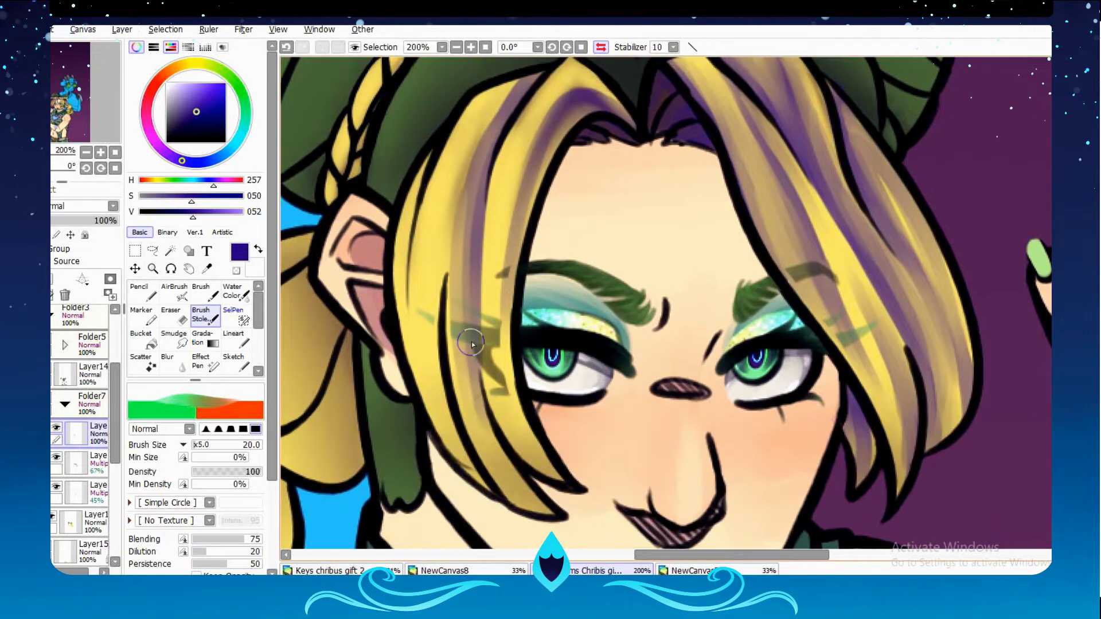
pyautogui.moveTo(501, 112)
pyautogui.mouseDown()
pyautogui.moveTo(467, 505)
pyautogui.moveTo(430, 487)
pyautogui.mouseUp()
pyautogui.moveTo(437, 150)
pyautogui.mouseDown()
pyautogui.moveTo(402, 421)
pyautogui.moveTo(413, 462)
pyautogui.mouseUp()
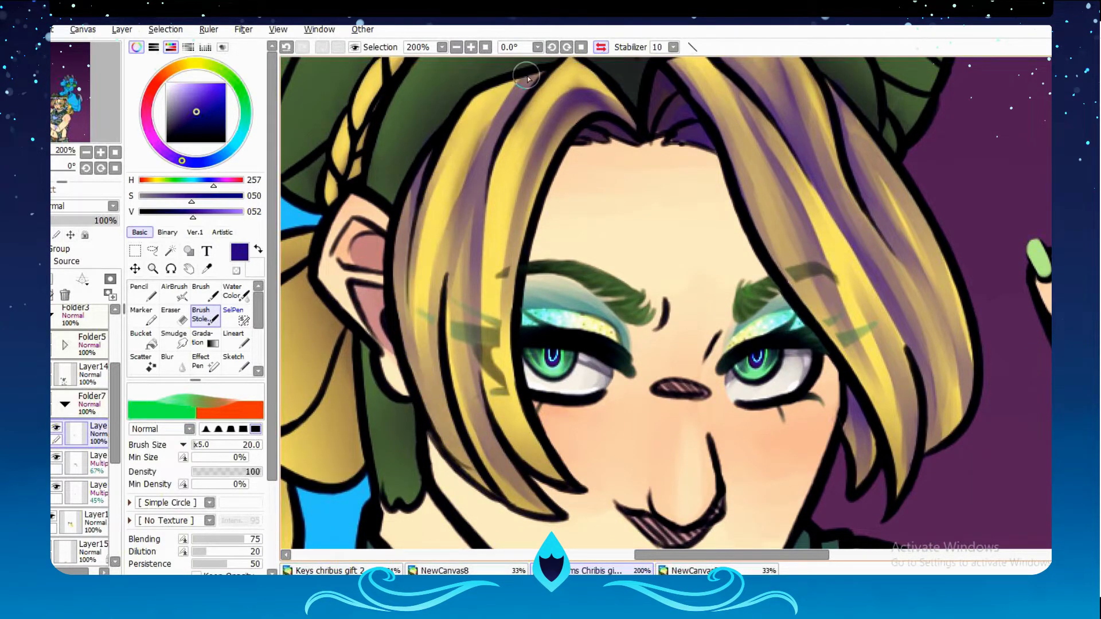
pyautogui.moveTo(516, 80); pyautogui.dragTo(444, 189)
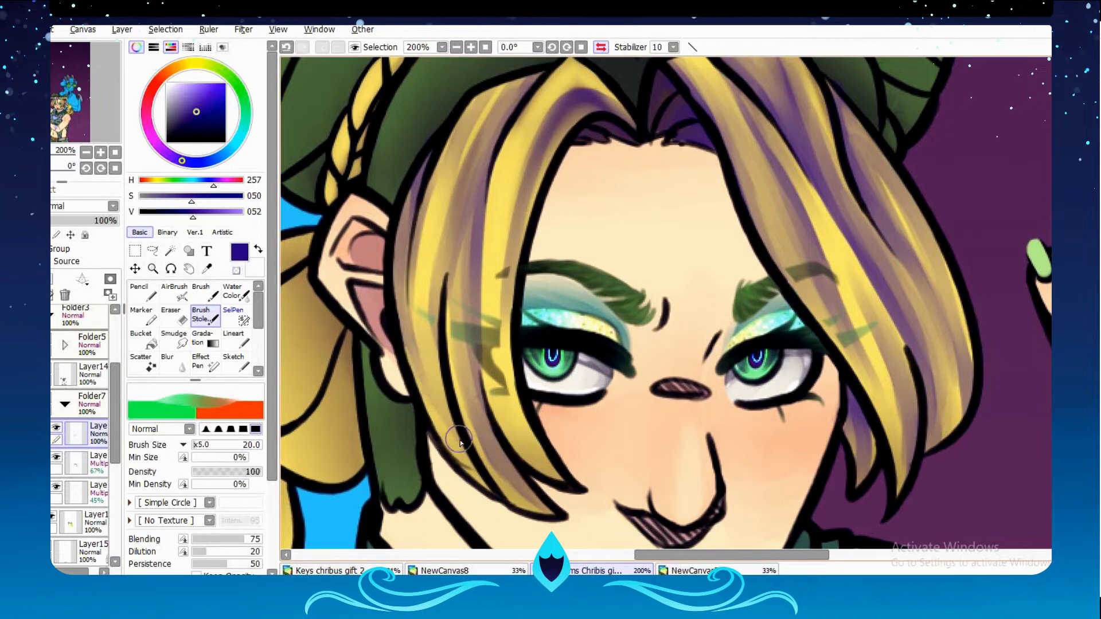
# Shade the green lock hanging below the ear with vertical purple strokes.
pyautogui.scroll(-2, 459, 344)
pyautogui.moveTo(785, 555)
pyautogui.mouseDown()
pyautogui.moveTo(751, 557)
pyautogui.moveTo(791, 555)
pyautogui.mouseUp()
pyautogui.scroll(-4, 665, 309)
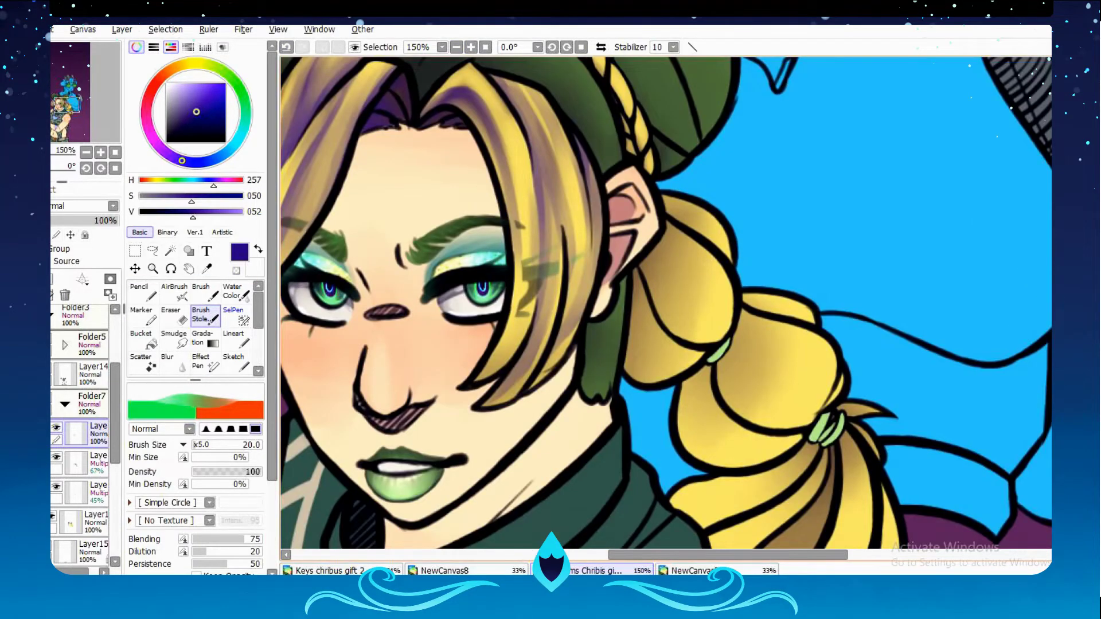
pyautogui.scroll(2, 665, 308)
pyautogui.moveTo(567, 252); pyautogui.dragTo(482, 491)
pyautogui.moveTo(518, 421); pyautogui.dragTo(518, 474)
pyautogui.hscroll(2, 494, 276)
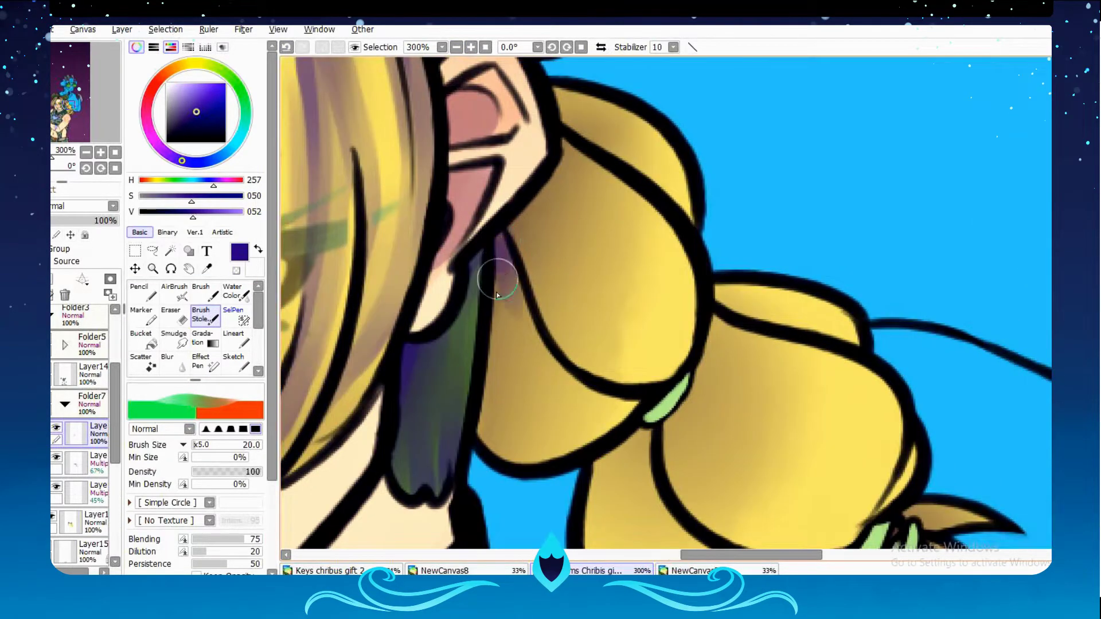
# Shade the lower part of the ponytail's first bulge under the ear in purple and clean up the excess.
pyautogui.moveTo(493, 275)
pyautogui.mouseDown()
pyautogui.moveTo(561, 416)
pyautogui.moveTo(584, 432)
pyautogui.moveTo(482, 369)
pyautogui.moveTo(567, 457)
pyautogui.mouseUp()
pyautogui.press('e')
pyautogui.moveTo(619, 401)
pyautogui.mouseDown()
pyautogui.moveTo(499, 418)
pyautogui.moveTo(551, 456)
pyautogui.mouseUp()
pyautogui.press('e')
# Mirror the view and brush curved purple streaks over the upper and front parts of the ponytail's first bulge.
pyautogui.press('h')
pyautogui.moveTo(780, 120); pyautogui.dragTo(682, 218)
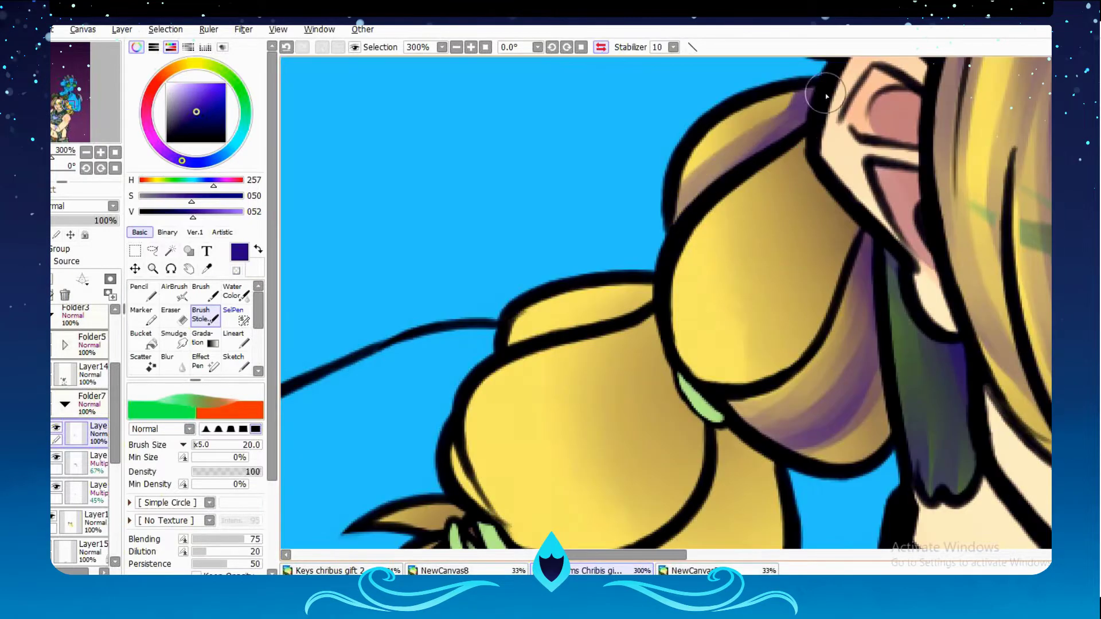
pyautogui.moveTo(837, 74); pyautogui.dragTo(699, 149)
pyautogui.moveTo(843, 178); pyautogui.dragTo(687, 356)
pyautogui.moveTo(823, 320)
pyautogui.mouseDown()
pyautogui.moveTo(710, 263)
pyautogui.moveTo(782, 179)
pyautogui.moveTo(705, 351)
pyautogui.moveTo(858, 216)
pyautogui.moveTo(836, 222)
pyautogui.mouseUp()
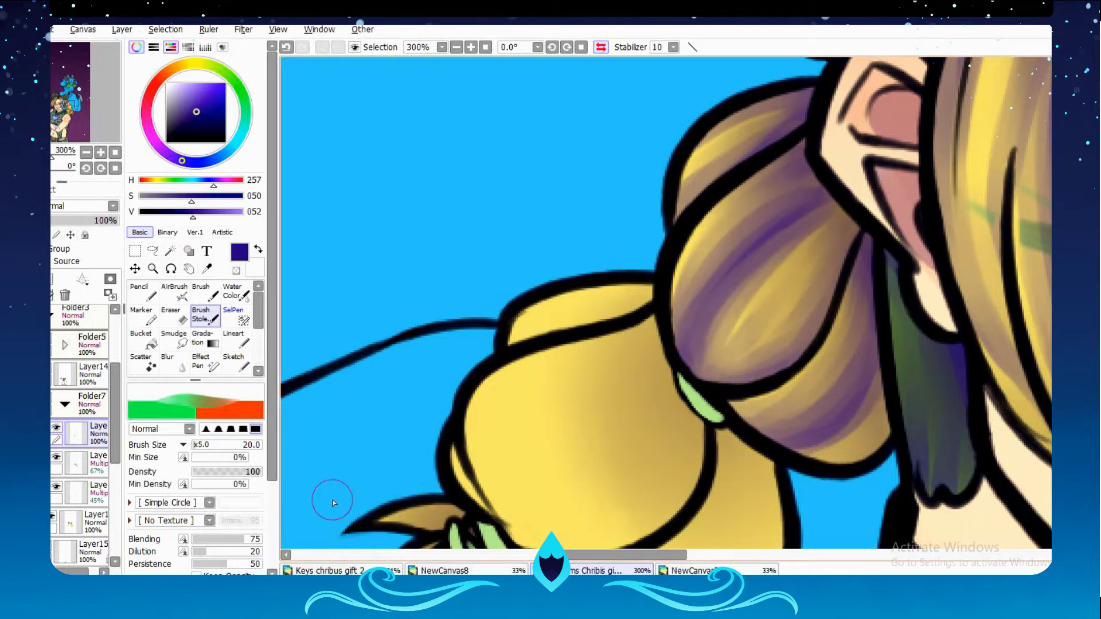
# Restore the view's orientation and brush curved purple streaks across the ponytail's second bulge between the green ties.
pyautogui.press('h')
pyautogui.moveTo(744, 295)
pyautogui.mouseDown()
pyautogui.moveTo(860, 307)
pyautogui.moveTo(849, 344)
pyautogui.mouseUp()
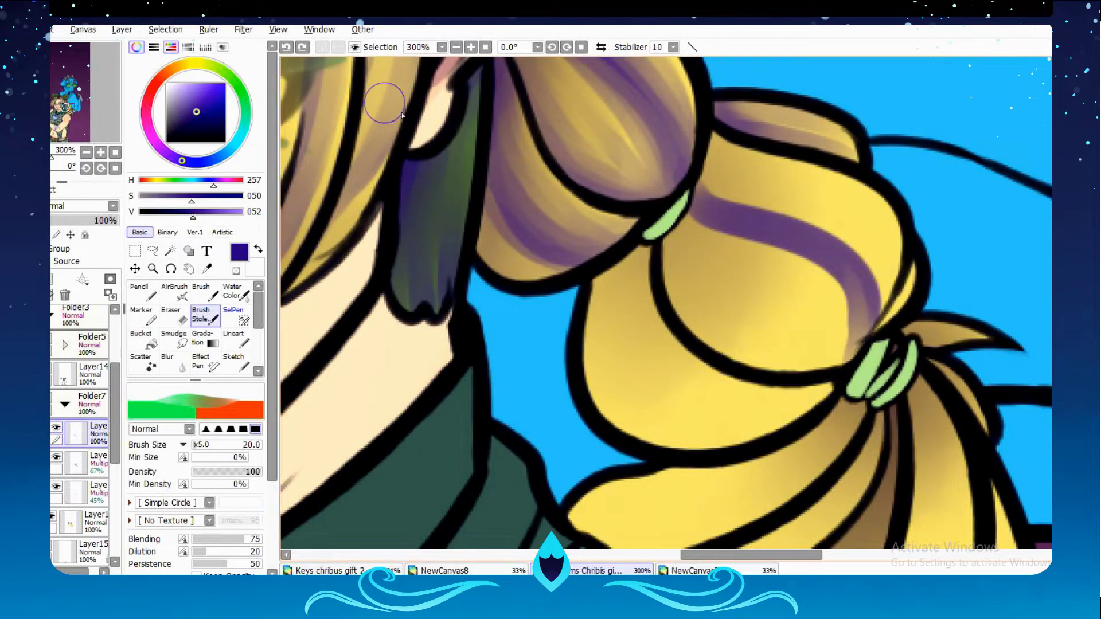
pyautogui.moveTo(712, 140); pyautogui.dragTo(775, 157)
pyautogui.moveTo(687, 224)
pyautogui.mouseDown()
pyautogui.moveTo(850, 305)
pyautogui.moveTo(844, 358)
pyautogui.moveTo(842, 346)
pyautogui.moveTo(720, 282)
pyautogui.moveTo(747, 168)
pyautogui.moveTo(826, 215)
pyautogui.moveTo(879, 294)
pyautogui.moveTo(901, 243)
pyautogui.moveTo(881, 263)
pyautogui.moveTo(645, 233)
pyautogui.moveTo(599, 329)
pyautogui.moveTo(721, 346)
pyautogui.moveTo(581, 358)
pyautogui.moveTo(845, 388)
pyautogui.moveTo(718, 446)
pyautogui.moveTo(646, 422)
pyautogui.moveTo(622, 327)
pyautogui.moveTo(814, 361)
pyautogui.moveTo(902, 267)
pyautogui.mouseUp()
pyautogui.scroll(-2, 814, 362)
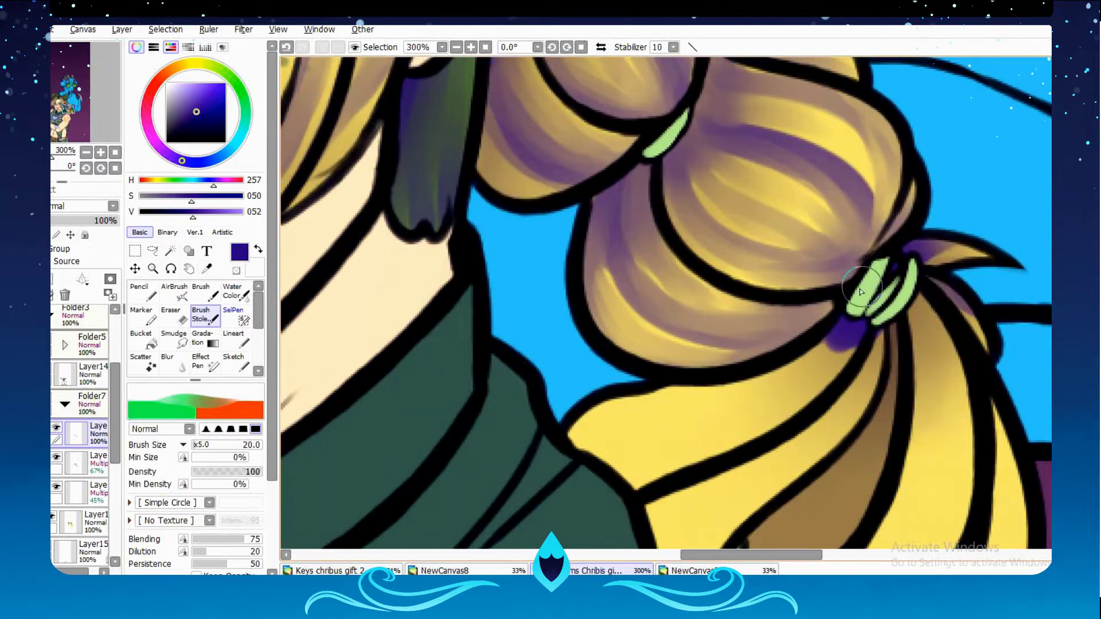
# Shade the ponytail's loose end below the last green tie with purple streaks along the front and inner locks.
pyautogui.moveTo(848, 344)
pyautogui.mouseDown()
pyautogui.moveTo(579, 447)
pyautogui.moveTo(699, 454)
pyautogui.moveTo(630, 459)
pyautogui.mouseUp()
pyautogui.scroll(-4, 748, 338)
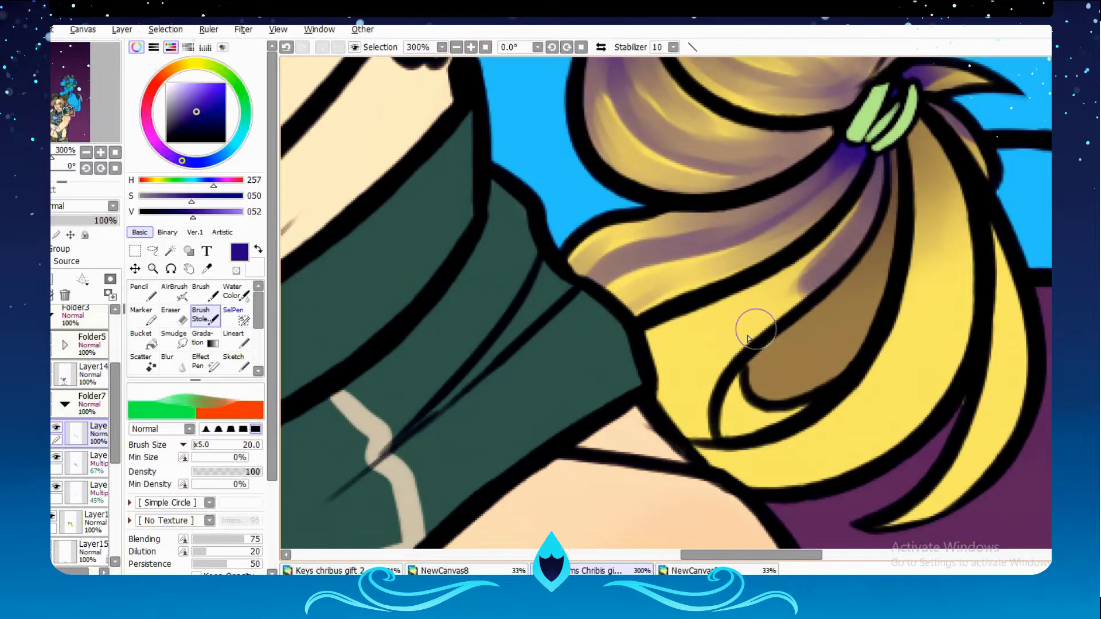
pyautogui.moveTo(748, 338)
pyautogui.mouseDown()
pyautogui.moveTo(628, 368)
pyautogui.moveTo(746, 298)
pyautogui.mouseUp()
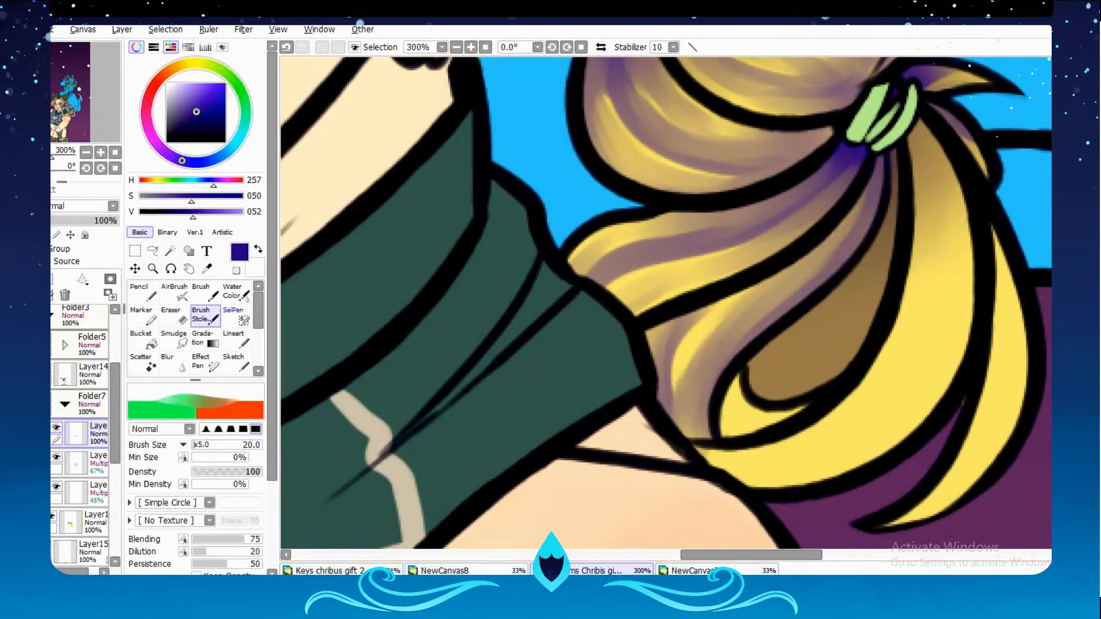
pyautogui.moveTo(740, 395)
pyautogui.mouseDown()
pyautogui.moveTo(768, 401)
pyautogui.moveTo(711, 448)
pyautogui.mouseUp()
pyautogui.moveTo(901, 167)
pyautogui.mouseDown()
pyautogui.moveTo(837, 344)
pyautogui.moveTo(853, 319)
pyautogui.moveTo(779, 344)
pyautogui.mouseUp()
# Reduce the brush to size 15 and brush purple streaks along the ponytail's outer locks and tips.
pyautogui.press('[')
pyautogui.hscroll(3, 442, 441)
pyautogui.moveTo(597, 504)
pyautogui.mouseDown()
pyautogui.moveTo(757, 338)
pyautogui.moveTo(819, 172)
pyautogui.moveTo(716, 453)
pyautogui.mouseUp()
pyautogui.hscroll(3, 676, 466)
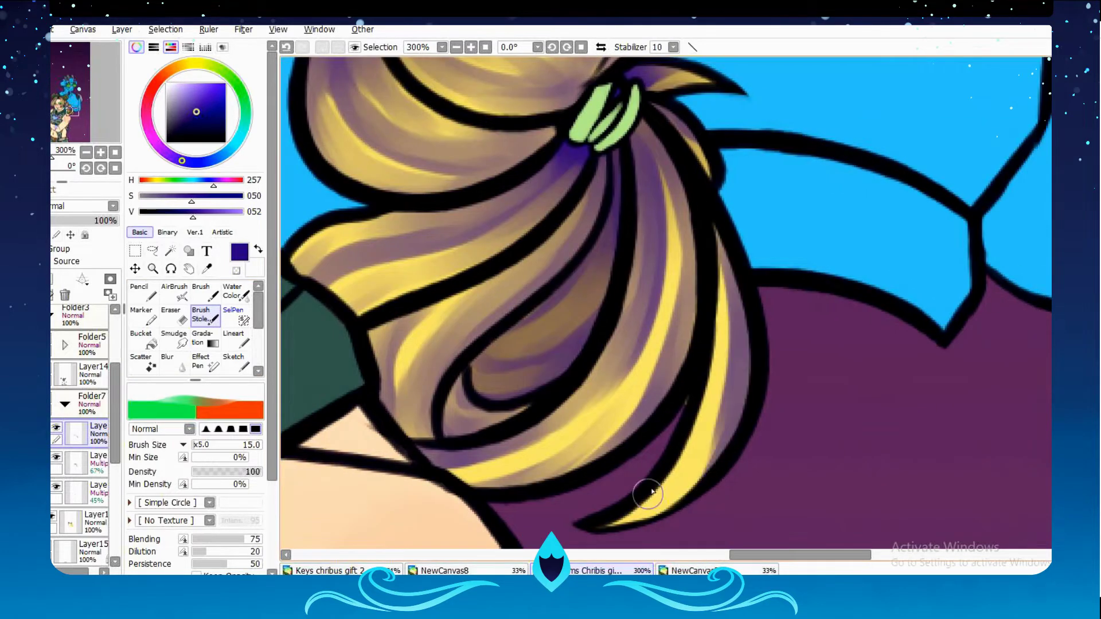
pyautogui.moveTo(647, 493); pyautogui.dragTo(595, 509)
# Shade the green hair above the long bang and beneath the adjoining bun in purple.
pyautogui.scroll(-5, 594, 508)
pyautogui.scroll(5, 498, 429)
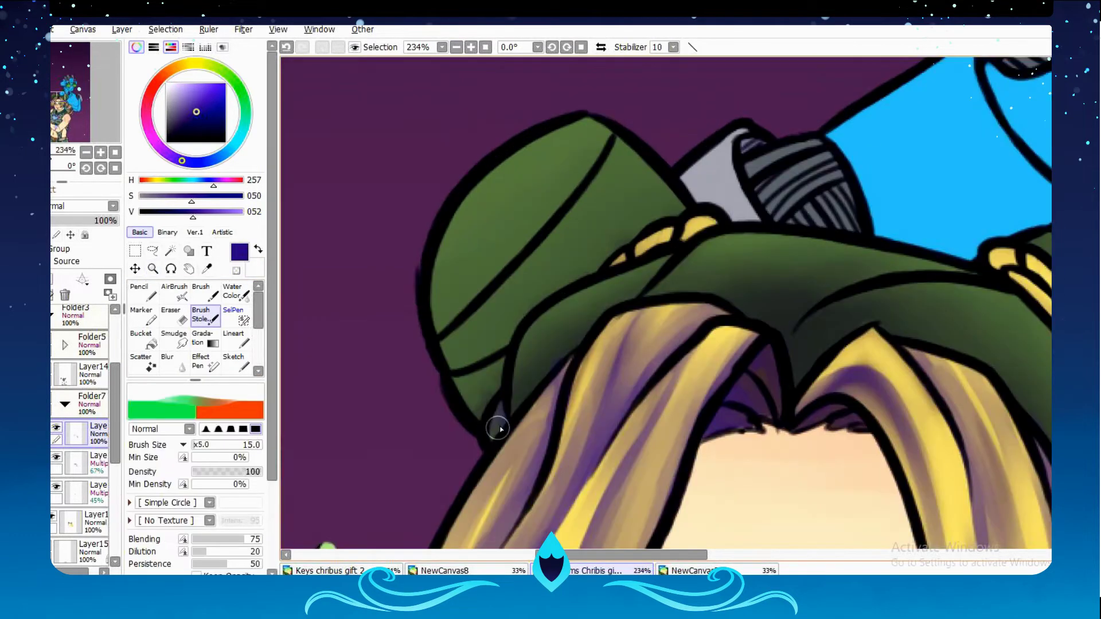
pyautogui.moveTo(603, 320)
pyautogui.mouseDown()
pyautogui.moveTo(645, 288)
pyautogui.moveTo(588, 297)
pyautogui.mouseUp()
pyautogui.press('x')
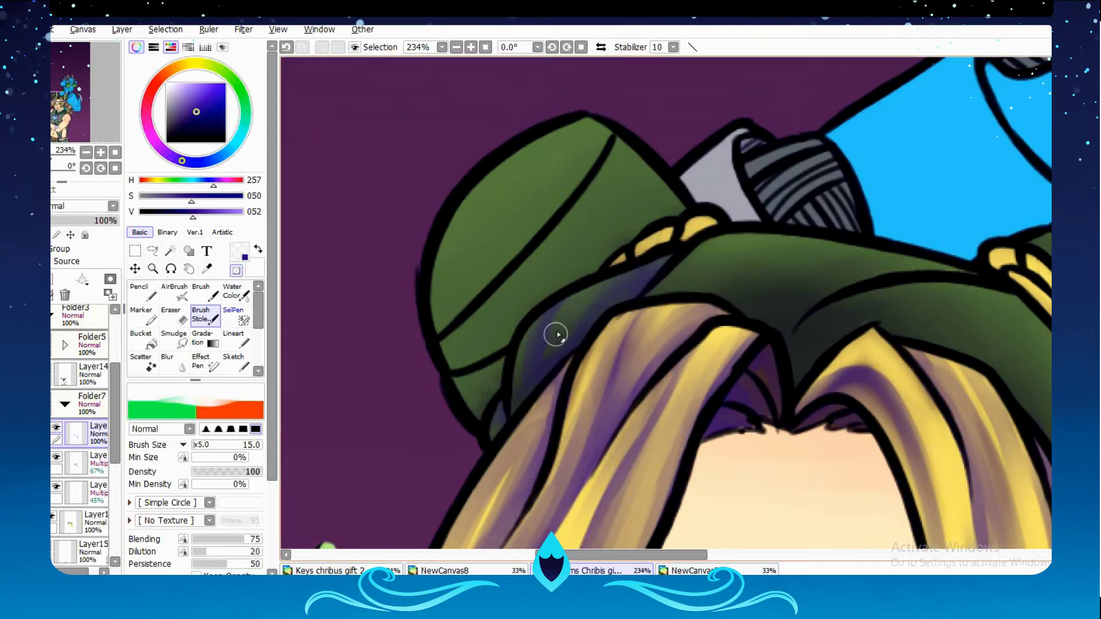
pyautogui.moveTo(502, 377); pyautogui.dragTo(585, 235)
pyautogui.moveTo(627, 189); pyautogui.dragTo(588, 232)
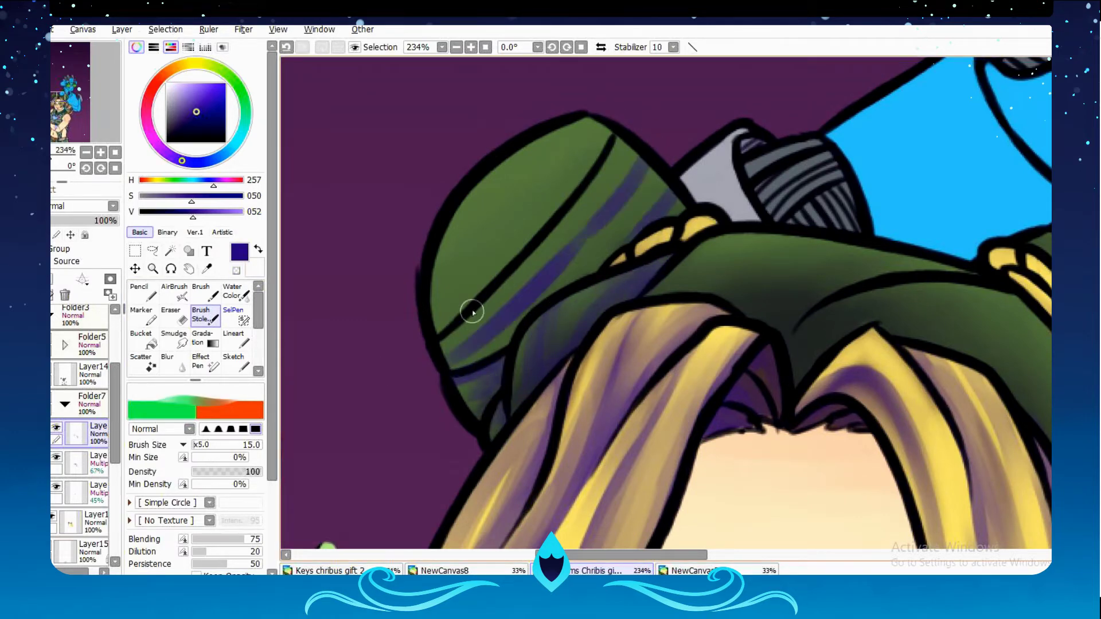
pyautogui.hotkey('ctrl', 'z')
pyautogui.hotkey('ctrl', 'z')
# Brush purple streaks across the green bun above the long bang, following the curve of its sections.
pyautogui.scroll(-1, 590, 168)
pyautogui.moveTo(606, 145)
pyautogui.mouseDown()
pyautogui.moveTo(484, 314)
pyautogui.moveTo(496, 266)
pyautogui.mouseUp()
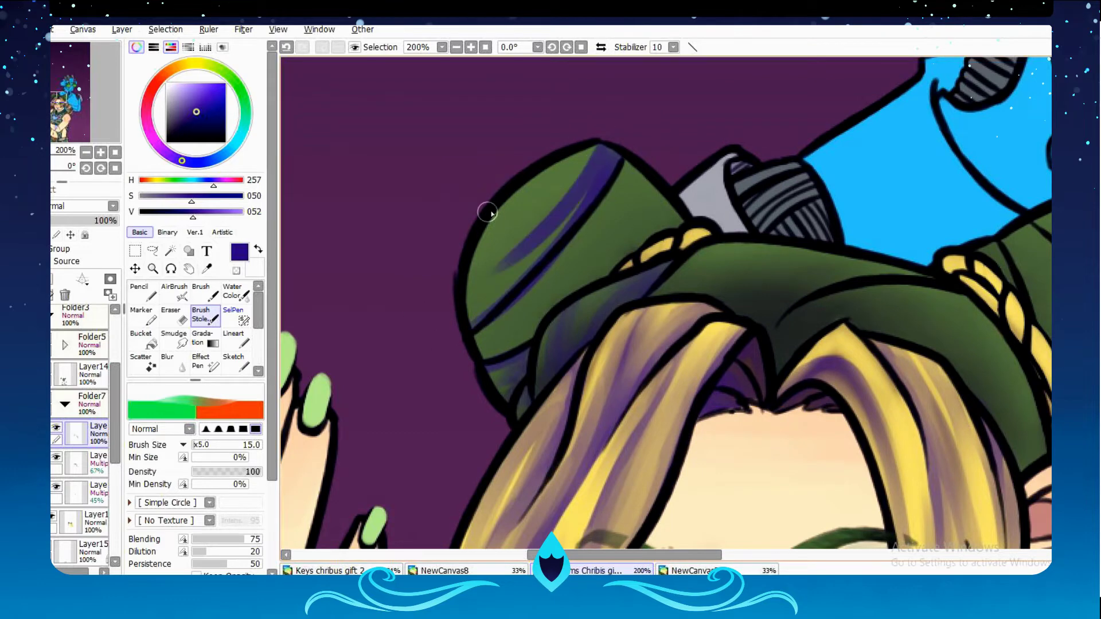
pyautogui.moveTo(593, 143); pyautogui.dragTo(533, 194)
pyautogui.moveTo(585, 143); pyautogui.dragTo(481, 244)
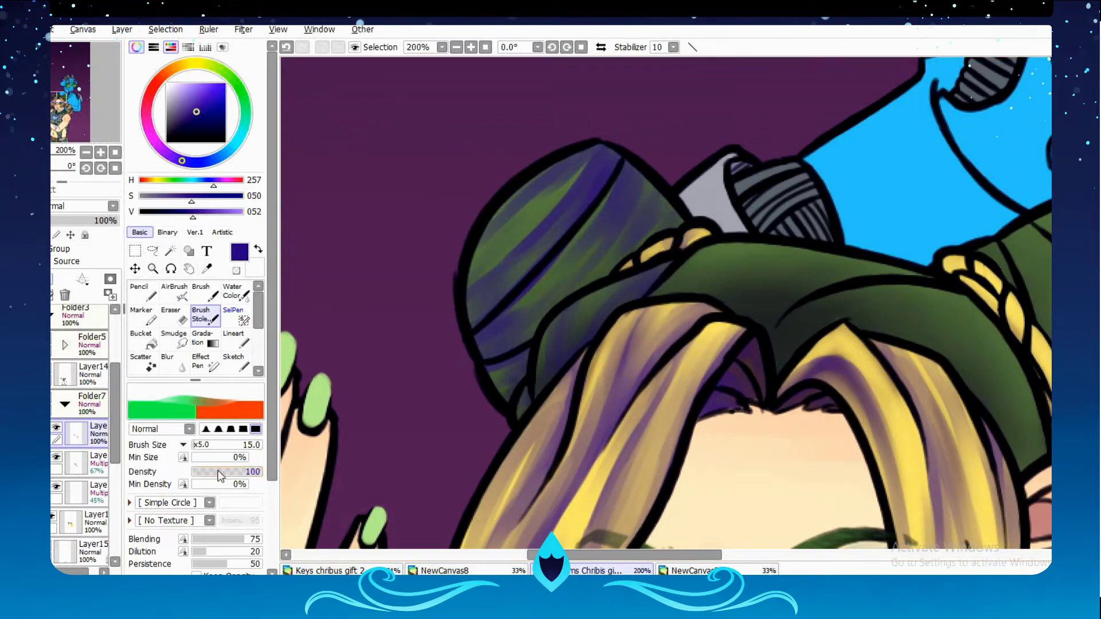
# Shade the lower edge of the bun above the ear and its border along the yellow braid in purple at size 10.
pyautogui.press('[')
pyautogui.scroll(2, 688, 241)
pyautogui.scroll(-3, 606, 226)
pyautogui.scroll(3, 499, 226)
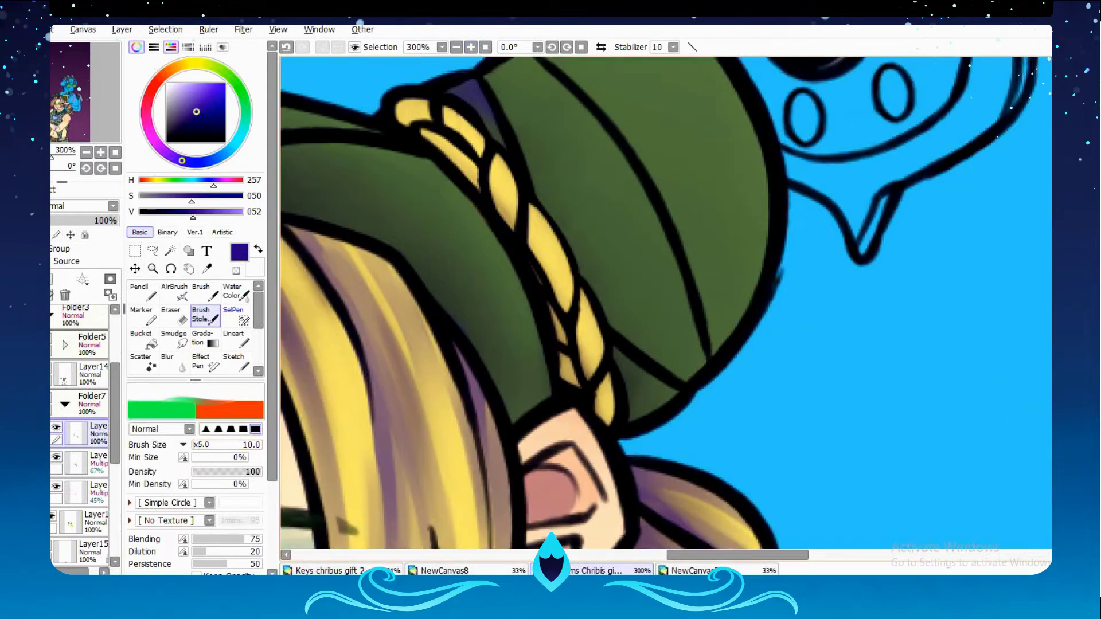
pyautogui.scroll(-2, 665, 344)
pyautogui.moveTo(619, 298); pyautogui.dragTo(653, 337)
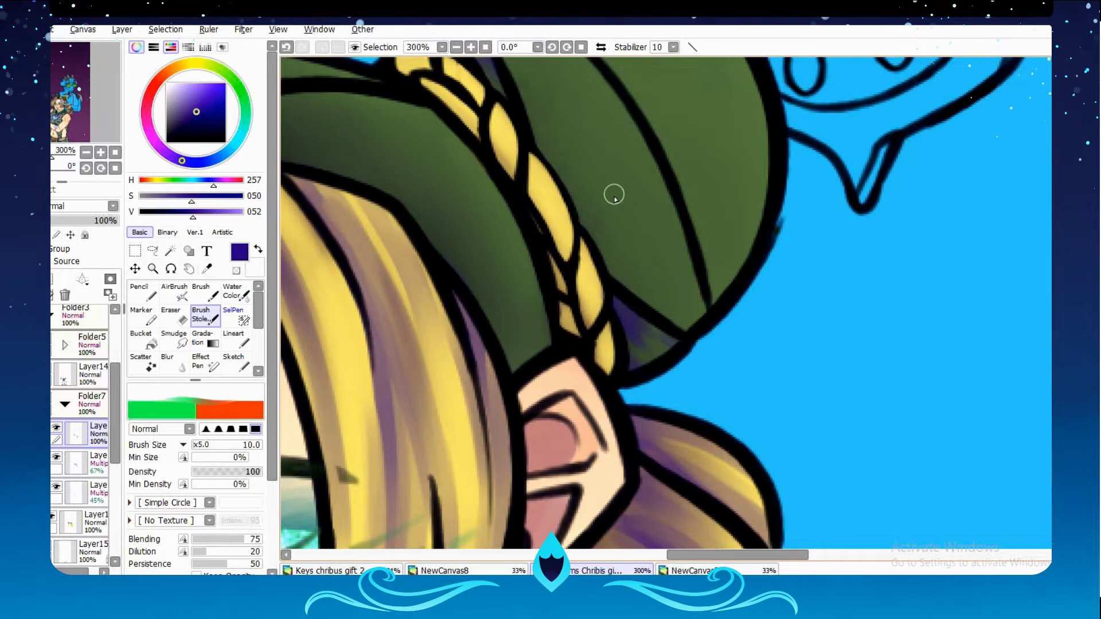
pyautogui.scroll(5, 614, 197)
pyautogui.moveTo(528, 177); pyautogui.dragTo(685, 467)
# Enlarge the brush to size 25 and brush broad purple streaks over the inner sections of the bun above the ear.
pyautogui.press(']')
pyautogui.press(']')
pyautogui.press(']')
pyautogui.press(']')
pyautogui.press(']')
pyautogui.moveTo(611, 298); pyautogui.dragTo(500, 140)
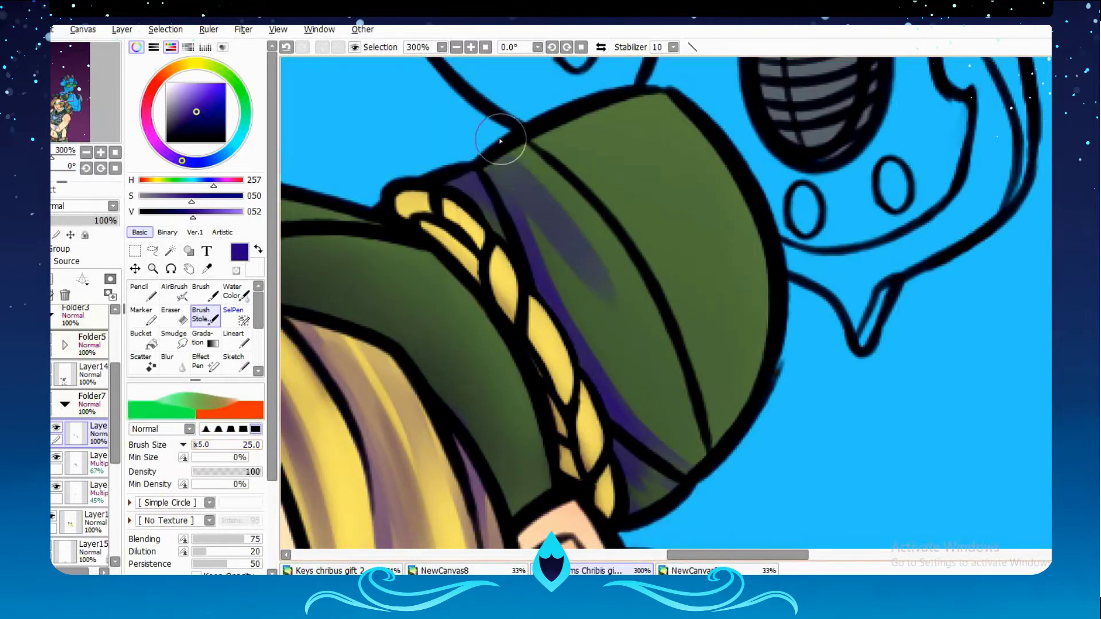
pyautogui.moveTo(545, 282); pyautogui.dragTo(699, 482)
pyautogui.moveTo(518, 155); pyautogui.dragTo(607, 246)
pyautogui.moveTo(648, 258); pyautogui.dragTo(705, 442)
# Mirror the view, shade the outer section of the same bun with purple streaks, and restore the view's orientation.
pyautogui.press('h')
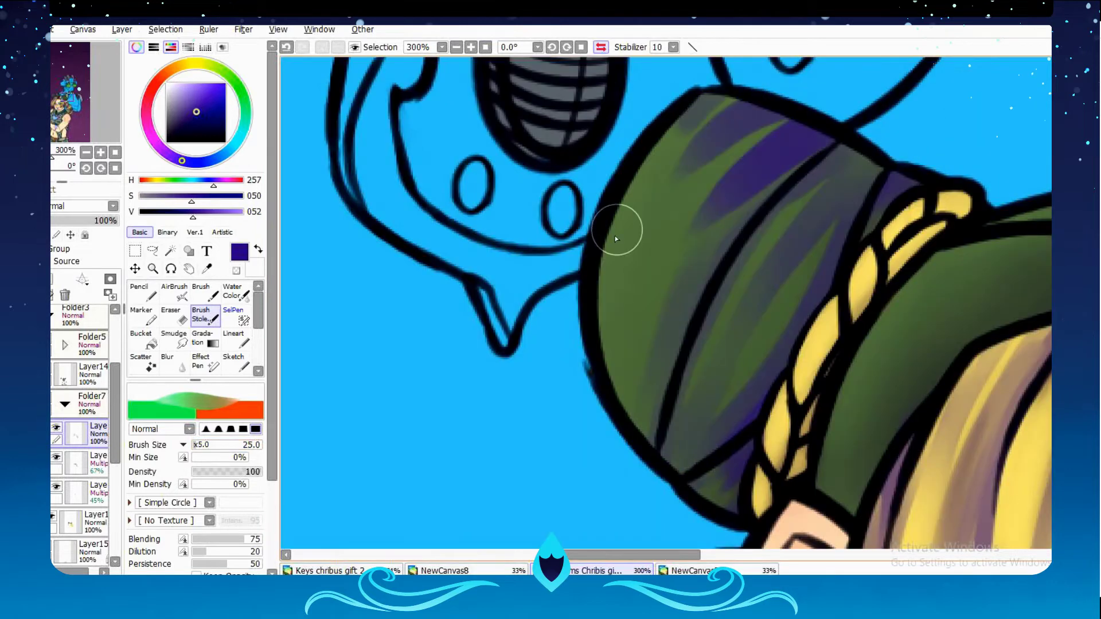
pyautogui.moveTo(614, 238); pyautogui.dragTo(645, 376)
pyautogui.moveTo(659, 198); pyautogui.dragTo(659, 321)
pyautogui.moveTo(711, 253); pyautogui.dragTo(648, 413)
pyautogui.click(600, 47)
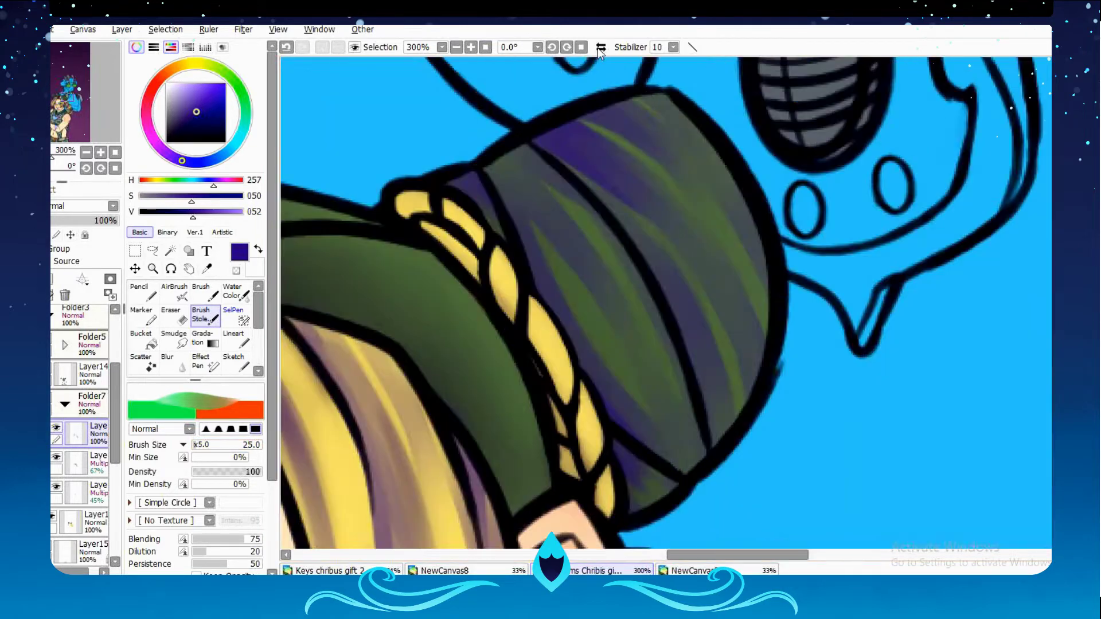
# Reduce the brush to size 15 and shade the green hair above the forehead with purple streaks fanning from the parting.
pyautogui.keyDown('ctrl'); pyautogui.keyDown('alt'); pyautogui.click(600, 172); pyautogui.keyUp('alt'); pyautogui.keyUp('ctrl')
pyautogui.moveTo(516, 172); pyautogui.dragTo(860, 459)
pyautogui.press('[')
pyautogui.press('[')
pyautogui.moveTo(635, 309); pyautogui.dragTo(795, 281)
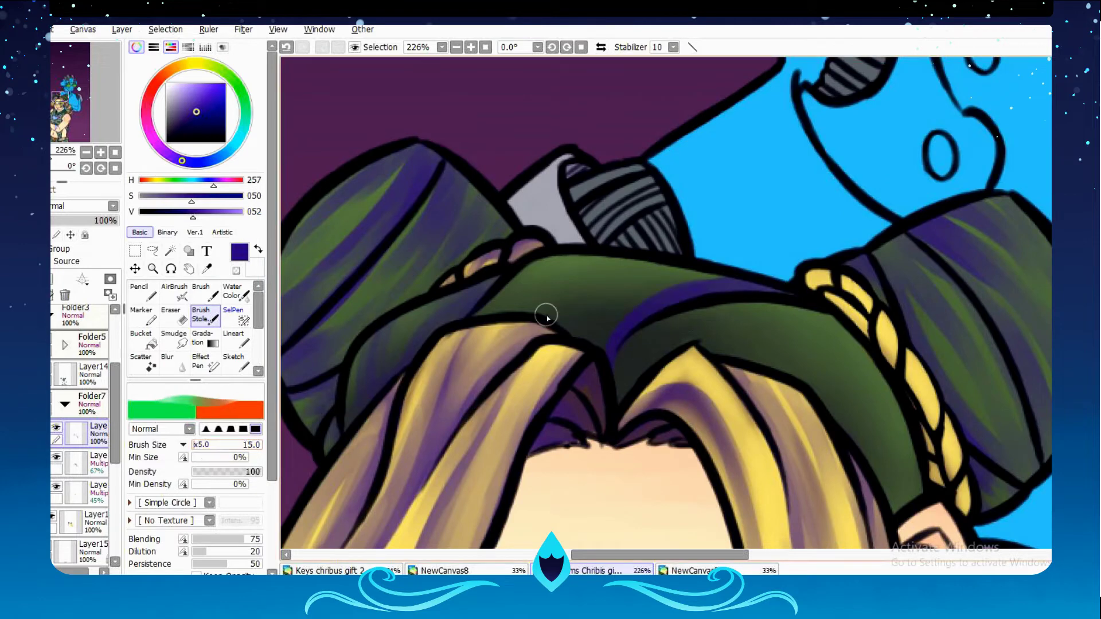
pyautogui.moveTo(620, 267); pyautogui.dragTo(711, 281)
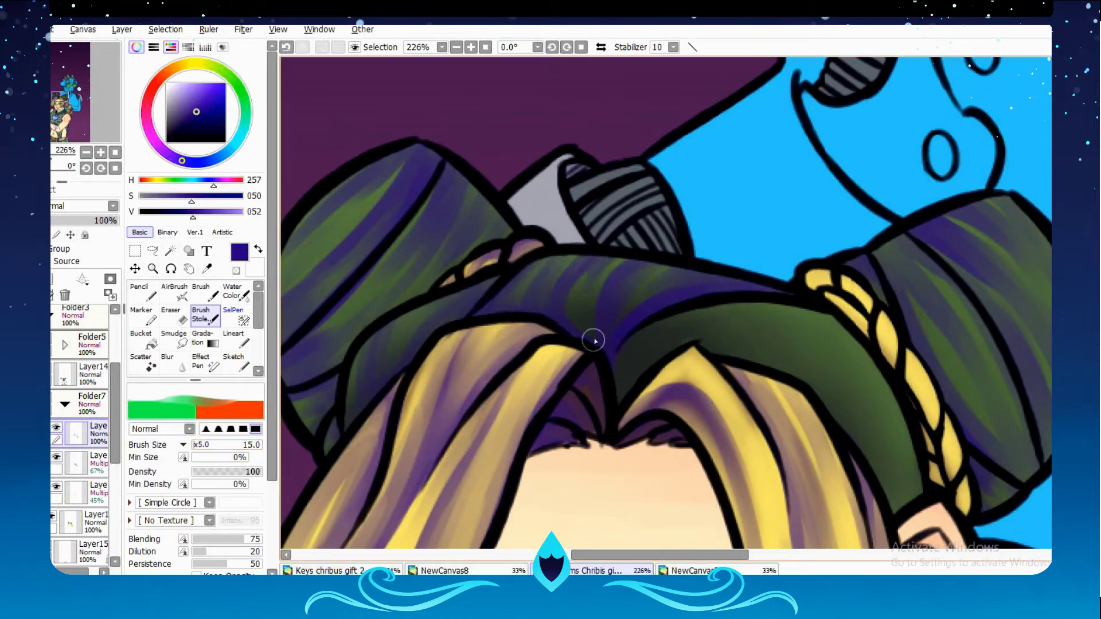
pyautogui.moveTo(663, 437); pyautogui.dragTo(539, 352)
# Extend the purple streaks over the green hair between the shorter bang and the yellow braid.
pyautogui.scroll(-5, 665, 313)
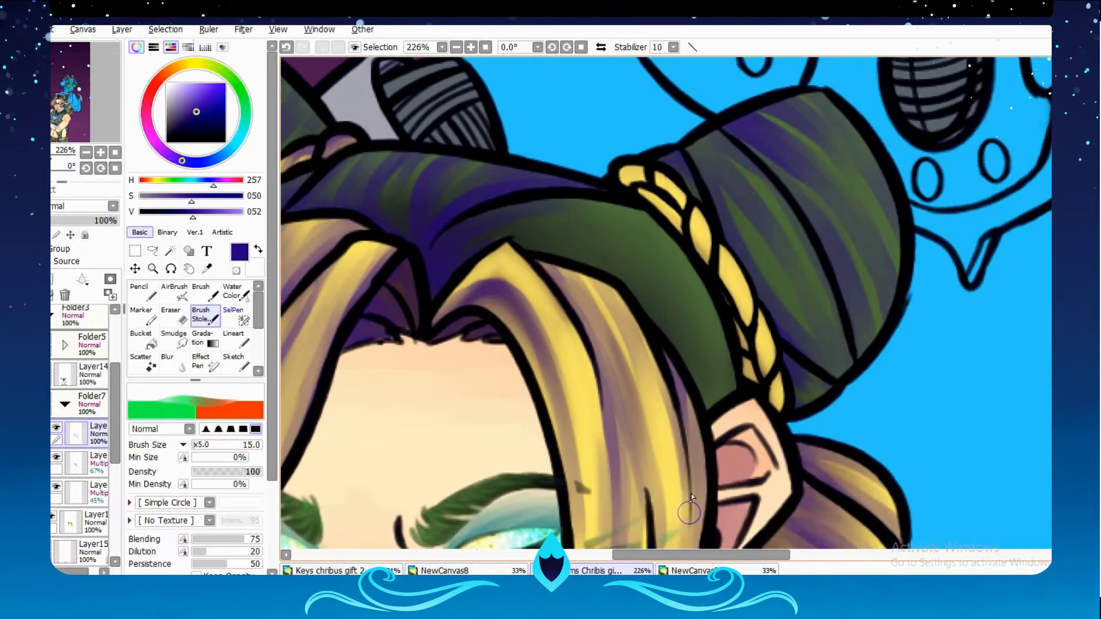
pyautogui.scroll(4, 734, 373)
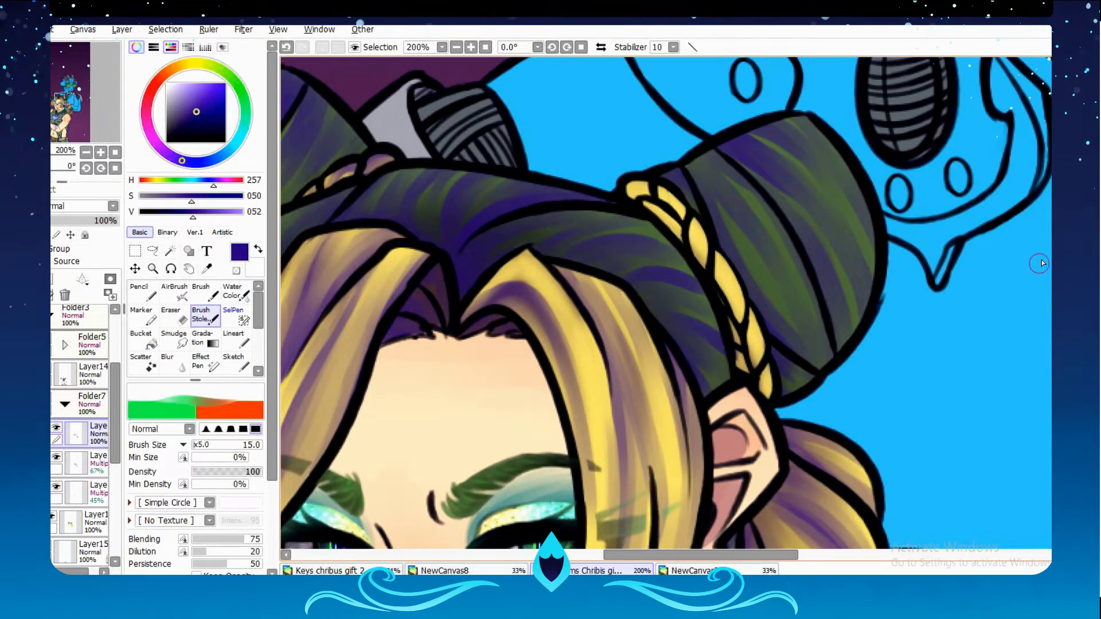
pyautogui.scroll(-4, 679, 433)
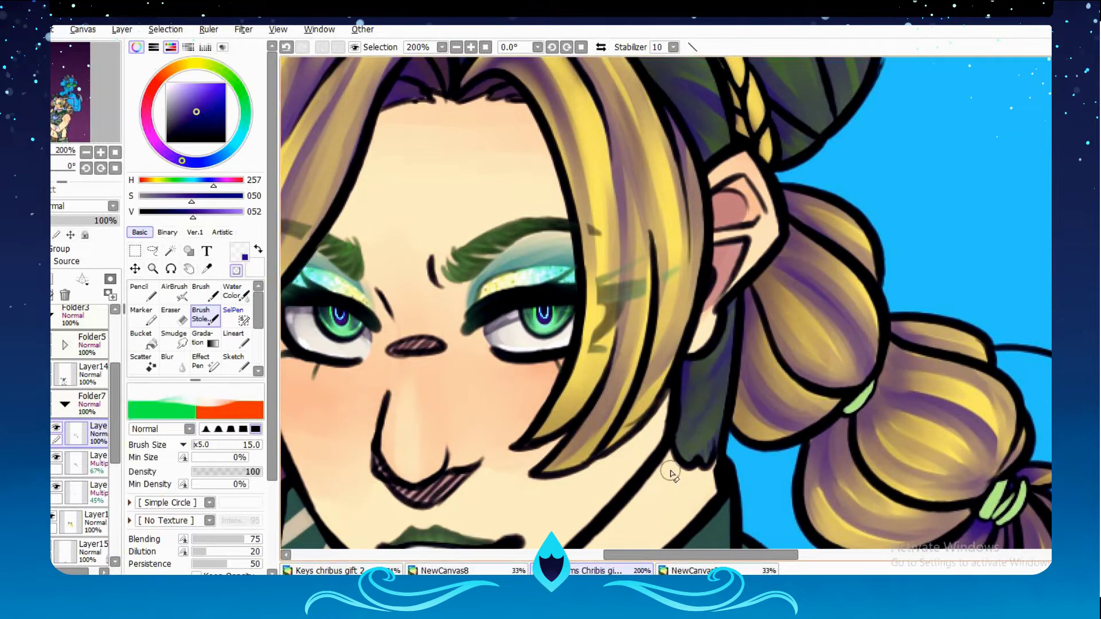
pyautogui.scroll(4, 694, 378)
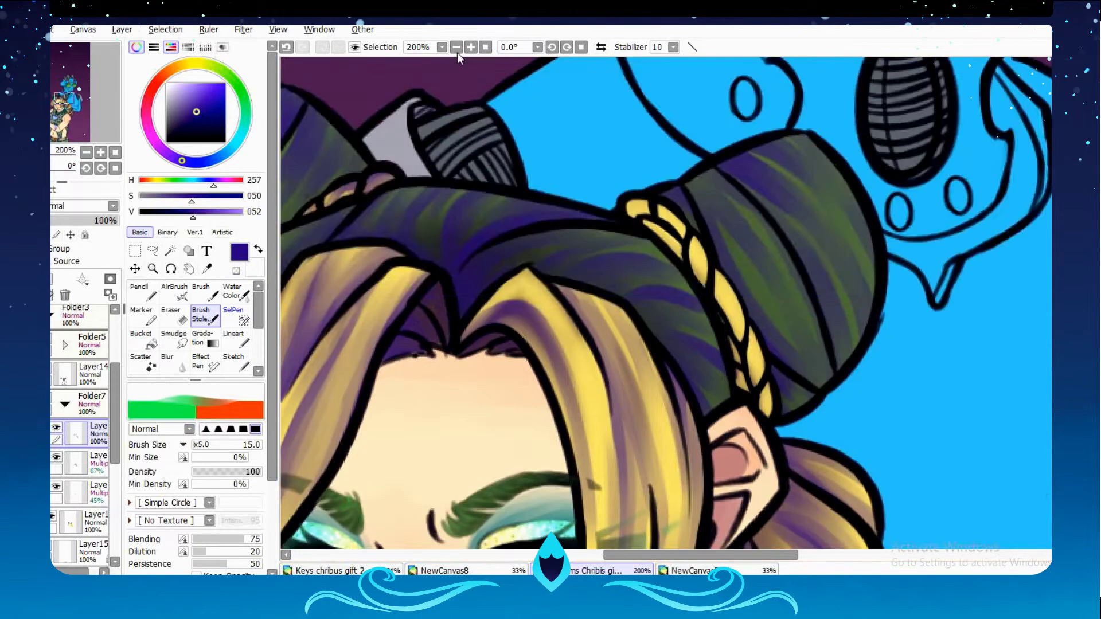
# Set the clothing shading layer in Folder8 to Multiply and choose purple (HSV 263, 55, 54).
pyautogui.scroll(-5, 694, 378)
pyautogui.moveTo(493, 298); pyautogui.dragTo(808, 562)
pyautogui.press('n')
pyautogui.scroll(-2, 665, 304)
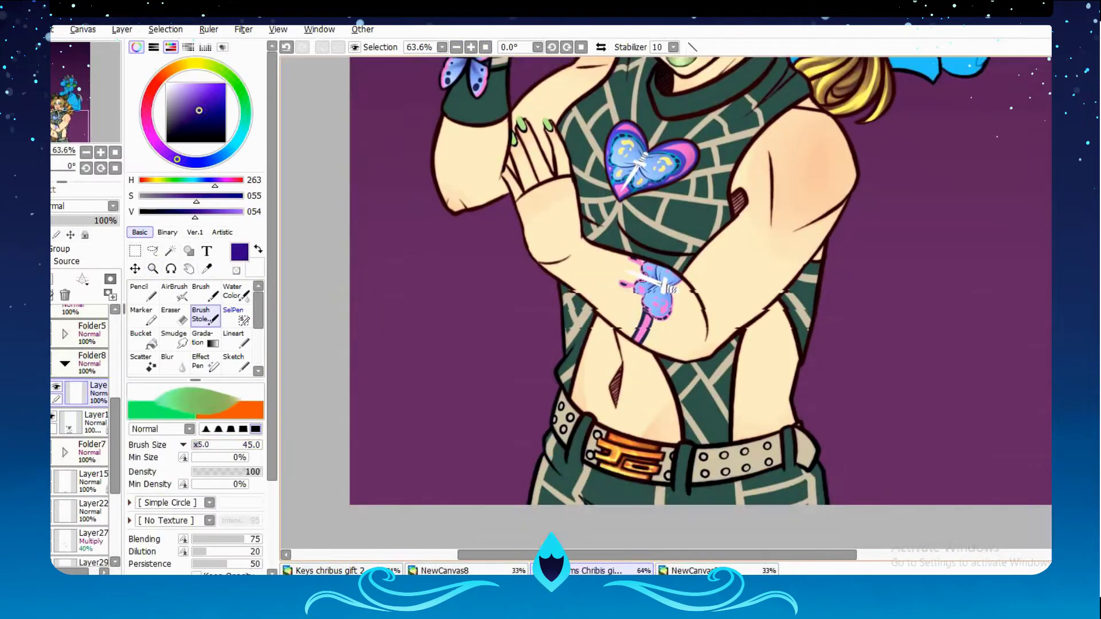
pyautogui.scroll(3, 640, 294)
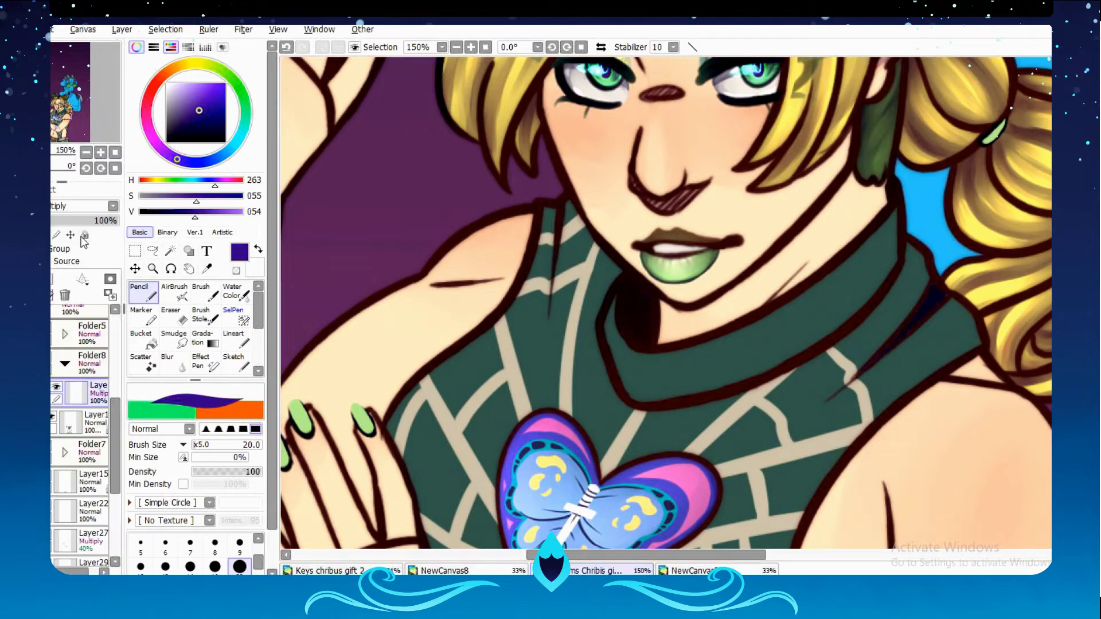
# Brush purple shading at size 45 onto the patterned green top behind the bent elbow.
pyautogui.press('v')
pyautogui.scroll(-4, 686, 234)
pyautogui.press('b')
pyautogui.scroll(2, 764, 314)
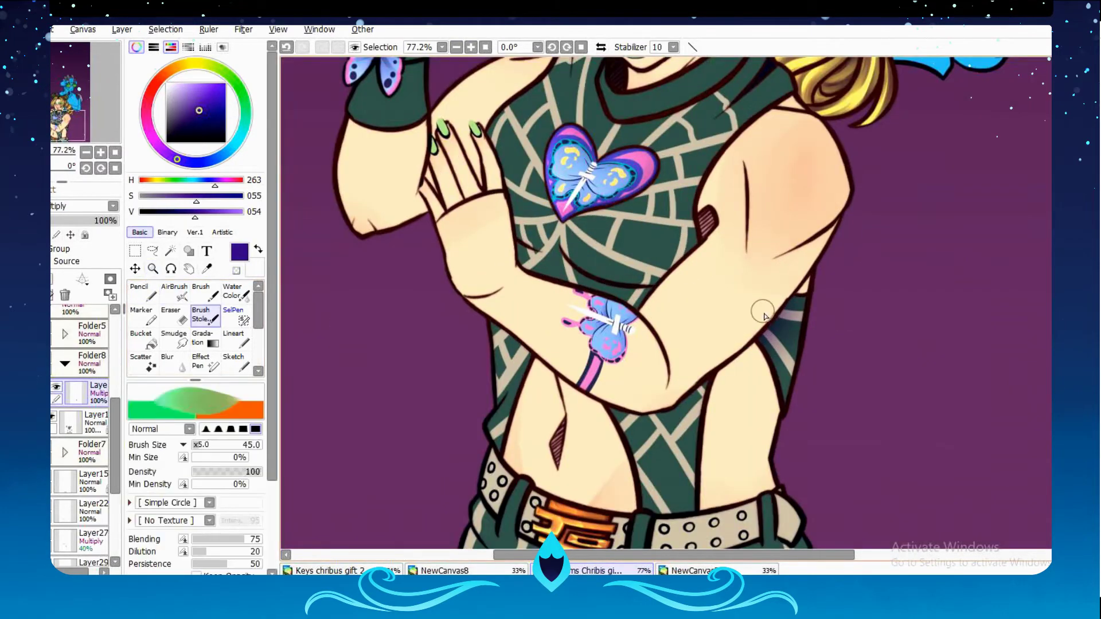
pyautogui.scroll(2, 642, 367)
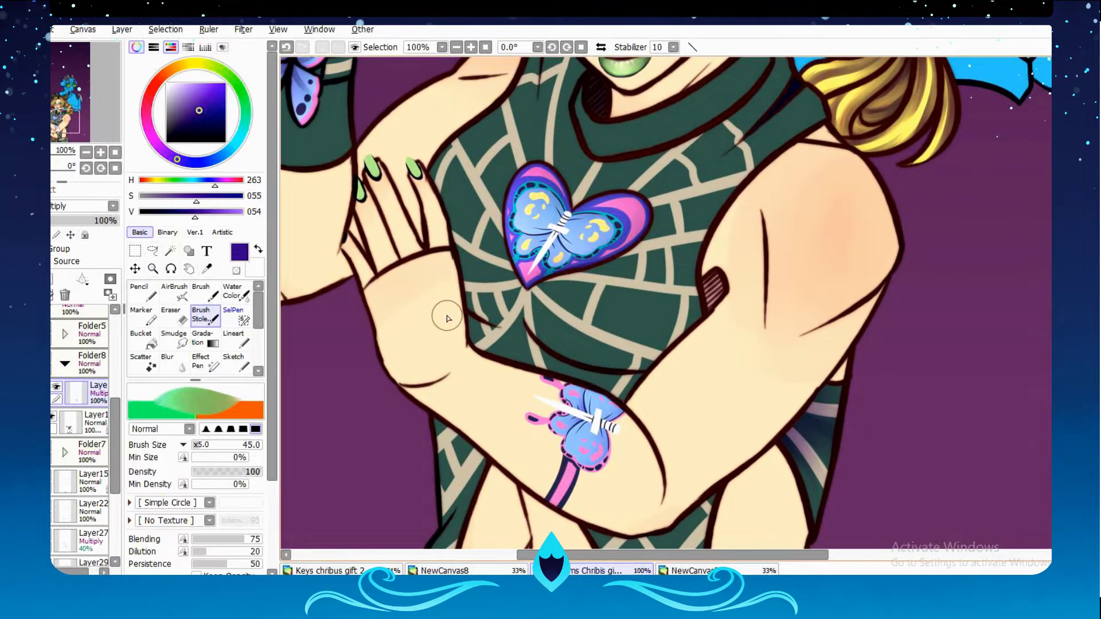
pyautogui.moveTo(447, 318)
pyautogui.mouseDown()
pyautogui.moveTo(573, 344)
pyautogui.moveTo(630, 373)
pyautogui.mouseUp()
pyautogui.hotkey('ctrl', 'z')
pyautogui.hotkey('ctrl', 'z')
# Brush purple shading onto the trousers around the belt and onto the lower panels of the green top beneath the forearm.
pyautogui.scroll(-1, 371, 148)
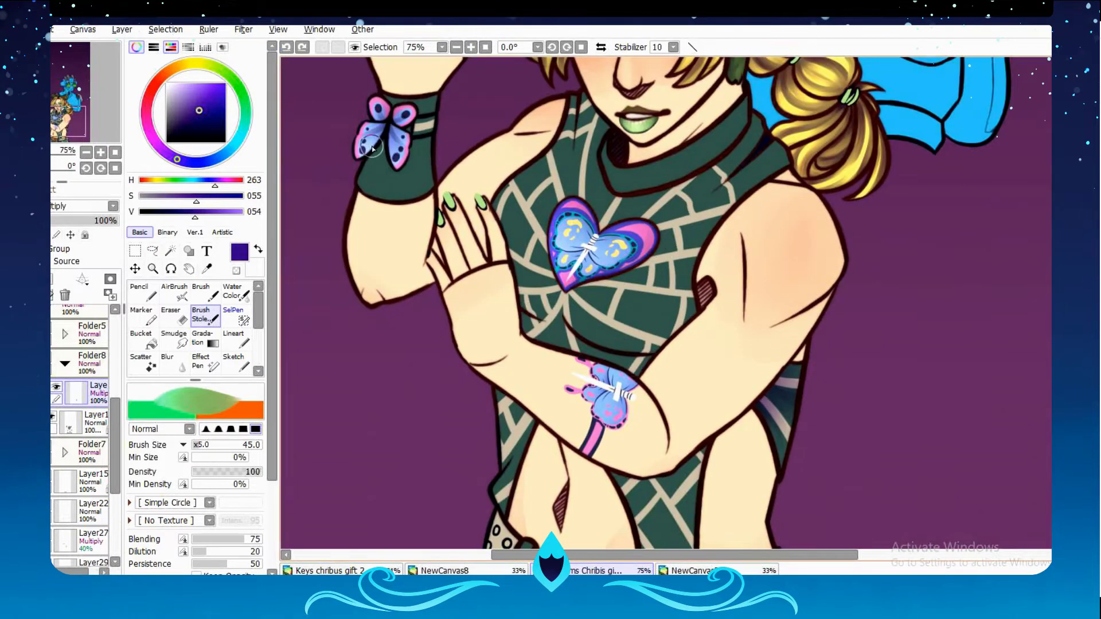
pyautogui.scroll(-3, 808, 394)
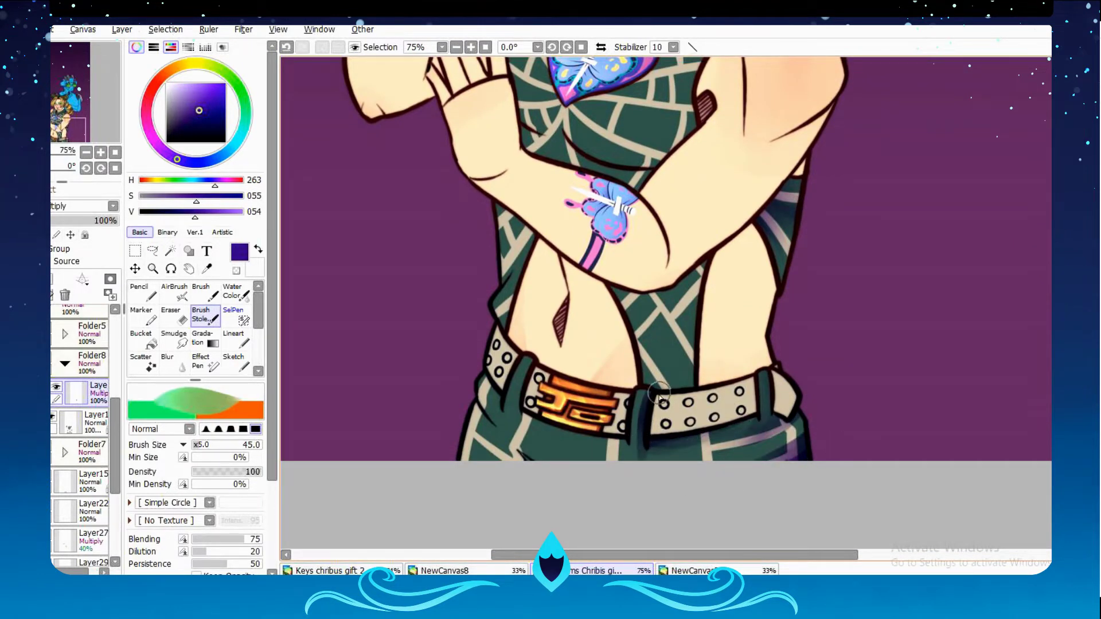
pyautogui.scroll(2, 504, 445)
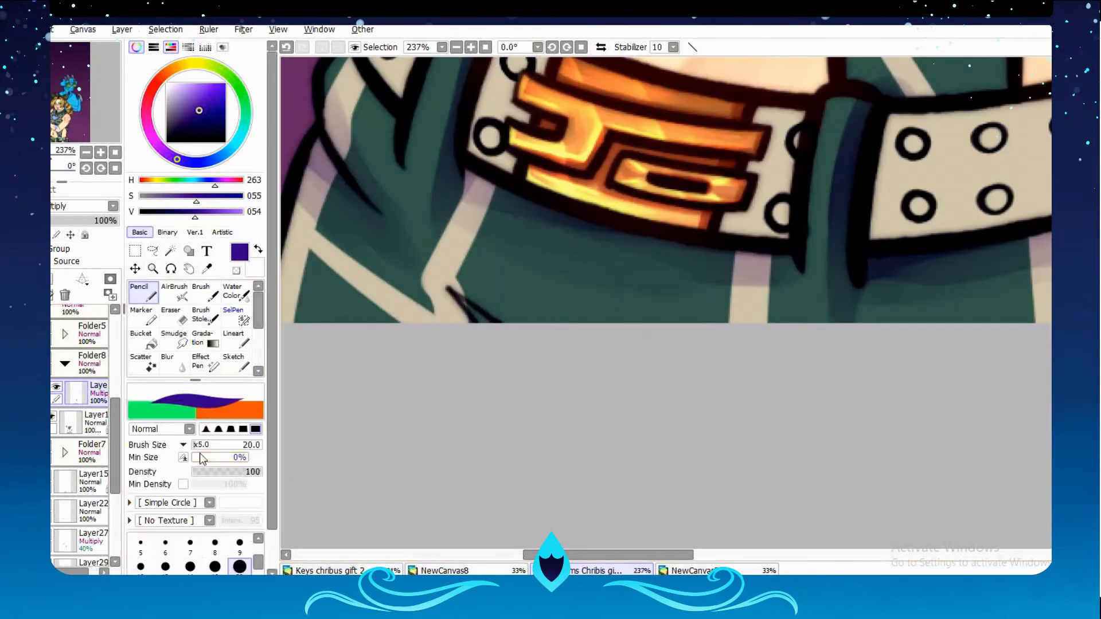
pyautogui.click(485, 47)
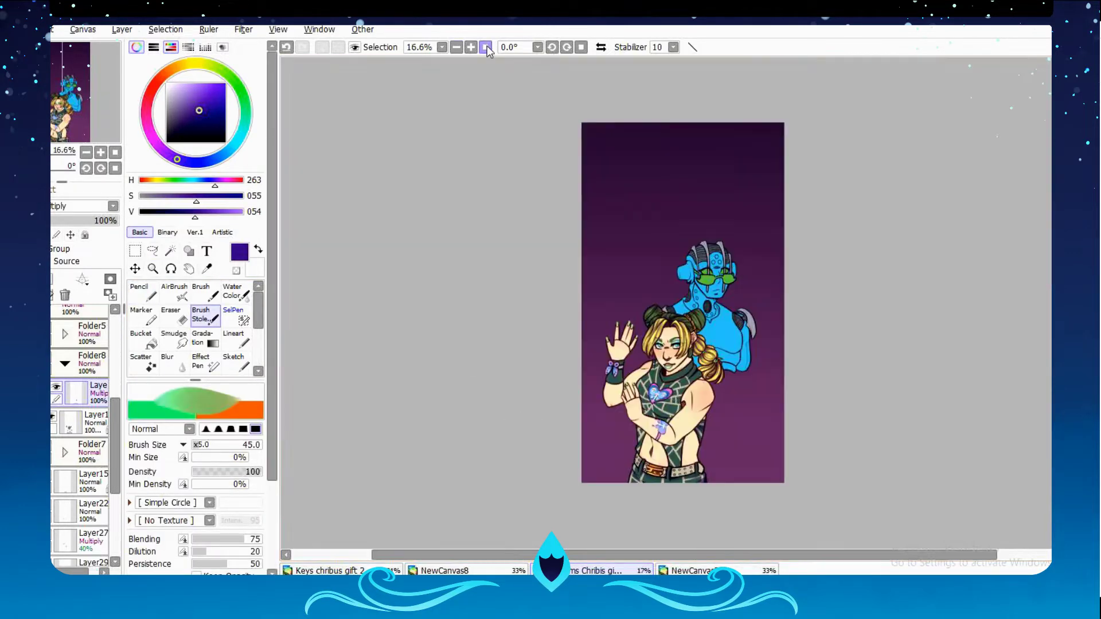
pyautogui.scroll(2, 581, 358)
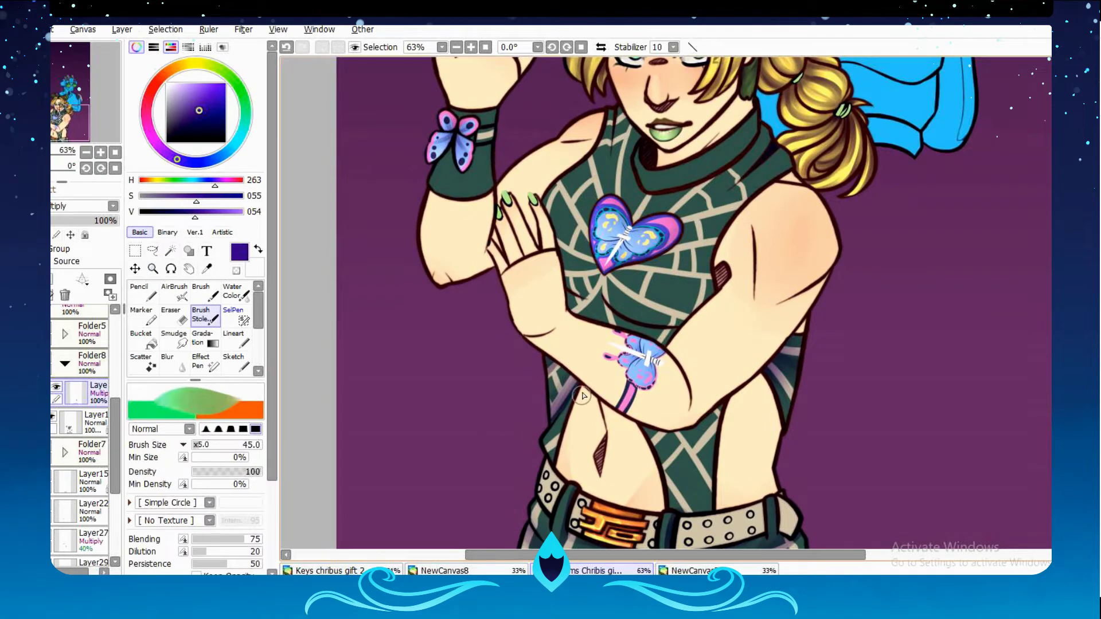
pyautogui.hscroll(3, 614, 408)
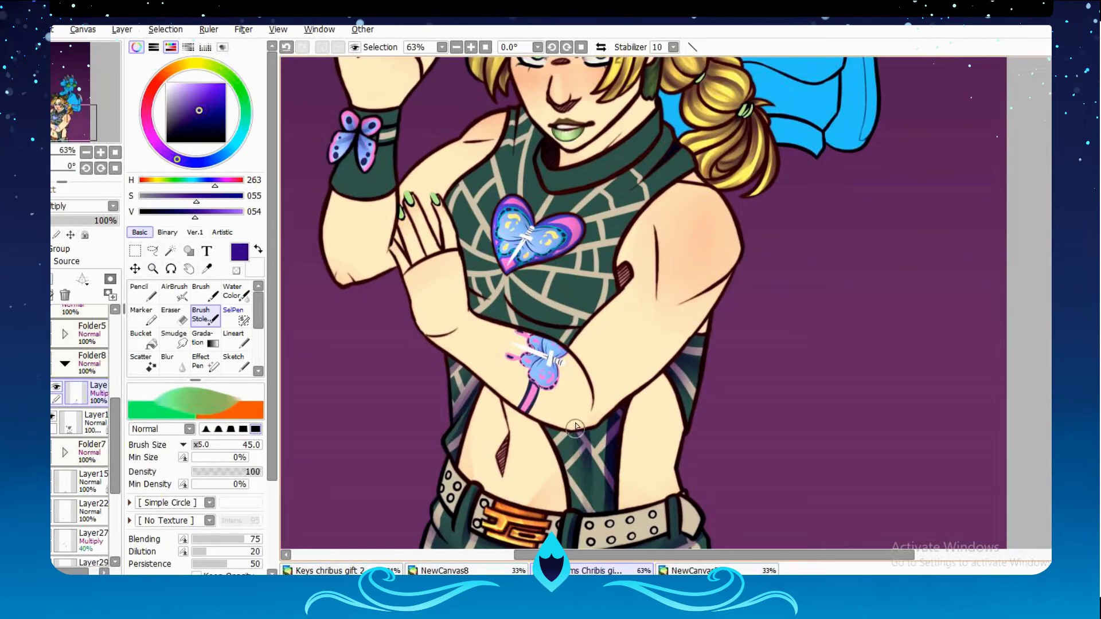
# Shade the turtleneck collar and neighbouring shoulder with purple at sizes 45 and 20, softening the edges with the transparent brush at size 60.
pyautogui.scroll(3, 695, 364)
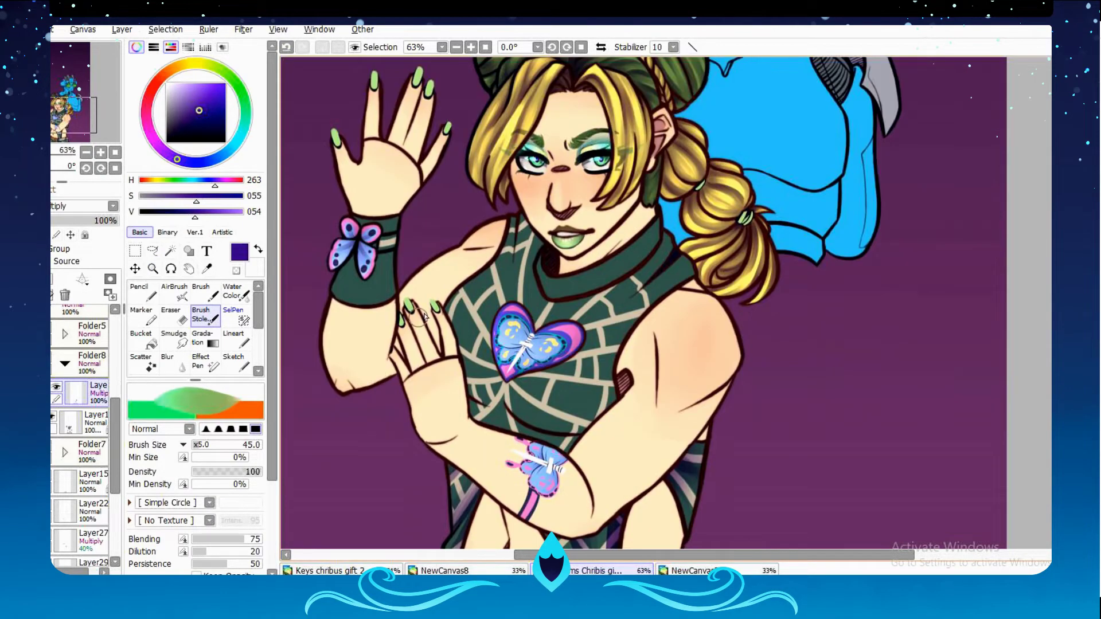
pyautogui.scroll(3, 573, 287)
pyautogui.moveTo(528, 268); pyautogui.dragTo(590, 238)
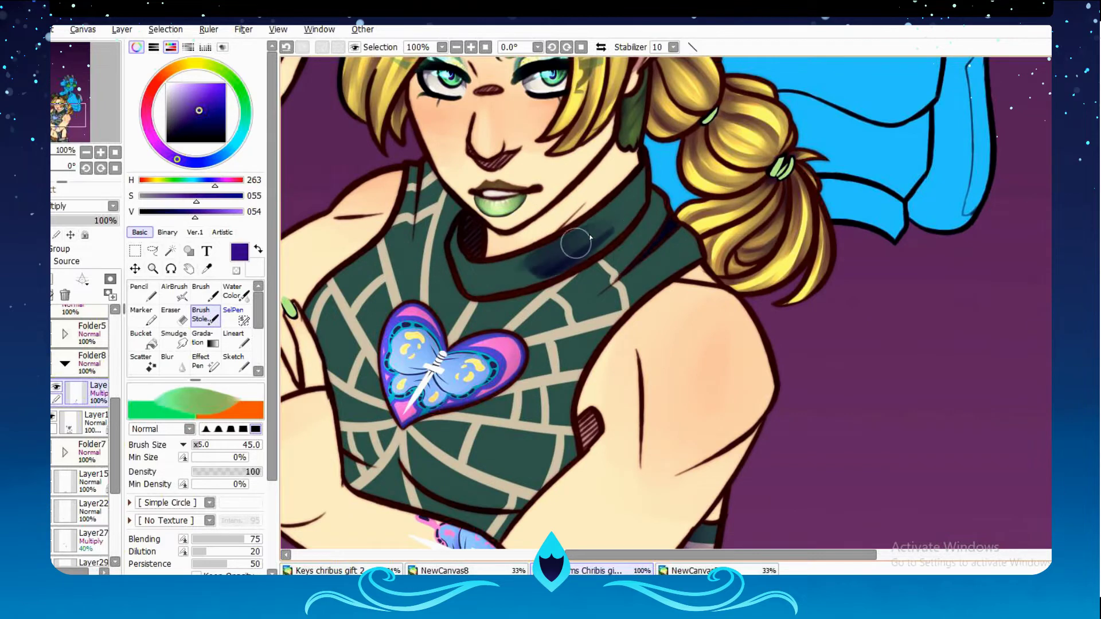
pyautogui.press('a')
pyautogui.press(']')
pyautogui.press(']')
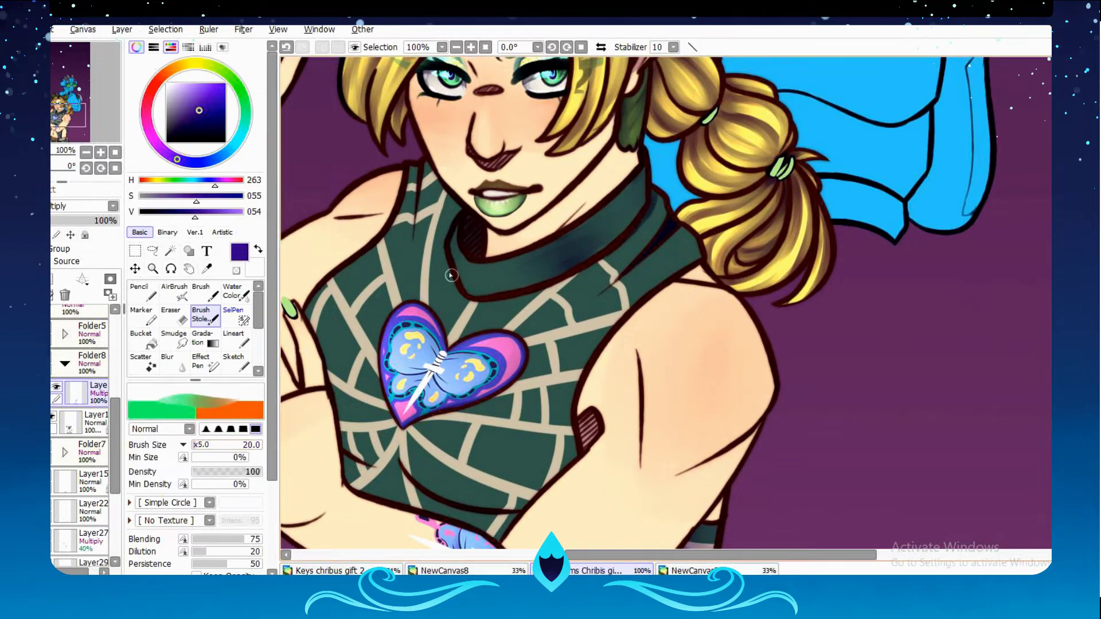
pyautogui.moveTo(622, 206)
pyautogui.mouseDown()
pyautogui.moveTo(649, 244)
pyautogui.moveTo(632, 259)
pyautogui.mouseUp()
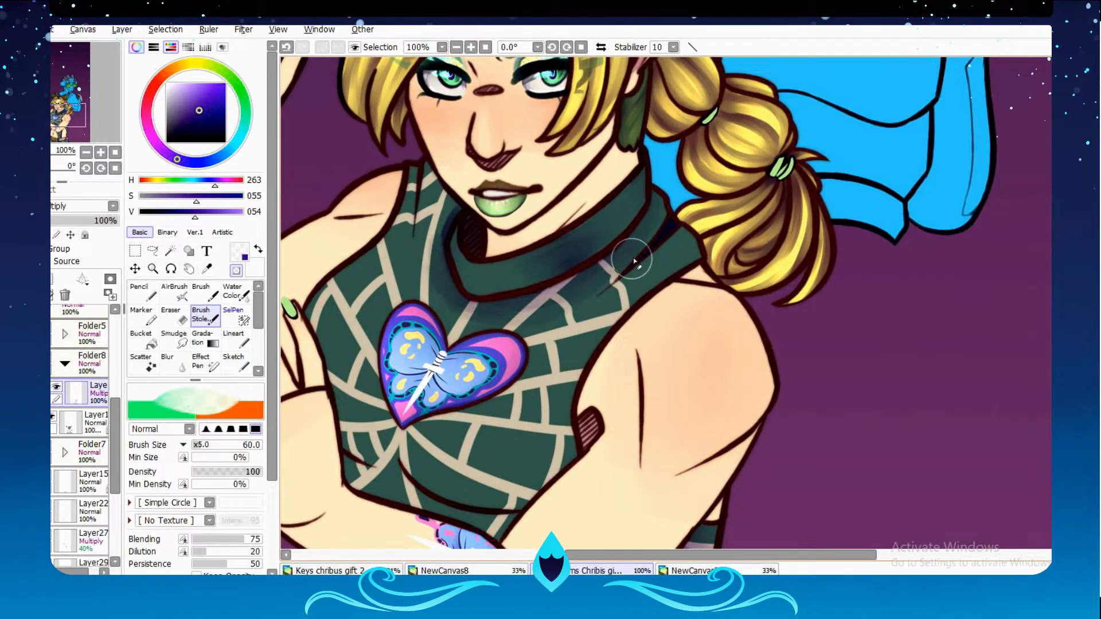
pyautogui.scroll(-4, 579, 287)
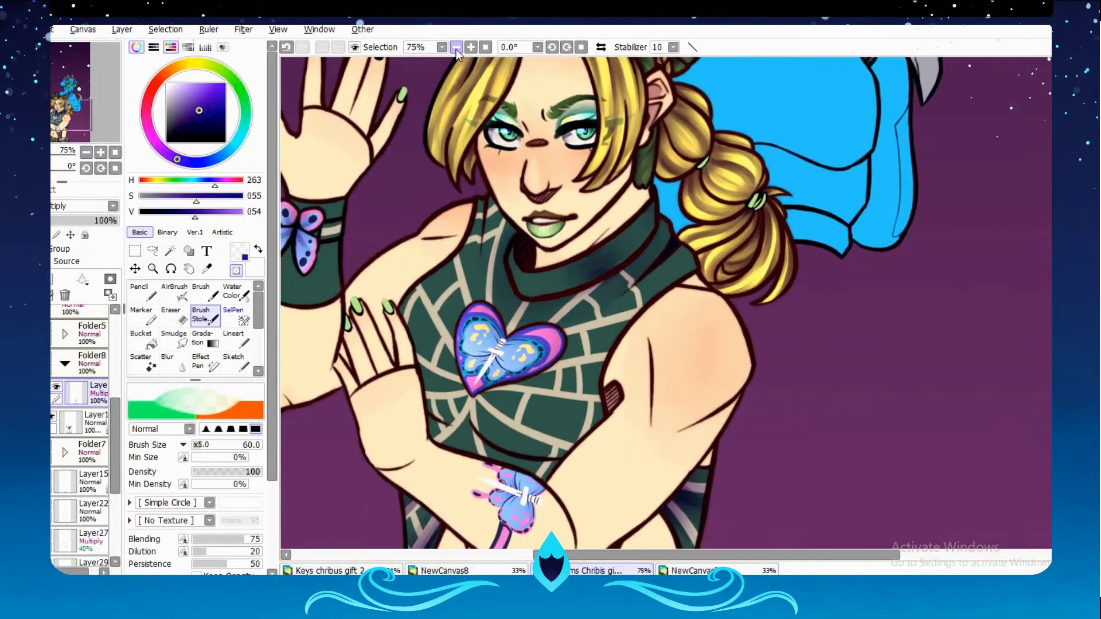
# Shade the top from the shoulder beside the collar down to the heart emblem in purple, using brush sizes 15 and 45.
pyautogui.scroll(6, 456, 214)
pyautogui.scroll(-5, 456, 214)
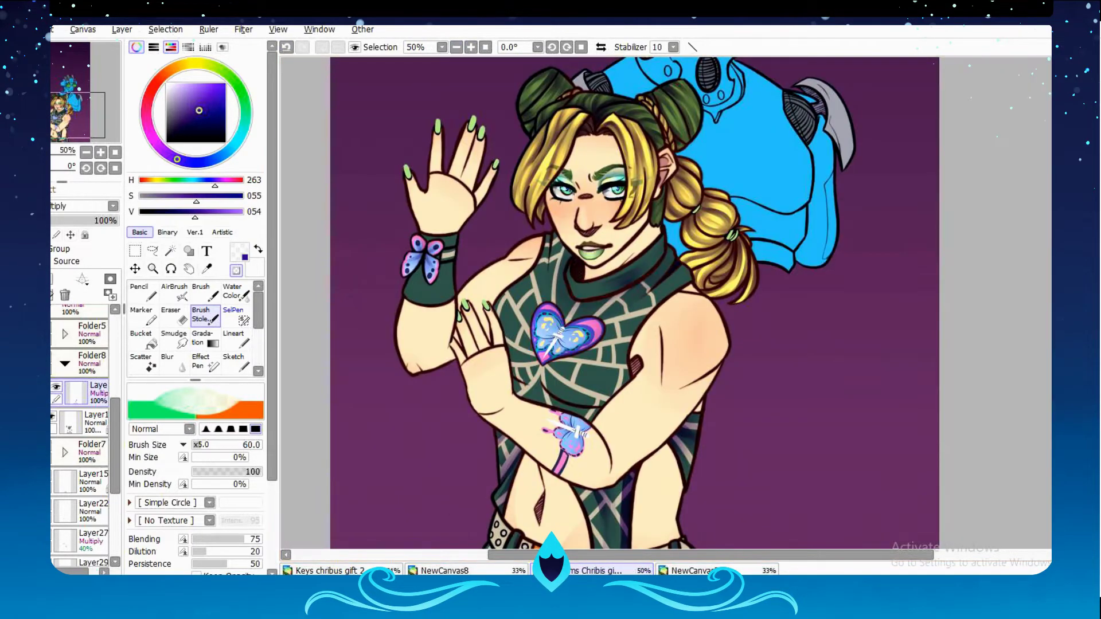
pyautogui.scroll(3, 573, 286)
pyautogui.click(216, 315)
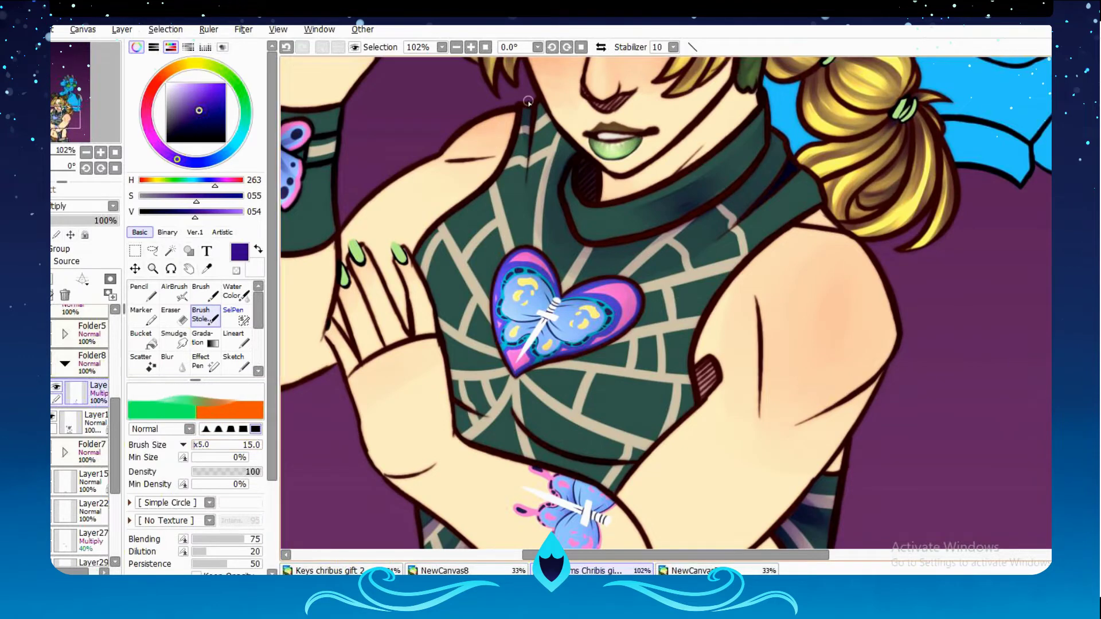
pyautogui.moveTo(496, 144); pyautogui.dragTo(647, 285)
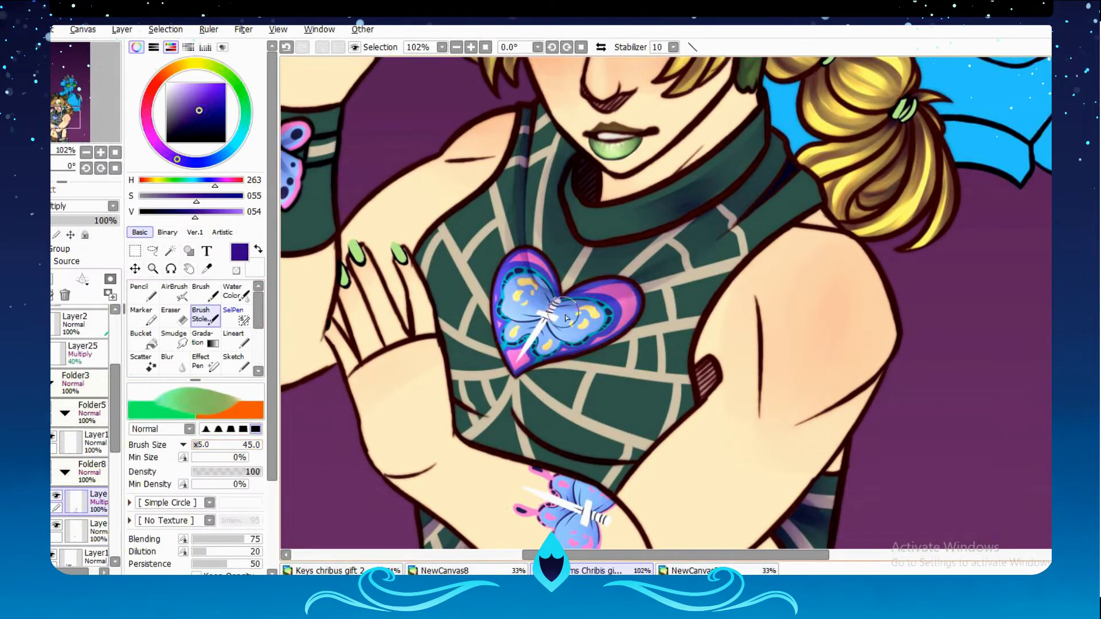
pyautogui.moveTo(552, 131); pyautogui.dragTo(589, 280)
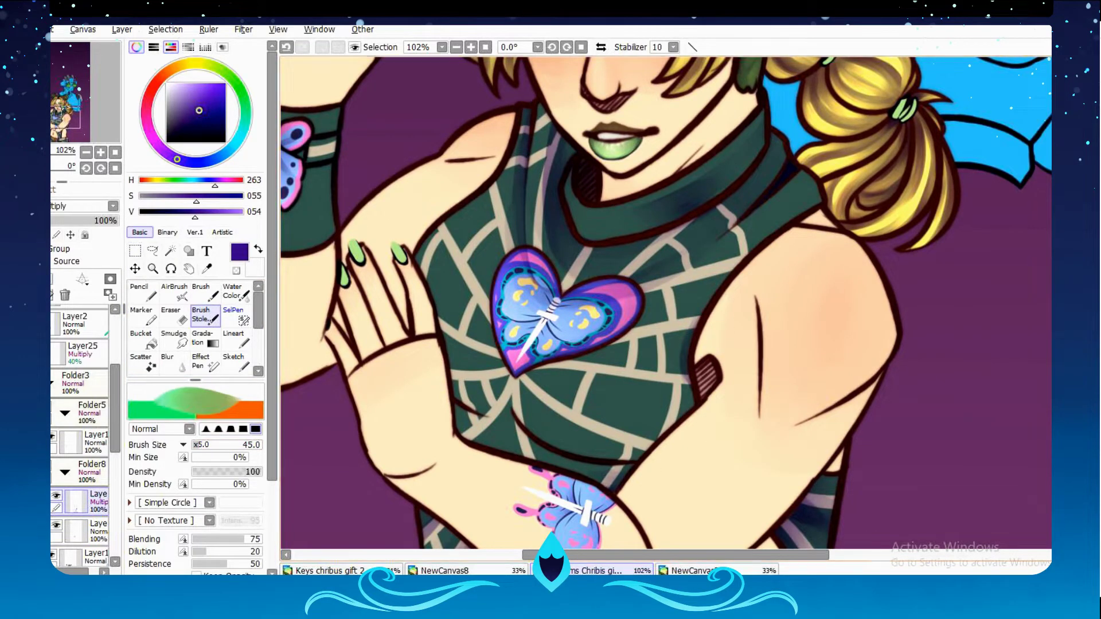
pyautogui.hscroll(-3, 666, 301)
# Enlarge the brush to size 90, shade the chest below the heart emblem with broad purple strokes and soften them with the transparent colour.
pyautogui.press(']')
pyautogui.moveTo(624, 344); pyautogui.dragTo(533, 401)
pyautogui.moveTo(659, 303); pyautogui.dragTo(545, 379)
pyautogui.moveTo(688, 459)
pyautogui.mouseDown()
pyautogui.moveTo(529, 391)
pyautogui.moveTo(653, 482)
pyautogui.moveTo(573, 390)
pyautogui.mouseUp()
pyautogui.scroll(-1, 573, 402)
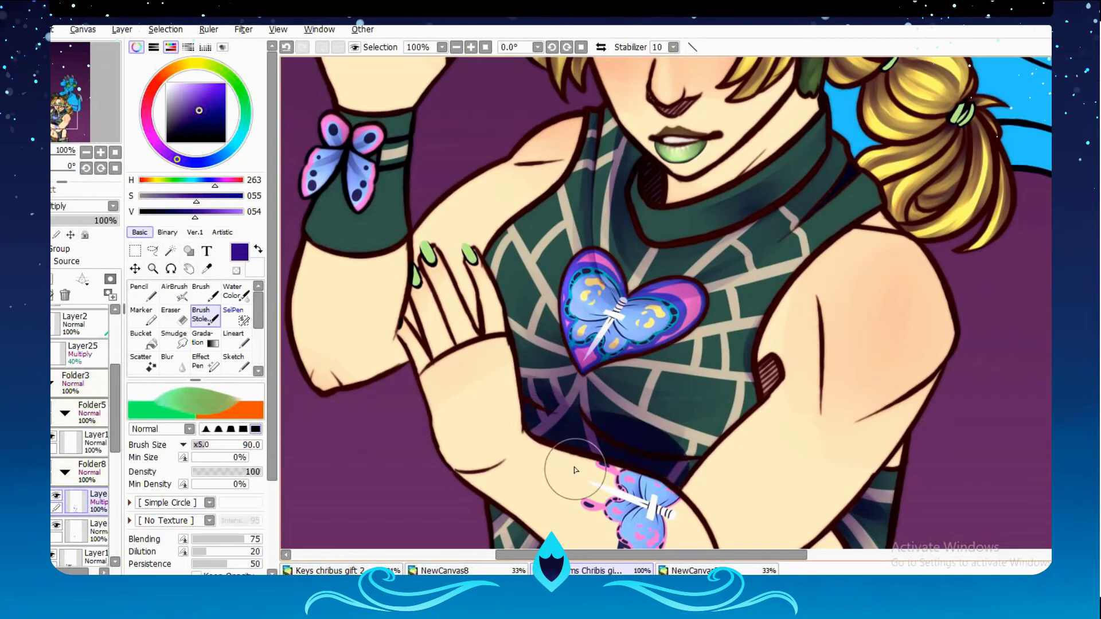
pyautogui.press('a')
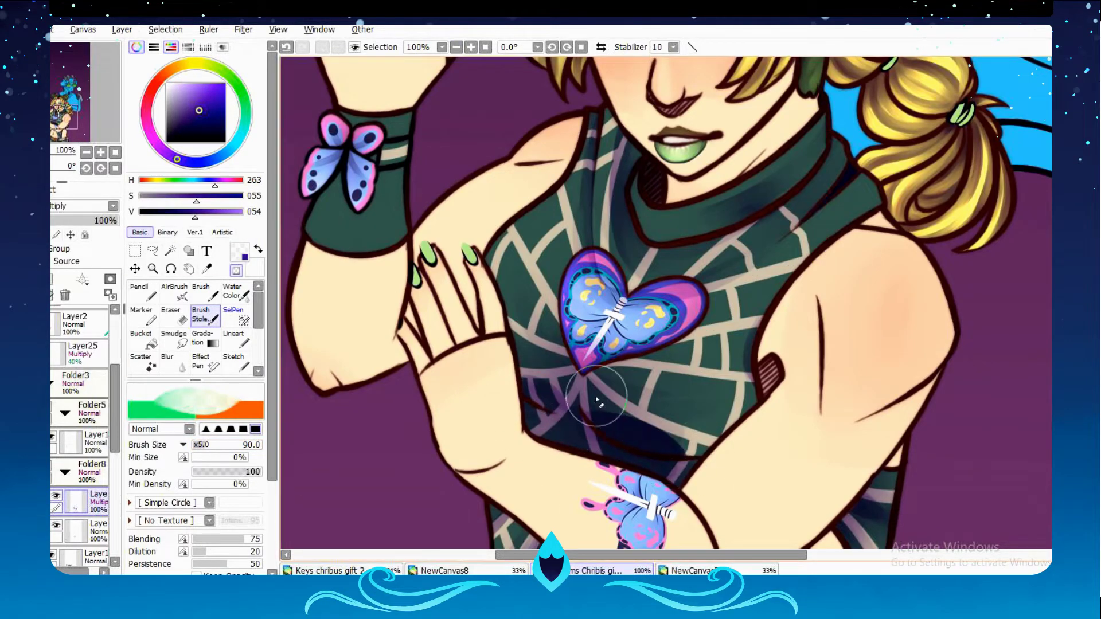
# Lower the purple Multiply layer to 50% opacity, add a layer above it and shade the chest's lower edge at brush size 50.
pyautogui.scroll(-5, 543, 383)
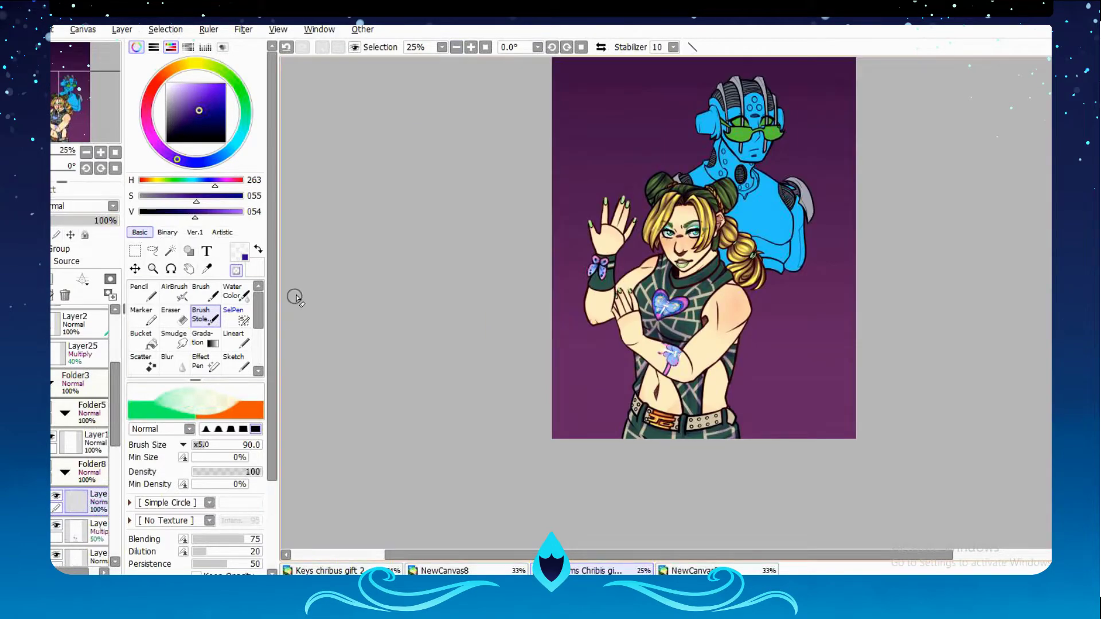
pyautogui.moveTo(578, 267); pyautogui.dragTo(778, 398)
pyautogui.press('a')
pyautogui.press('[')
pyautogui.press('[')
pyautogui.press('[')
pyautogui.press('[')
pyautogui.scroll(3, 514, 383)
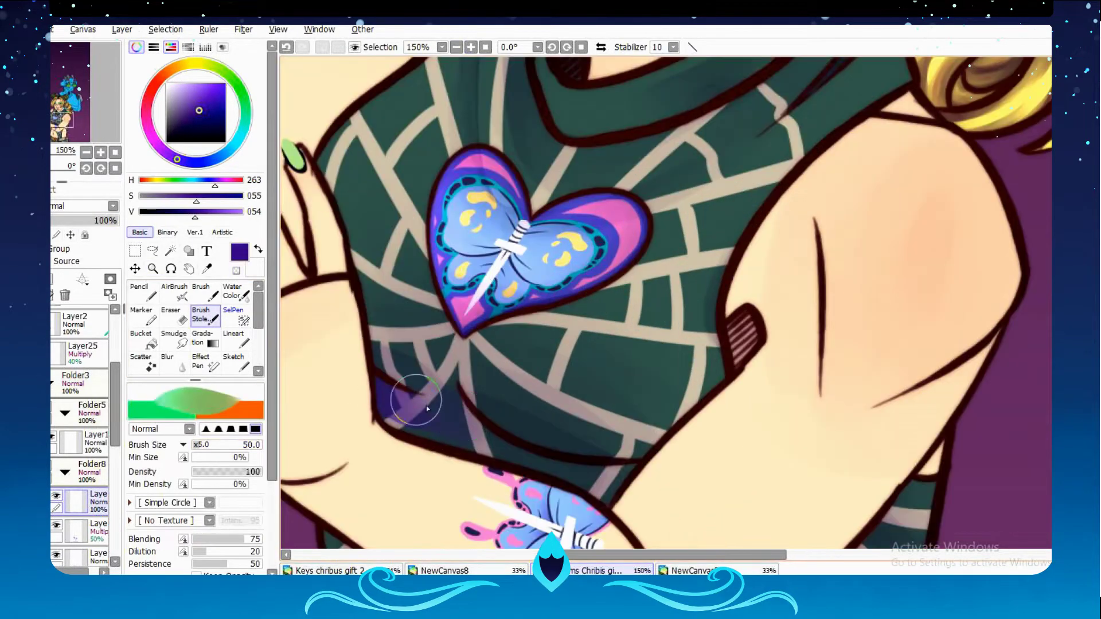
# Reduce the brush to size 30 and add purple fold shadows to the lower panels of the top beneath the forearm.
pyautogui.press('[')
pyautogui.press('[')
pyautogui.scroll(-5, 665, 302)
pyautogui.moveTo(704, 284); pyautogui.dragTo(724, 213)
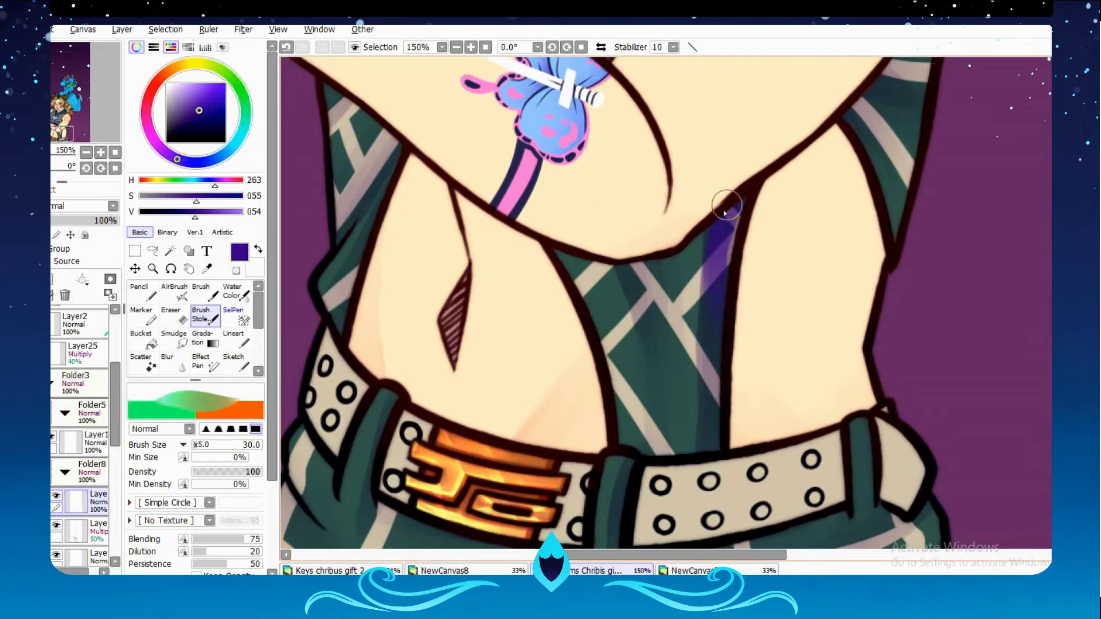
pyautogui.scroll(3, 543, 302)
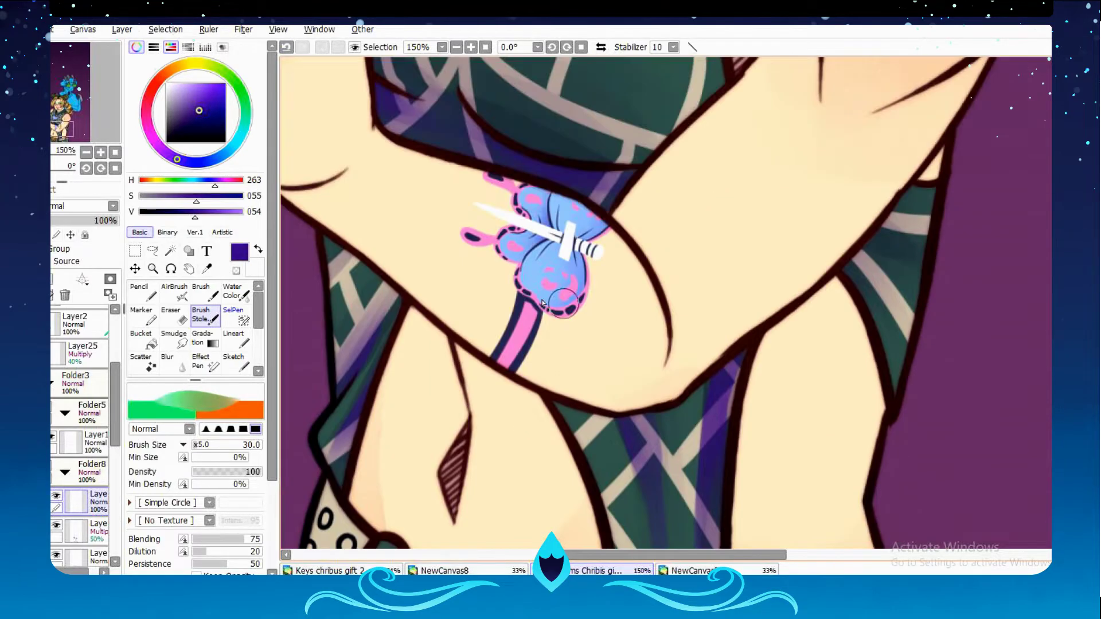
pyautogui.scroll(10, 844, 267)
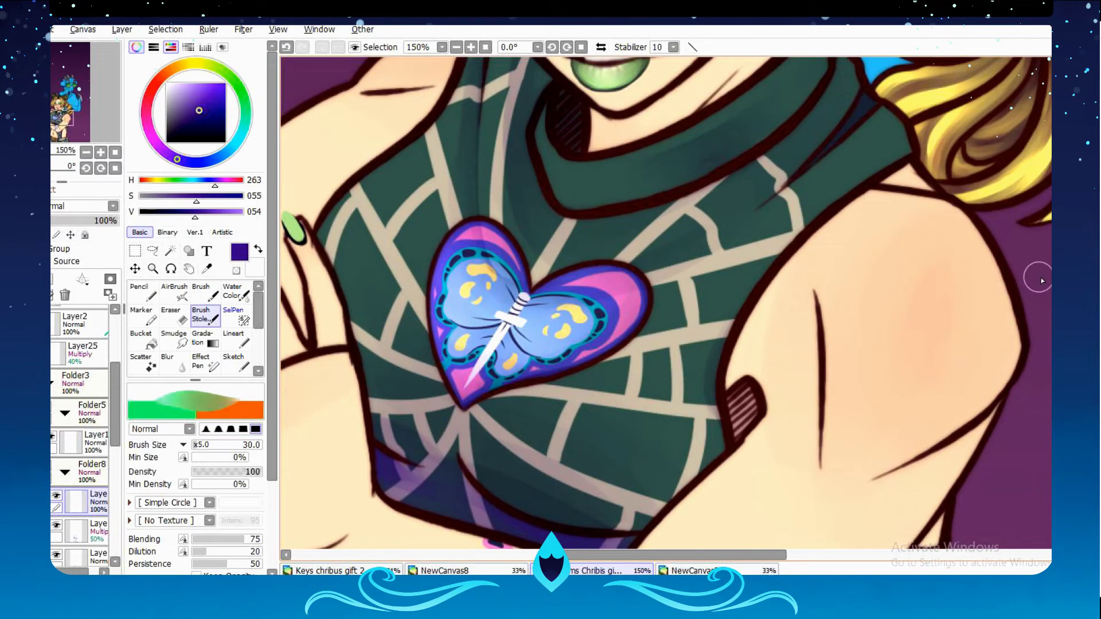
# Paint purple folds from the shoulder and collar toward the heart emblem, softening them with the transparent brush at size 55 and refining at size 25.
pyautogui.moveTo(479, 177)
pyautogui.mouseDown()
pyautogui.moveTo(462, 253)
pyautogui.moveTo(538, 446)
pyautogui.moveTo(700, 395)
pyautogui.mouseUp()
pyautogui.press(']')
pyautogui.press(']')
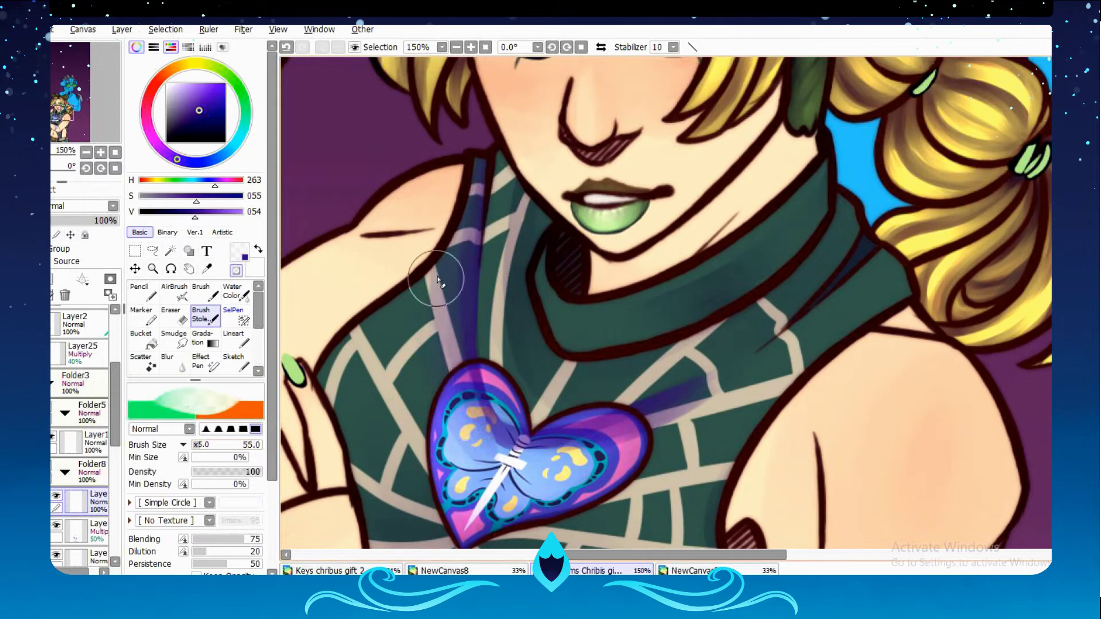
pyautogui.scroll(-2, 395, 258)
pyautogui.moveTo(400, 247); pyautogui.dragTo(454, 521)
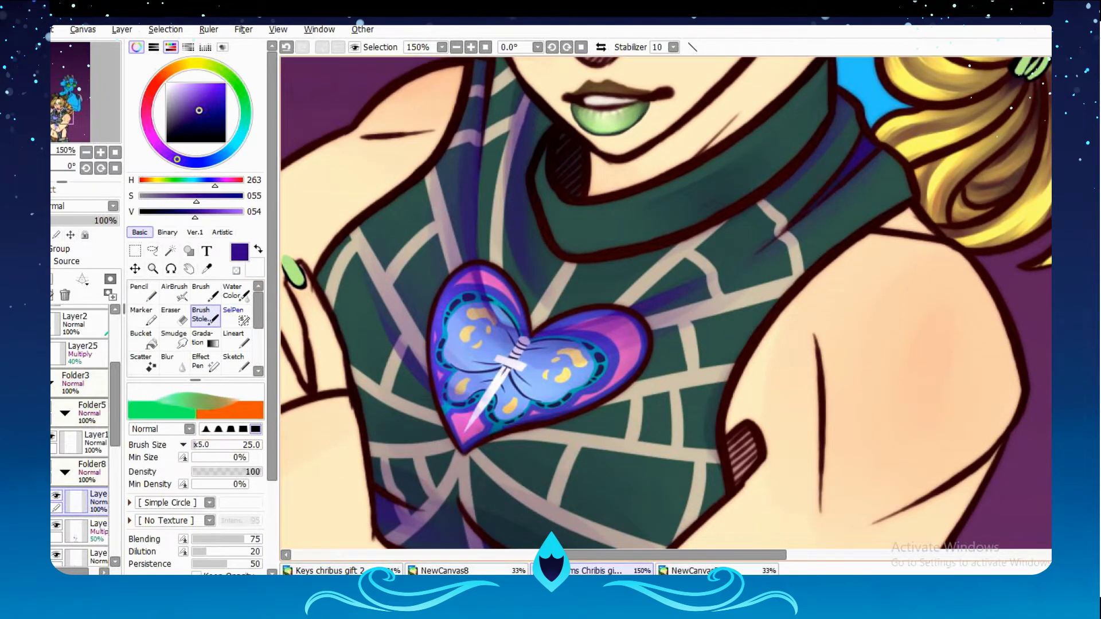
pyautogui.scroll(4, 749, 337)
pyautogui.scroll(-7, 659, 384)
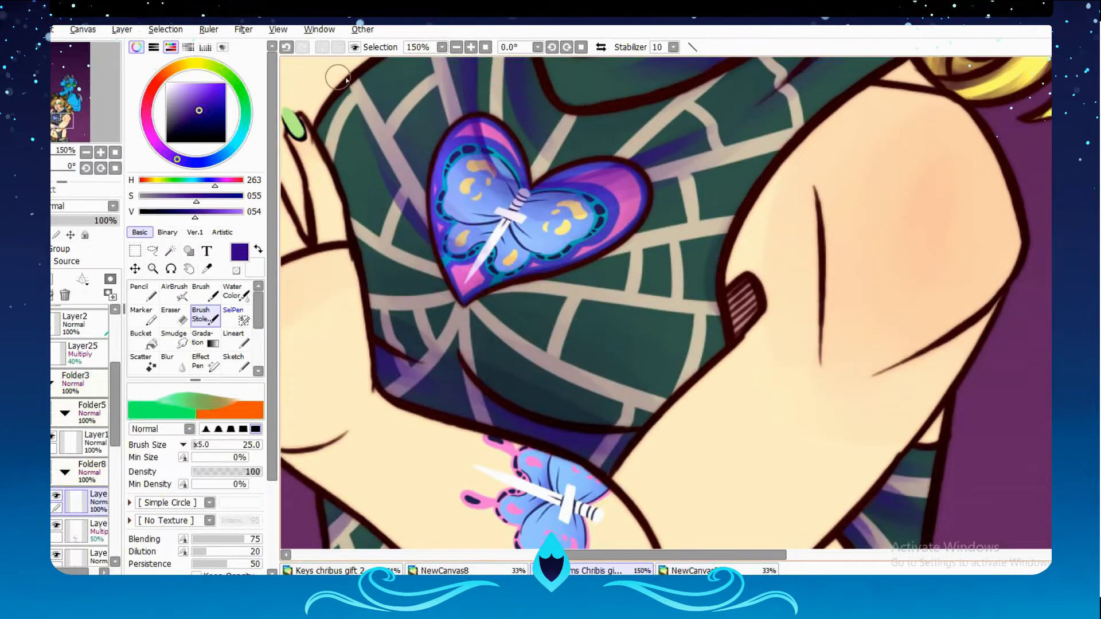
# Shade the trousers under the belt, the belt loops and the hip folds with purple at brush size 25.
pyautogui.scroll(-5, 636, 384)
pyautogui.moveTo(858, 246); pyautogui.dragTo(901, 372)
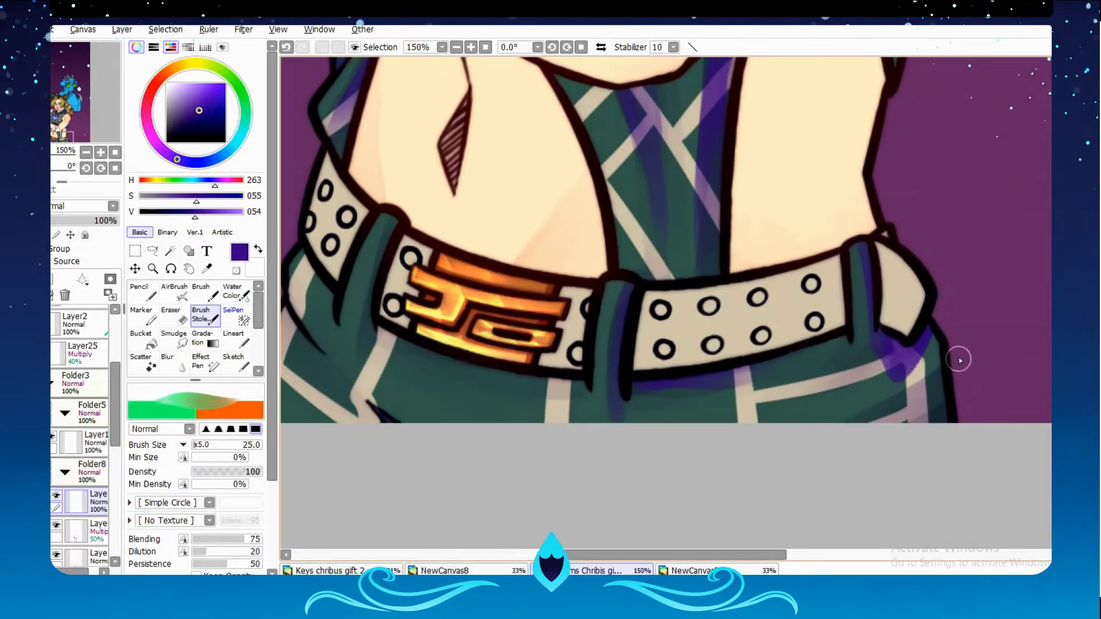
pyautogui.press('h')
pyautogui.press('h')
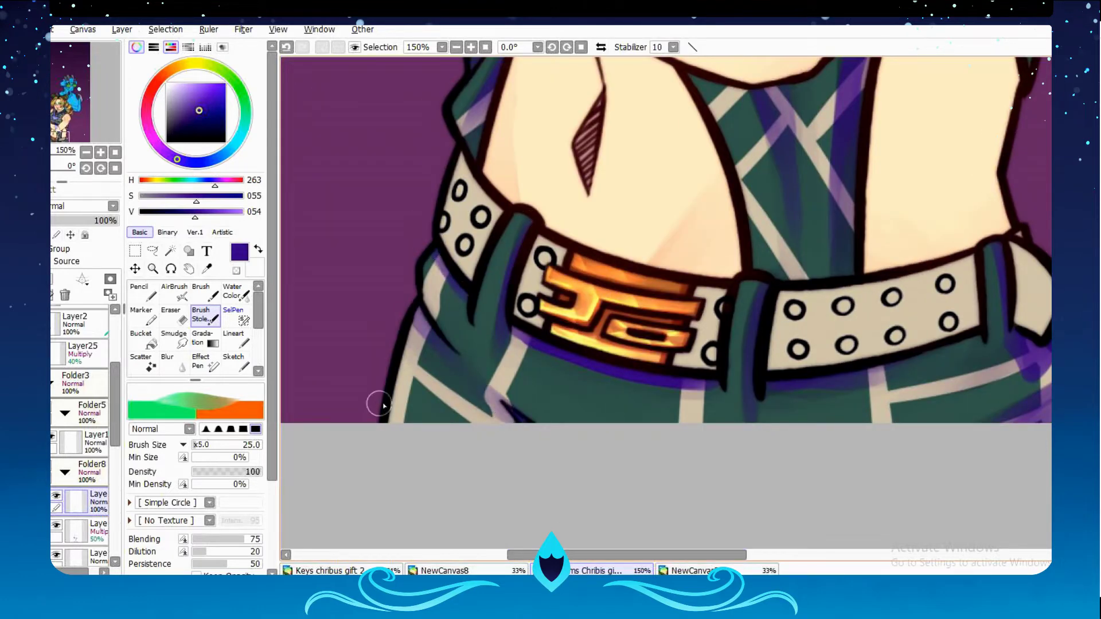
pyautogui.press('e')
pyautogui.hotkey('ctrl', 'z')
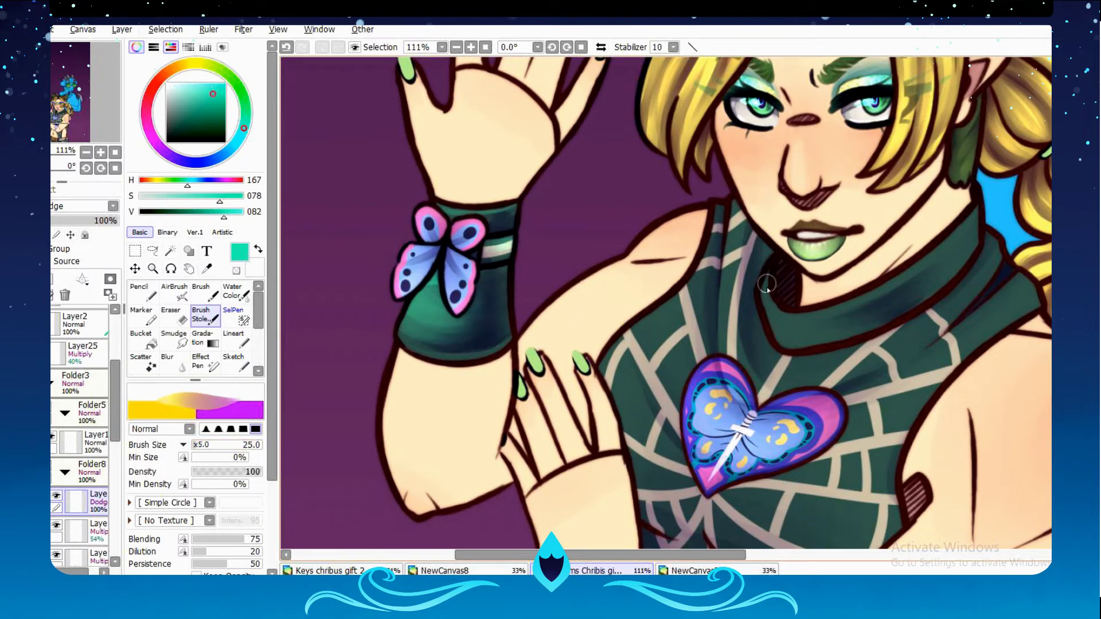
# On a Dodge layer, brush teal highlights (HSV 167, 78, 82) at size 25 onto the collar, shoulder strap and fabric above the heart emblem.
pyautogui.hscroll(3, 767, 285)
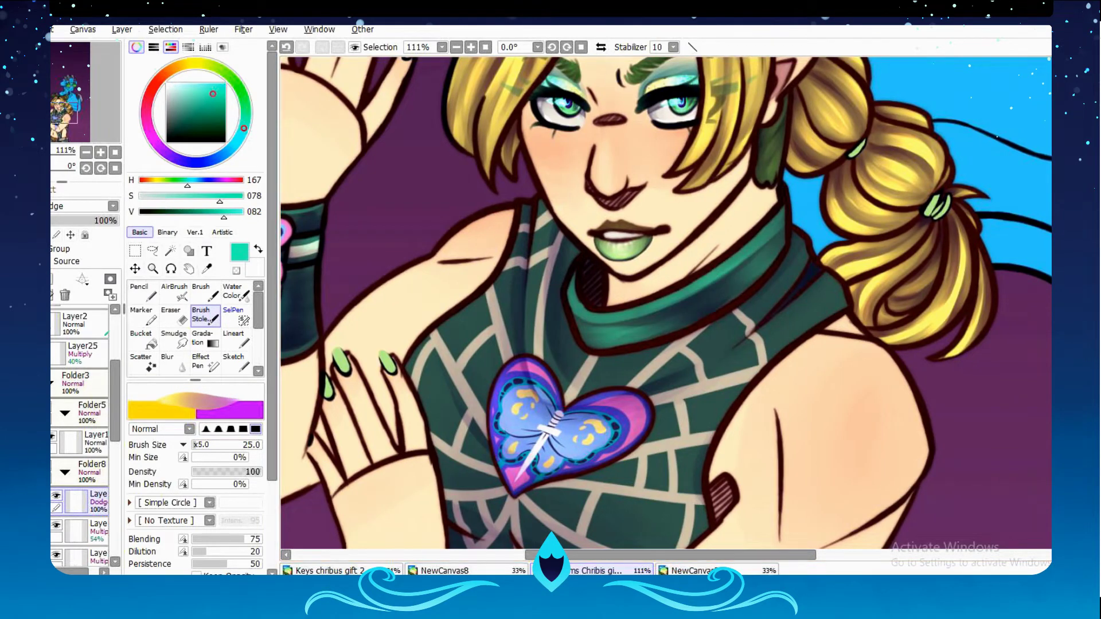
pyautogui.moveTo(544, 202); pyautogui.dragTo(530, 351)
pyautogui.moveTo(662, 369); pyautogui.dragTo(700, 343)
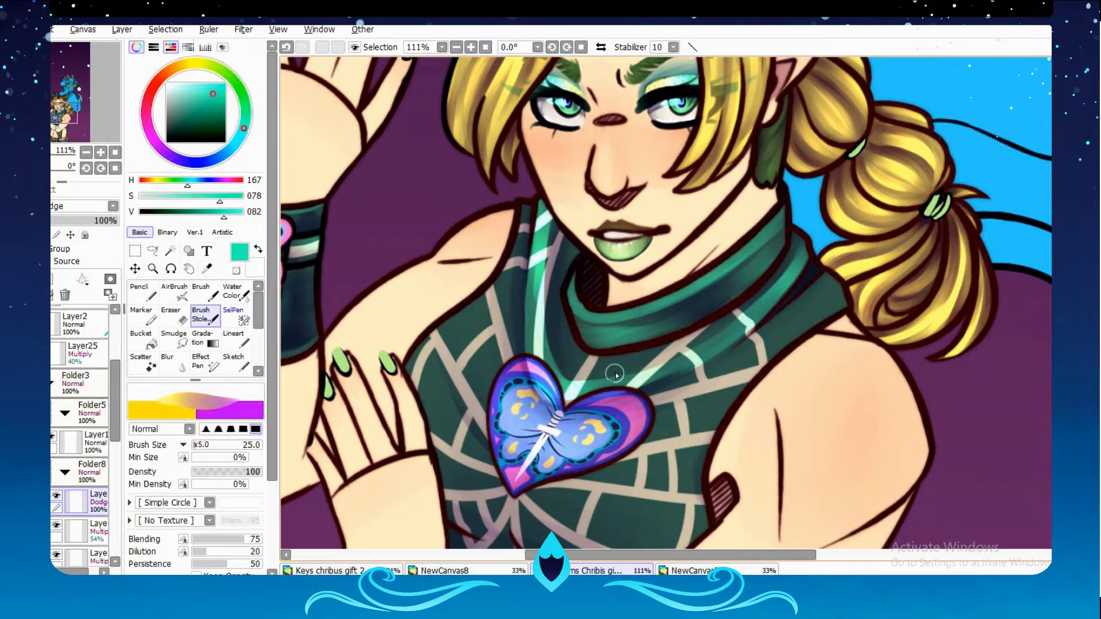
# Enlarge the brush to size 50 and paint teal highlights across the chest pattern, both sides of the top and the butterfly emblem.
pyautogui.scroll(-3, 614, 375)
pyautogui.press(']')
pyautogui.press(']')
pyautogui.press(']')
pyautogui.press(']')
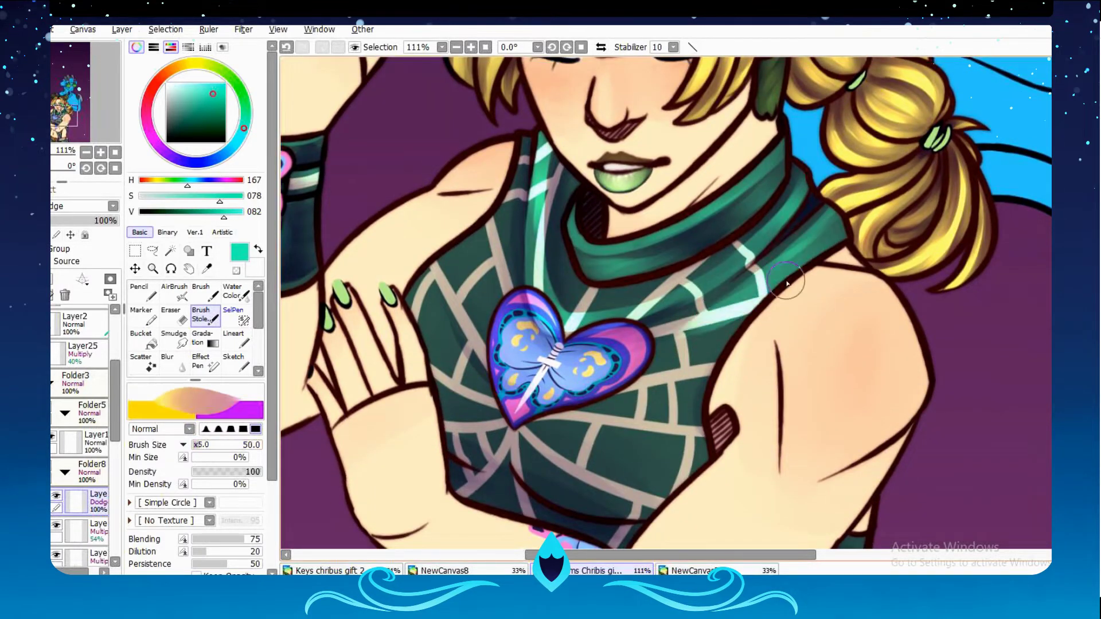
pyautogui.moveTo(498, 195)
pyautogui.mouseDown()
pyautogui.moveTo(493, 338)
pyautogui.moveTo(630, 355)
pyautogui.moveTo(458, 246)
pyautogui.moveTo(480, 318)
pyautogui.mouseUp()
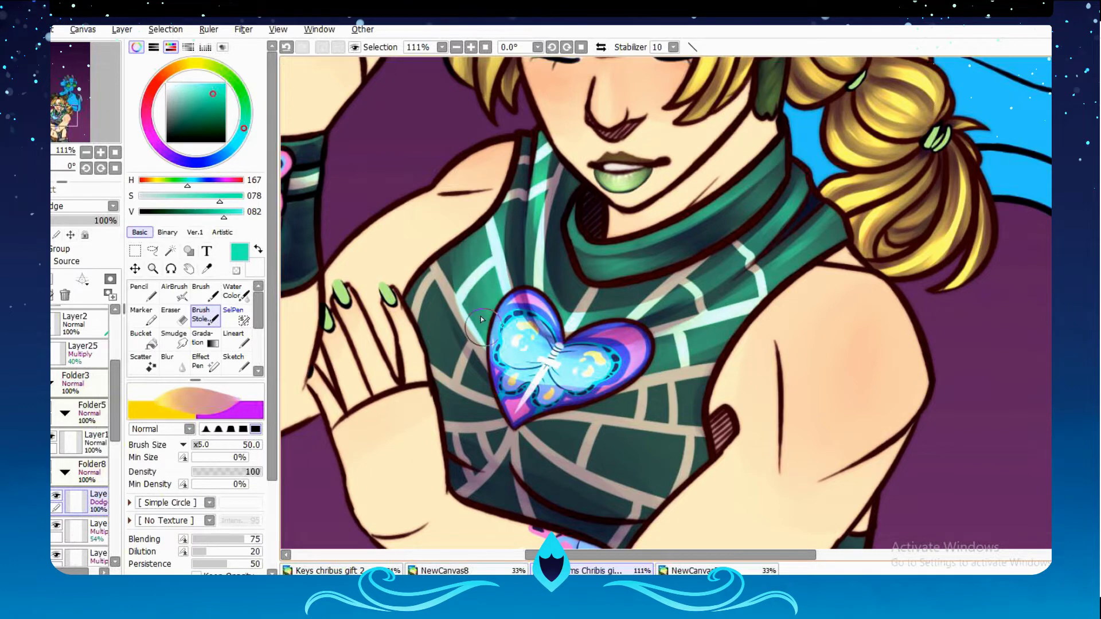
pyautogui.moveTo(492, 402)
pyautogui.mouseDown()
pyautogui.moveTo(429, 281)
pyautogui.moveTo(450, 353)
pyautogui.moveTo(645, 440)
pyautogui.moveTo(648, 461)
pyautogui.moveTo(547, 451)
pyautogui.mouseUp()
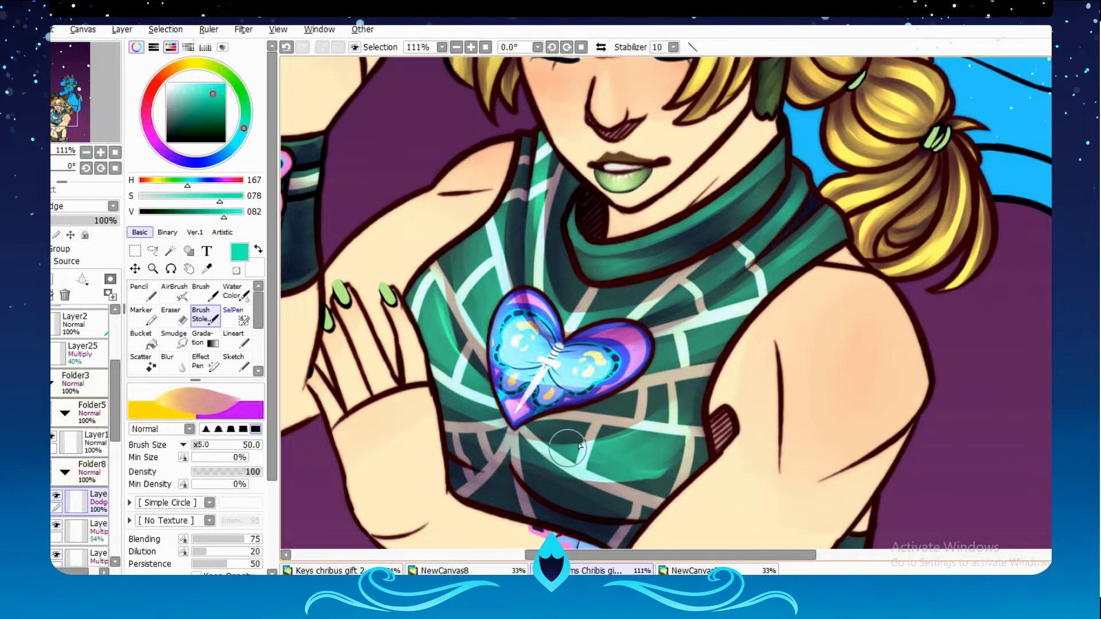
# At brush size 35, paint teal highlights on the midriff strip, belt loops and trousers around the belt.
pyautogui.scroll(-5, 579, 446)
pyautogui.press('[')
pyautogui.press('[')
pyautogui.moveTo(622, 392); pyautogui.dragTo(876, 218)
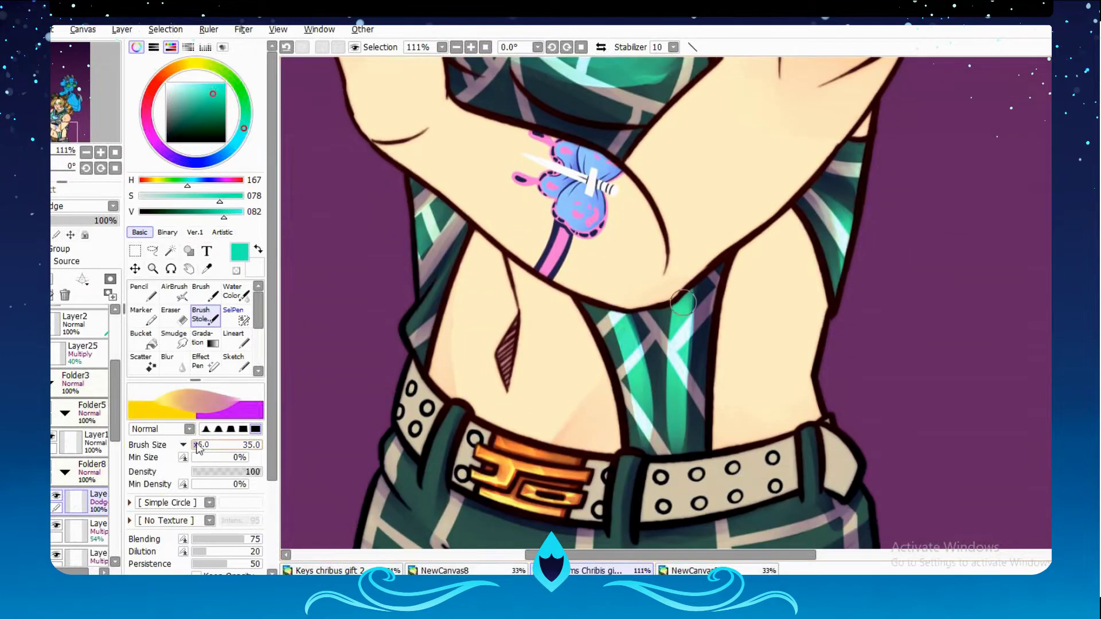
pyautogui.moveTo(578, 401); pyautogui.dragTo(636, 315)
pyautogui.moveTo(653, 453); pyautogui.dragTo(693, 304)
pyautogui.scroll(-3, 381, 290)
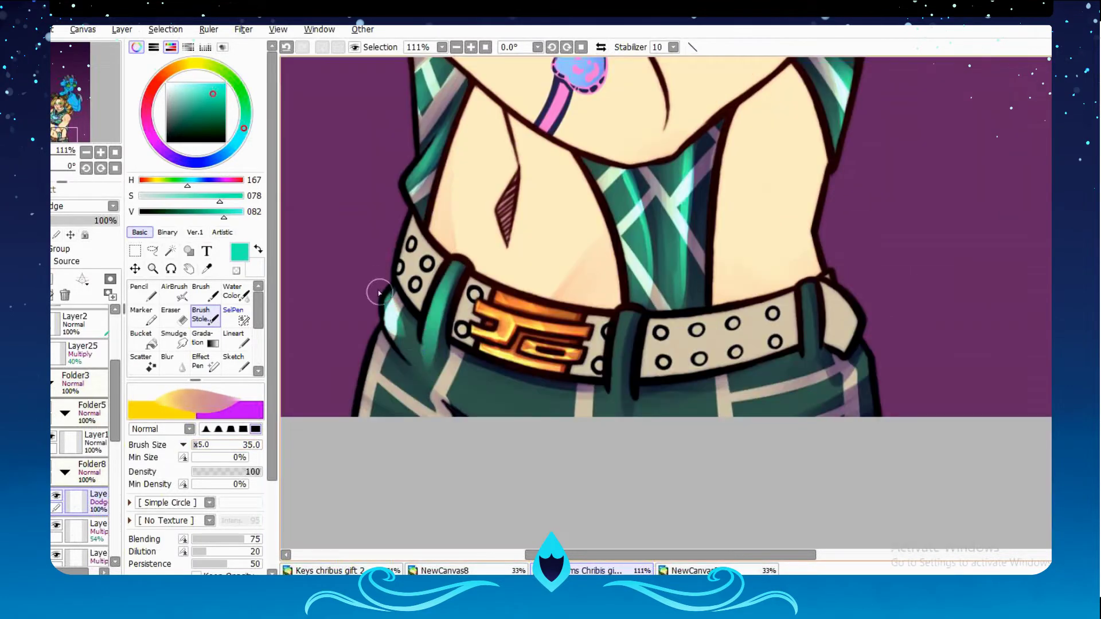
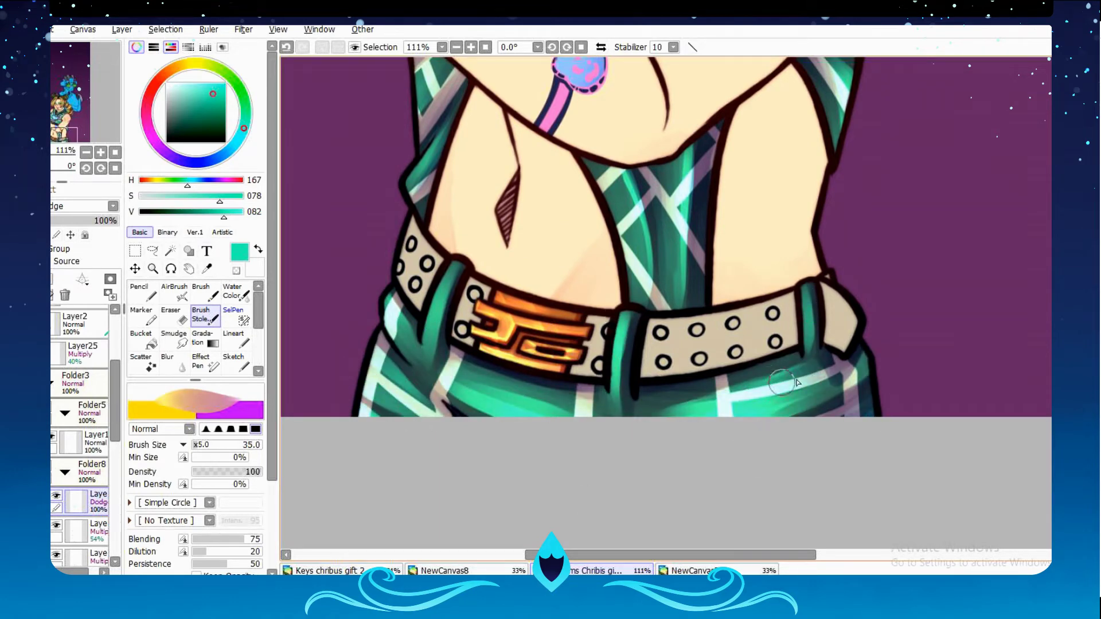
# On a Normal layer above the skin, airbrush muted red shading (HSV 3, 37, 70) at size 30 around the nose, brow bridge and inner ear.
pyautogui.hotkey('ctrl', '-')
pyautogui.hotkey('ctrl', '-')
pyautogui.hotkey('ctrl', '-')
pyautogui.hotkey('ctrl', '-')
pyautogui.hotkey('ctrl', '-')
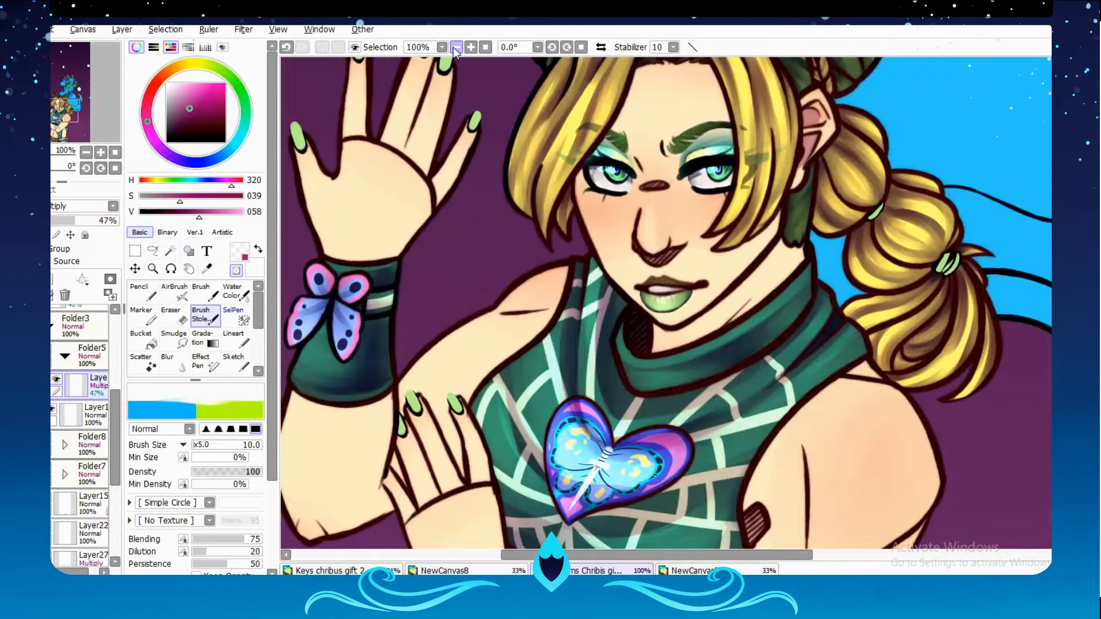
pyautogui.moveTo(480, 175); pyautogui.dragTo(785, 537)
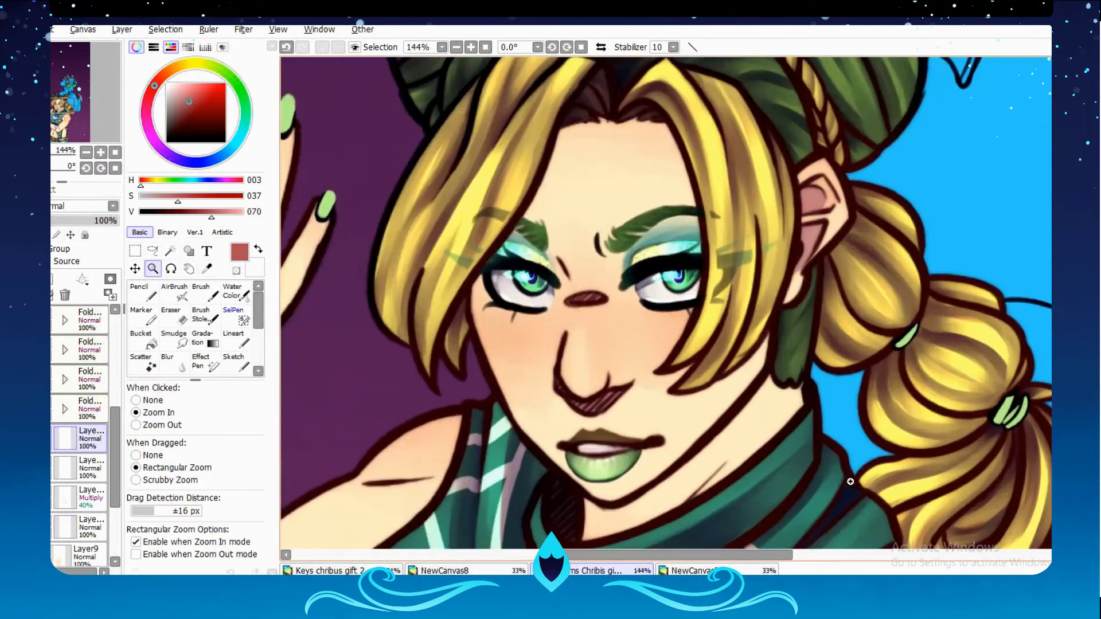
pyautogui.hotkey('ctrl', '+')
pyautogui.click(200, 451)
pyautogui.moveTo(200, 451); pyautogui.dragTo(195, 451)
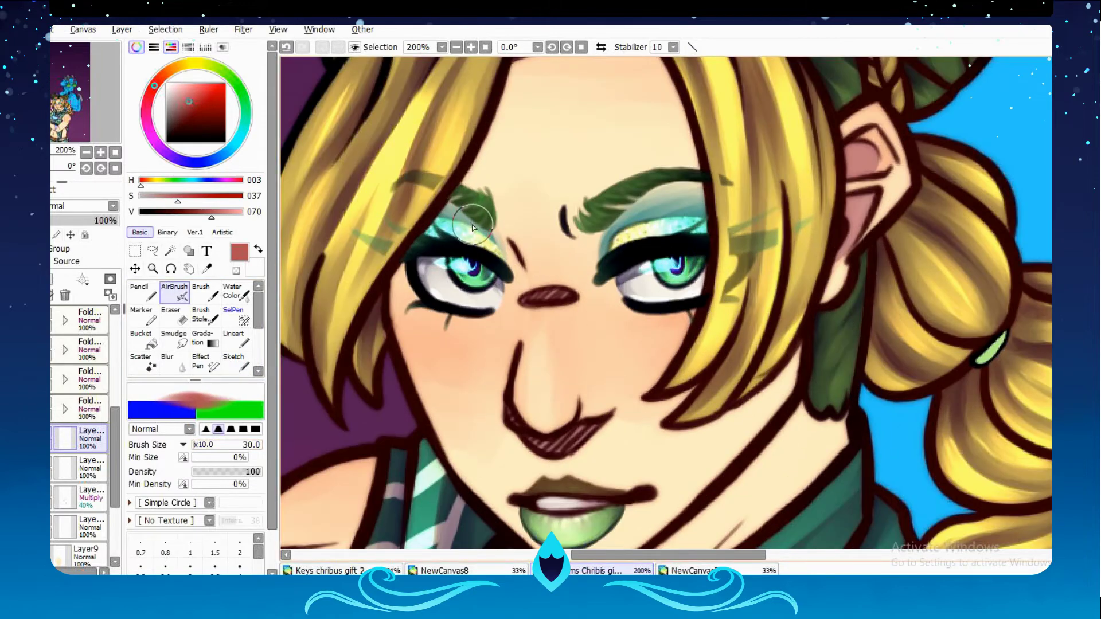
pyautogui.moveTo(500, 209); pyautogui.dragTo(513, 427)
pyautogui.moveTo(630, 269); pyautogui.dragTo(571, 445)
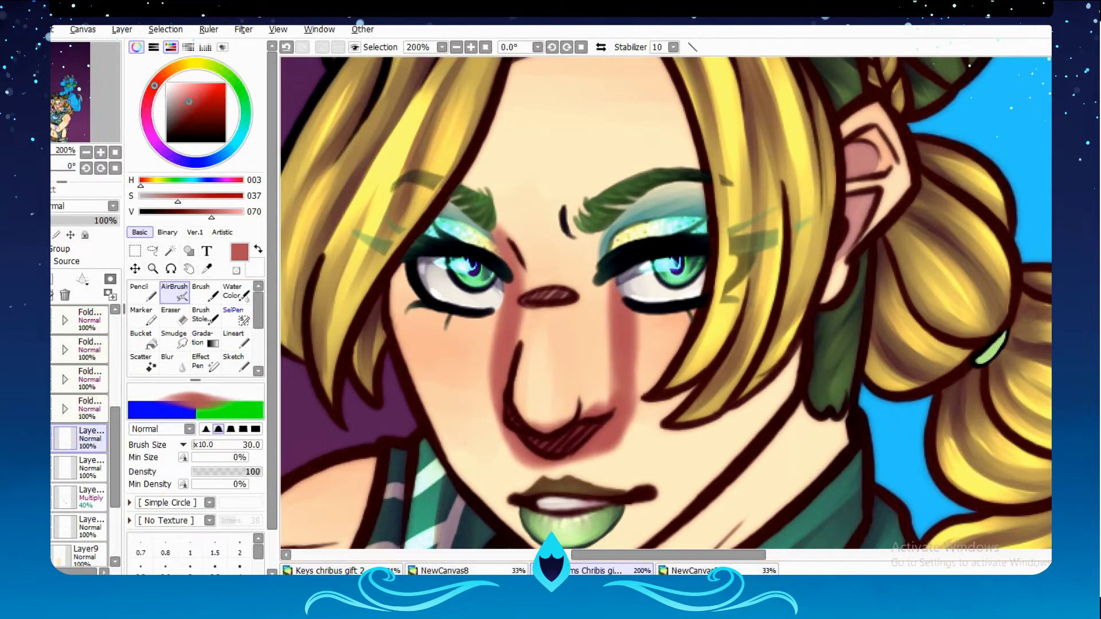
pyautogui.moveTo(570, 261); pyautogui.dragTo(601, 310)
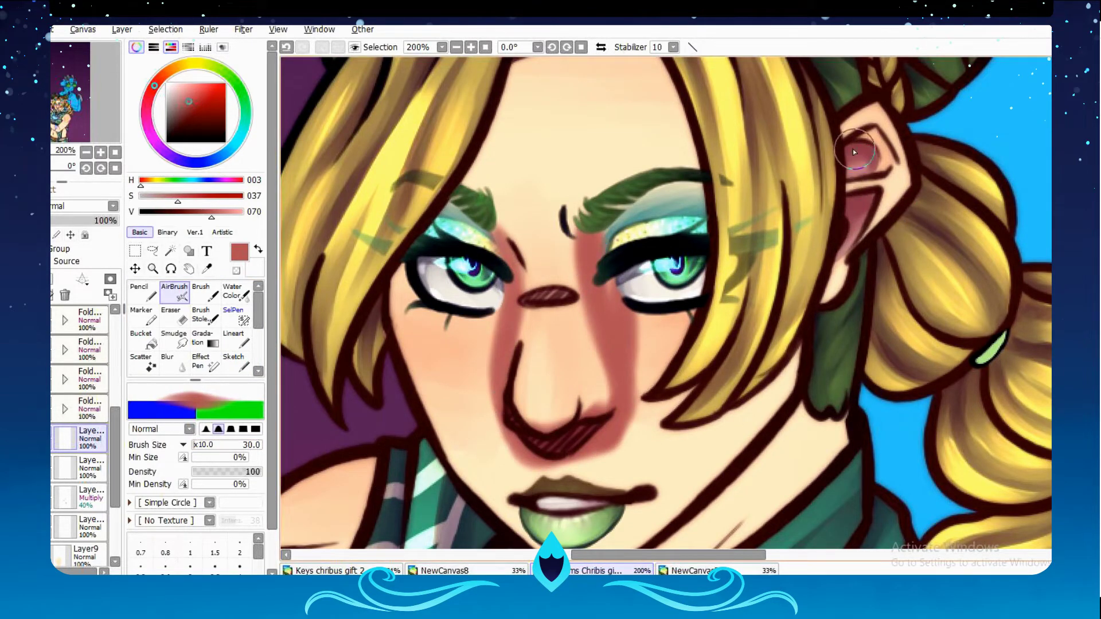
# Soften the red shading around the nose into the cheeks and brow bridge with the transparent blending brush at size 40.
pyautogui.press('b')
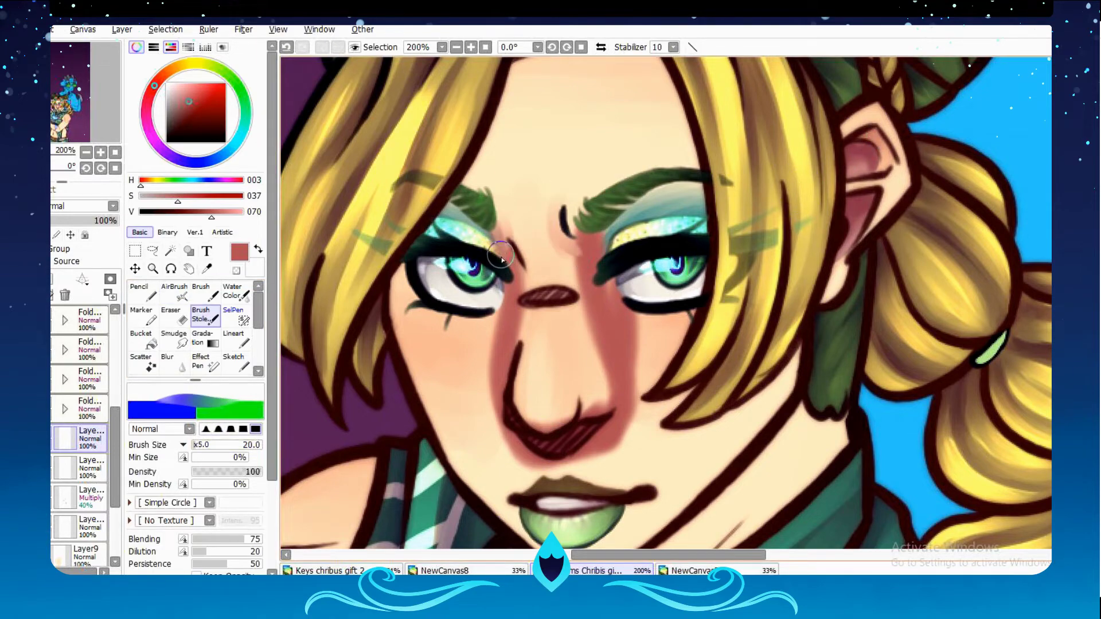
pyautogui.press('e')
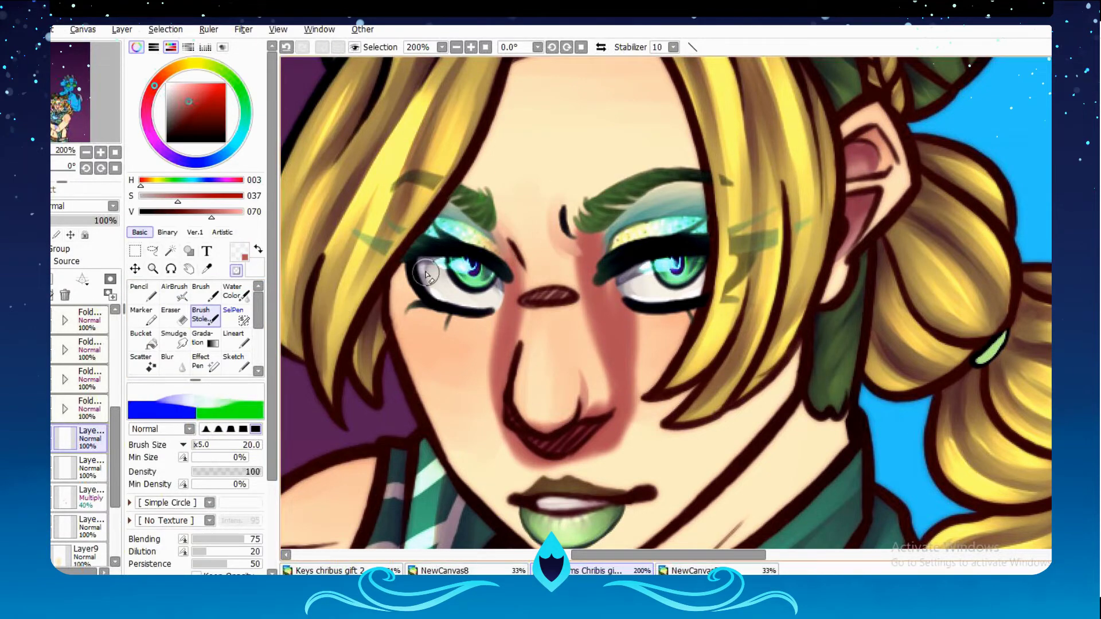
pyautogui.scroll(-2, 426, 274)
pyautogui.scroll(2, 426, 380)
pyautogui.press('e')
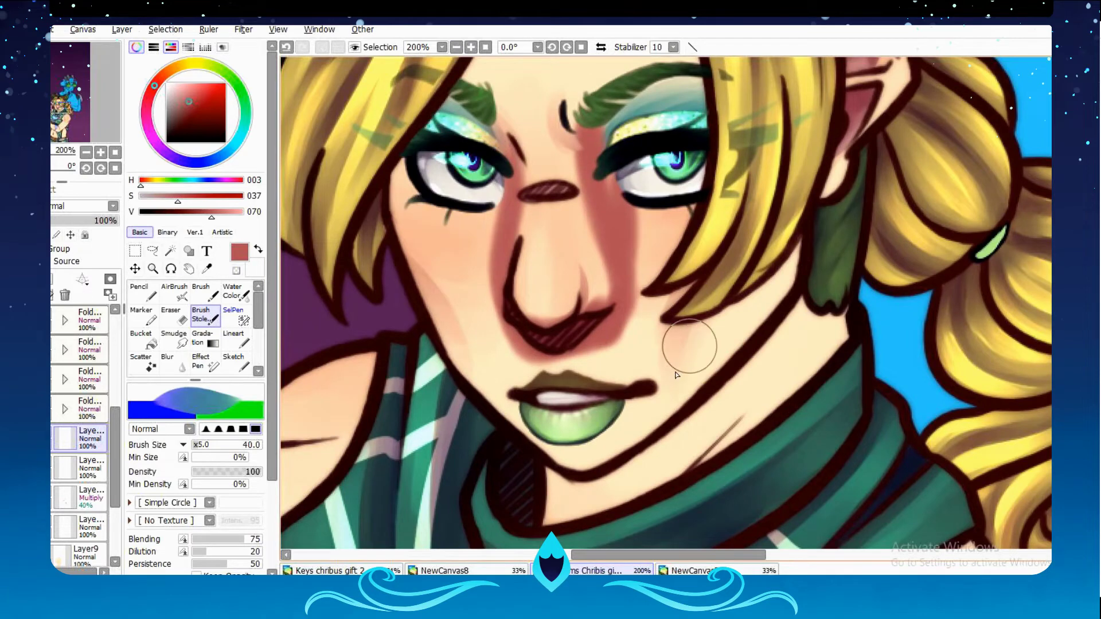
pyautogui.press('e')
pyautogui.moveTo(607, 149)
pyautogui.mouseDown()
pyautogui.moveTo(648, 269)
pyautogui.moveTo(626, 344)
pyautogui.moveTo(614, 135)
pyautogui.mouseUp()
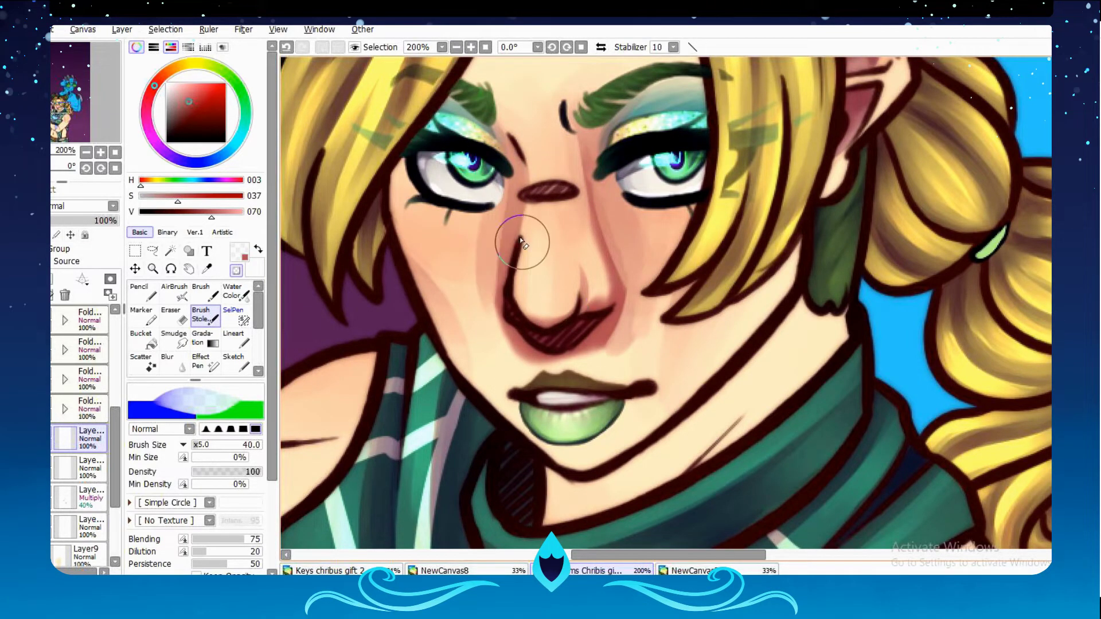
pyautogui.moveTo(521, 239)
pyautogui.mouseDown()
pyautogui.moveTo(482, 318)
pyautogui.moveTo(574, 378)
pyautogui.moveTo(626, 330)
pyautogui.mouseUp()
pyautogui.moveTo(658, 290); pyautogui.dragTo(473, 306)
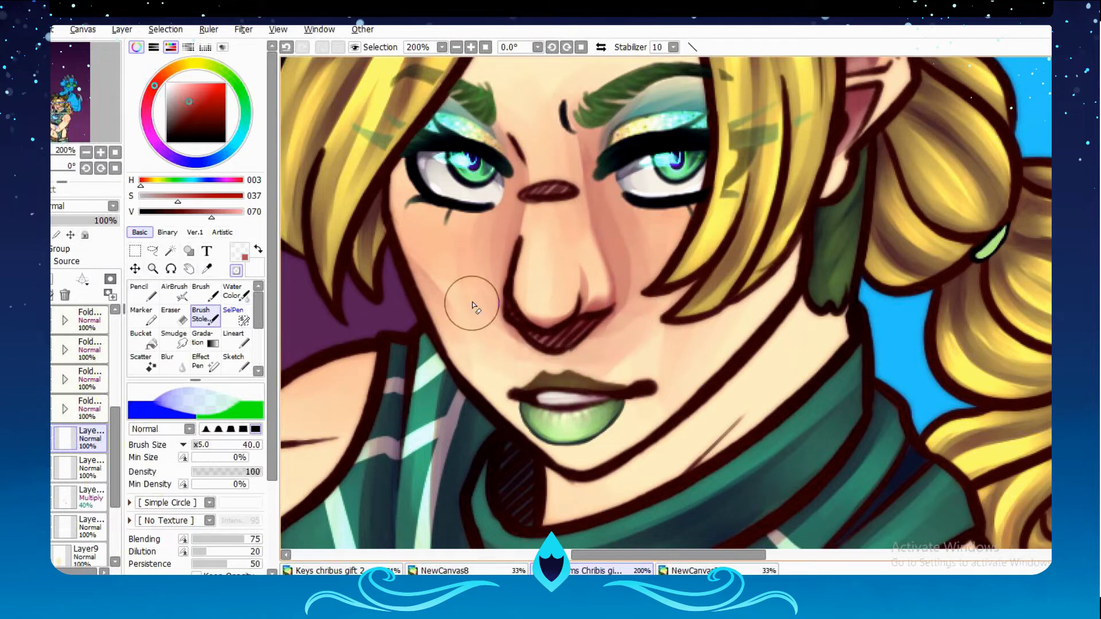
pyautogui.moveTo(590, 120); pyautogui.dragTo(574, 346)
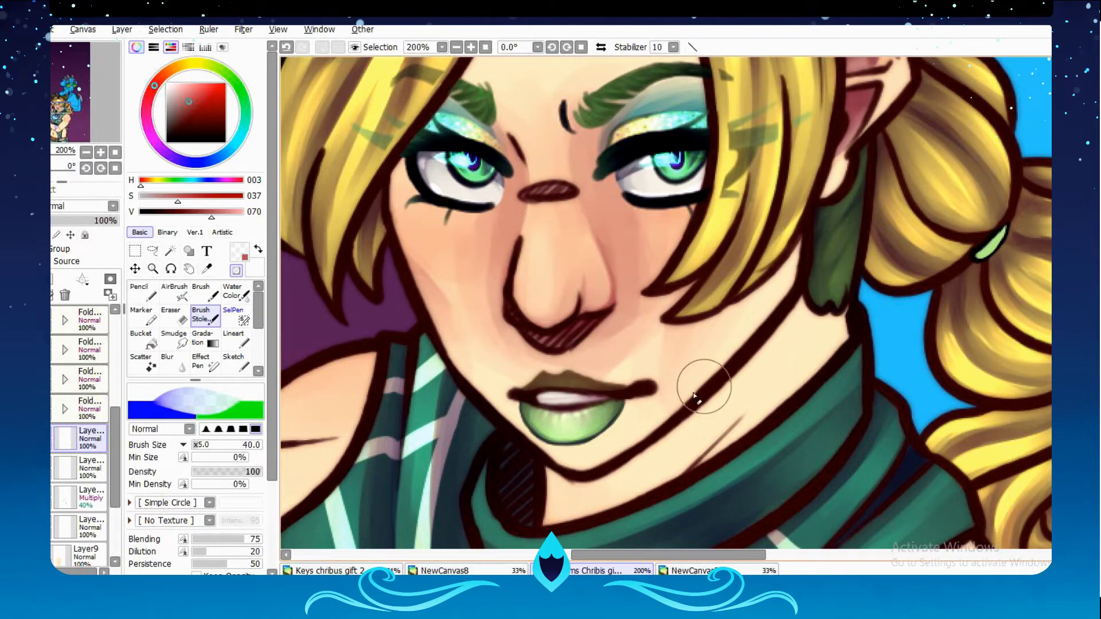
# Paint red shading onto the neck under the chin and along the jaw at brush size 25.
pyautogui.scroll(1, 423, 126)
pyautogui.press('x')
pyautogui.press('[')
pyautogui.press('[')
pyautogui.press('[')
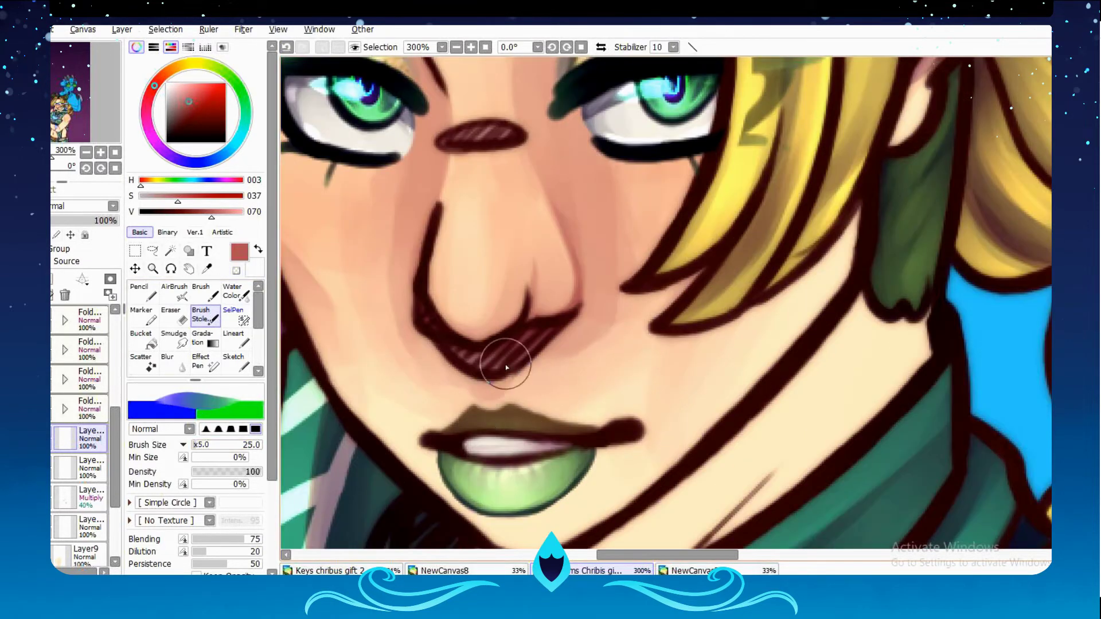
pyautogui.click(457, 47)
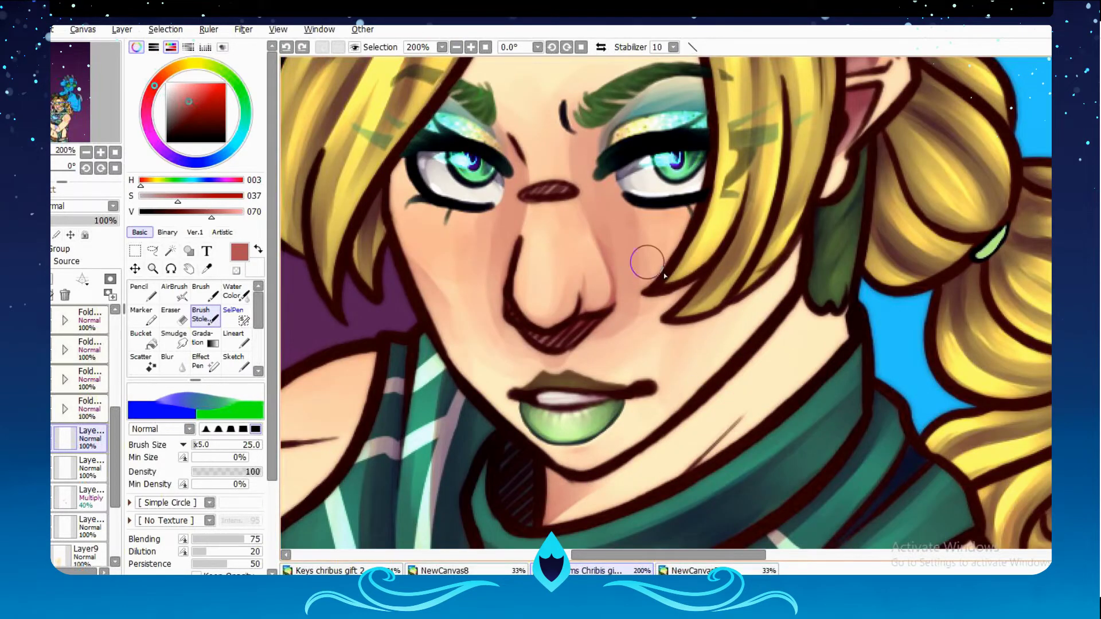
pyautogui.moveTo(705, 458); pyautogui.dragTo(842, 312)
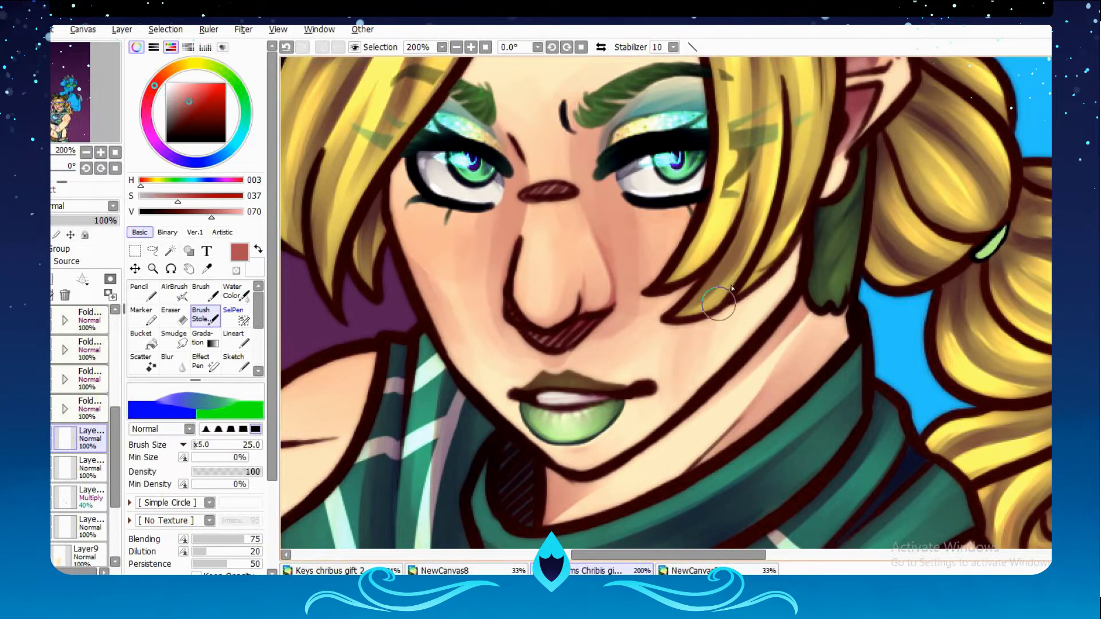
# Soften the cheek shading with the transparent brush at size 25 and brush red shading onto the forehead above the brows.
pyautogui.press('x')
pyautogui.moveTo(636, 261); pyautogui.dragTo(682, 228)
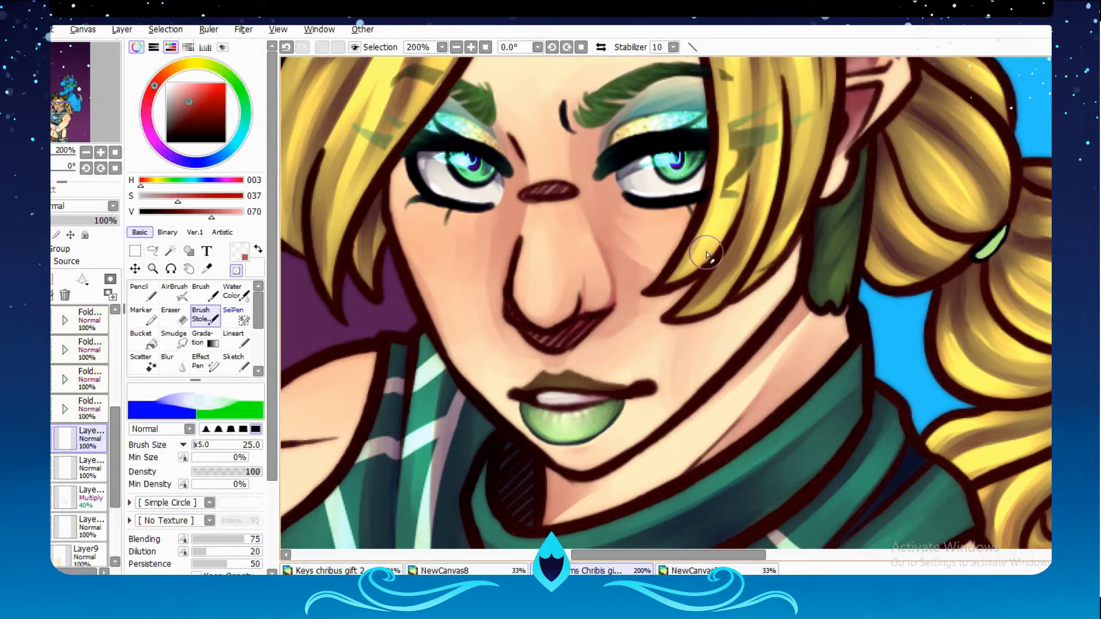
pyautogui.scroll(-2, 509, 235)
pyautogui.scroll(2, 586, 235)
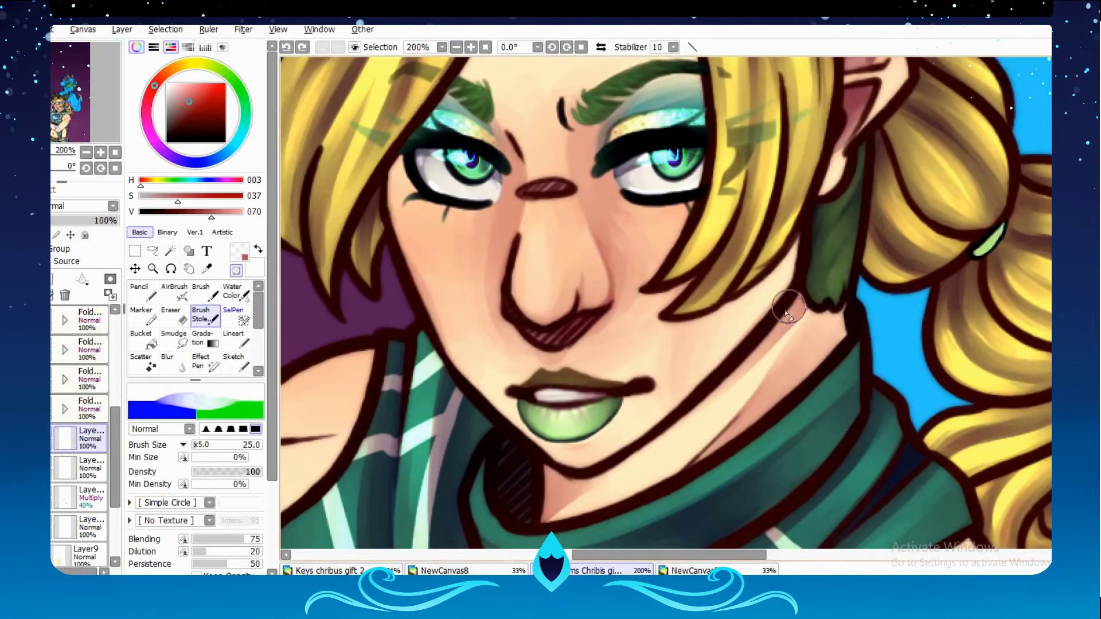
pyautogui.hotkey('ctrl', 'z')
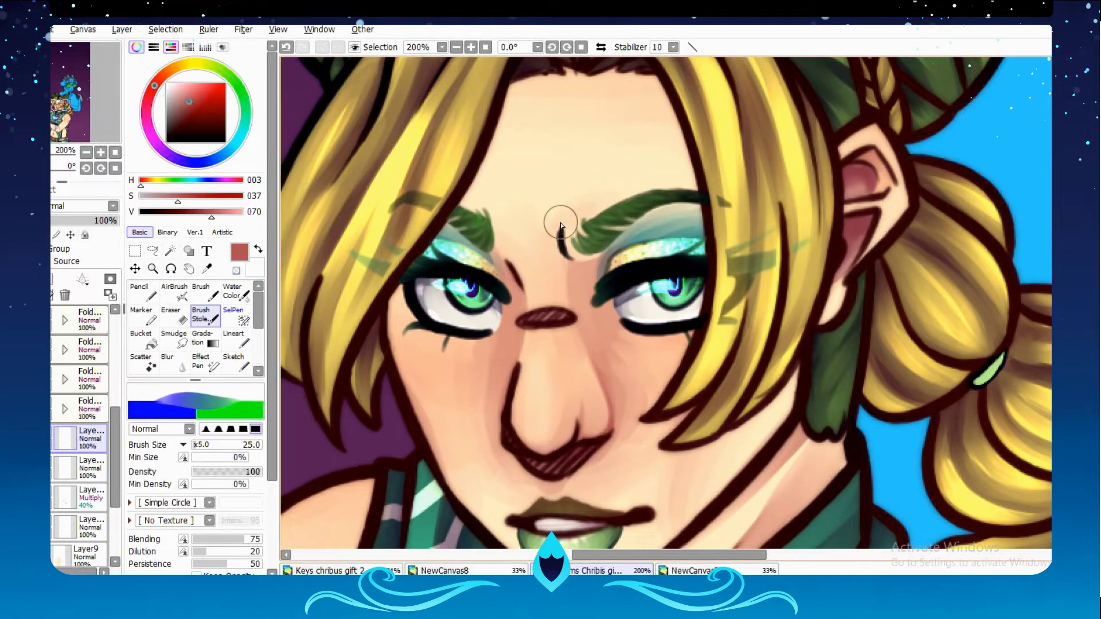
pyautogui.moveTo(560, 222); pyautogui.dragTo(448, 179)
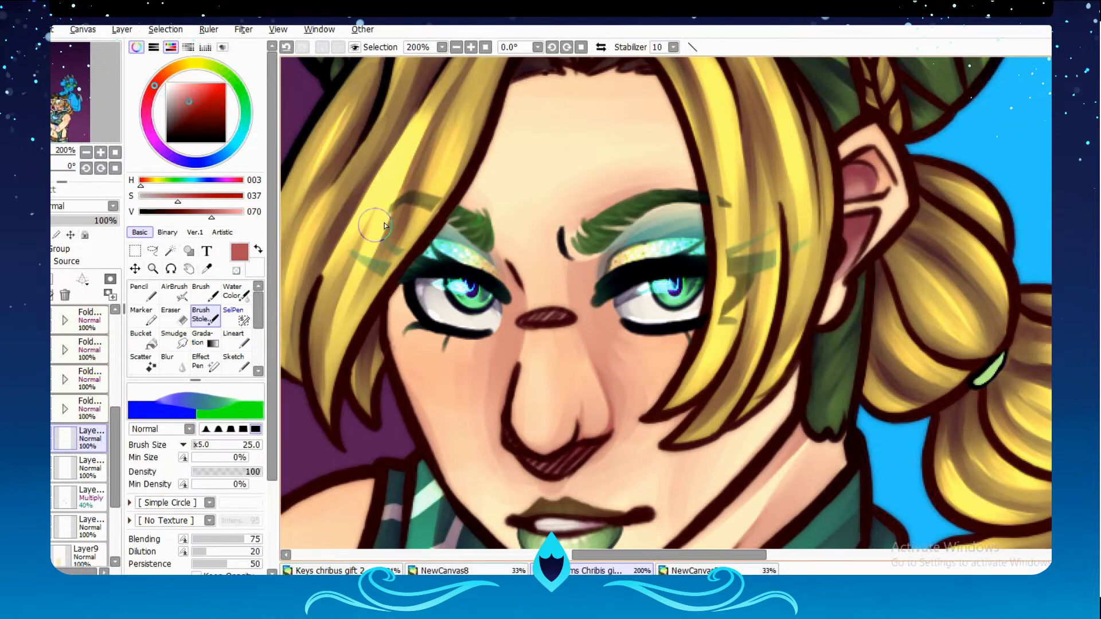
# Shade the shoulder and upper arm beside the green top with red at brush size 55.
pyautogui.scroll(-2, 316, 263)
pyautogui.scroll(2, 401, 275)
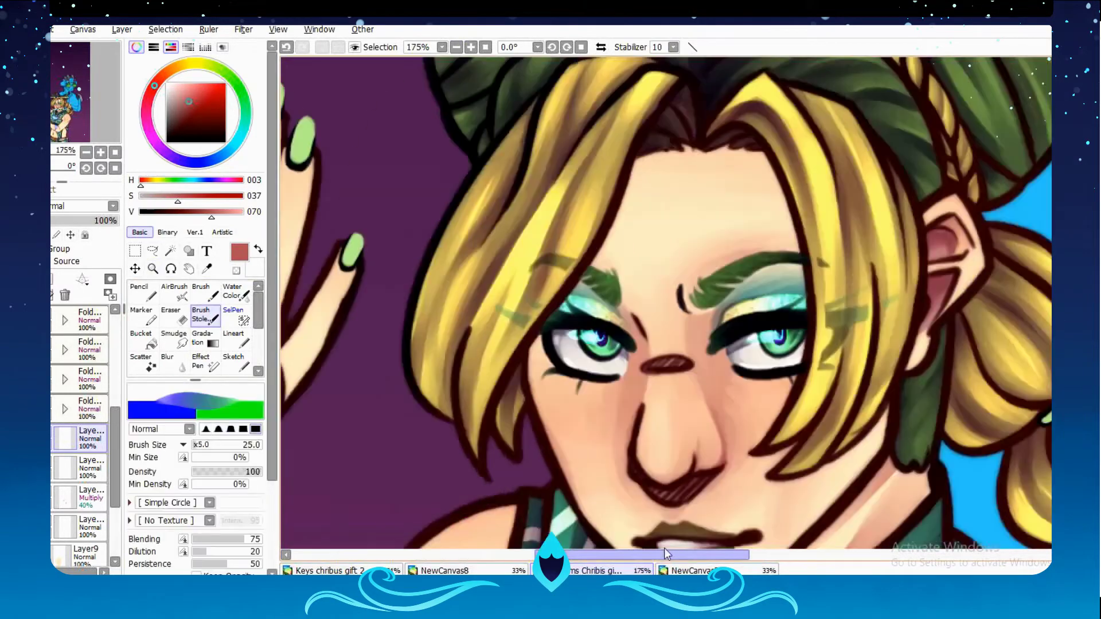
pyautogui.moveTo(428, 516); pyautogui.dragTo(574, 295)
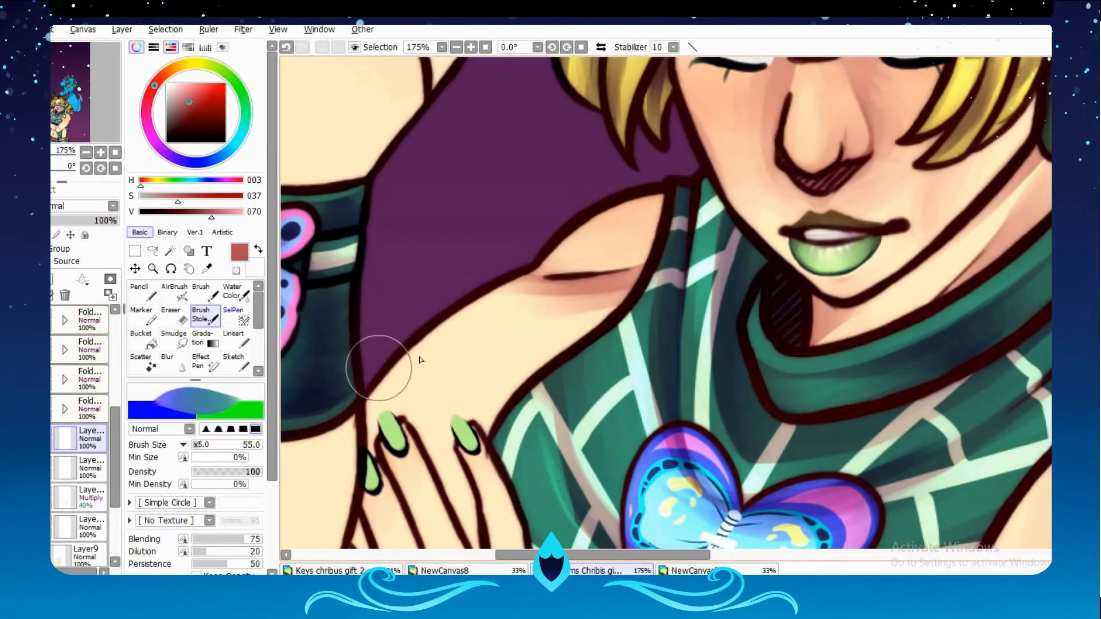
pyautogui.scroll(-2, 434, 312)
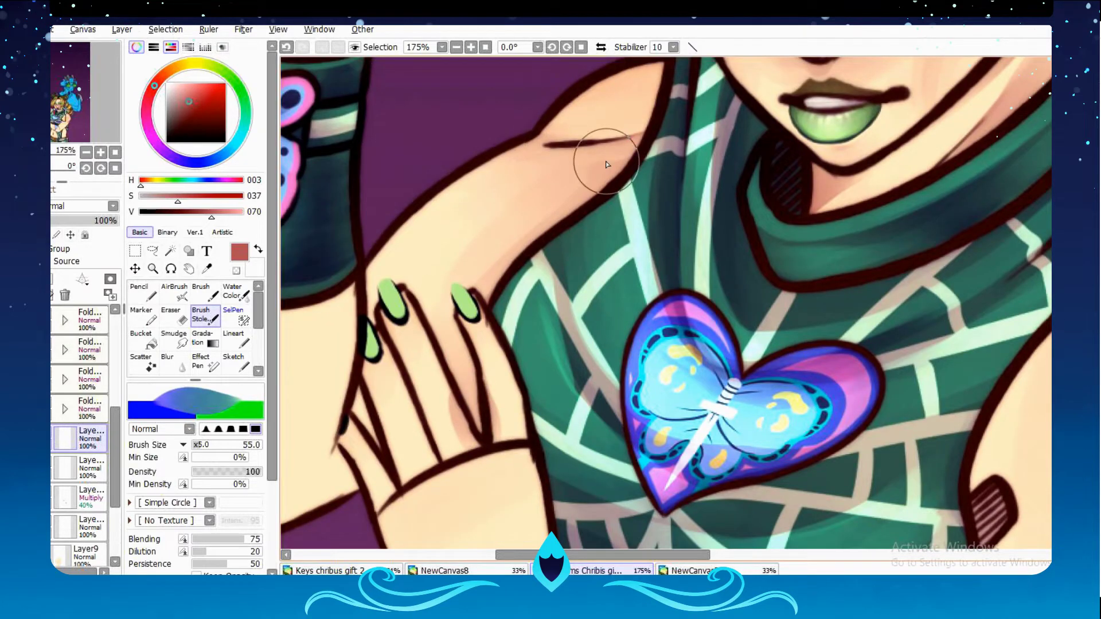
# Reduce the brush to size 15, shade the gaps between the lower hand's fingers with red and soften them with transparency.
pyautogui.scroll(-3, 480, 245)
pyautogui.scroll(4, 369, 491)
pyautogui.press('[')
pyautogui.press('[')
pyautogui.press('[')
pyautogui.press('[')
pyautogui.press('[')
pyautogui.press('[')
pyautogui.press('[')
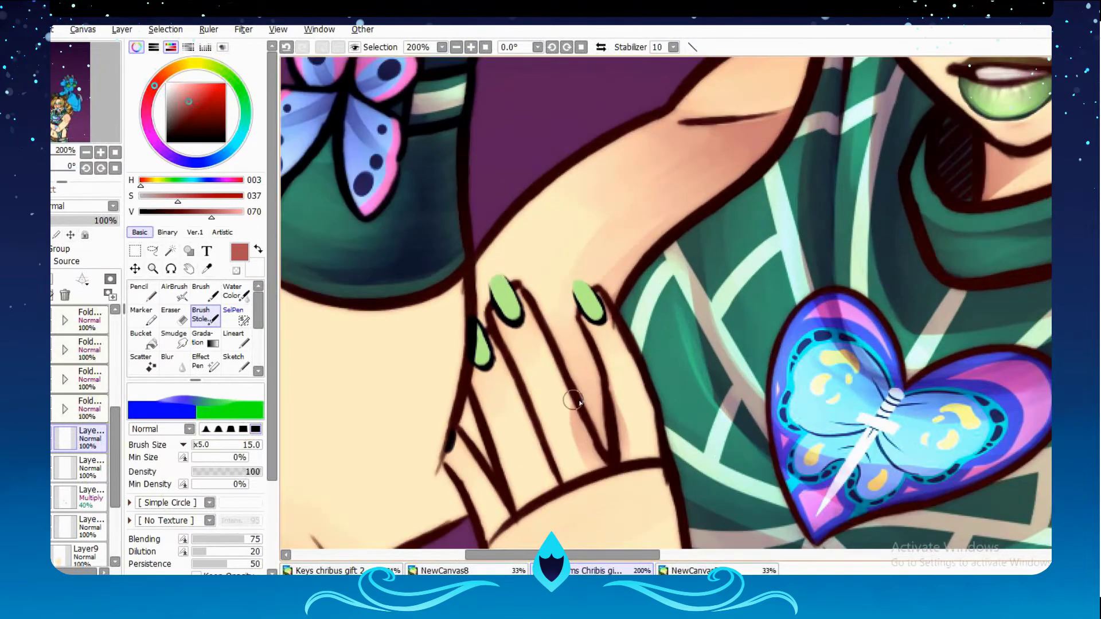
pyautogui.press('a')
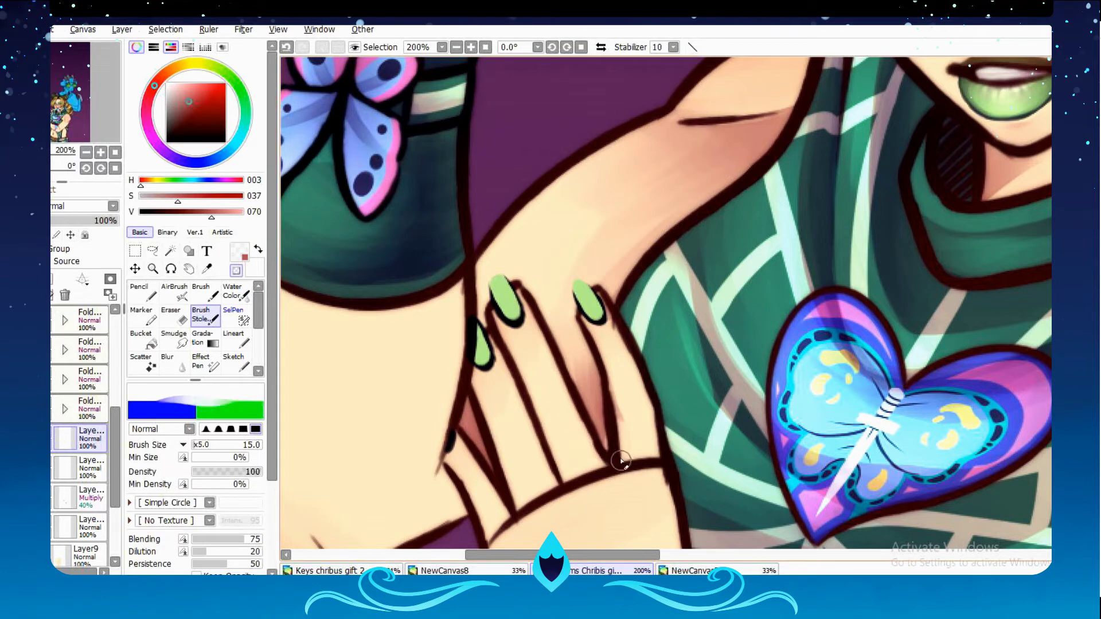
# Enlarge the brush to size 65 and paint red shading on the forearm below the butterfly wristband.
pyautogui.scroll(-1, 665, 539)
pyautogui.press('a')
pyautogui.press(']')
pyautogui.press(']')
pyautogui.press(']')
pyautogui.press(']')
pyautogui.press(']')
pyautogui.press(']')
pyautogui.press(']')
pyautogui.press(']')
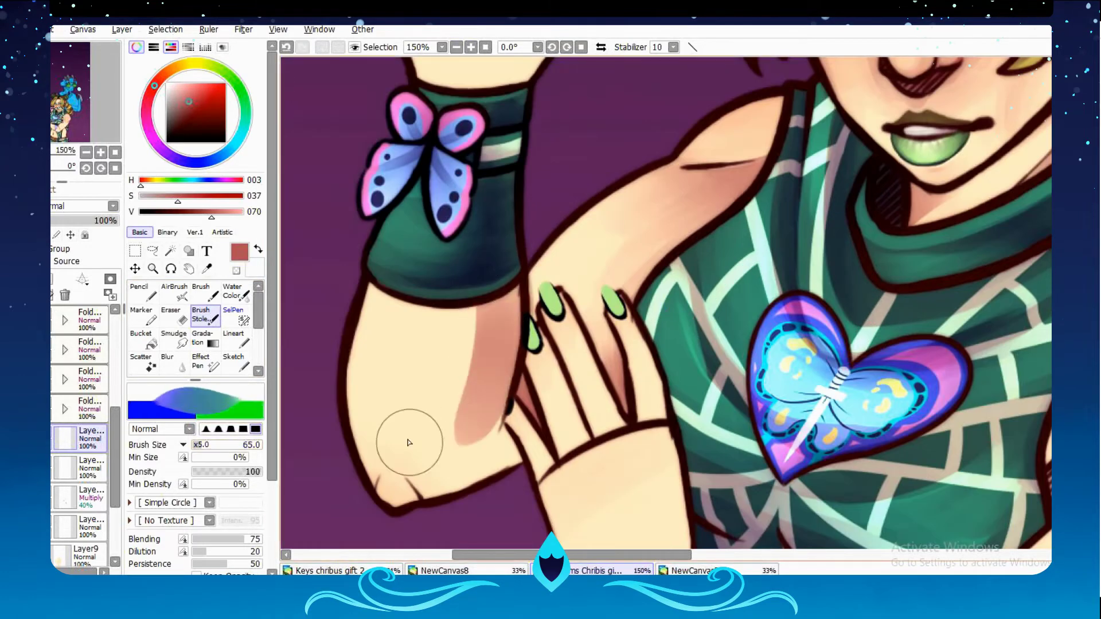
pyautogui.moveTo(490, 418)
pyautogui.mouseDown()
pyautogui.moveTo(400, 469)
pyautogui.moveTo(374, 431)
pyautogui.moveTo(410, 446)
pyautogui.mouseUp()
# Refine the forearm and elbow shading with red at size 30, then lighten the forearm's inner edge with the transparent brush at size 10.
pyautogui.press('[')
pyautogui.press('[')
pyautogui.press('[')
pyautogui.press('[')
pyautogui.press('[')
pyautogui.press('[')
pyautogui.press('[')
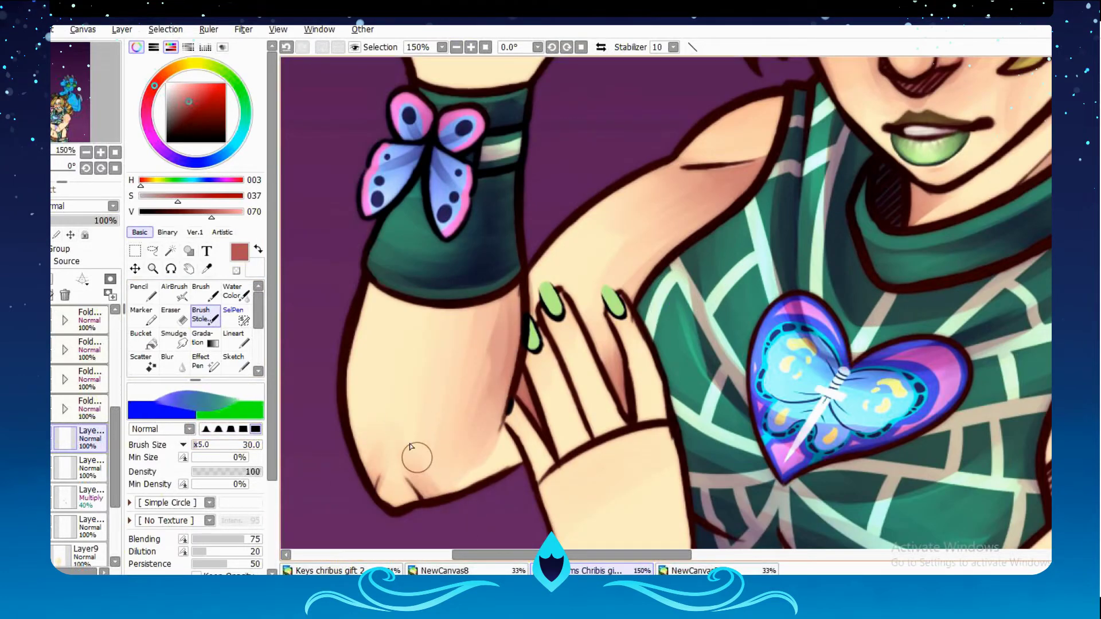
pyautogui.moveTo(476, 292); pyautogui.dragTo(447, 441)
pyautogui.press('a')
pyautogui.press('[')
pyautogui.press('[')
pyautogui.press('[')
pyautogui.press('[')
pyautogui.press('[')
pyautogui.press('[')
pyautogui.hotkey('ctrl', 'z')
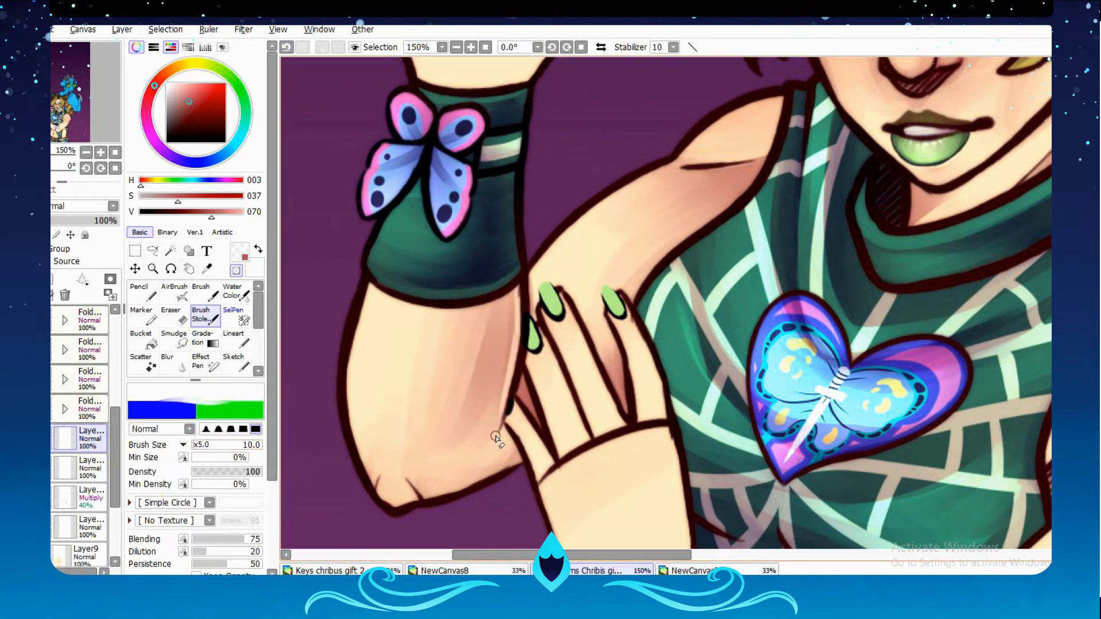
# Shade the fingers and thumb of the raised hand with red at brush size 35.
pyautogui.scroll(5, 522, 453)
pyautogui.press('a')
pyautogui.press(']')
pyautogui.press(']')
pyautogui.press(']')
pyautogui.press(']')
pyautogui.press(']')
pyautogui.press(']')
pyautogui.press(']')
pyautogui.moveTo(239, 402); pyautogui.dragTo(155, 401)
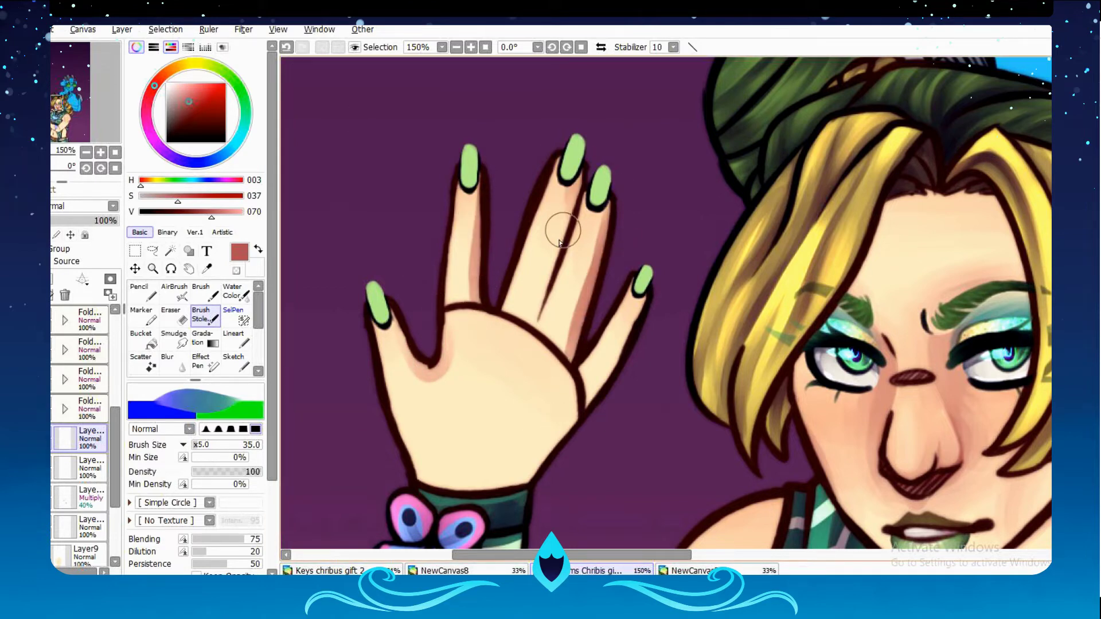
pyautogui.moveTo(561, 244); pyautogui.dragTo(541, 319)
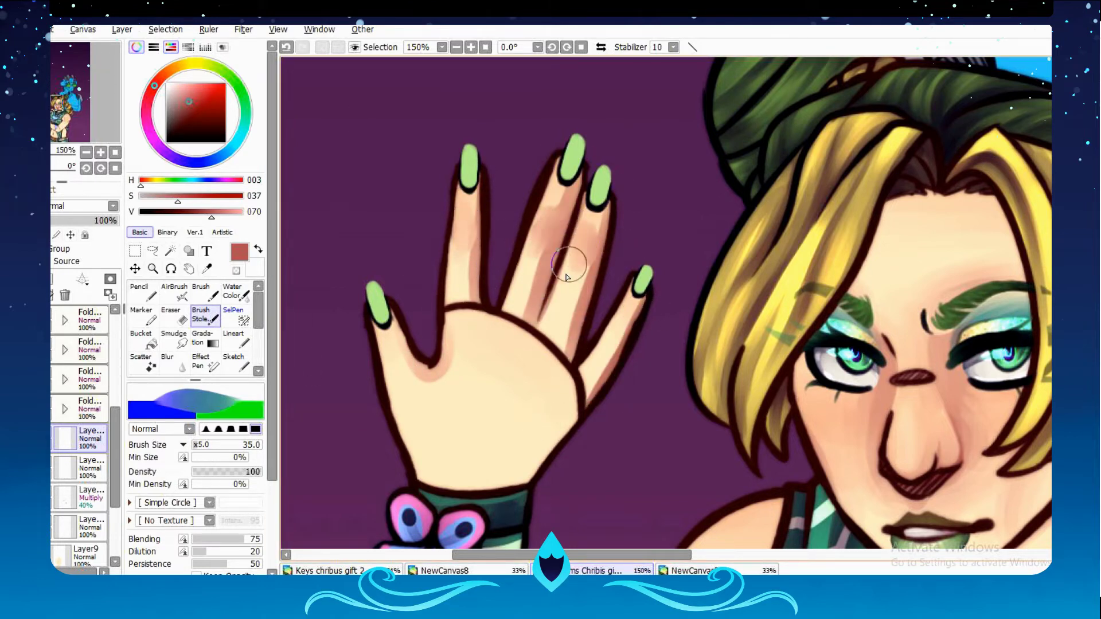
# Undo the last stroke, repaint red shading on the back of the raised hand below the knuckles and soften it with transparency.
pyautogui.scroll(-1, 572, 399)
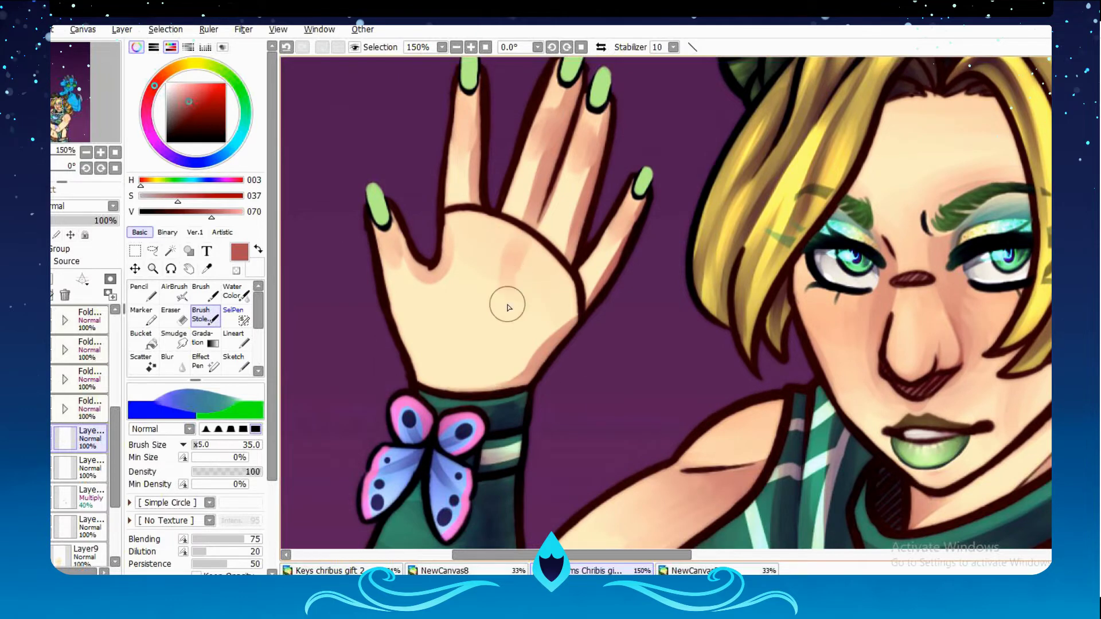
pyautogui.click(286, 47)
pyautogui.moveTo(487, 235); pyautogui.dragTo(479, 295)
pyautogui.moveTo(516, 246); pyautogui.dragTo(475, 344)
pyautogui.moveTo(459, 201)
pyautogui.mouseDown()
pyautogui.moveTo(465, 338)
pyautogui.moveTo(488, 295)
pyautogui.mouseUp()
pyautogui.press('x')
pyautogui.moveTo(516, 243)
pyautogui.mouseDown()
pyautogui.moveTo(475, 326)
pyautogui.moveTo(455, 209)
pyautogui.mouseUp()
# Add red shading along the lower hand's fingers at brush size 15.
pyautogui.scroll(-4, 434, 330)
pyautogui.scroll(5, 453, 212)
pyautogui.press('x')
pyautogui.press('[')
pyautogui.press('[')
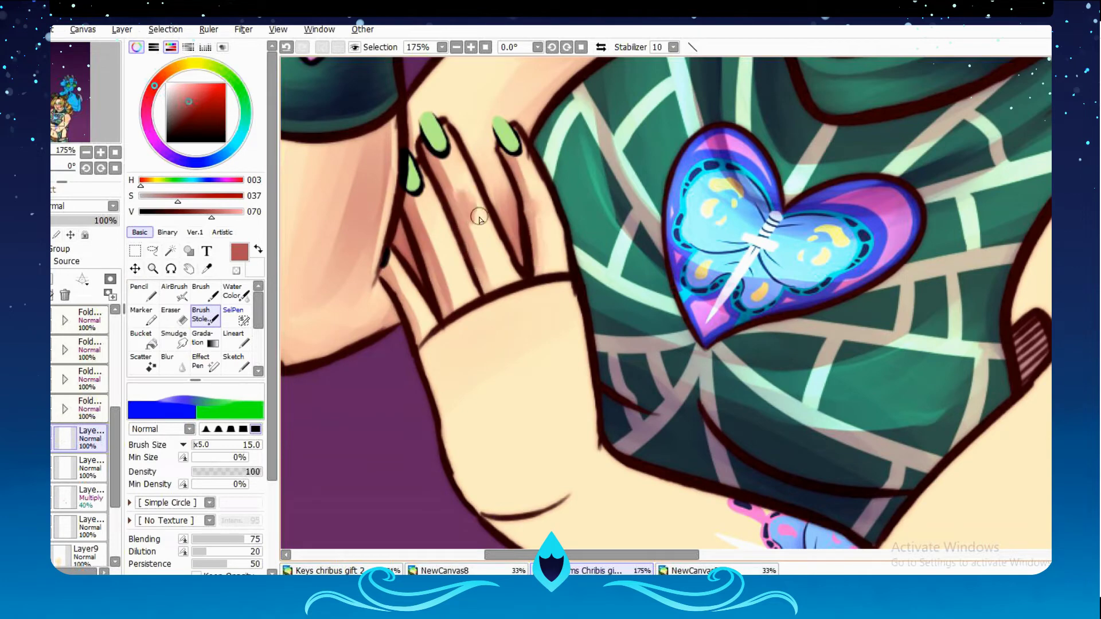
# Paint red tendon shadows below the knuckles on the back of the lower hand at brush size 25.
pyautogui.scroll(-3, 491, 501)
pyautogui.press(']')
pyautogui.moveTo(553, 212); pyautogui.dragTo(562, 318)
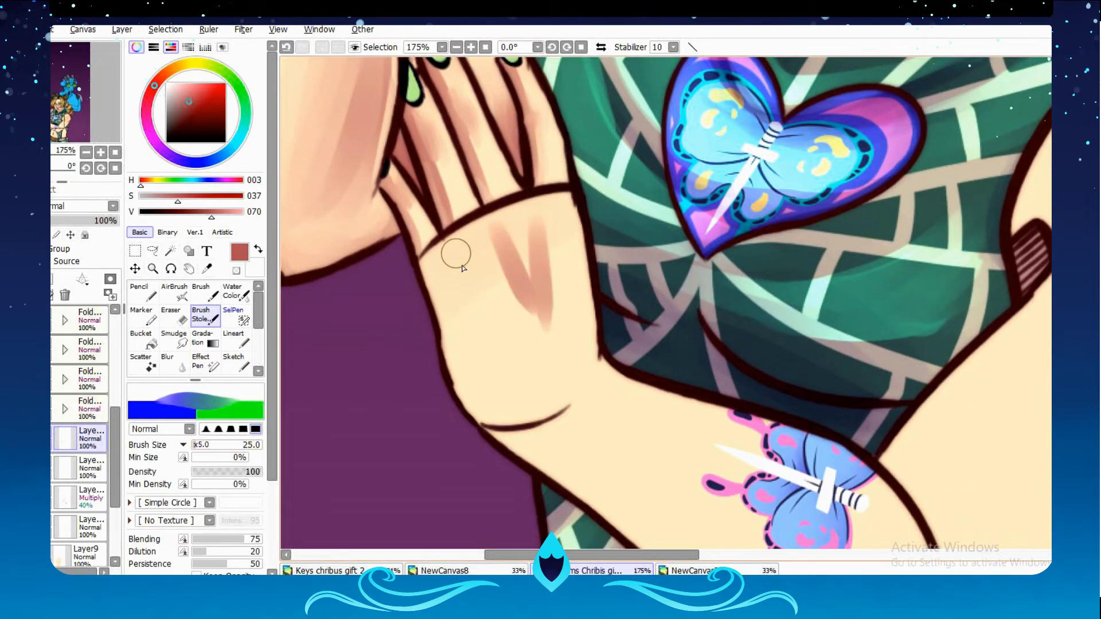
pyautogui.moveTo(507, 224); pyautogui.dragTo(533, 304)
pyautogui.moveTo(475, 262); pyautogui.dragTo(498, 304)
pyautogui.moveTo(470, 224); pyautogui.dragTo(560, 304)
# Soften the tendon shadows on the lower hand with the transparent brush at size 35.
pyautogui.press('x')
pyautogui.press(']')
pyautogui.press(']')
pyautogui.press(']')
pyautogui.press('[')
pyautogui.press('[')
pyautogui.moveTo(504, 224); pyautogui.dragTo(516, 285)
pyautogui.moveTo(470, 235); pyautogui.dragTo(564, 302)
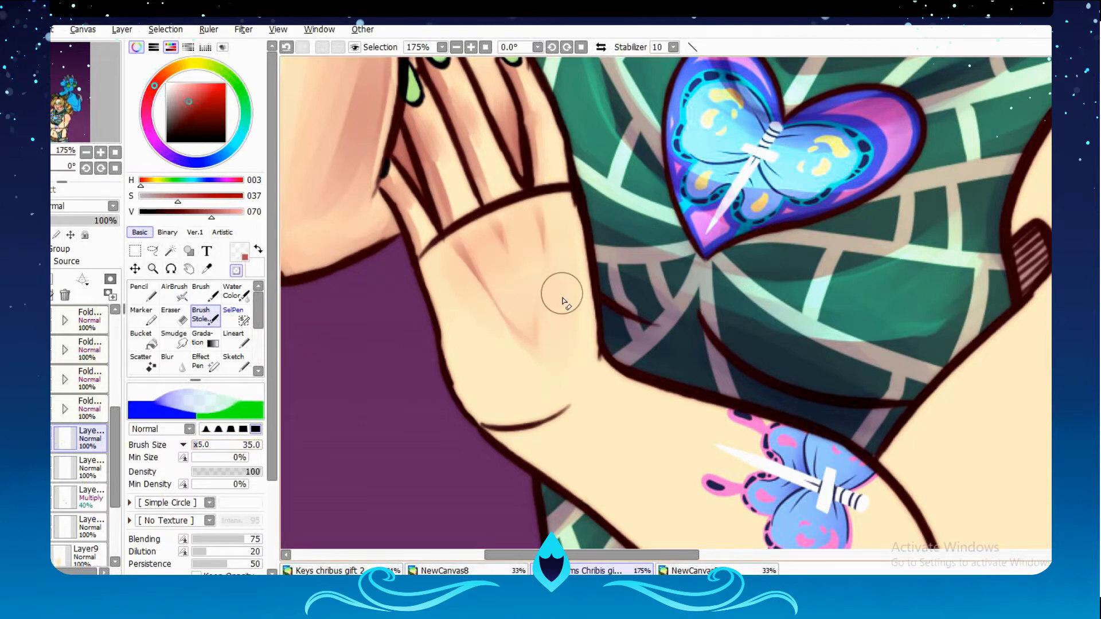
# Paint red shading along the forearm from the wrist across the butterfly tattoo to the elbow crease, softening it with transparency at size 75.
pyautogui.moveTo(710, 287); pyautogui.dragTo(571, 267)
pyautogui.press('x')
pyautogui.scroll(-1, 571, 267)
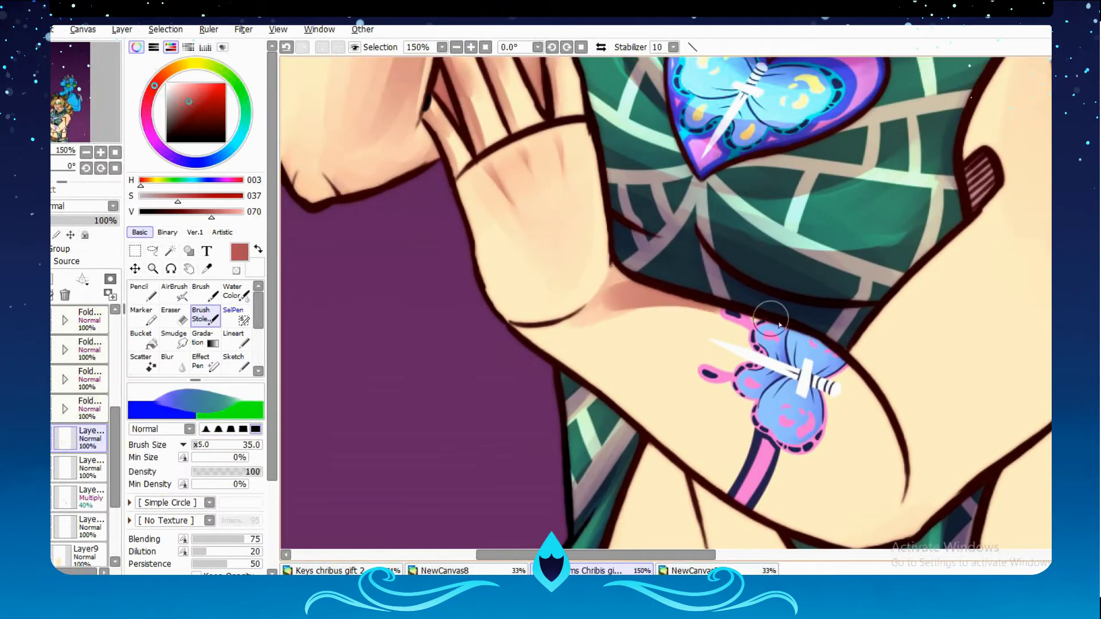
pyautogui.moveTo(768, 347); pyautogui.dragTo(605, 392)
pyautogui.moveTo(413, 320); pyautogui.dragTo(658, 418)
pyautogui.moveTo(598, 367); pyautogui.dragTo(663, 467)
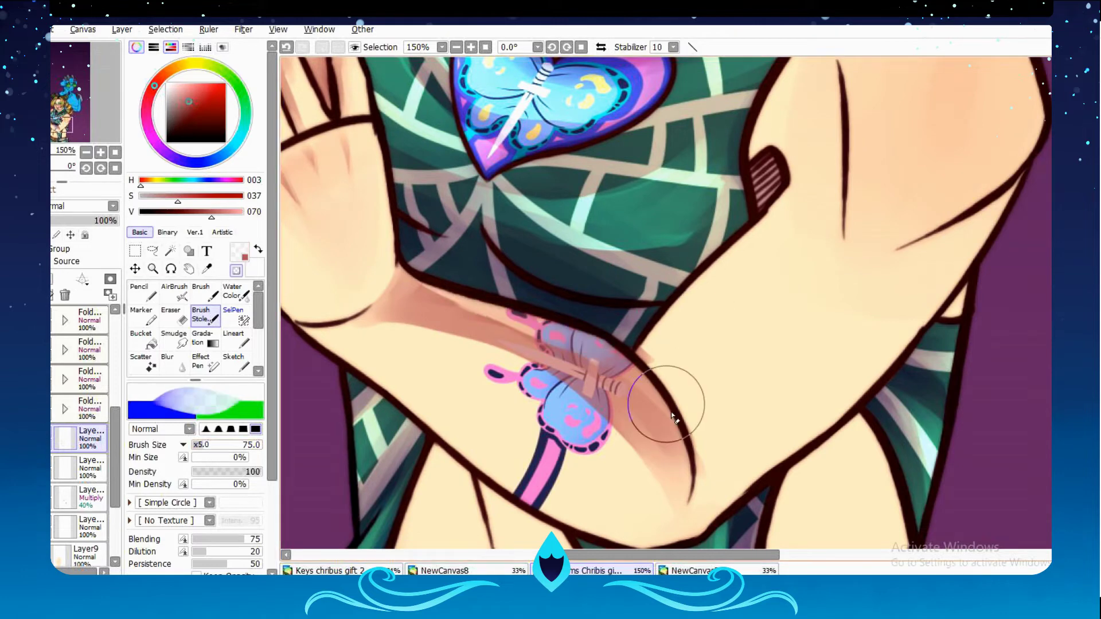
pyautogui.press('e')
pyautogui.press('e')
# Paint red shading along the upper arm's muscle lines at brush size 25 and soften it with a larger transparent brush.
pyautogui.moveTo(826, 87)
pyautogui.mouseDown()
pyautogui.moveTo(672, 254)
pyautogui.moveTo(749, 418)
pyautogui.moveTo(868, 372)
pyautogui.mouseUp()
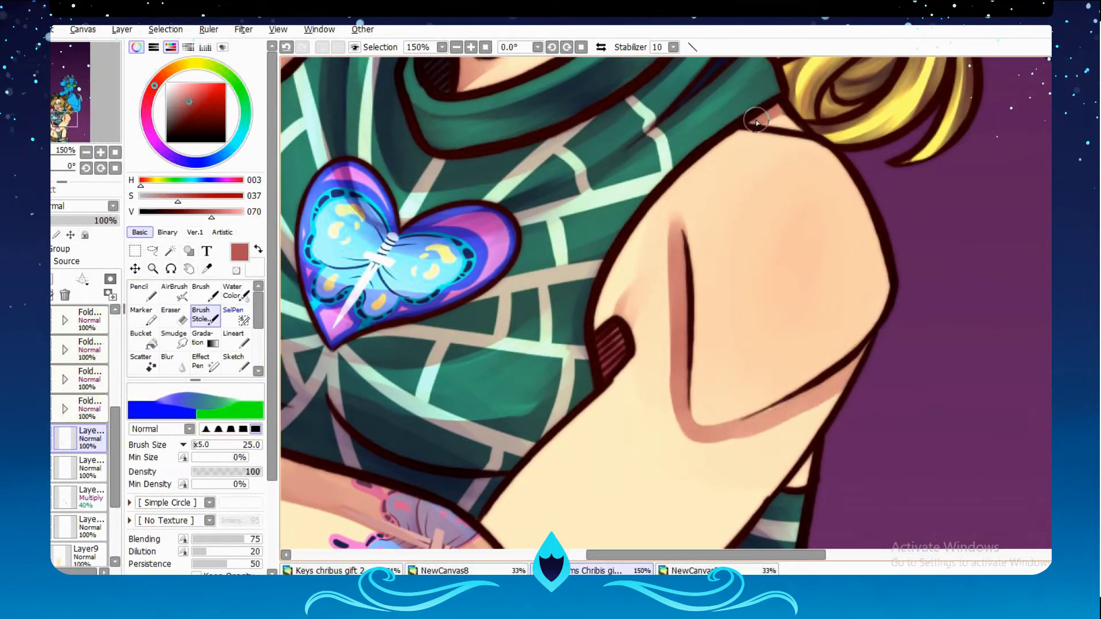
pyautogui.press(']')
pyautogui.press(']')
pyautogui.press(']')
pyautogui.press(']')
pyautogui.press('x')
pyautogui.moveTo(683, 230)
pyautogui.mouseDown()
pyautogui.moveTo(658, 368)
pyautogui.moveTo(858, 386)
pyautogui.moveTo(681, 412)
pyautogui.moveTo(676, 312)
pyautogui.mouseUp()
# Add red shading to the bent arm between the armpit and elbow and blend it with the transparent brush at size 75.
pyautogui.press('x')
pyautogui.moveTo(553, 381)
pyautogui.mouseDown()
pyautogui.moveTo(592, 371)
pyautogui.moveTo(533, 446)
pyautogui.moveTo(584, 414)
pyautogui.moveTo(552, 451)
pyautogui.moveTo(634, 382)
pyautogui.moveTo(566, 511)
pyautogui.mouseUp()
pyautogui.press('x')
pyautogui.press(']')
pyautogui.press(']')
pyautogui.press(']')
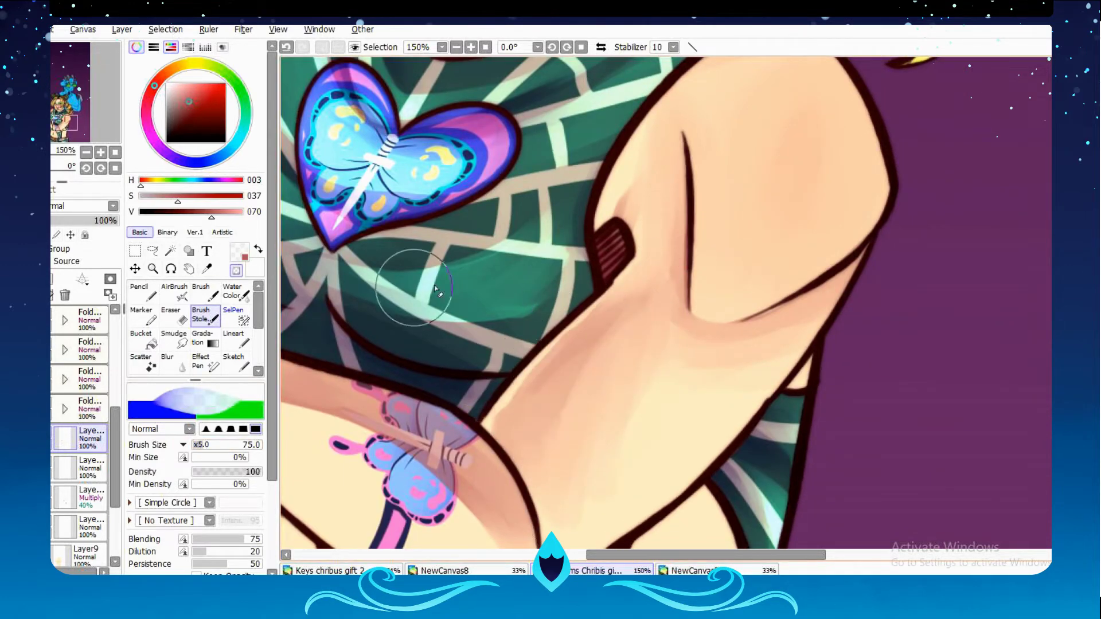
# Shade the exposed side of the waist beneath the elbow in red at brush size 45 and soften it with transparency.
pyautogui.press('x')
pyautogui.press('[')
pyautogui.press('[')
pyautogui.press('[')
pyautogui.moveTo(439, 292); pyautogui.dragTo(373, 17)
pyautogui.press('x')
pyautogui.press('x')
pyautogui.moveTo(651, 469)
pyautogui.mouseDown()
pyautogui.moveTo(716, 412)
pyautogui.moveTo(703, 437)
pyautogui.mouseUp()
pyautogui.hotkey('ctrl', 't')
pyautogui.press('Return')
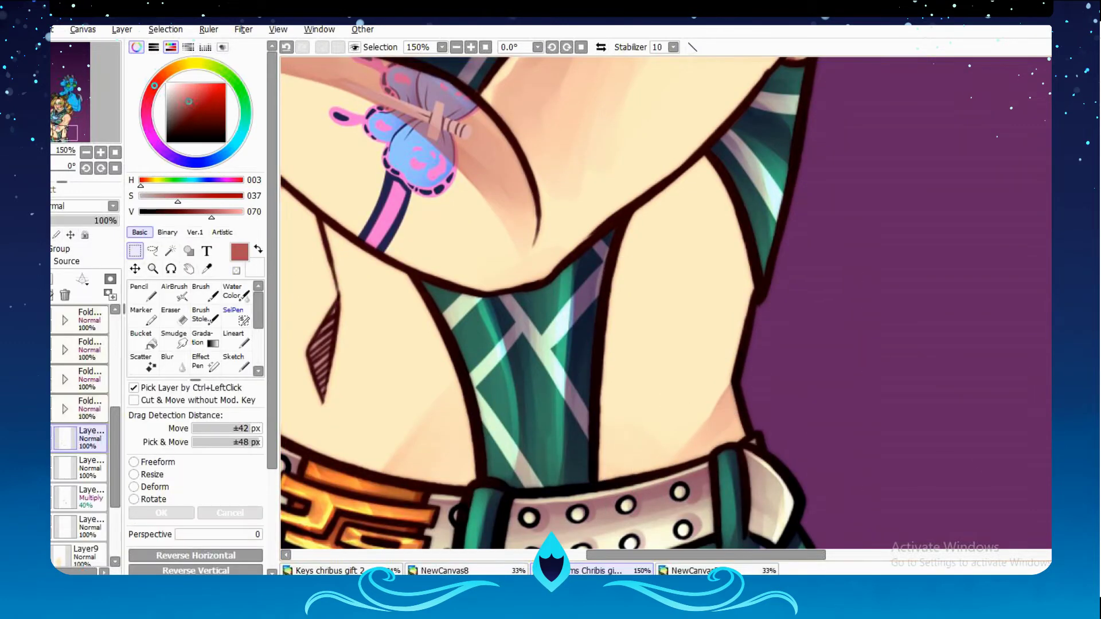
pyautogui.moveTo(726, 162); pyautogui.dragTo(603, 271)
pyautogui.press('x')
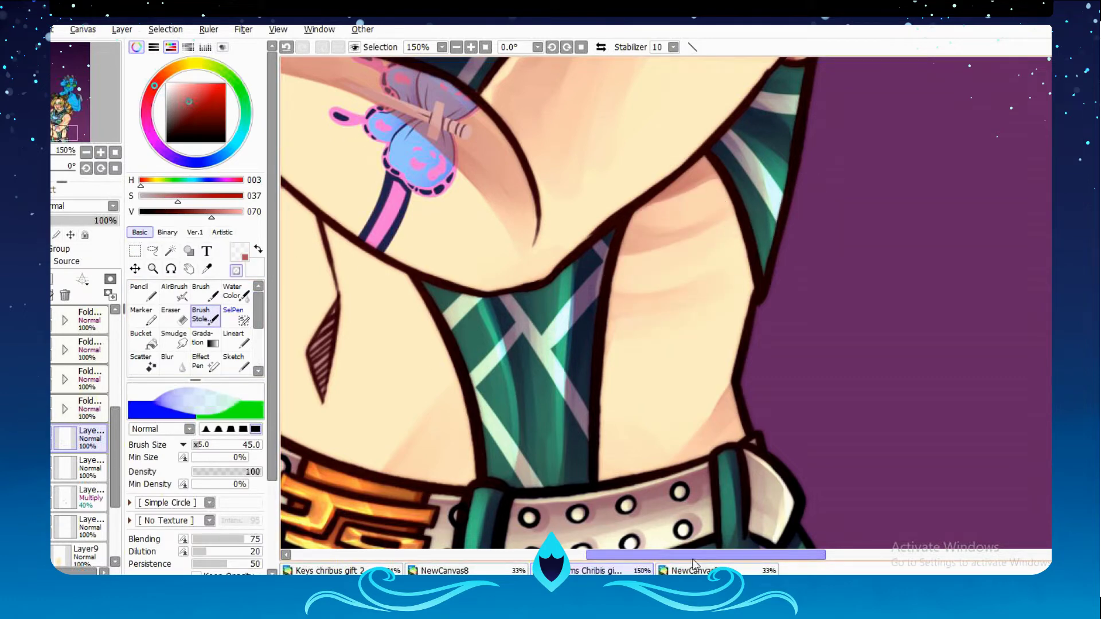
# Shade the midriff's outer side at size 45 and the skin edges along the green top at size 15 in red.
pyautogui.press('x')
pyautogui.hscroll(-5, 696, 246)
pyautogui.moveTo(602, 473); pyautogui.dragTo(659, 408)
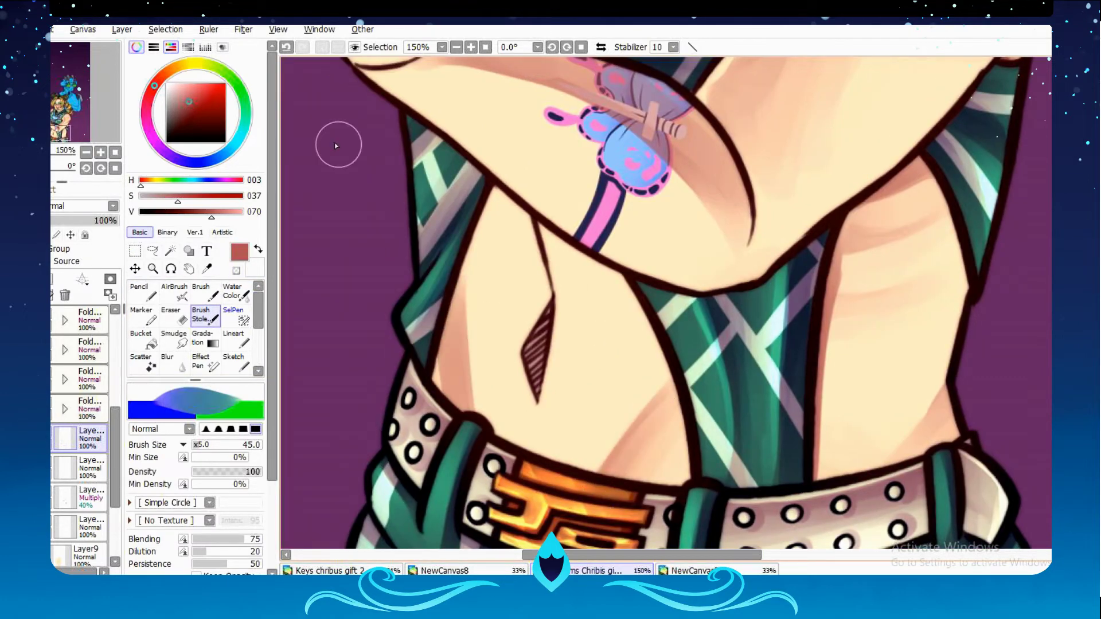
pyautogui.press('[')
pyautogui.press('[')
pyautogui.press('[')
pyautogui.press('[')
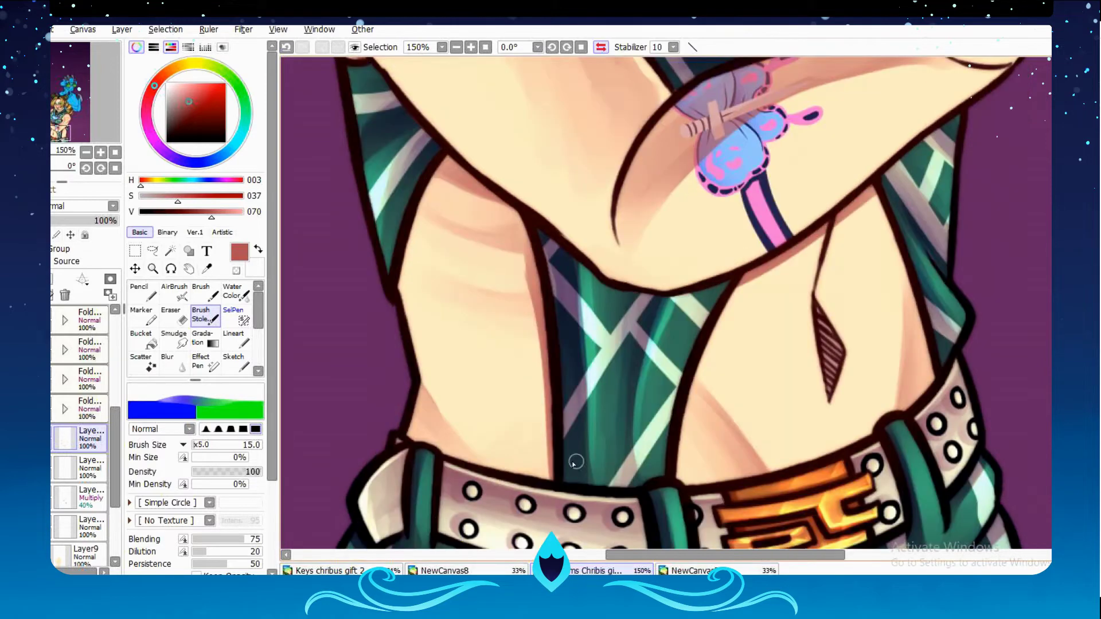
pyautogui.moveTo(602, 263)
pyautogui.mouseDown()
pyautogui.moveTo(525, 214)
pyautogui.moveTo(528, 320)
pyautogui.mouseUp()
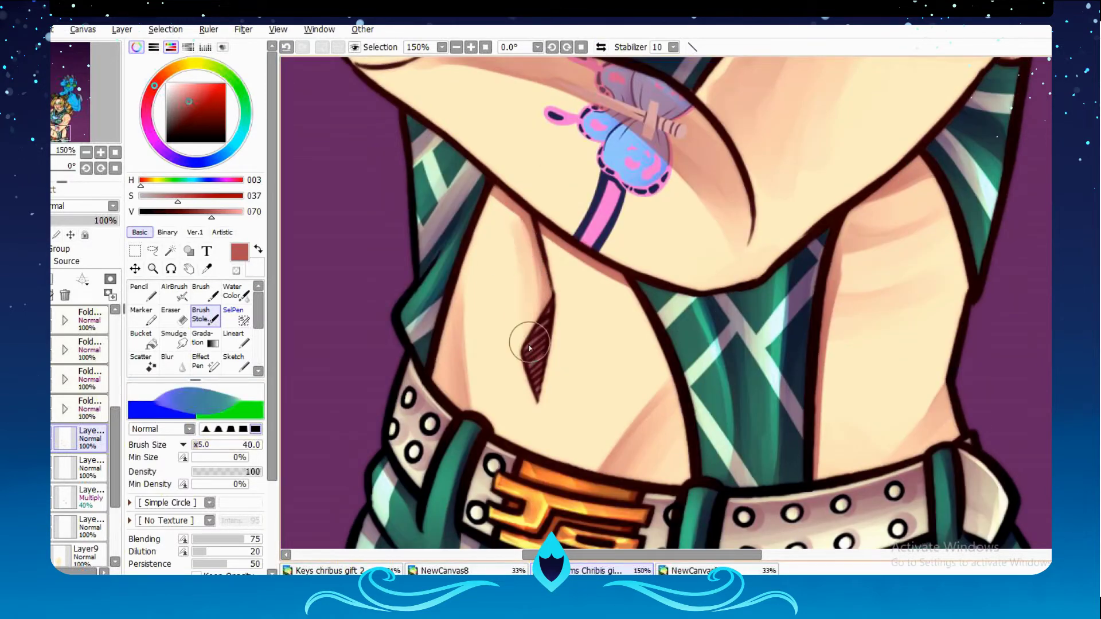
# Add red shading to the belly beneath the forearm and around the navel line at brush size 40.
pyautogui.press(']')
pyautogui.press(']')
pyautogui.press(']')
pyautogui.press(']')
pyautogui.press(']')
pyautogui.press(']')
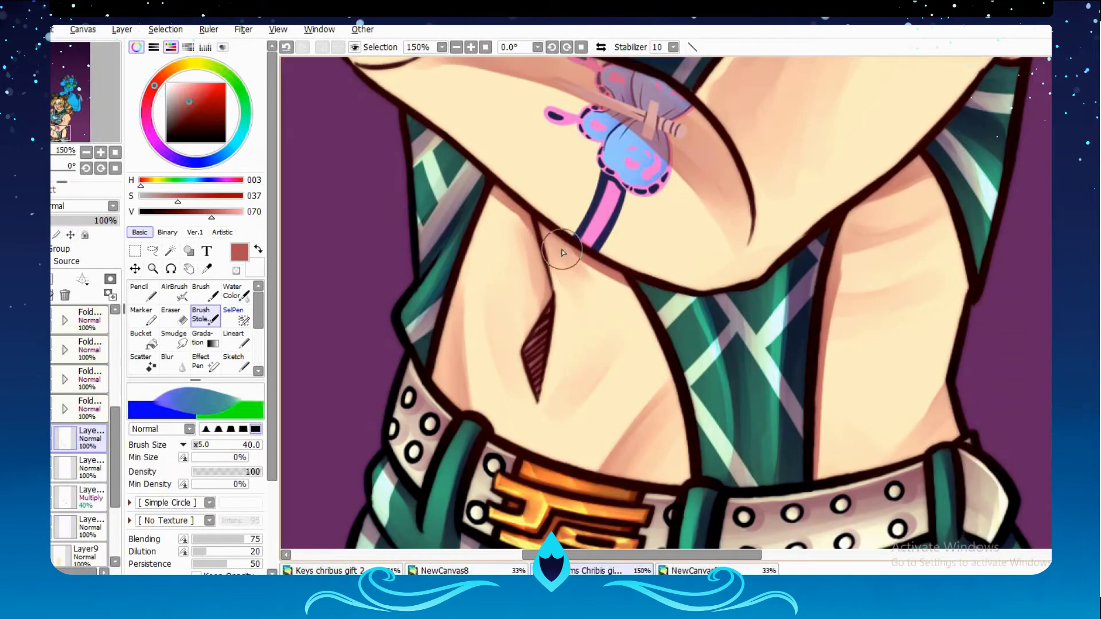
# On a new Dodge layer, brush pale yellow highlights (H 53, S 32, V 92) onto the shoulder and bent arm at size 80.
pyautogui.scroll(-3, 562, 252)
pyautogui.click(153, 268)
pyautogui.moveTo(466, 149); pyautogui.dragTo(791, 393)
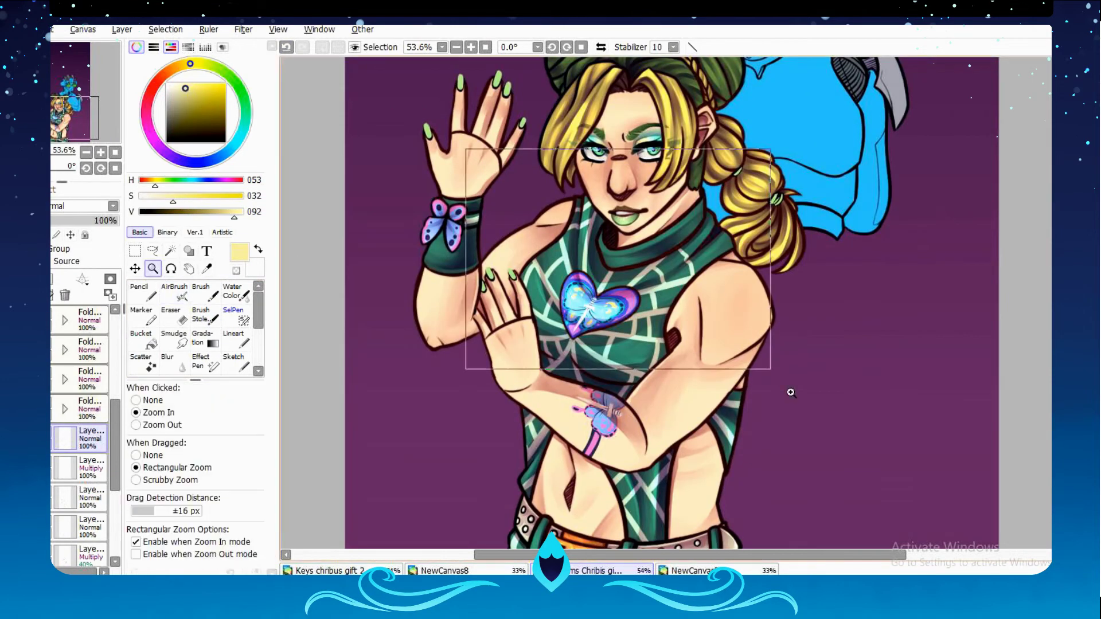
pyautogui.press('b')
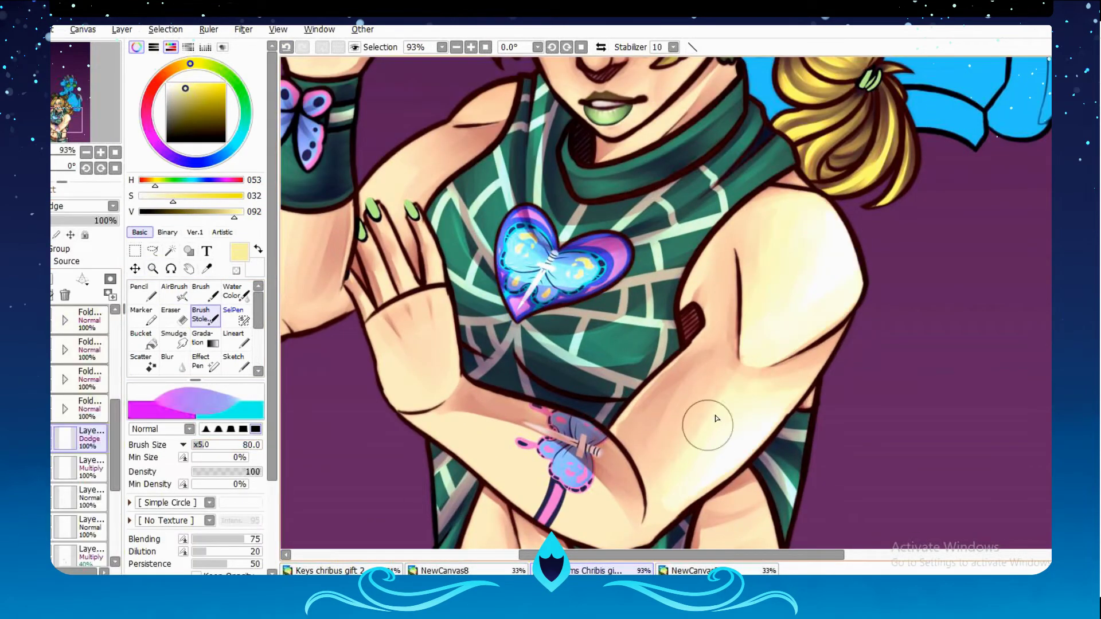
# Paint pale yellow highlights on the lower forearm, the back of the lower hand and its fingers, reducing the brush to size 30.
pyautogui.scroll(-5, 737, 282)
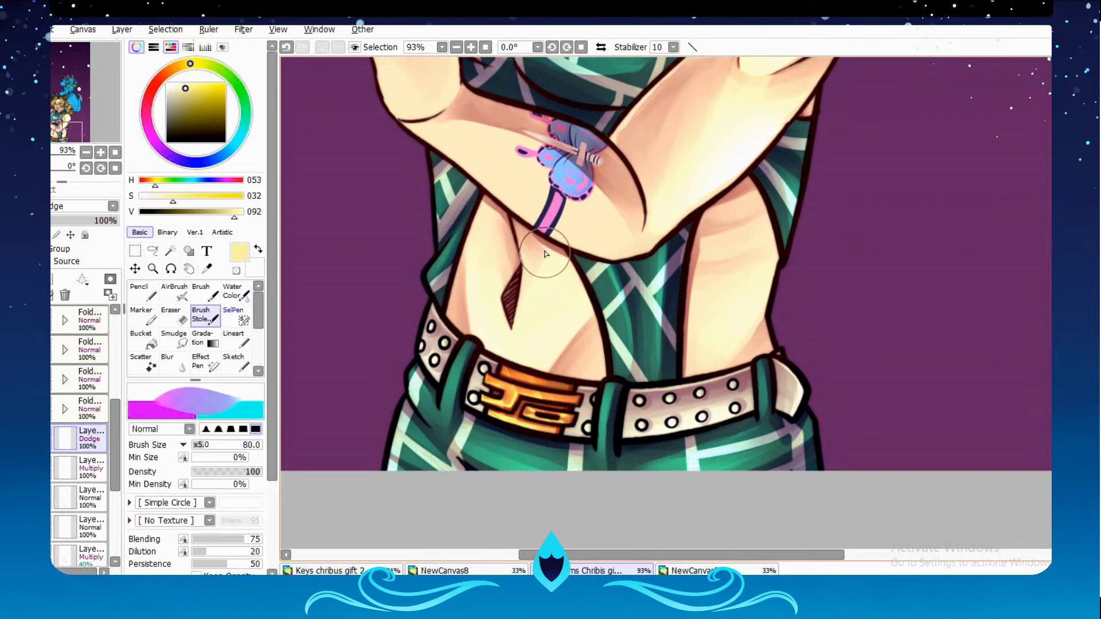
pyautogui.scroll(4, 509, 380)
pyautogui.moveTo(509, 380); pyautogui.dragTo(579, 402)
pyautogui.press('[')
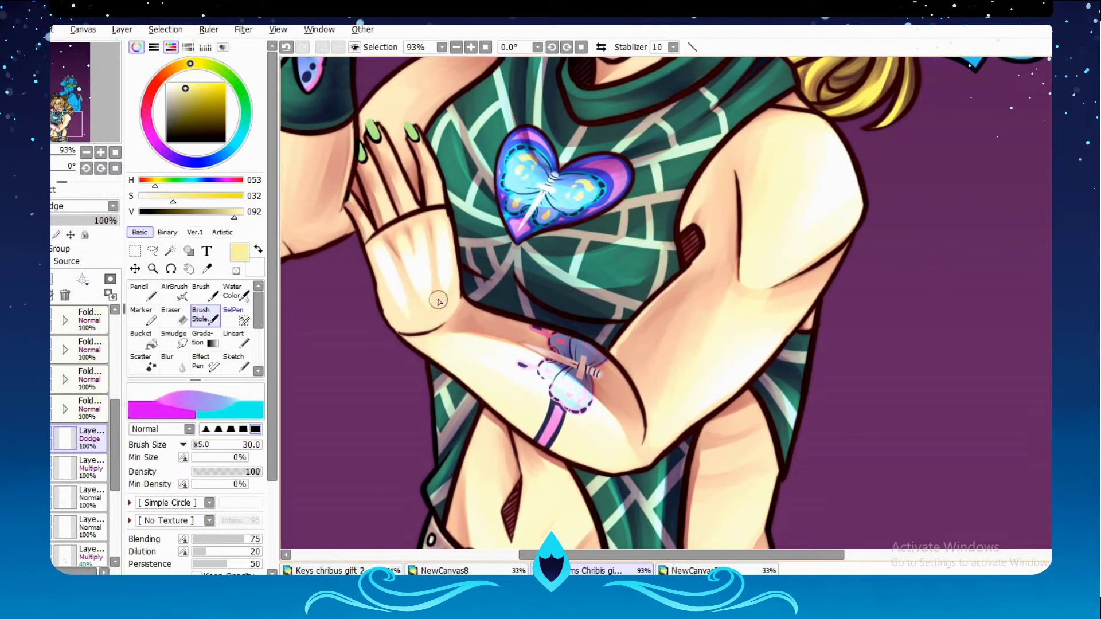
pyautogui.press('a')
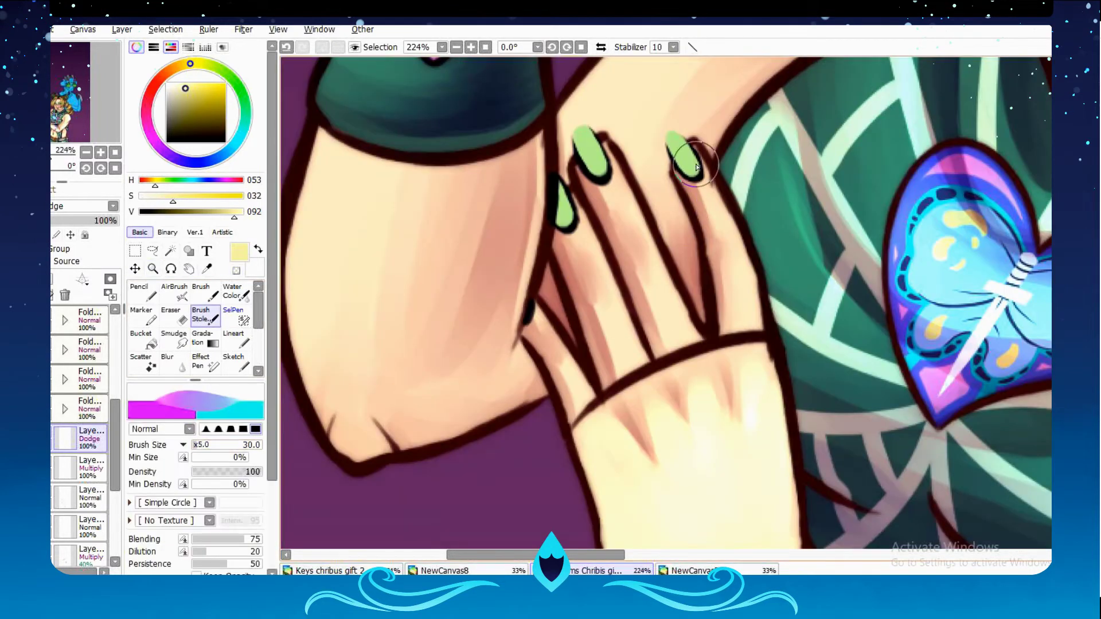
pyautogui.moveTo(745, 189)
pyautogui.mouseDown()
pyautogui.moveTo(711, 286)
pyautogui.moveTo(634, 376)
pyautogui.moveTo(595, 306)
pyautogui.moveTo(717, 246)
pyautogui.mouseUp()
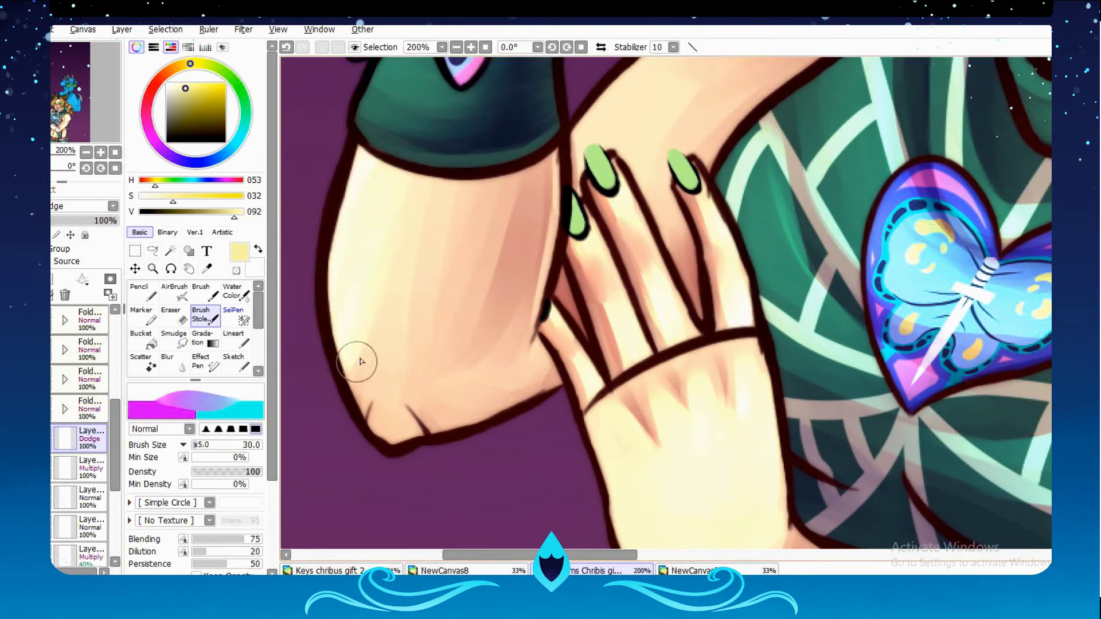
# Highlight the raised forearm's outer edge and elbow at size 30 and its inner edge beside the fingers at size 25.
pyautogui.moveTo(361, 361)
pyautogui.mouseDown()
pyautogui.moveTo(414, 187)
pyautogui.moveTo(474, 152)
pyautogui.mouseUp()
pyautogui.moveTo(358, 395); pyautogui.dragTo(394, 442)
pyautogui.moveTo(551, 150); pyautogui.dragTo(541, 270)
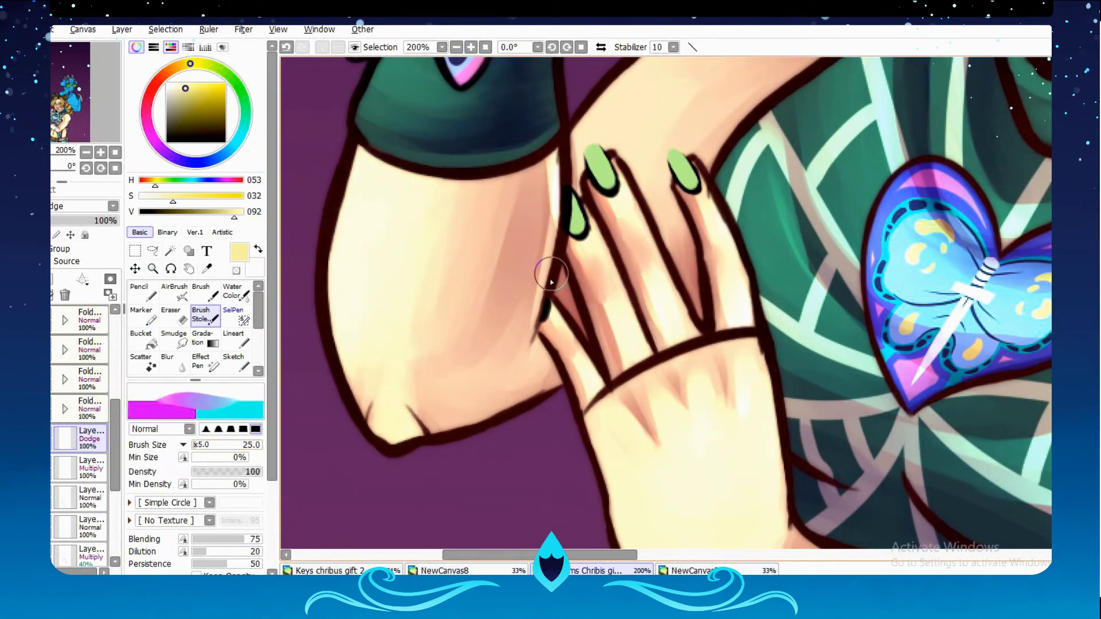
pyautogui.moveTo(540, 270); pyautogui.dragTo(538, 312)
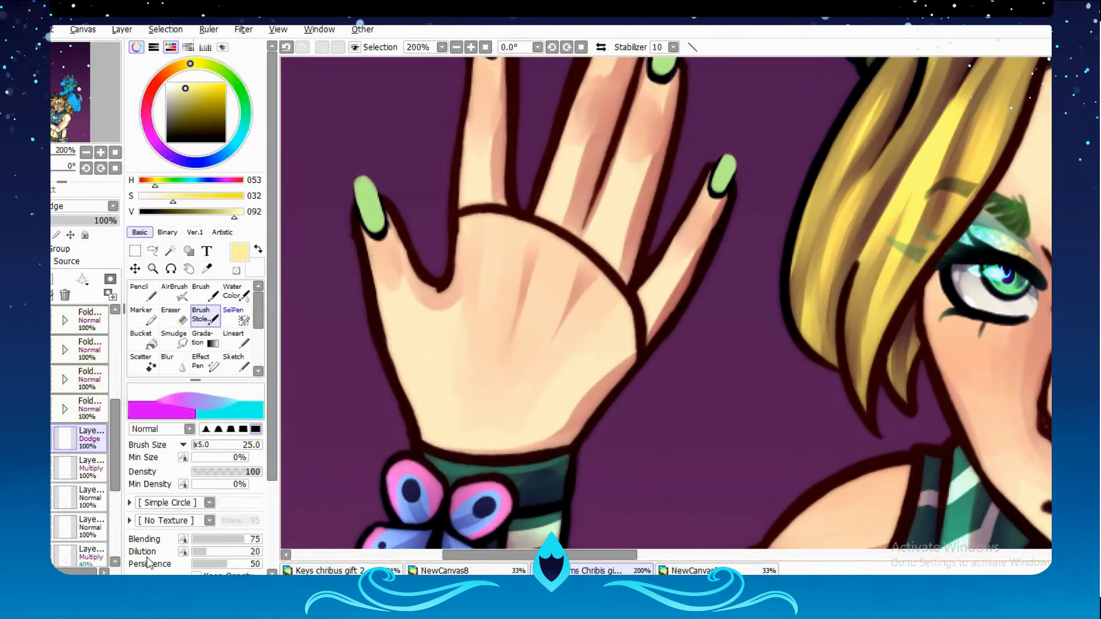
# Brush highlights onto the thumb base, knuckles and back of the raised hand at brush size 25.
pyautogui.moveTo(367, 241); pyautogui.dragTo(443, 316)
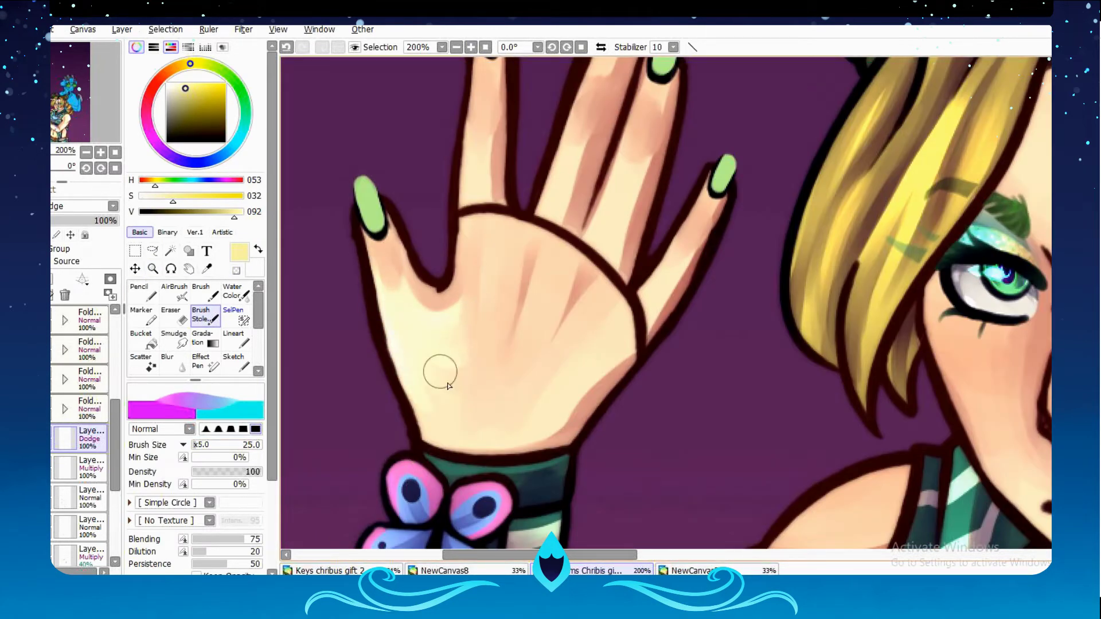
pyautogui.click(497, 240)
pyautogui.click(556, 261)
pyautogui.click(599, 287)
pyautogui.click(625, 326)
pyautogui.moveTo(595, 275)
pyautogui.mouseDown()
pyautogui.moveTo(565, 281)
pyautogui.moveTo(565, 252)
pyautogui.moveTo(483, 372)
pyautogui.moveTo(479, 418)
pyautogui.mouseUp()
# Paint highlights along the raised hand's fingers at brush size 15.
pyautogui.scroll(3, 749, 348)
pyautogui.click(198, 446)
pyautogui.moveTo(480, 225); pyautogui.dragTo(485, 377)
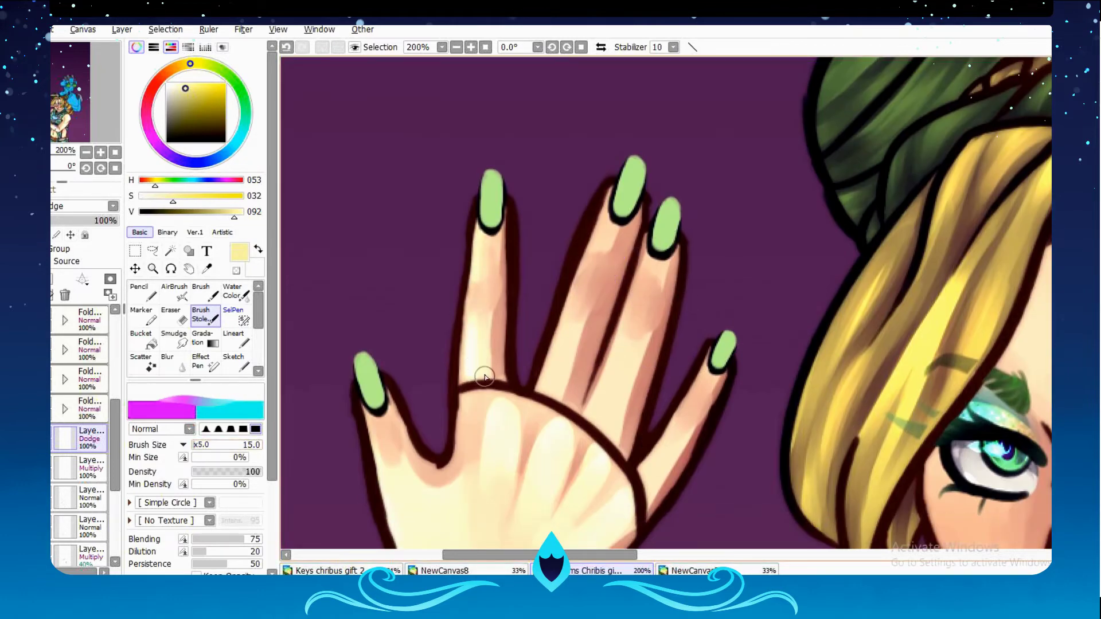
pyautogui.moveTo(573, 395)
pyautogui.mouseDown()
pyautogui.moveTo(651, 275)
pyautogui.moveTo(688, 393)
pyautogui.mouseUp()
# Add pale yellow highlights to the neck below the jaw at brush size 40.
pyautogui.hotkey('ctrl', 'space')
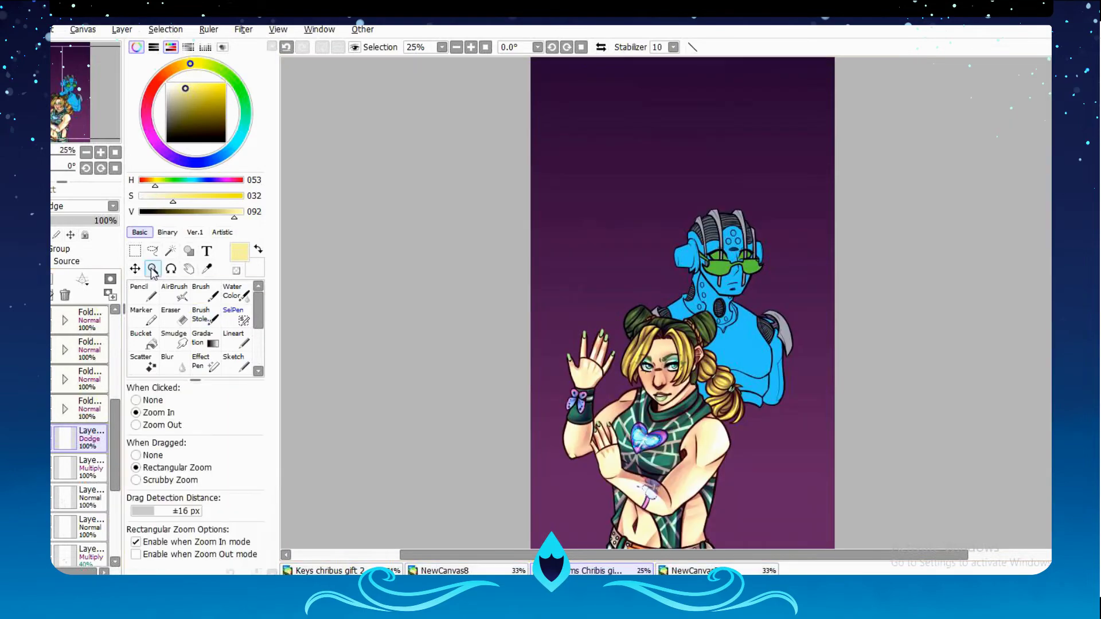
pyautogui.press(']')
pyautogui.press(']')
pyautogui.press(']')
pyautogui.moveTo(590, 321)
pyautogui.mouseDown()
pyautogui.moveTo(711, 430)
pyautogui.moveTo(624, 321)
pyautogui.moveTo(762, 200)
pyautogui.mouseUp()
pyautogui.scroll(5, 720, 285)
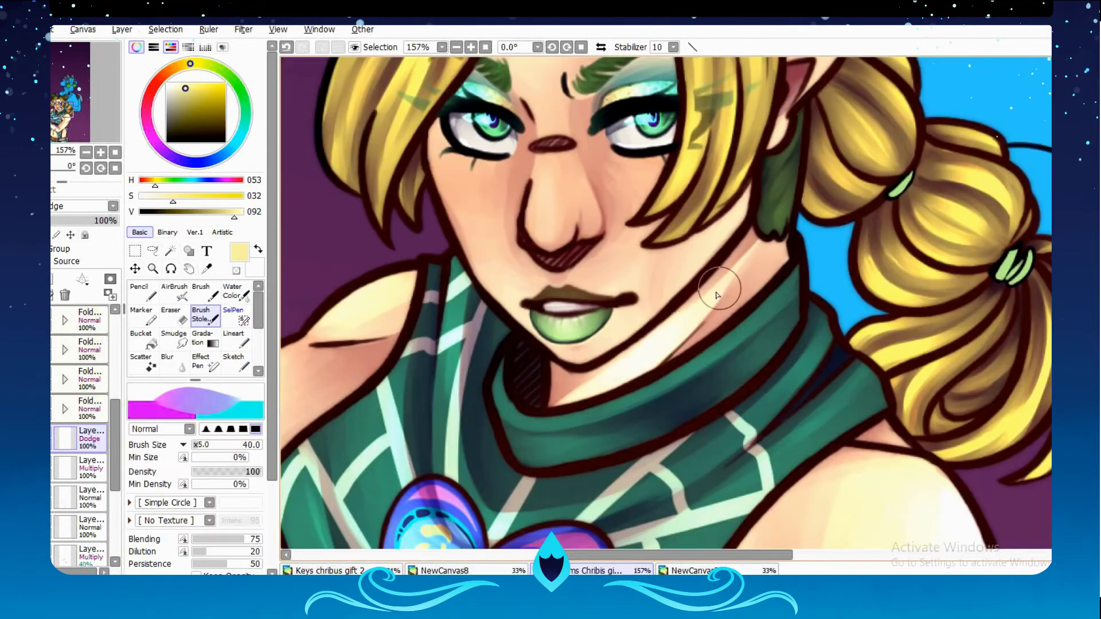
# Highlight the forehead between the hair strands at brush size 25.
pyautogui.click(196, 447)
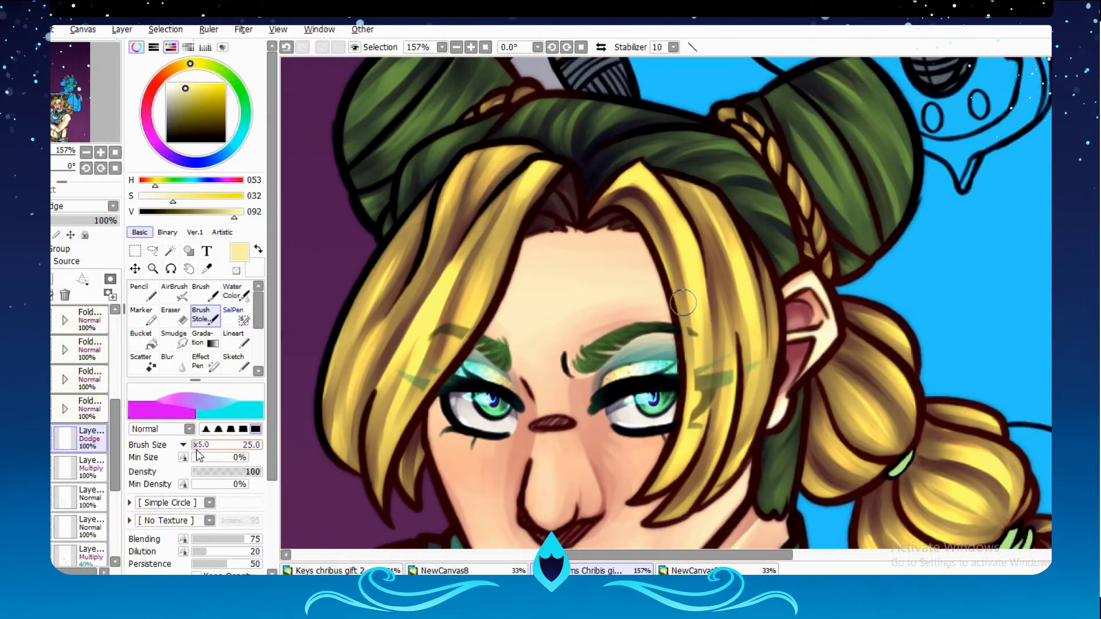
pyautogui.scroll(-3, 683, 302)
pyautogui.moveTo(665, 137)
pyautogui.mouseDown()
pyautogui.moveTo(412, 132)
pyautogui.moveTo(513, 221)
pyautogui.mouseUp()
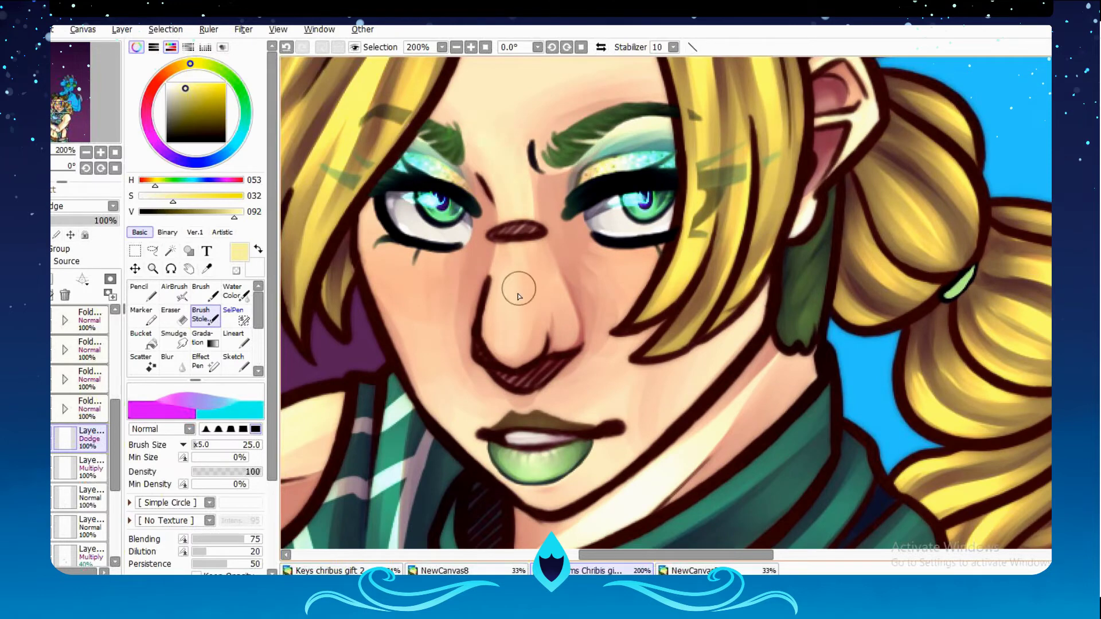
# Paint highlights on the nose, cheeks, jaw and chin at brush size 25.
pyautogui.moveTo(517, 297); pyautogui.dragTo(525, 201)
pyautogui.moveTo(544, 284)
pyautogui.mouseDown()
pyautogui.moveTo(519, 350)
pyautogui.moveTo(656, 300)
pyautogui.moveTo(503, 179)
pyautogui.moveTo(587, 256)
pyautogui.moveTo(433, 299)
pyautogui.moveTo(360, 245)
pyautogui.mouseUp()
pyautogui.moveTo(734, 335); pyautogui.dragTo(661, 406)
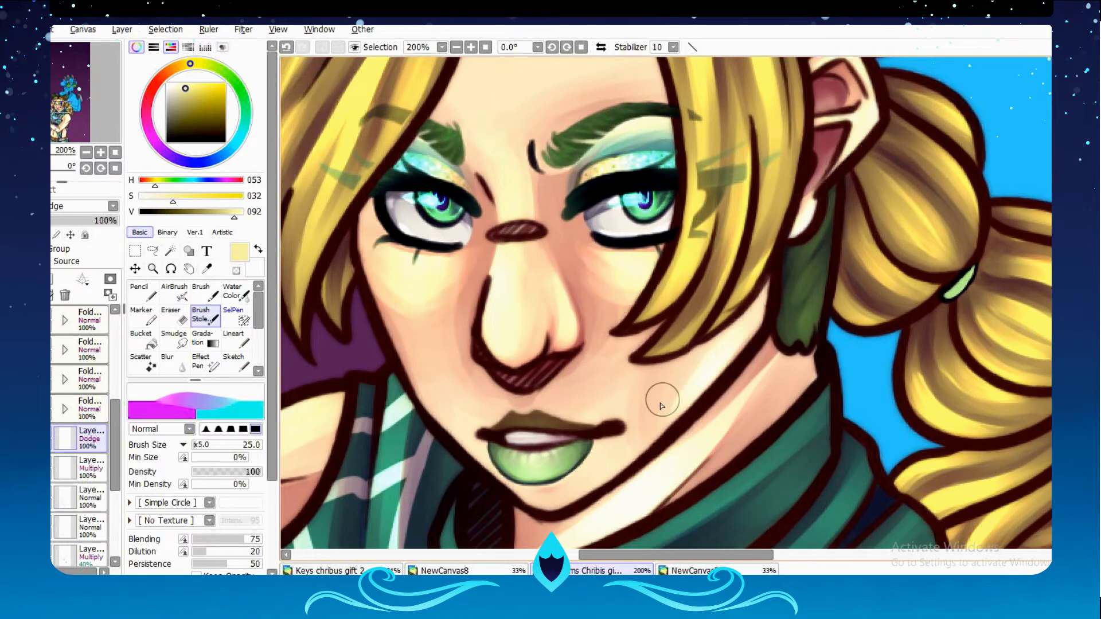
pyautogui.moveTo(532, 516); pyautogui.dragTo(621, 356)
pyautogui.scroll(-1, 669, 250)
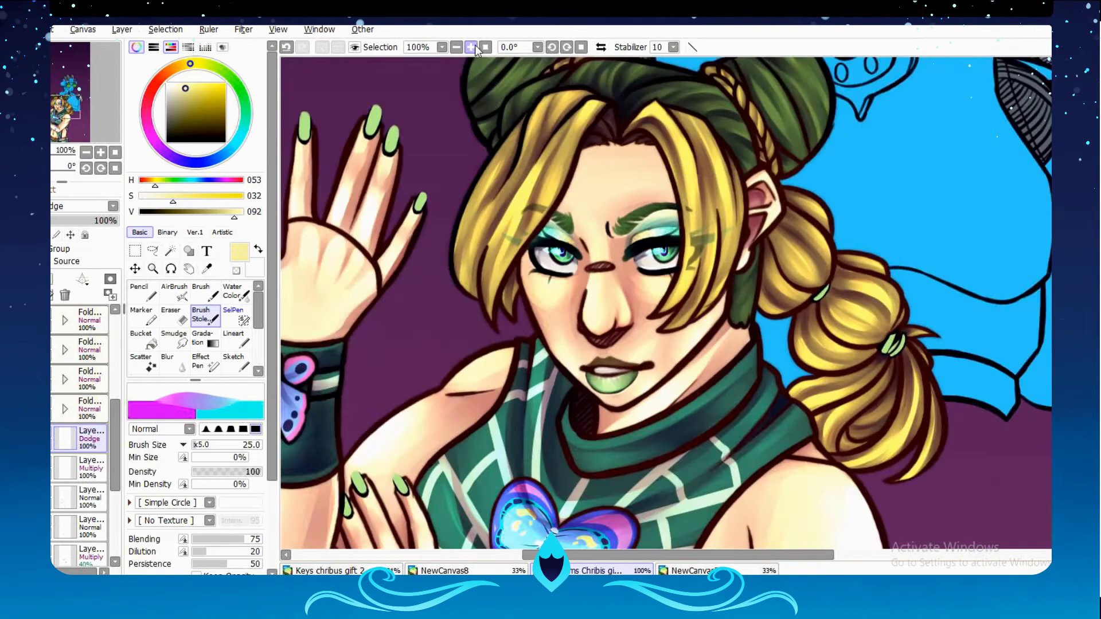
pyautogui.moveTo(625, 255)
pyautogui.mouseDown()
pyautogui.moveTo(670, 251)
pyautogui.moveTo(673, 278)
pyautogui.mouseUp()
pyautogui.press(']')
pyautogui.press(']')
pyautogui.press(']')
pyautogui.press(']')
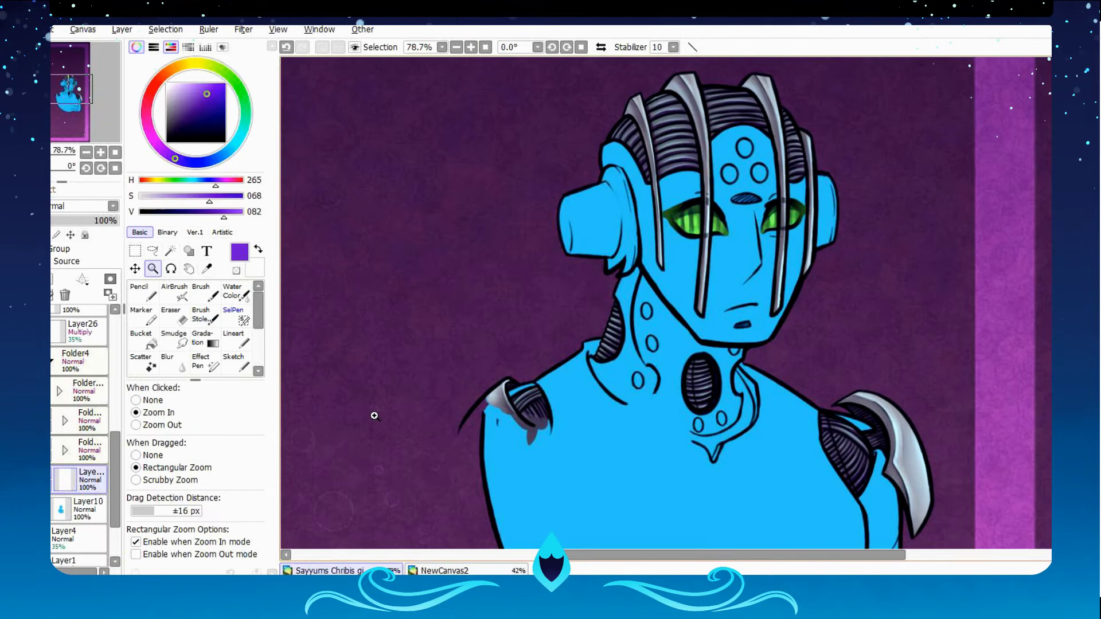
# Airbrush purple shading onto the blue figure's abdomen and upper chest at size 120 and blend it with the Water Color brush.
pyautogui.press('a')
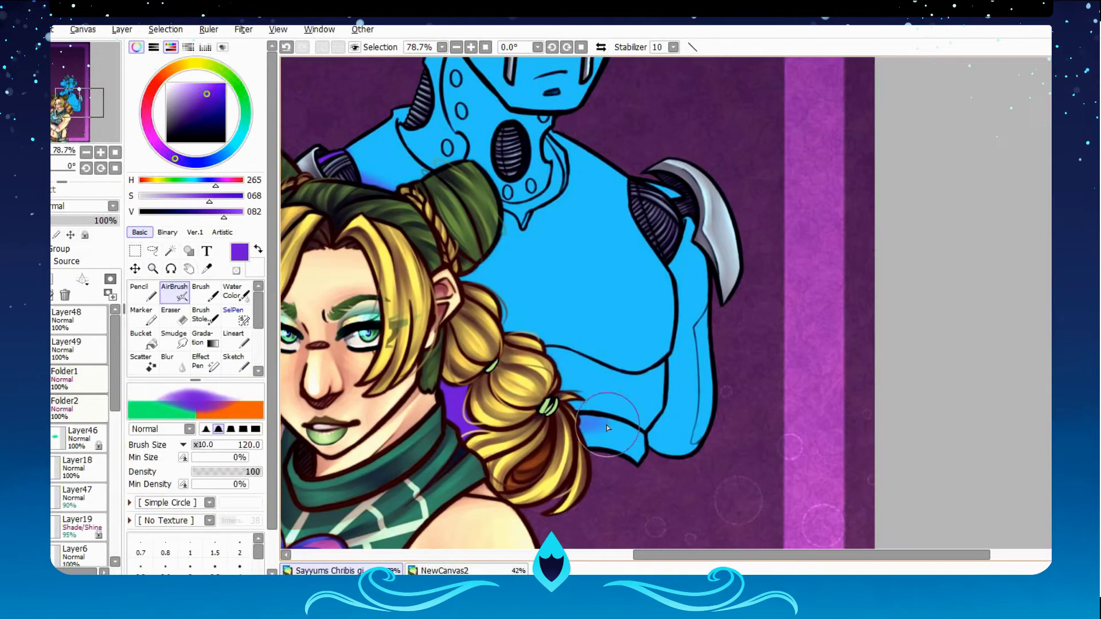
pyautogui.moveTo(607, 427); pyautogui.dragTo(659, 378)
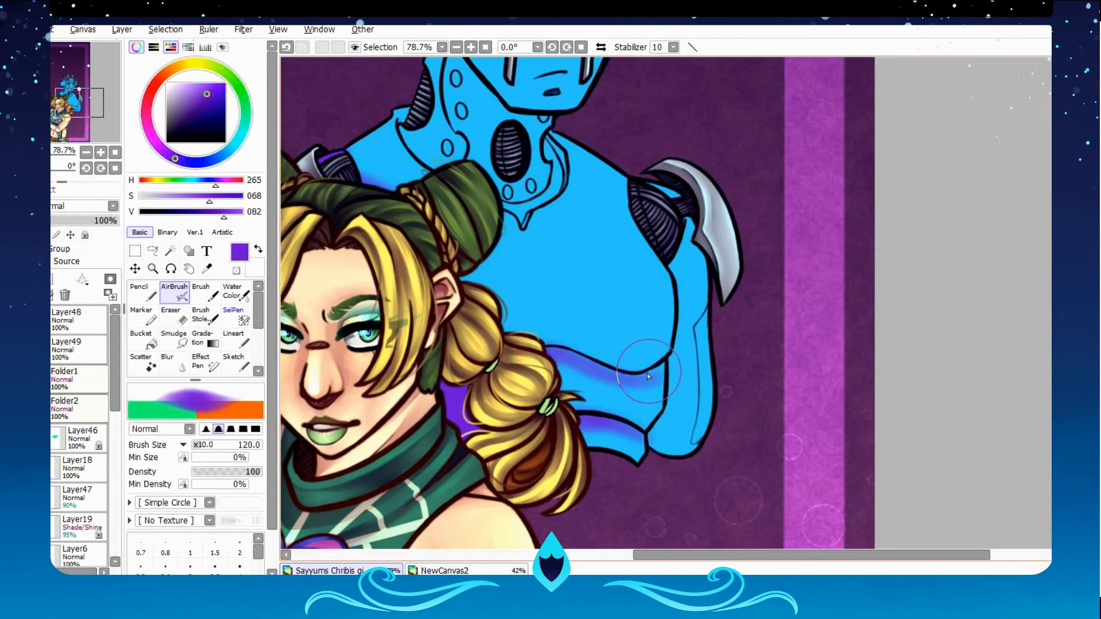
pyautogui.moveTo(505, 235); pyautogui.dragTo(533, 281)
pyautogui.click(171, 250)
pyautogui.scroll(-5, 122, 456)
pyautogui.click(86, 509)
pyautogui.click(232, 290)
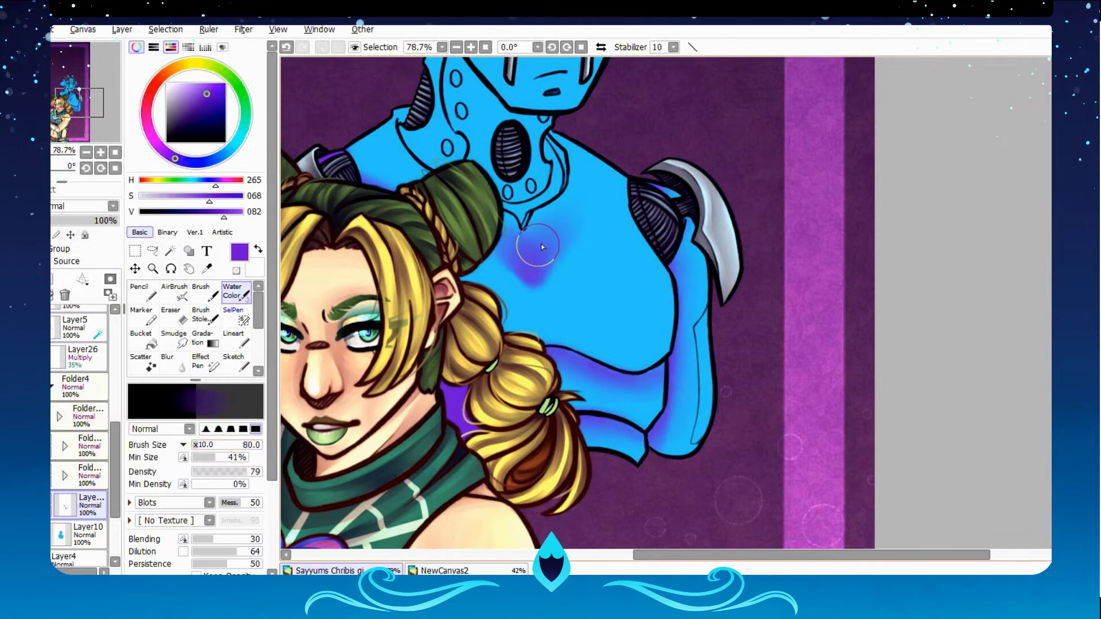
# Select the blue figure's neck panels with the Magic Wand in Enclosed Transparent Area mode.
pyautogui.scroll(5, 542, 247)
pyautogui.click(170, 251)
pyautogui.scroll(-2, 123, 499)
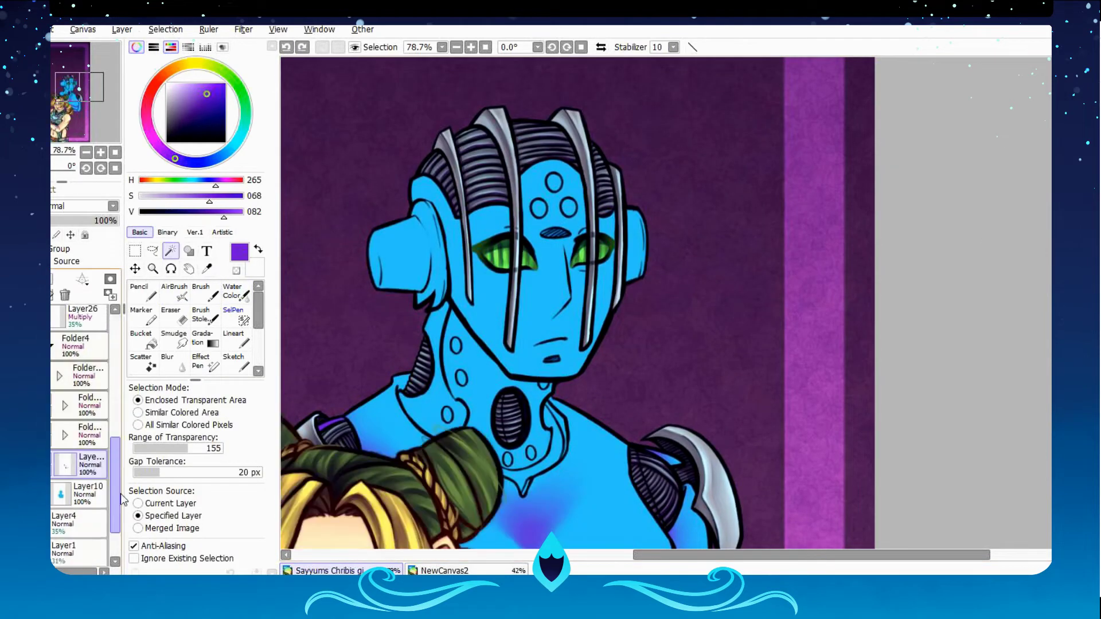
pyautogui.click(173, 291)
pyautogui.click(170, 251)
pyautogui.click(459, 344)
pyautogui.click(533, 424)
# Airbrush purple shadow beneath the blue figure's chin at size 120 and blend it with the Water Color brush at size 80.
pyautogui.click(173, 291)
pyautogui.moveTo(447, 338); pyautogui.dragTo(528, 389)
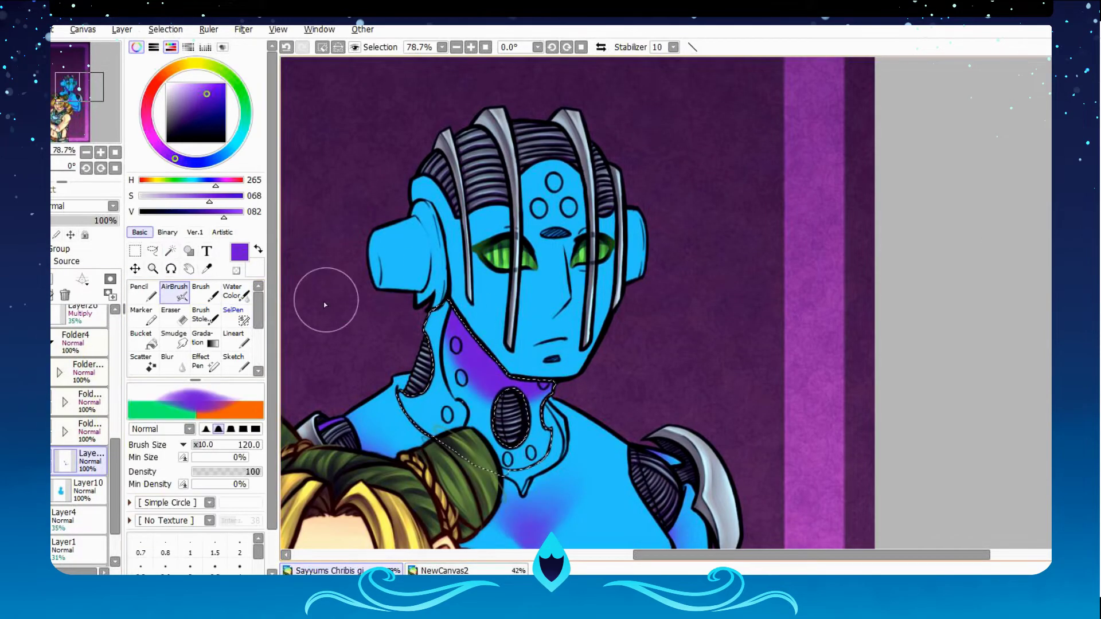
pyautogui.click(232, 291)
pyautogui.scroll(-1, 86, 429)
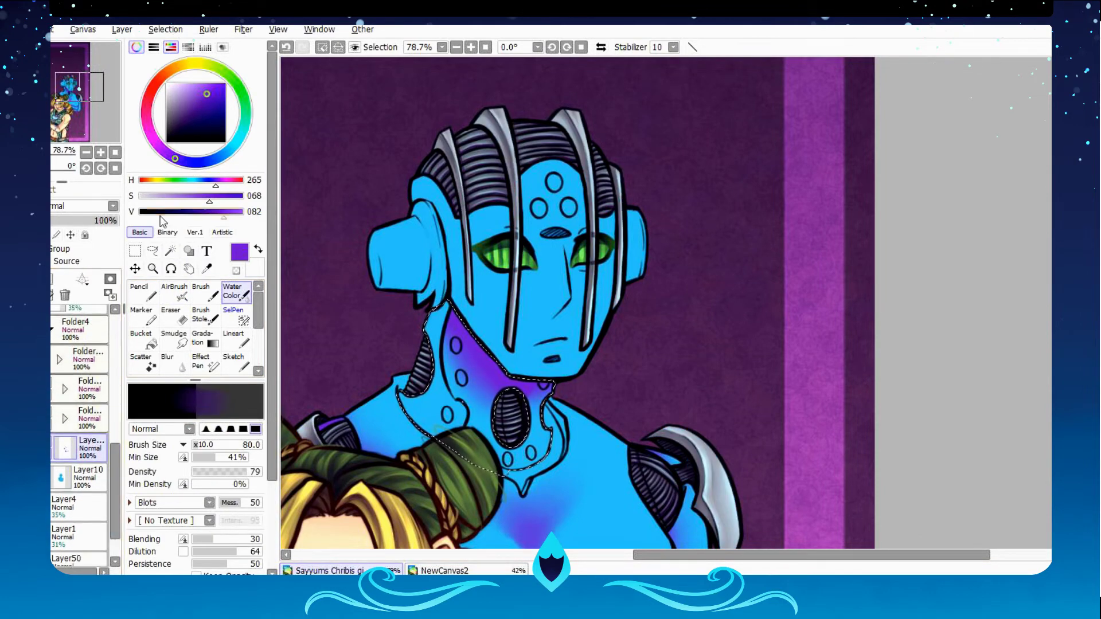
# Airbrush purple shading onto the blue figure's left ear cup and rim at size 50 and blend it with the Water Color brush.
pyautogui.click(173, 290)
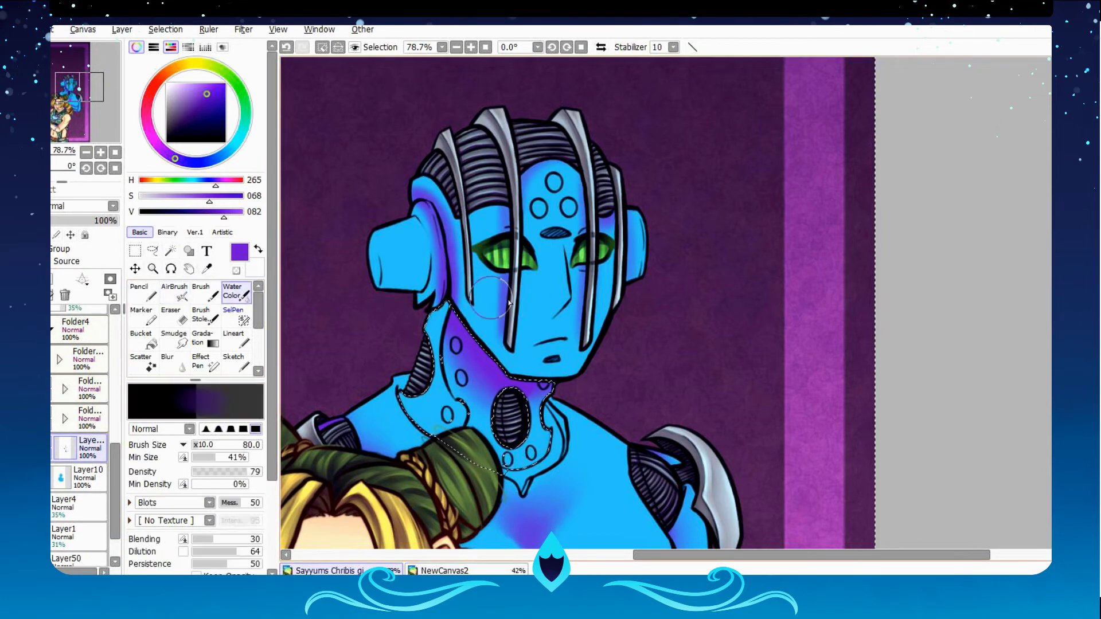
pyautogui.hotkey('ctrl', 'space')
pyautogui.click(452, 354)
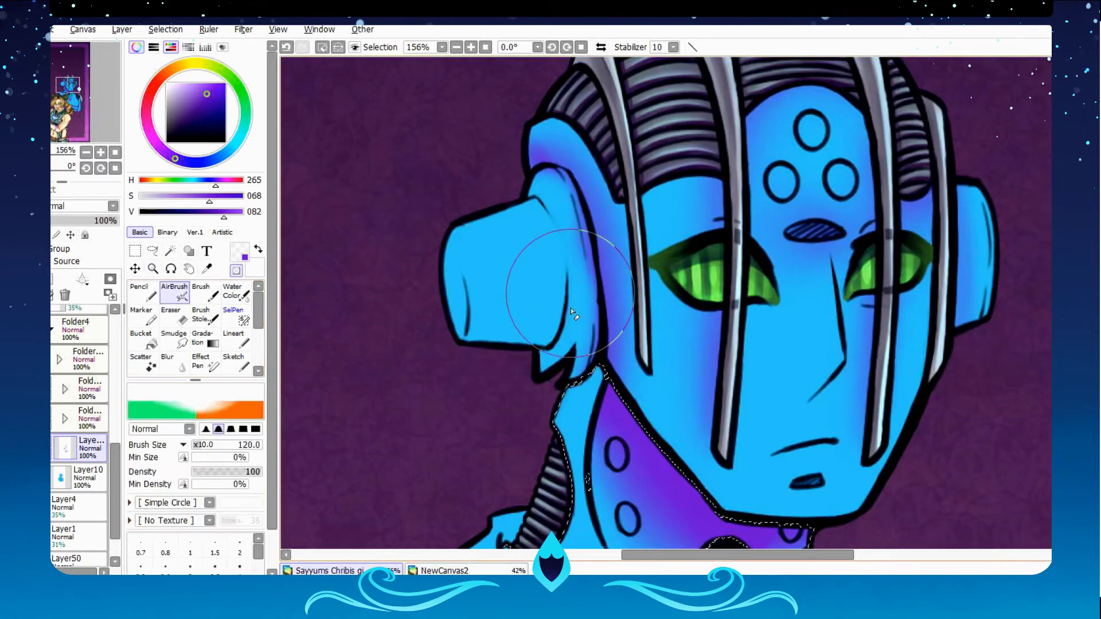
pyautogui.moveTo(499, 258)
pyautogui.mouseDown()
pyautogui.moveTo(533, 172)
pyautogui.moveTo(563, 230)
pyautogui.mouseUp()
pyautogui.moveTo(574, 284); pyautogui.dragTo(488, 298)
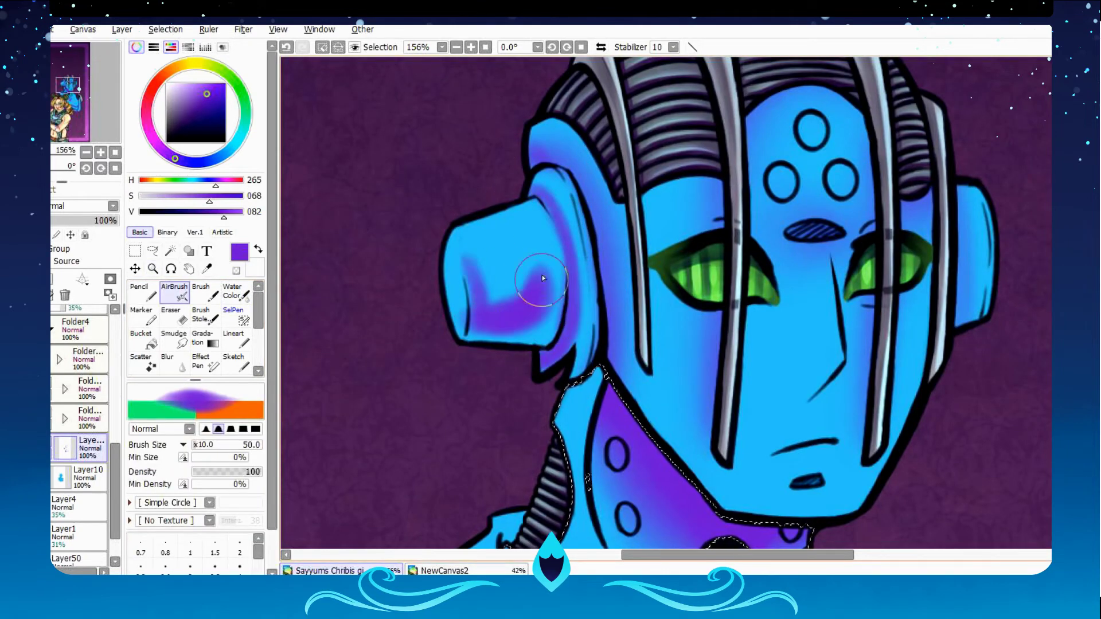
pyautogui.press('w')
pyautogui.moveTo(505, 258); pyautogui.dragTo(550, 212)
# Set the blue figure's shading layer to Multiply at 60% opacity.
pyautogui.scroll(-4, 418, 136)
pyautogui.click(113, 206)
pyautogui.click(80, 225)
pyautogui.click(85, 220)
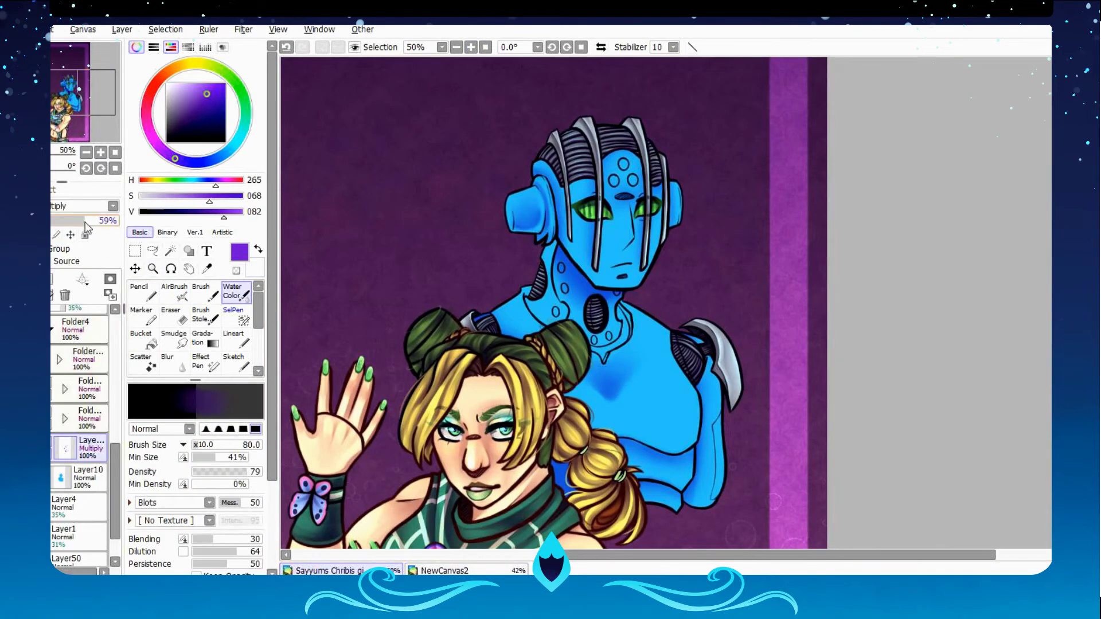
# Airbrush purple shading at size 50 onto the neck panel below the ear and the collar's inner edge, then blend it.
pyautogui.moveTo(491, 262); pyautogui.dragTo(713, 405)
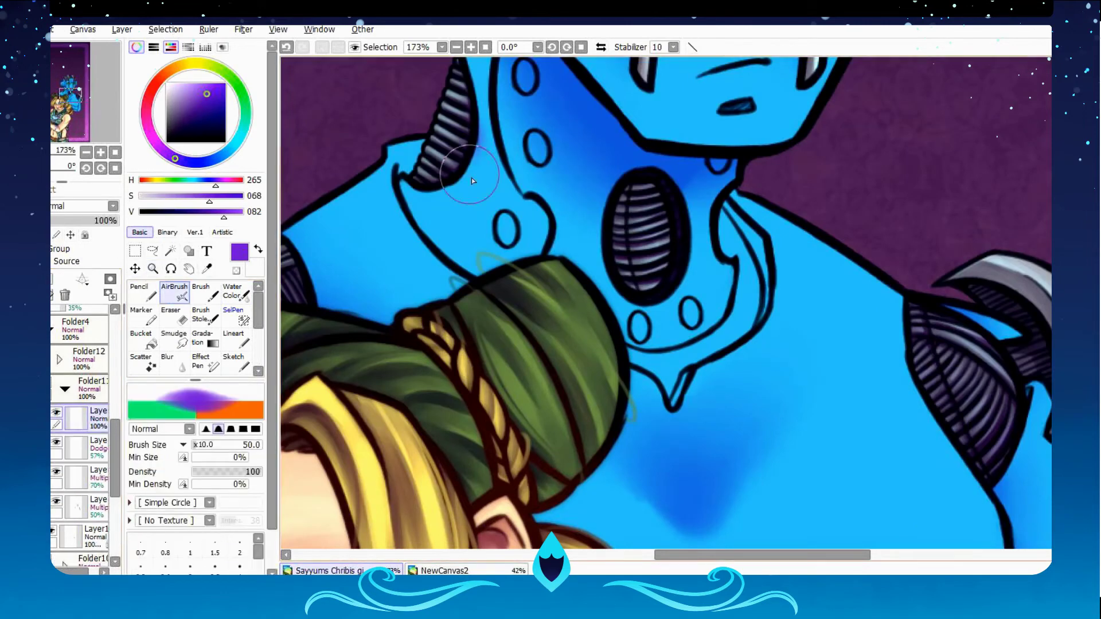
pyautogui.moveTo(740, 223); pyautogui.dragTo(676, 395)
pyautogui.press('w')
pyautogui.scroll(3, 304, 239)
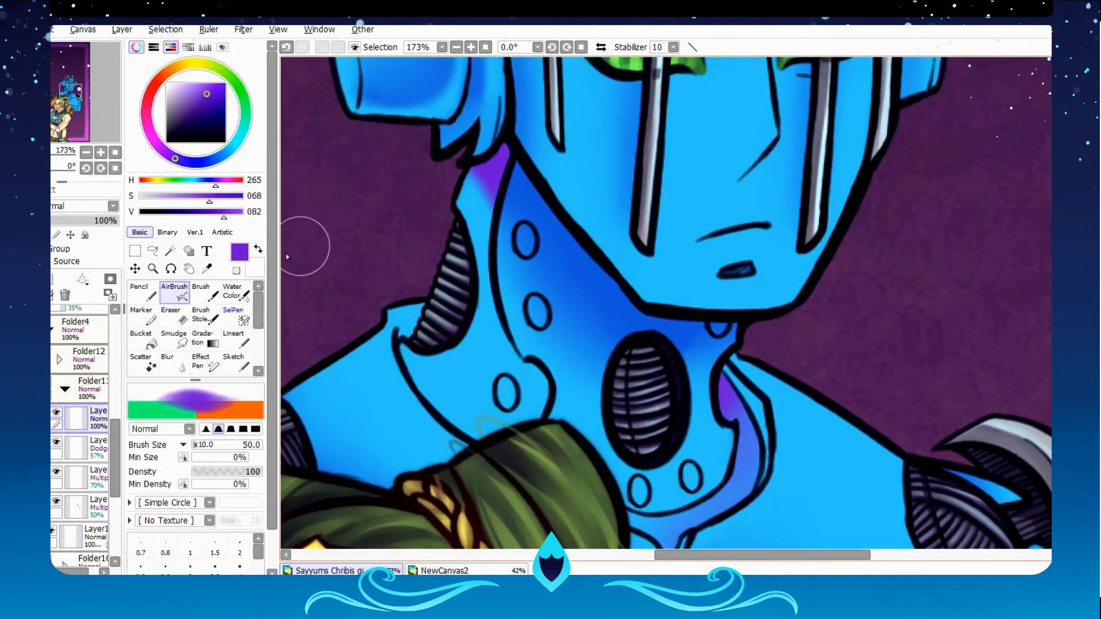
# Set the new neck shading layer to Multiply at 70% opacity.
pyautogui.click(92, 206)
pyautogui.click(84, 236)
pyautogui.click(93, 221)
pyautogui.hotkey('ctrl', '-')
pyautogui.hotkey('ctrl', '-')
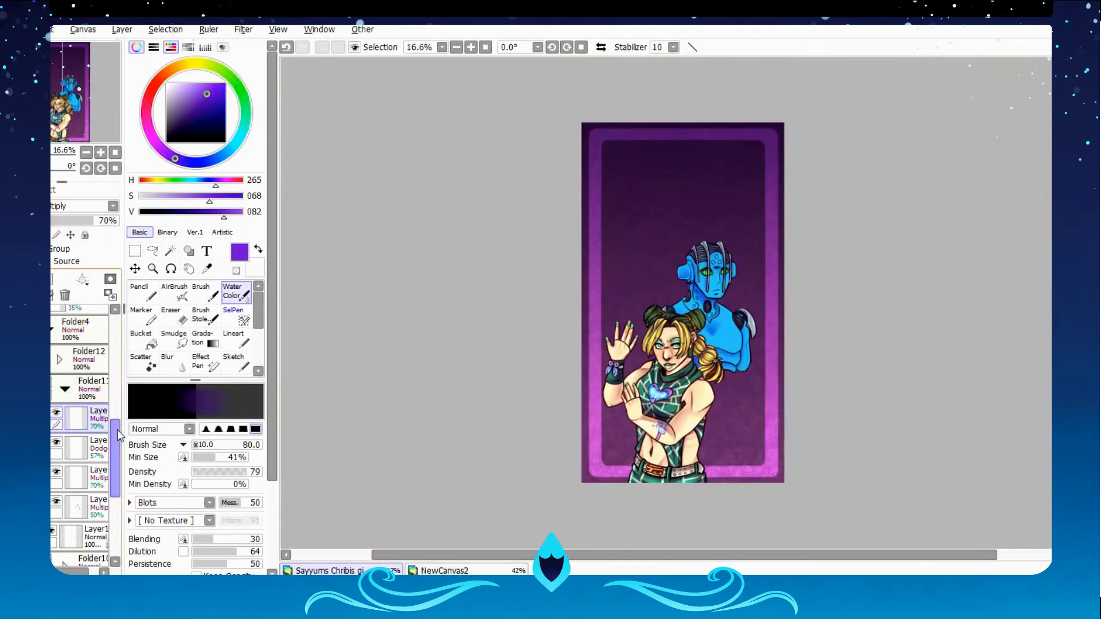
# Paint solid purple into the collar's pointed tip and its narrow outer edge with the Pencil at size 15.
pyautogui.moveTo(459, 235); pyautogui.dragTo(601, 430)
pyautogui.click(205, 314)
pyautogui.moveTo(599, 198); pyautogui.dragTo(754, 245)
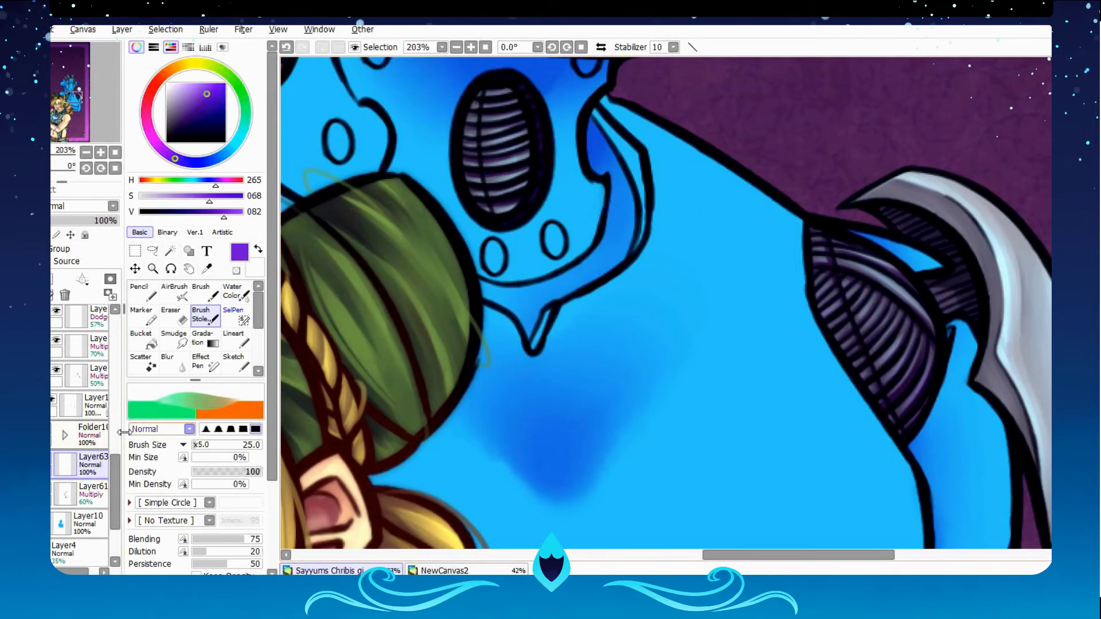
pyautogui.moveTo(545, 312); pyautogui.dragTo(531, 347)
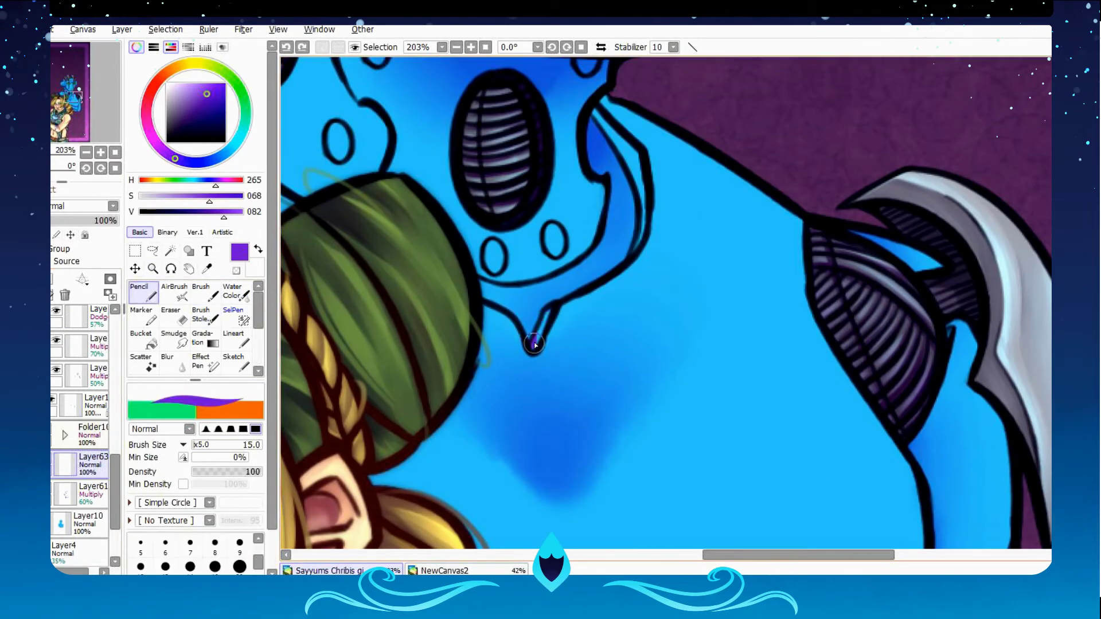
pyautogui.moveTo(595, 110); pyautogui.dragTo(643, 246)
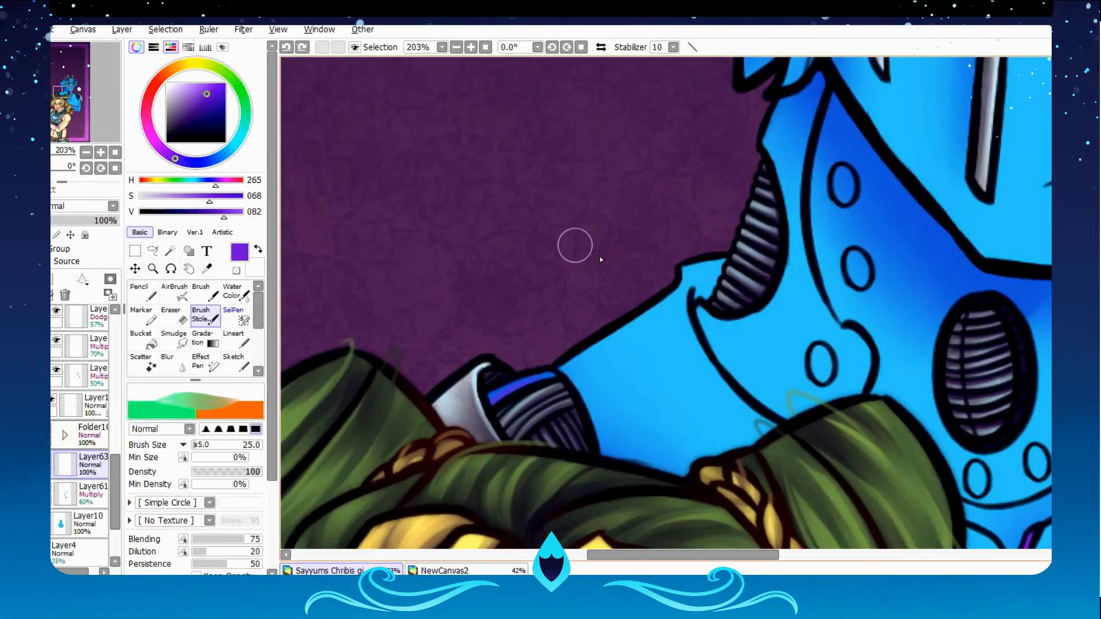
# Paint purple shading beside the neck and beneath the collar into a V on the upper chest at brush size 25.
pyautogui.moveTo(659, 304)
pyautogui.mouseDown()
pyautogui.moveTo(726, 428)
pyautogui.moveTo(748, 441)
pyautogui.mouseUp()
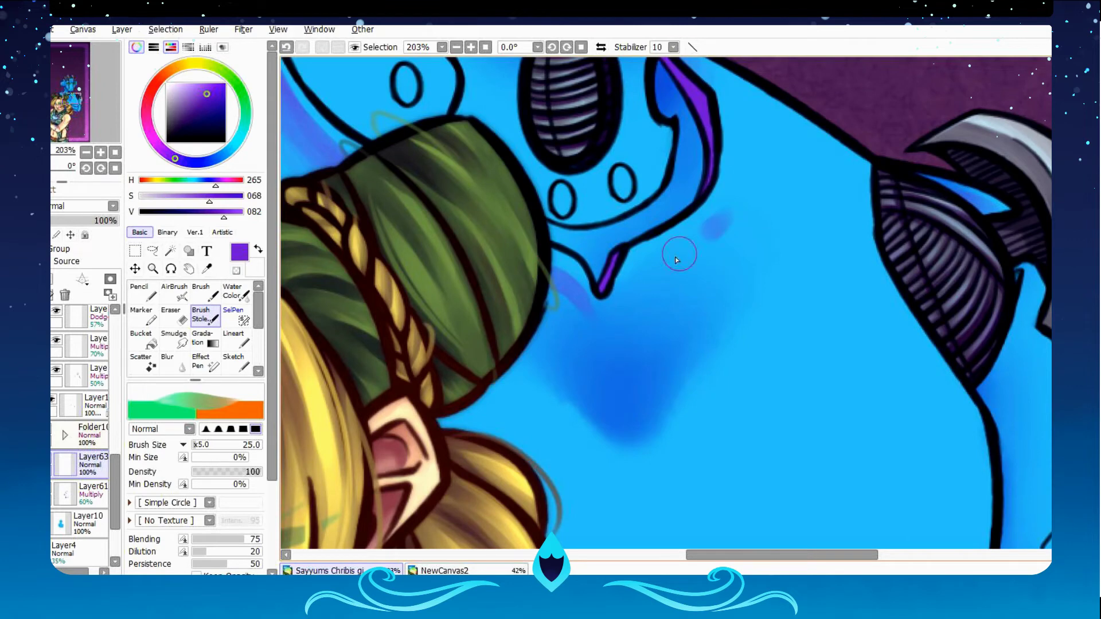
pyautogui.moveTo(677, 260); pyautogui.dragTo(623, 322)
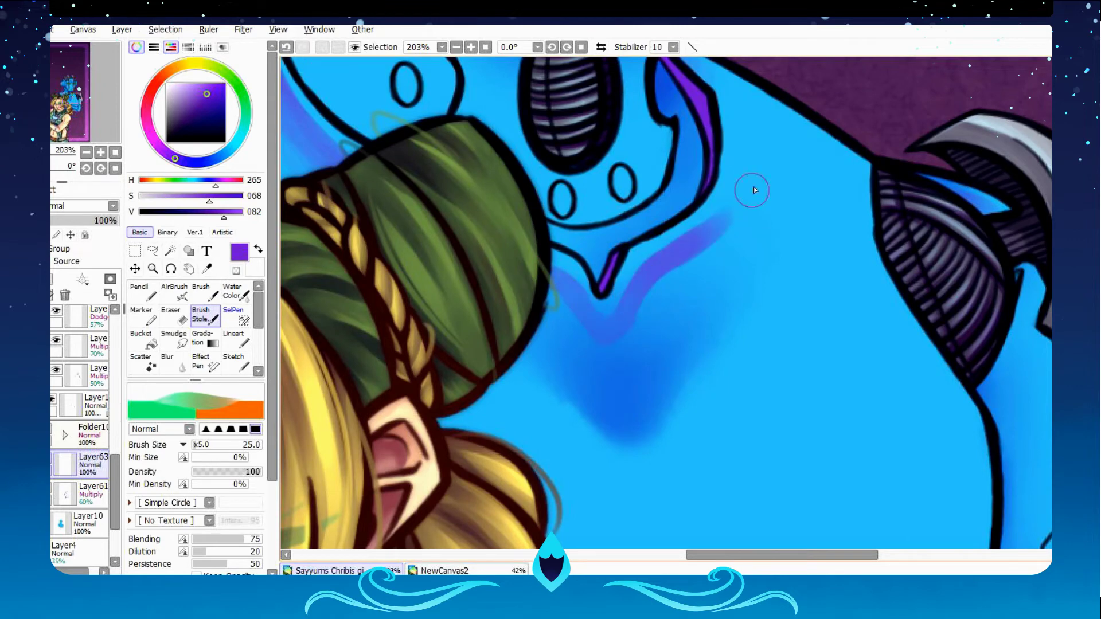
pyautogui.scroll(3, 754, 189)
pyautogui.moveTo(733, 209); pyautogui.dragTo(549, 414)
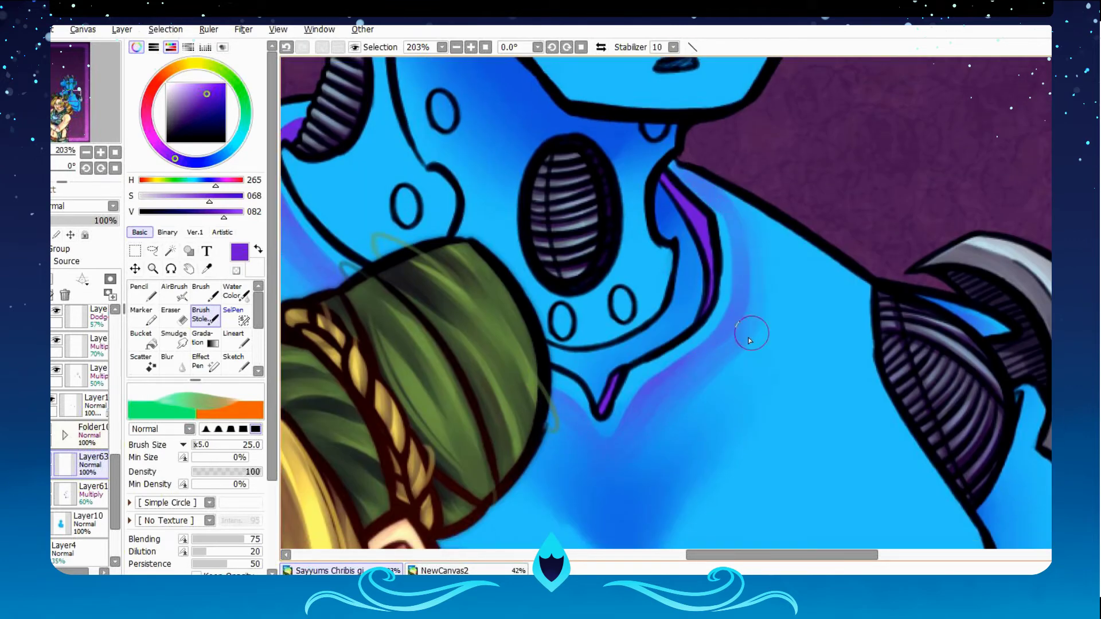
pyautogui.scroll(-4, 762, 270)
pyautogui.moveTo(520, 313)
pyautogui.mouseDown()
pyautogui.moveTo(755, 259)
pyautogui.moveTo(615, 359)
pyautogui.mouseUp()
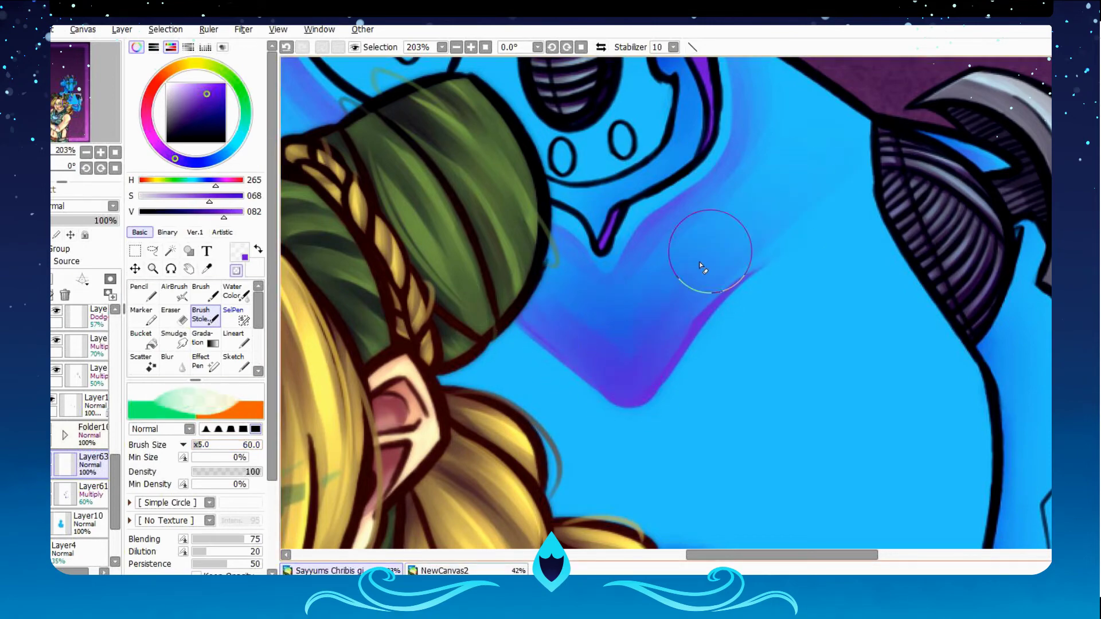
# Shade the chest around the ribbed shoulder joint in purple at brush size 40.
pyautogui.scroll(-3, 699, 262)
pyautogui.scroll(3, 665, 304)
pyautogui.moveTo(637, 310)
pyautogui.mouseDown()
pyautogui.moveTo(643, 403)
pyautogui.moveTo(398, 564)
pyautogui.mouseUp()
pyautogui.moveTo(631, 189); pyautogui.dragTo(751, 435)
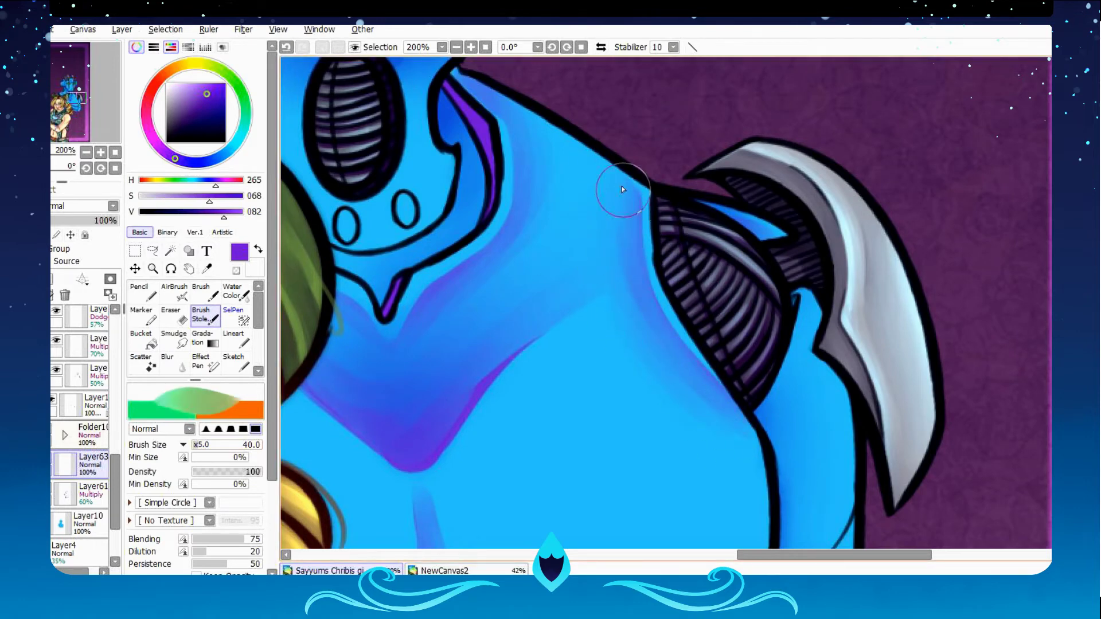
# Paint purple shading on the top of the upper arm beside the shoulder joint at brush size 15.
pyautogui.scroll(-5, 621, 186)
pyautogui.hscroll(5, 533, 157)
pyautogui.press('[')
pyautogui.press('[')
pyautogui.press('[')
pyautogui.press('[')
pyautogui.press('[')
pyautogui.press('[')
pyautogui.press('[')
pyautogui.press('[')
pyautogui.press('[')
pyautogui.press('[')
pyautogui.press('[')
pyautogui.press('[')
pyautogui.press('[')
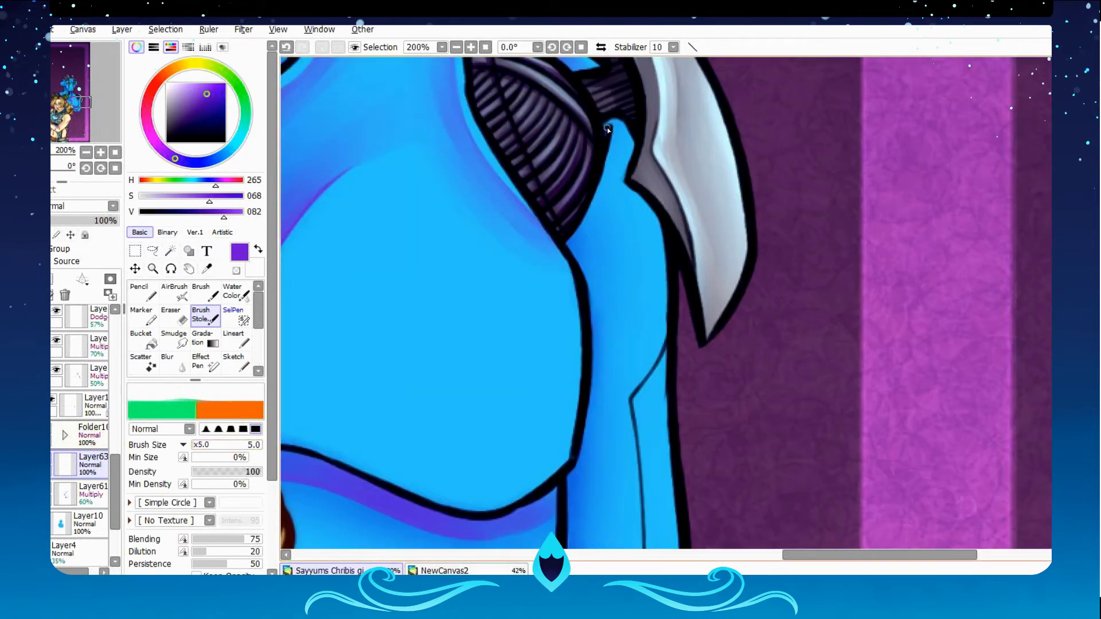
pyautogui.press(']')
pyautogui.press(']')
pyautogui.press(']')
pyautogui.press(']')
pyautogui.press(']')
pyautogui.press(']')
pyautogui.press(']')
pyautogui.moveTo(630, 125); pyautogui.dragTo(614, 190)
pyautogui.scroll(-3, 576, 261)
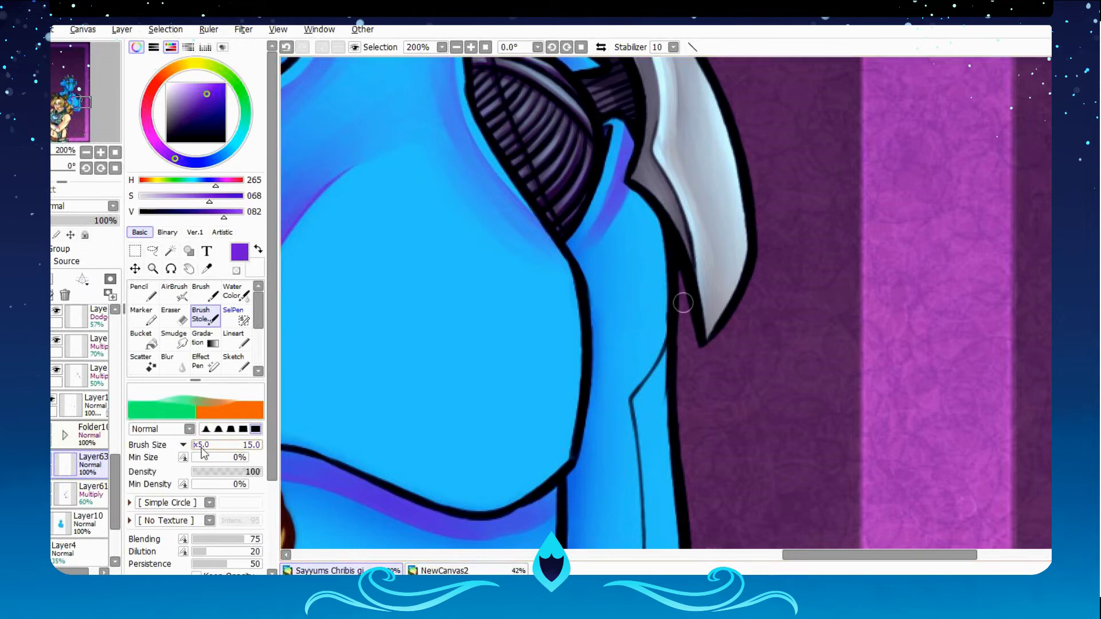
# Shade the inner edge of the selected arm in purple at brush size 35.
pyautogui.press(']')
pyautogui.press(']')
pyautogui.press(']')
pyautogui.press(']')
pyautogui.press(']')
pyautogui.hscroll(2, 615, 381)
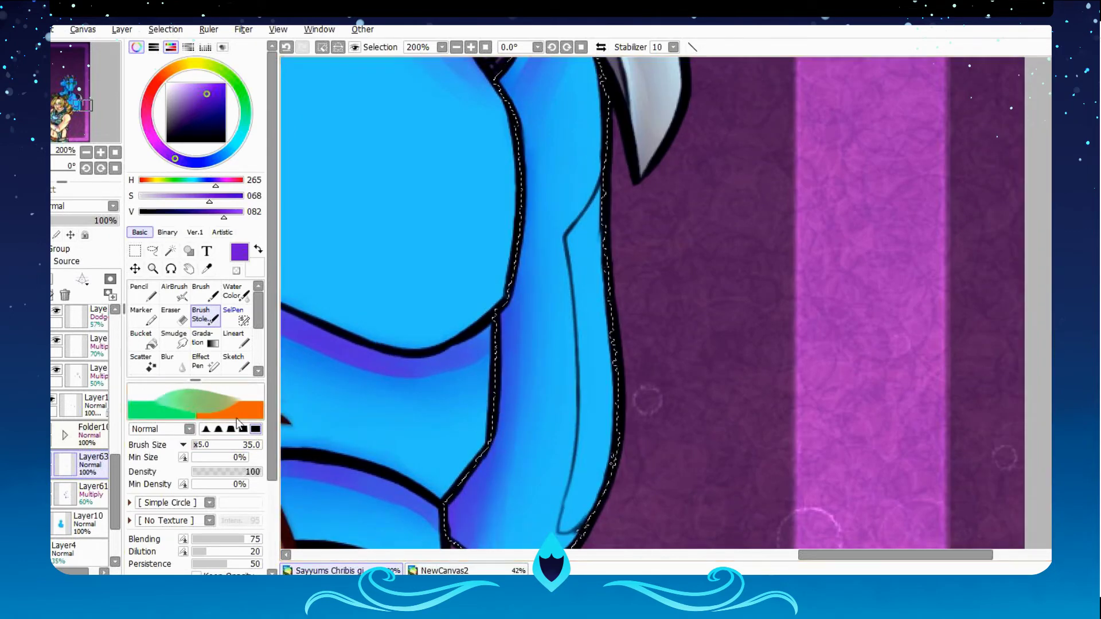
# Paint purple shading along both sides of the arm's inset panel line at brush size 10.
pyautogui.press('[')
pyautogui.press('[')
pyautogui.press('[')
pyautogui.press('[')
pyautogui.press('[')
pyautogui.press('[')
pyautogui.press('[')
pyautogui.scroll(2, 687, 302)
pyautogui.moveTo(559, 123)
pyautogui.mouseDown()
pyautogui.moveTo(506, 195)
pyautogui.moveTo(522, 504)
pyautogui.mouseUp()
pyautogui.scroll(-3, 565, 417)
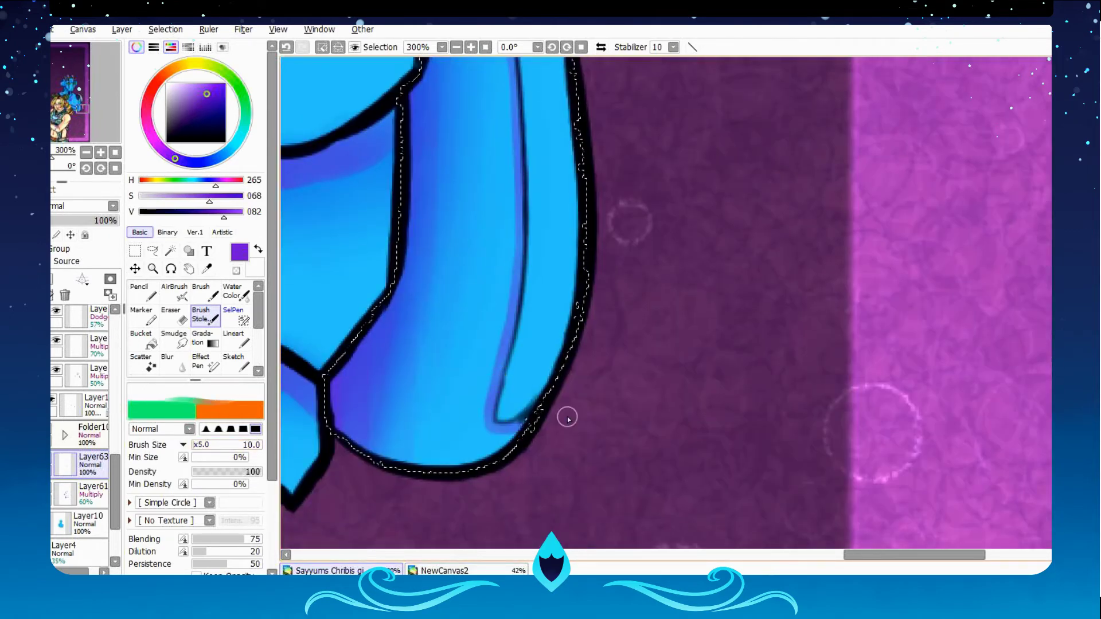
pyautogui.scroll(5, 566, 418)
pyautogui.moveTo(547, 353); pyautogui.dragTo(527, 438)
pyautogui.scroll(-3, 552, 315)
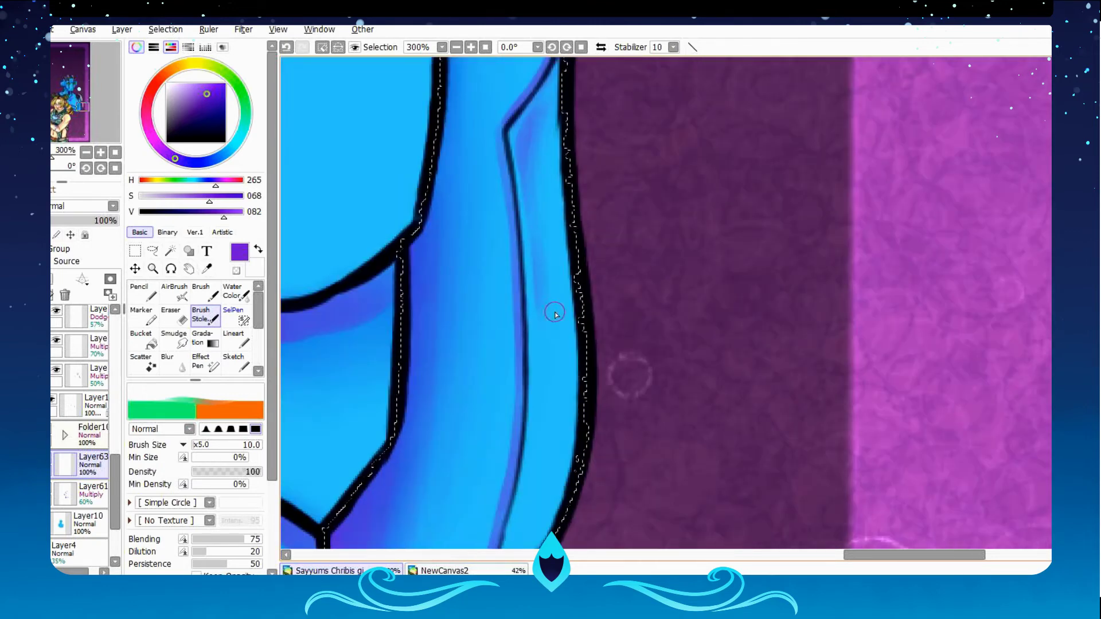
pyautogui.scroll(-3, 553, 315)
pyautogui.moveTo(521, 361); pyautogui.dragTo(509, 438)
# Paint purple shading on the abdomen segments around the braid at size 10, then raise the brush size to 25.
pyautogui.click(456, 47)
pyautogui.moveTo(539, 310); pyautogui.dragTo(573, 315)
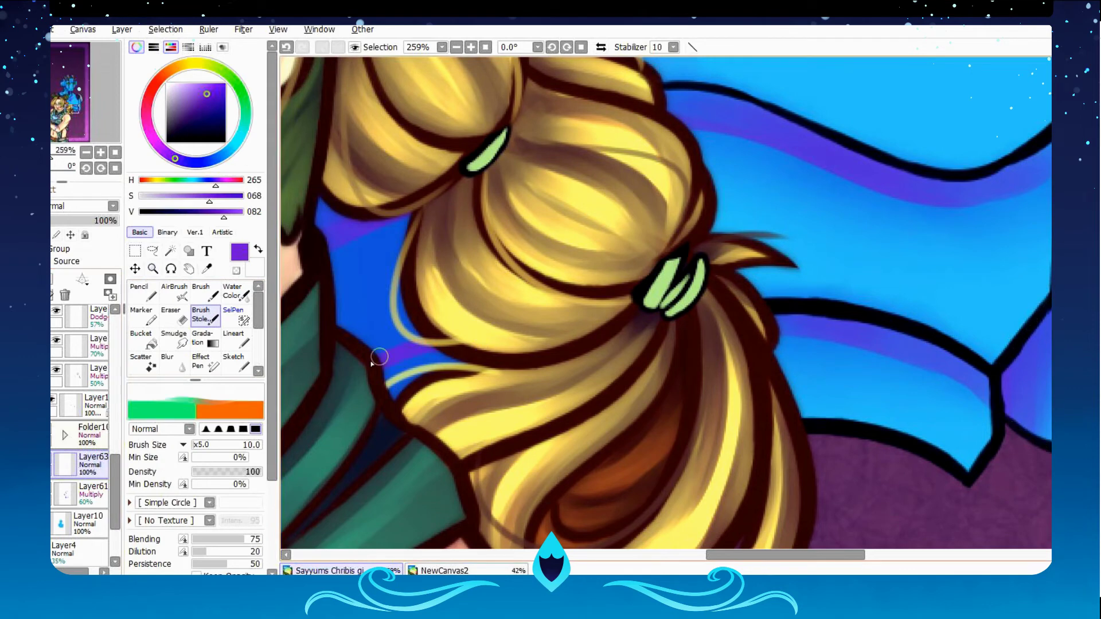
pyautogui.hscroll(5, 376, 356)
pyautogui.moveTo(797, 252); pyautogui.dragTo(751, 269)
pyautogui.hotkey('ctrl', 'z')
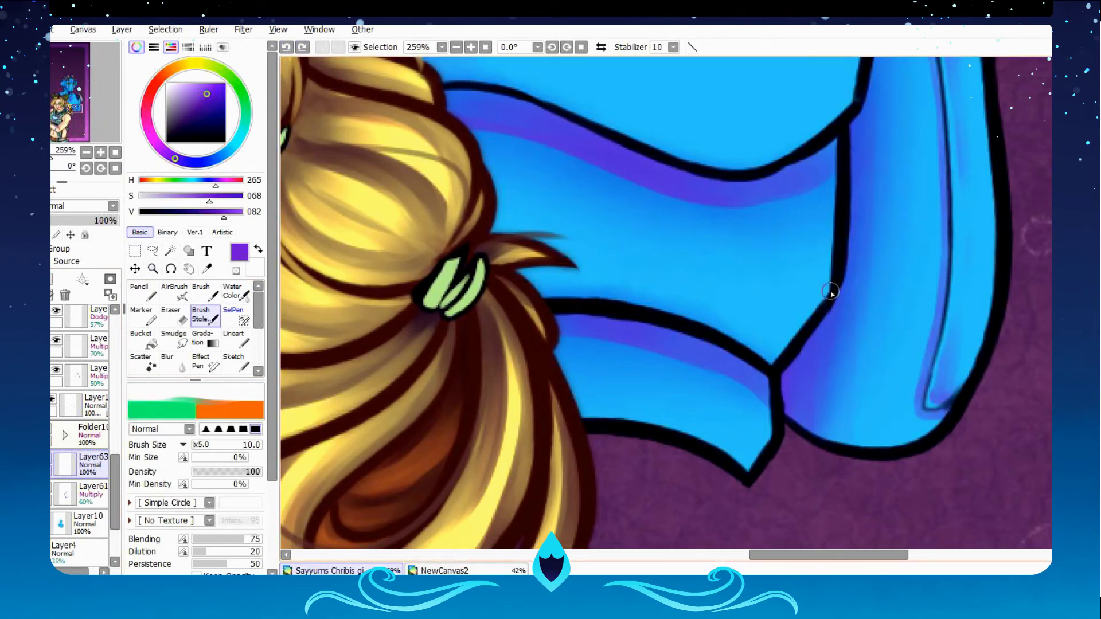
pyautogui.hotkey('ctrl', 'y')
pyautogui.press(']')
pyautogui.press(']')
pyautogui.press(']')
pyautogui.press(']')
pyautogui.press(']')
pyautogui.press('h')
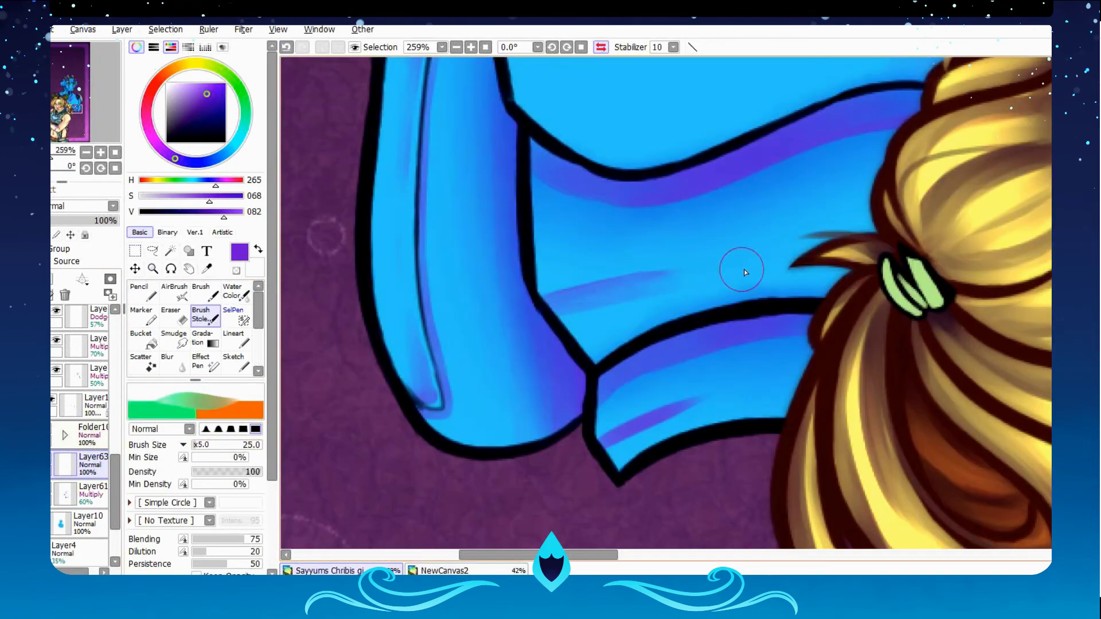
pyautogui.press('h')
# Paint a purple shadow on the neck beneath the chin and shade around the oval throat vent.
pyautogui.hotkey('ctrl', '0')
pyautogui.moveTo(739, 98); pyautogui.dragTo(889, 321)
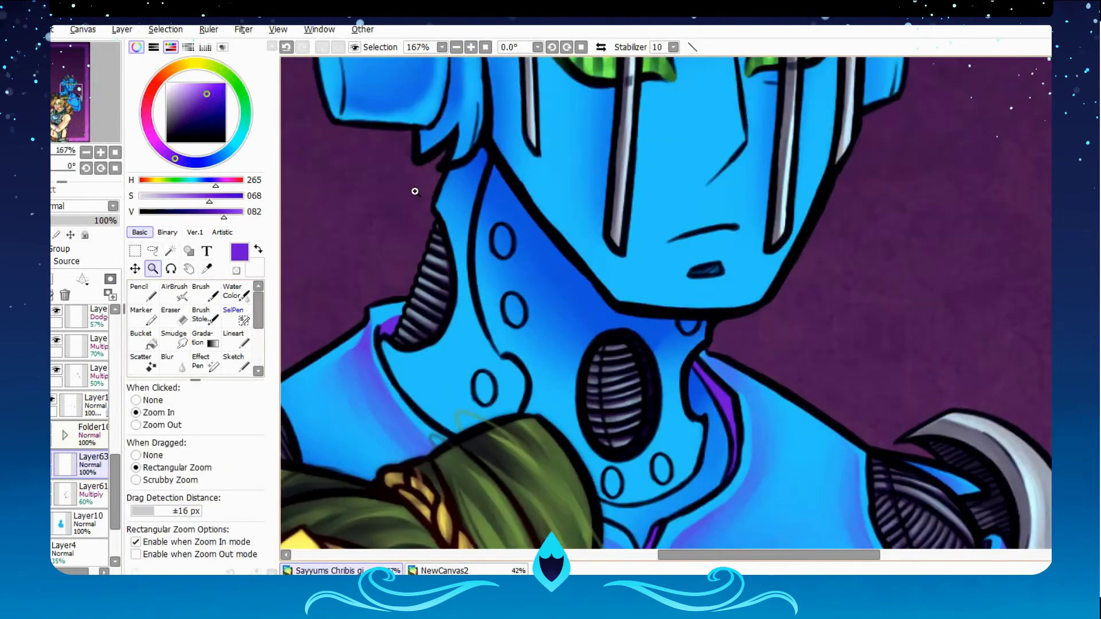
pyautogui.hotkey('ctrl', 'z')
pyautogui.press('[')
pyautogui.press('[')
pyautogui.press('[')
pyautogui.press('[')
pyautogui.press('[')
pyautogui.hotkey('ctrl', 'z')
pyautogui.moveTo(516, 172); pyautogui.dragTo(682, 294)
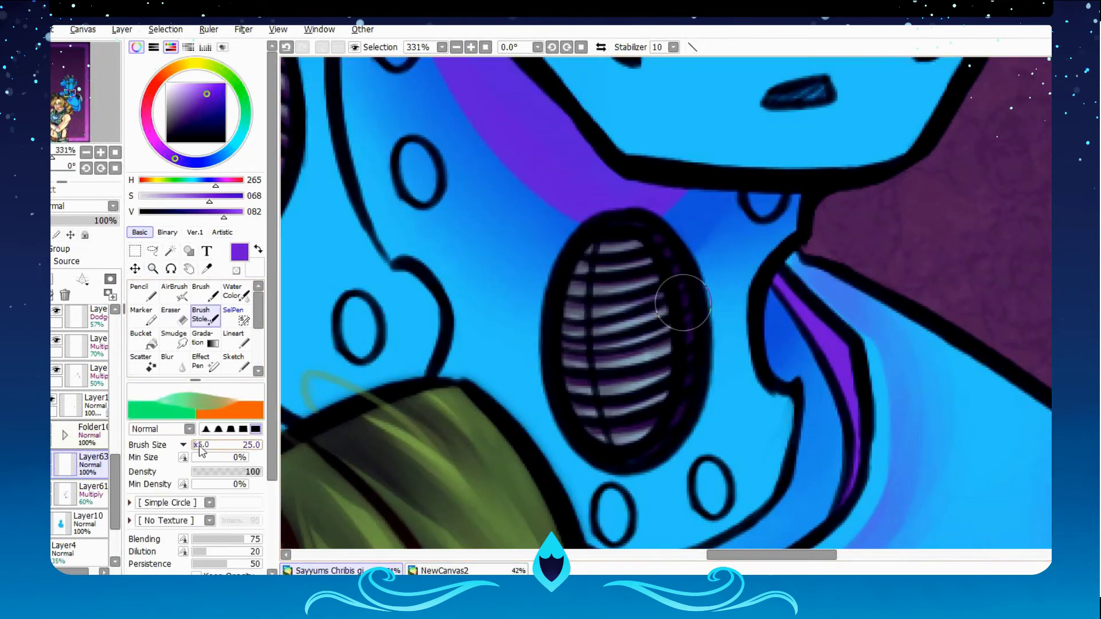
pyautogui.moveTo(628, 454)
pyautogui.mouseDown()
pyautogui.moveTo(688, 439)
pyautogui.moveTo(632, 488)
pyautogui.moveTo(683, 246)
pyautogui.mouseUp()
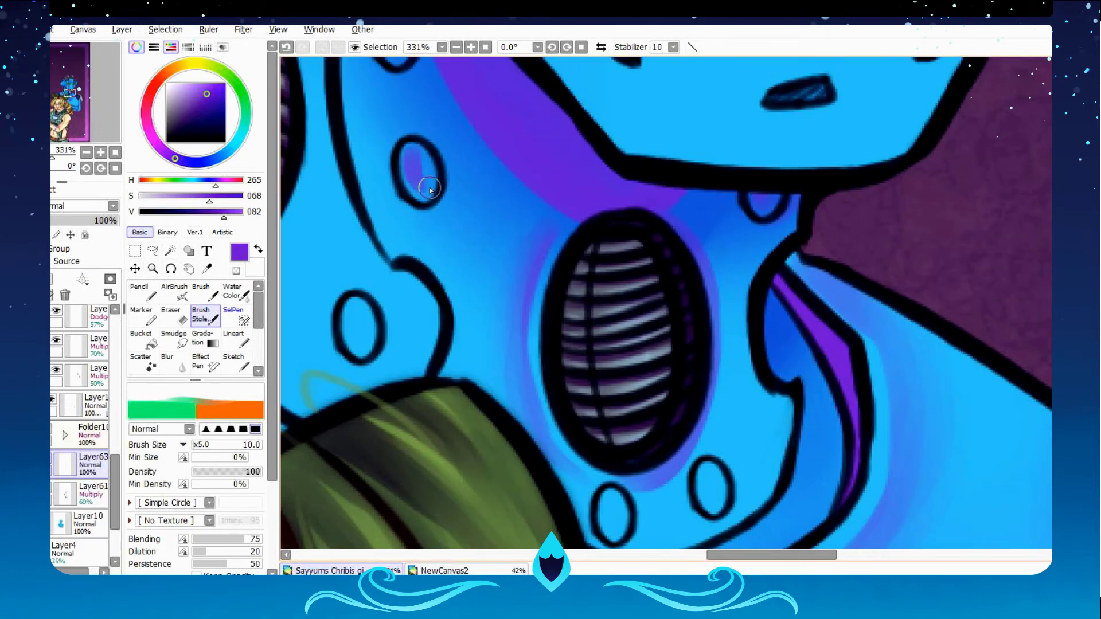
# Shade the small oval studs on the neck and collar in purple at brush size 10.
pyautogui.moveTo(430, 189); pyautogui.dragTo(410, 158)
pyautogui.scroll(5, 351, 326)
pyautogui.moveTo(390, 269); pyautogui.dragTo(378, 321)
pyautogui.scroll(-7, 378, 321)
pyautogui.moveTo(607, 373); pyautogui.dragTo(614, 407)
pyautogui.moveTo(711, 367); pyautogui.dragTo(722, 343)
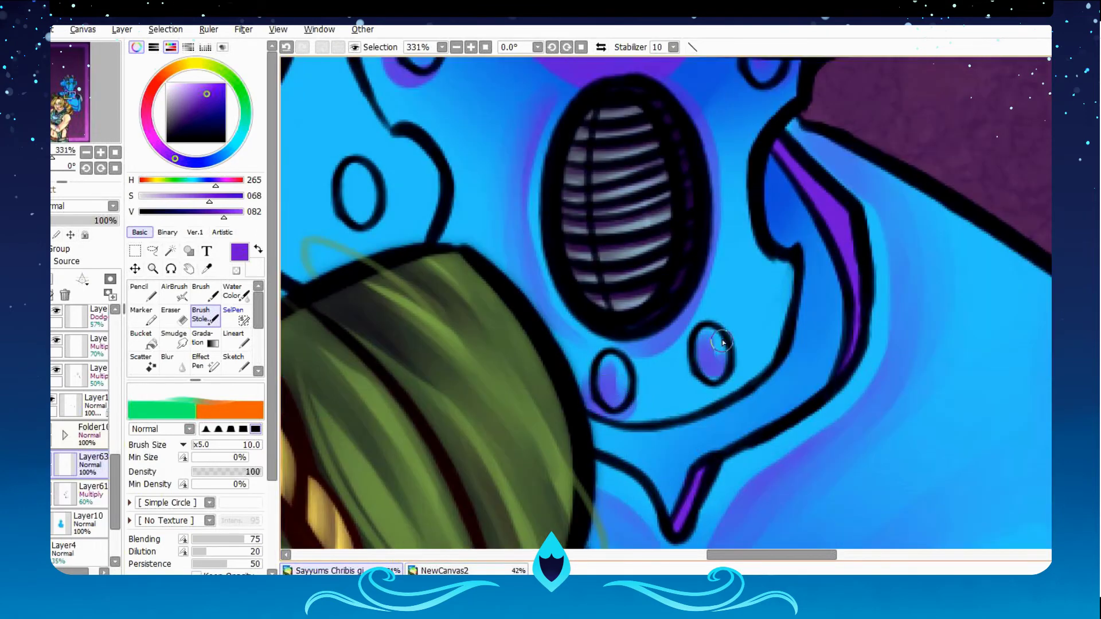
# Paint purple shading at the collar notch and along the left ear piece's rim at brush size 10.
pyautogui.scroll(4, 760, 338)
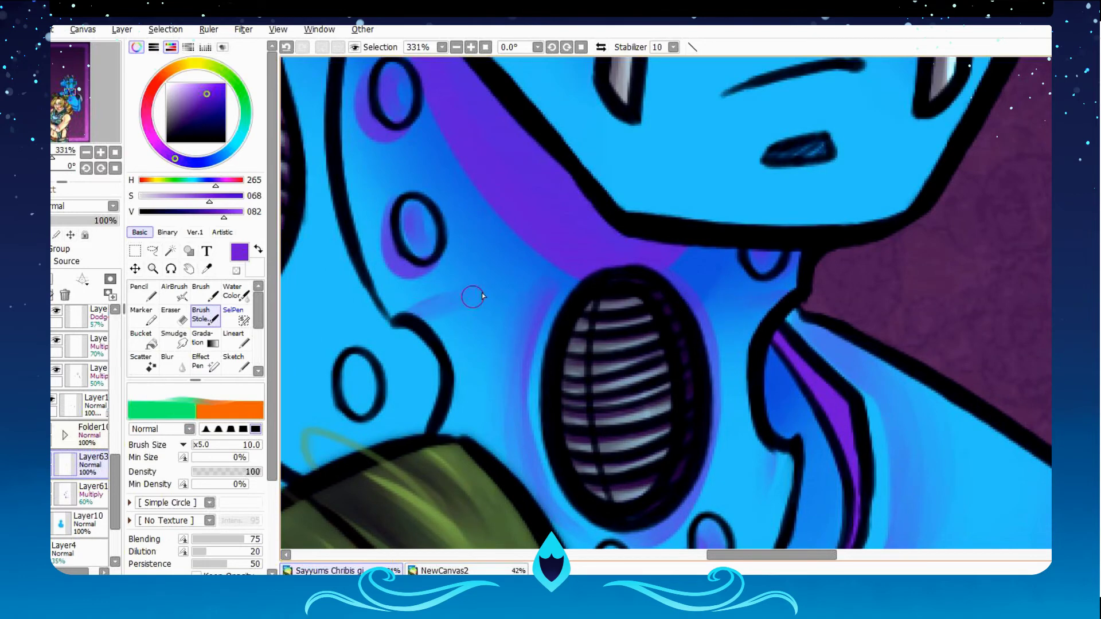
pyautogui.scroll(-10, 482, 296)
pyautogui.scroll(9, 651, 145)
pyautogui.moveTo(648, 145)
pyautogui.mouseDown()
pyautogui.moveTo(690, 300)
pyautogui.moveTo(672, 399)
pyautogui.mouseUp()
pyautogui.press('x')
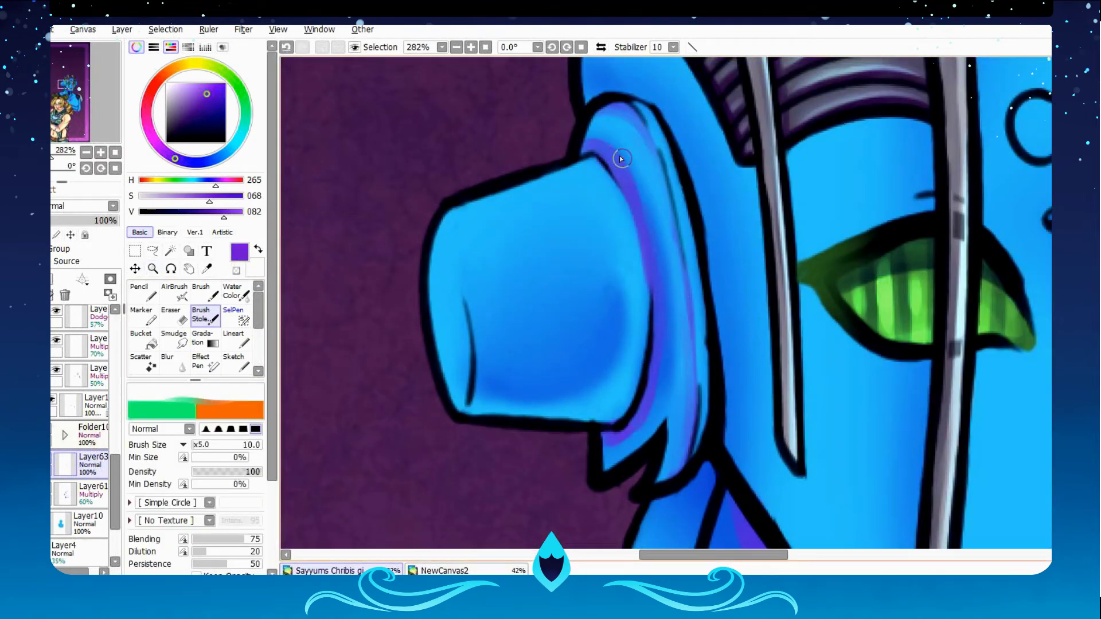
# Paint purple along the lower edge of the left ear cup and soften it at brush size 35.
pyautogui.moveTo(597, 407); pyautogui.dragTo(509, 396)
pyautogui.press(']')
pyautogui.press(']')
pyautogui.press(']')
pyautogui.press(']')
pyautogui.press(']')
pyautogui.press(']')
pyautogui.press(']')
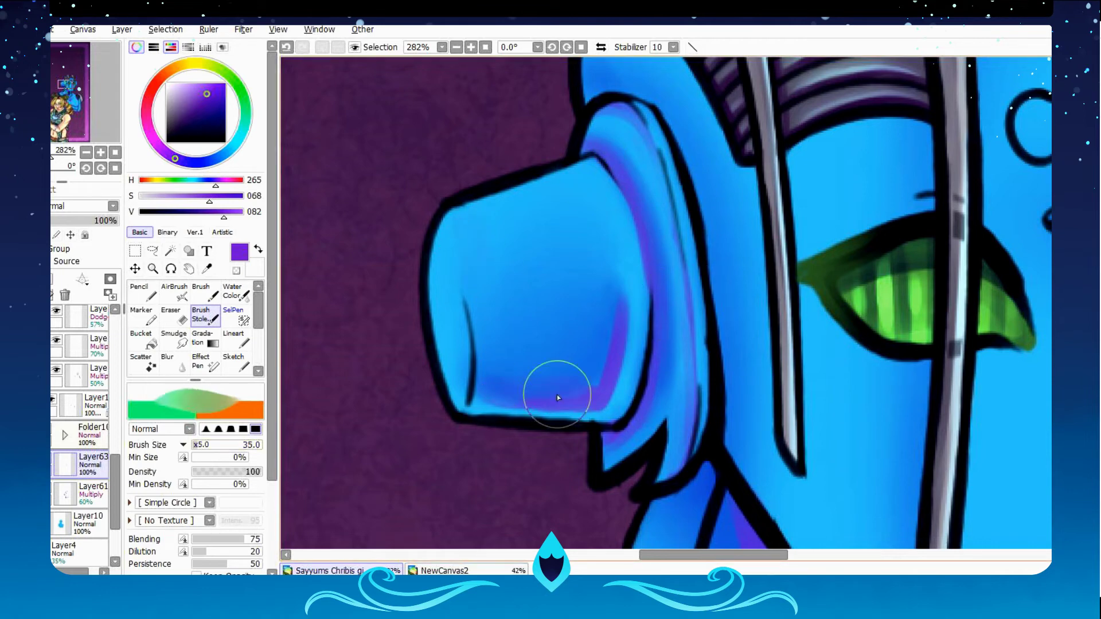
# Shade the outer and lower edges of the opposite ear piece in purple at brush size 10.
pyautogui.press('[')
pyautogui.press('[')
pyautogui.press('[')
pyautogui.press('[')
pyautogui.press('[')
pyautogui.press('[')
pyautogui.press('[')
pyautogui.press('h')
pyautogui.moveTo(579, 129); pyautogui.dragTo(605, 292)
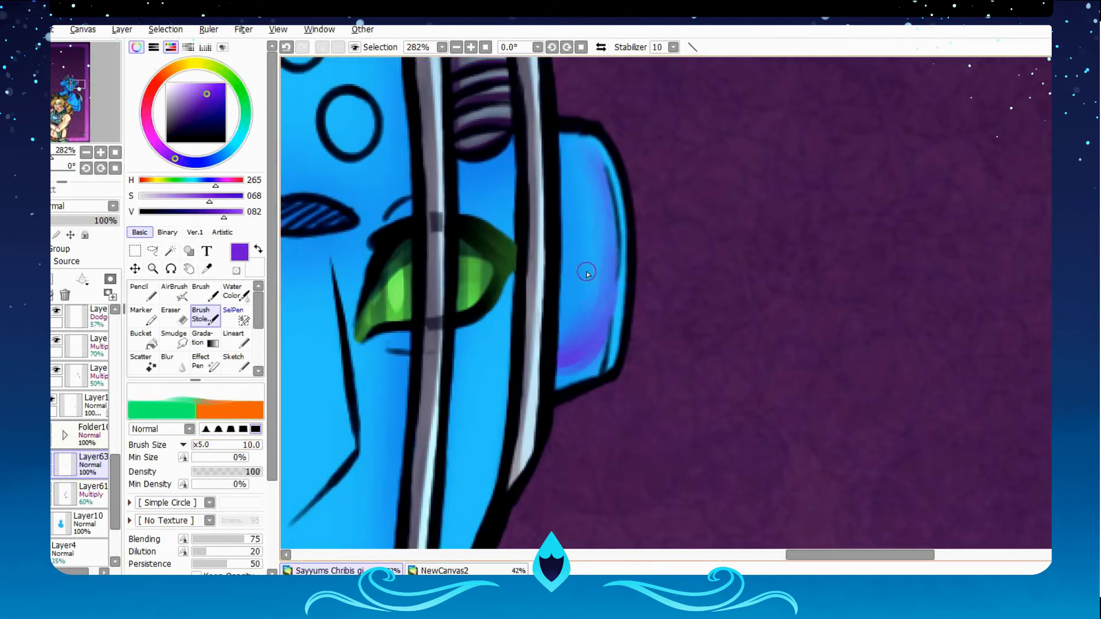
# Paint purple shading above the left eye and soften it at brush size 30.
pyautogui.hscroll(-5, 586, 273)
pyautogui.press('h')
pyautogui.press('h')
pyautogui.press(']')
pyautogui.press(']')
pyautogui.press(']')
pyautogui.press(']')
pyautogui.press(']')
pyautogui.press(']')
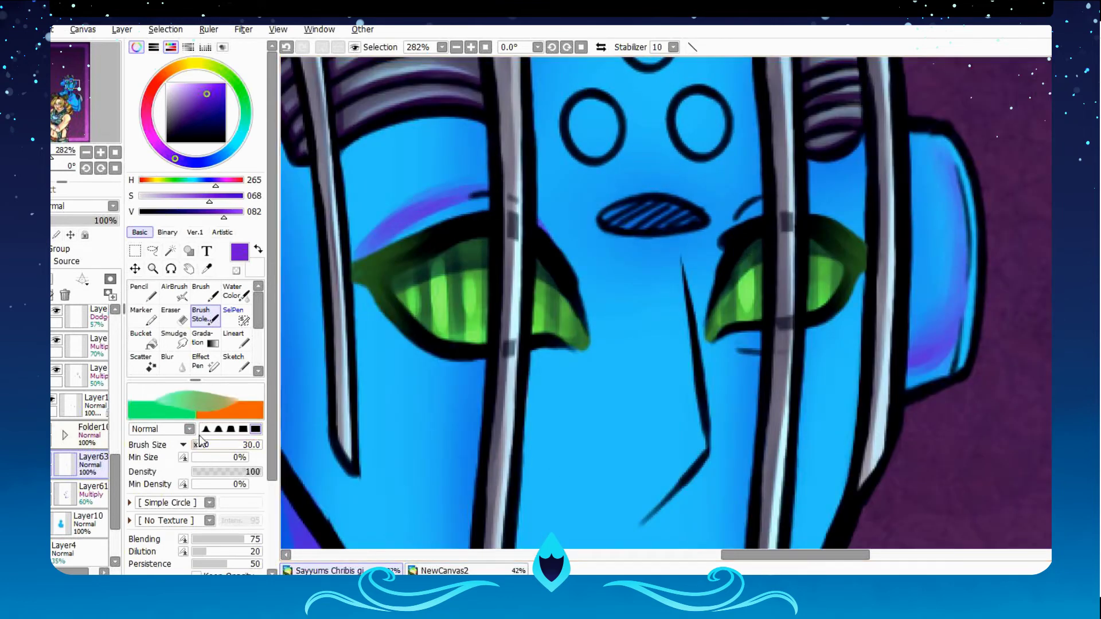
# Undo the last stroke, shade around the right eye in purple at brush size 10, and mirror the canvas view.
pyautogui.hotkey('ctrl', 'z')
pyautogui.press('[')
pyautogui.press('[')
pyautogui.press('[')
pyautogui.press('[')
pyautogui.press('[')
pyautogui.press('[')
pyautogui.moveTo(725, 229); pyautogui.dragTo(834, 213)
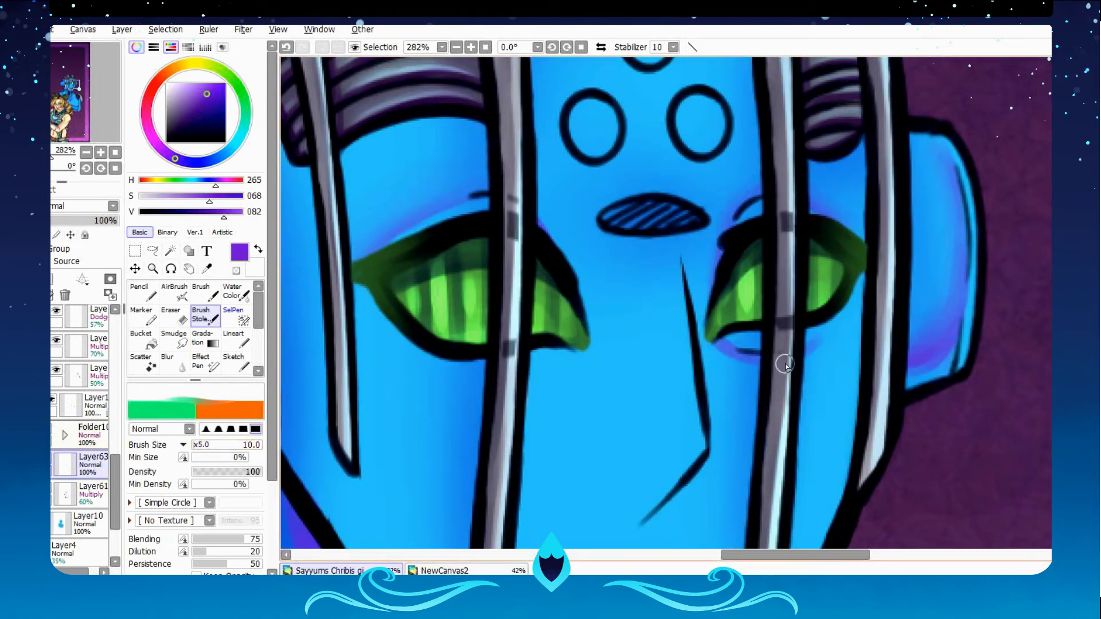
pyautogui.press('h')
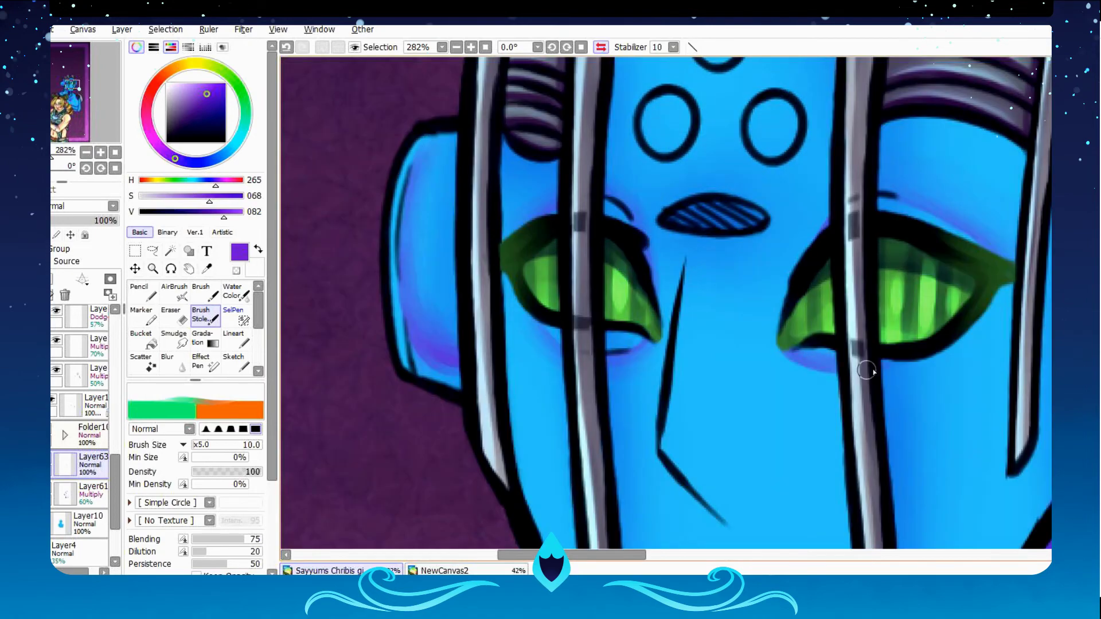
# Flip the canvas view back to normal and shade the forehead circles and neck rivets with purple strokes.
pyautogui.press('h')
pyautogui.moveTo(573, 172); pyautogui.dragTo(774, 401)
pyautogui.moveTo(493, 298); pyautogui.dragTo(504, 367)
pyautogui.moveTo(665, 293); pyautogui.dragTo(708, 331)
pyautogui.moveTo(579, 201); pyautogui.dragTo(590, 167)
pyautogui.moveTo(567, 238); pyautogui.dragTo(524, 136)
pyautogui.moveTo(453, 321); pyautogui.dragTo(487, 407)
pyautogui.moveTo(630, 344)
pyautogui.mouseDown()
pyautogui.moveTo(720, 373)
pyautogui.moveTo(705, 401)
pyautogui.mouseUp()
pyautogui.moveTo(459, 372); pyautogui.dragTo(493, 410)
pyautogui.moveTo(533, 190); pyautogui.dragTo(643, 240)
# Paint purple shading under the tip of the nose at brush size 30 and soften it toward the mouth.
pyautogui.press('-')
pyautogui.moveTo(543, 221); pyautogui.dragTo(828, 501)
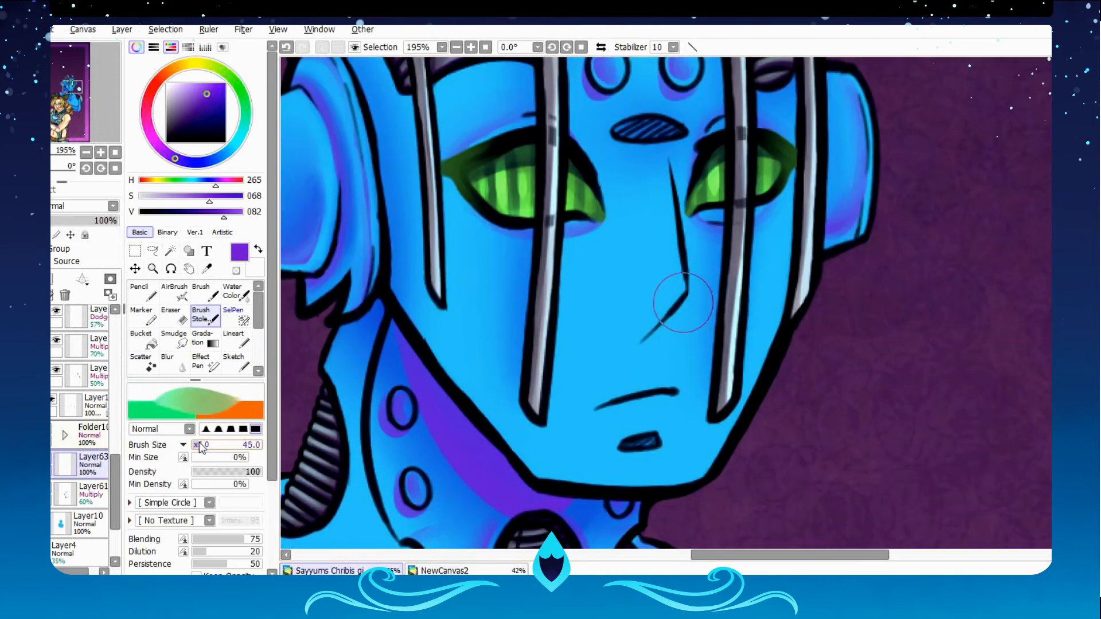
pyautogui.moveTo(625, 361); pyautogui.dragTo(662, 322)
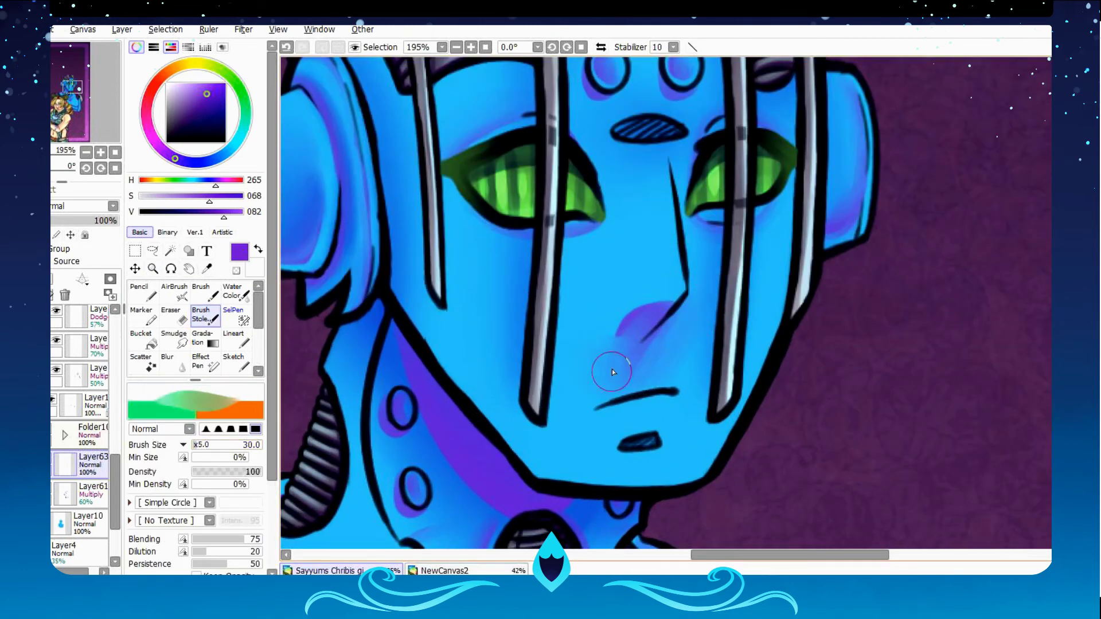
pyautogui.hotkey('ctrl', 'z')
pyautogui.press('x')
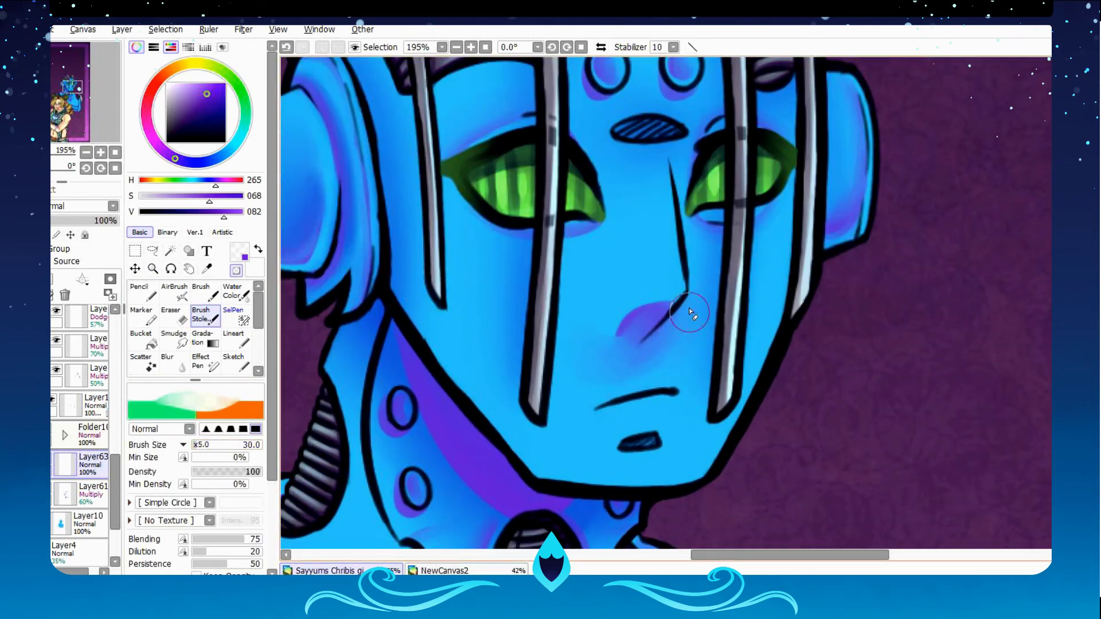
pyautogui.press('x')
# Shade beneath the forehead oval and along both cheeks in purple at brush size 30.
pyautogui.moveTo(582, 143)
pyautogui.mouseDown()
pyautogui.moveTo(619, 206)
pyautogui.moveTo(671, 168)
pyautogui.mouseUp()
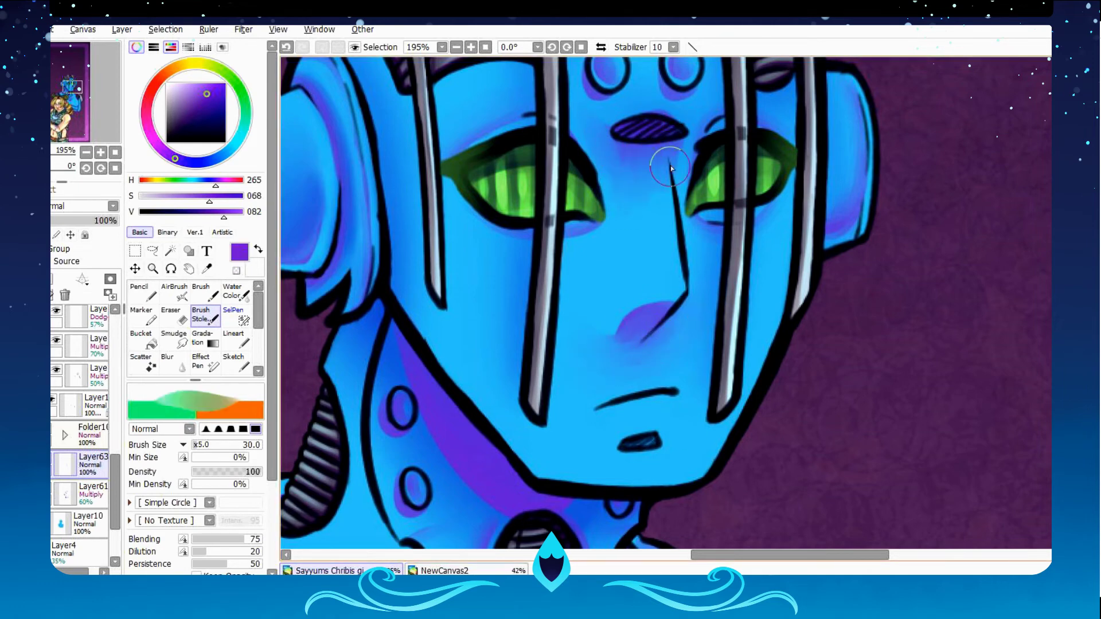
pyautogui.moveTo(785, 256); pyautogui.dragTo(757, 367)
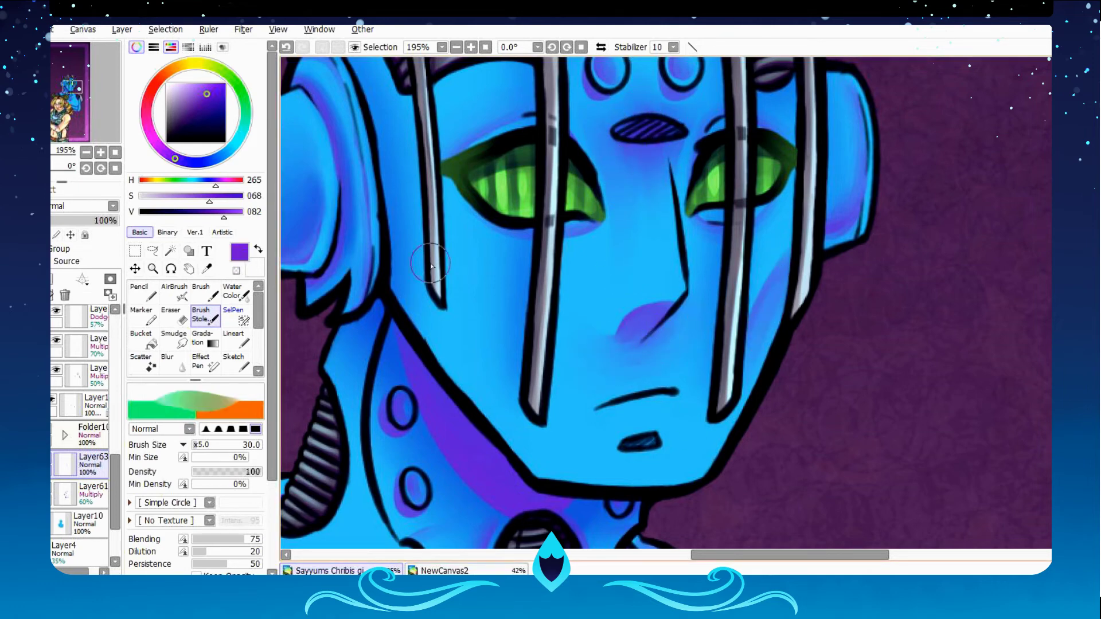
pyautogui.moveTo(424, 247); pyautogui.dragTo(517, 415)
pyautogui.scroll(-2, 424, 264)
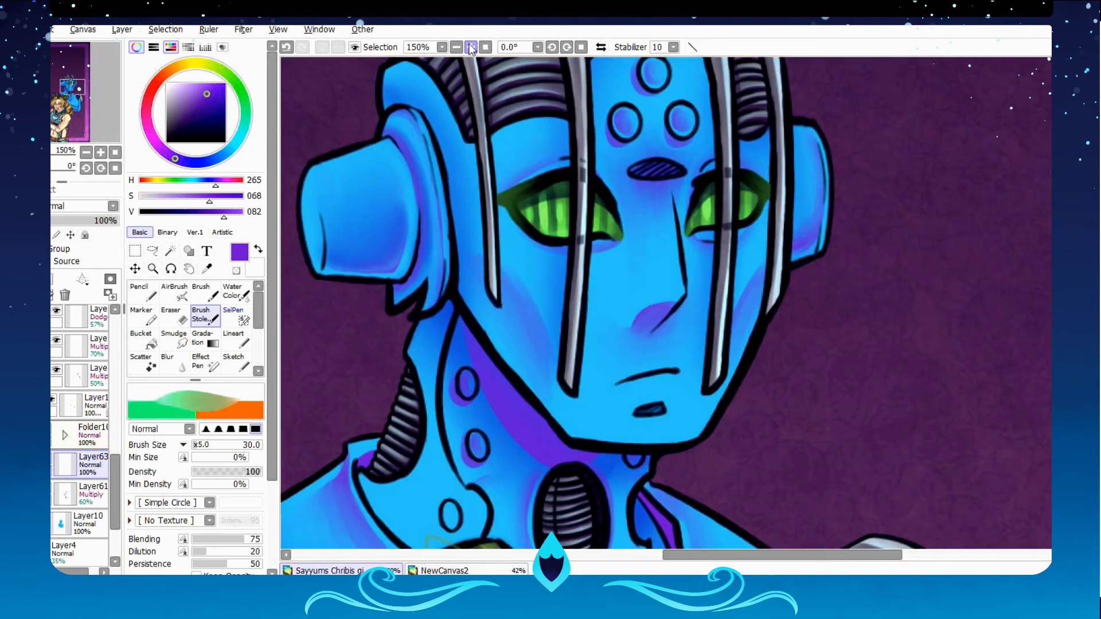
# Paint soft purple shading around the small chin slot below the mouth at brush size 15.
pyautogui.press('[')
pyautogui.press('[')
pyautogui.scroll(3, 752, 347)
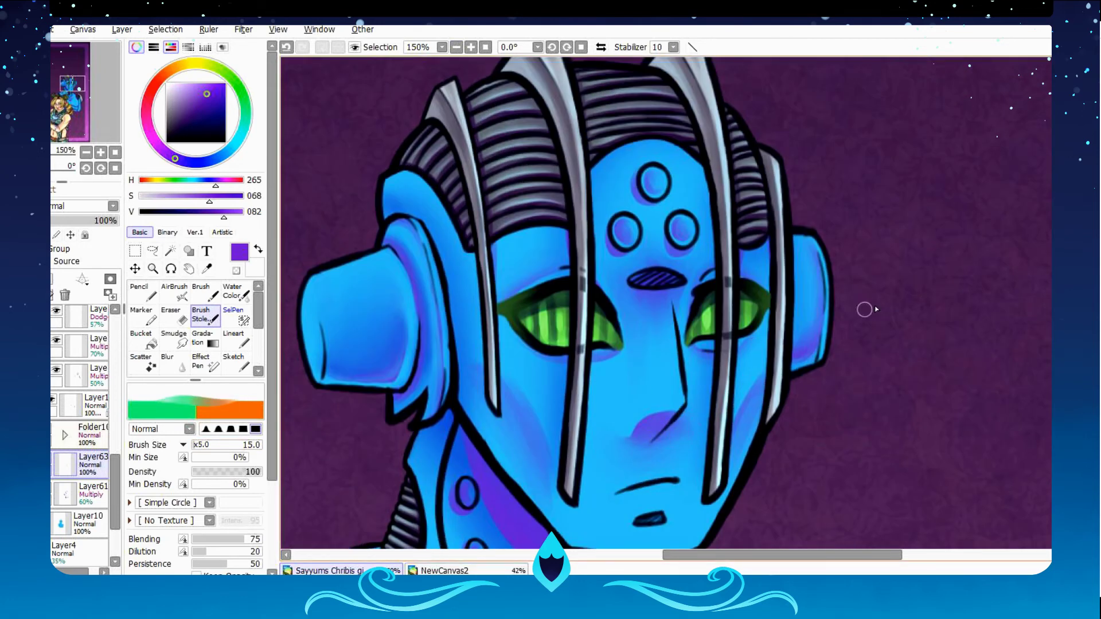
pyautogui.press('-')
pyautogui.scroll(1, 642, 371)
pyautogui.scroll(-3, 642, 371)
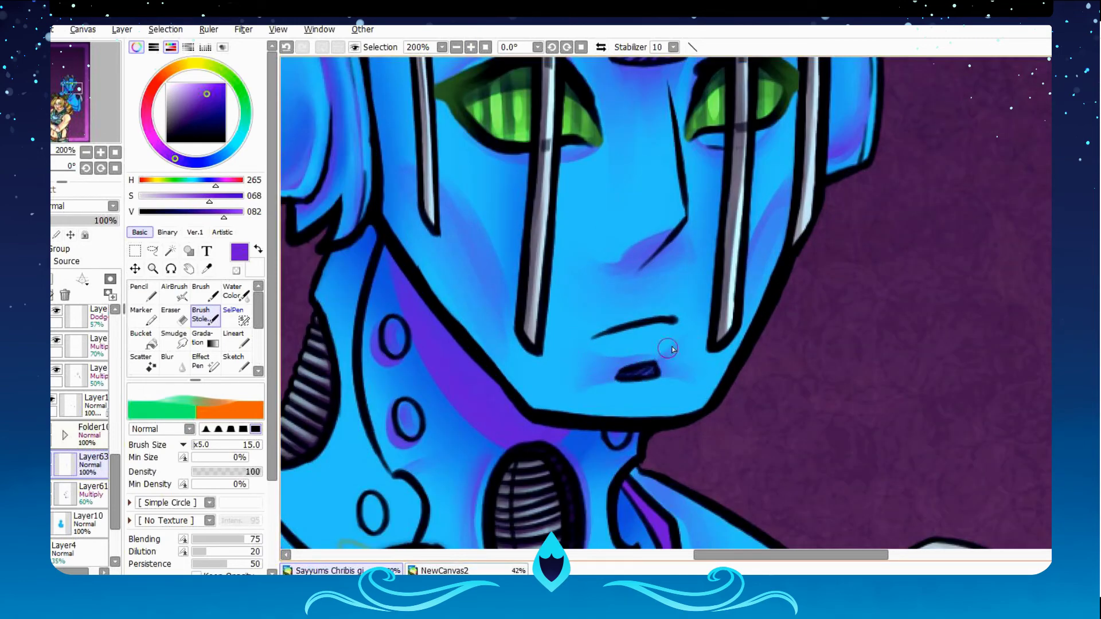
# Paint the upper lip in purple on a new layer at brush size 15.
pyautogui.scroll(-4, 593, 361)
pyautogui.scroll(4, 565, 327)
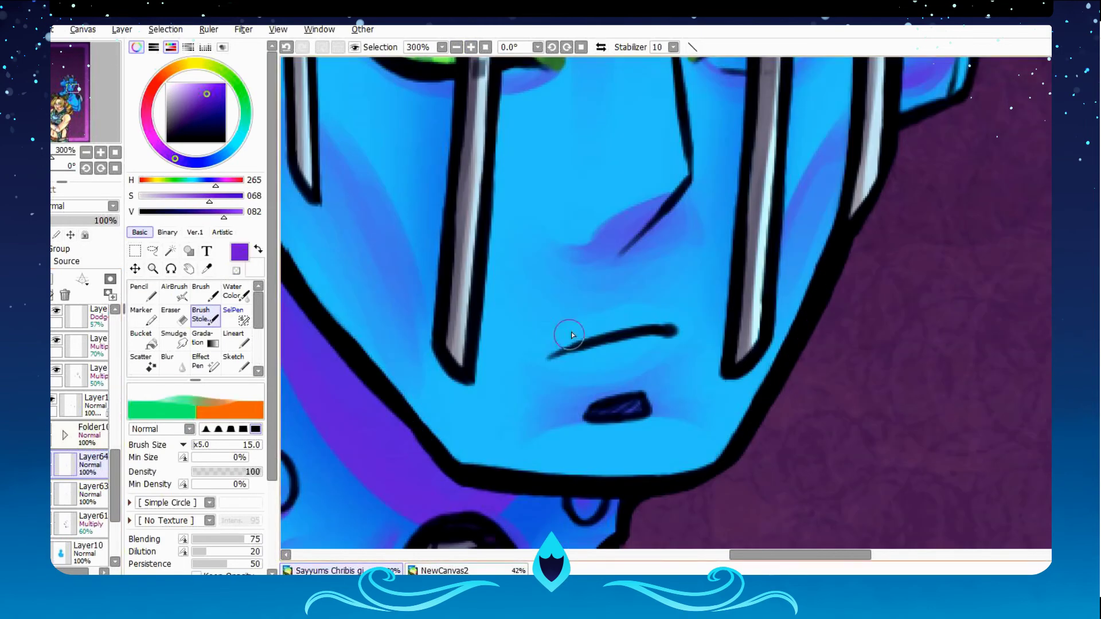
pyautogui.moveTo(565, 326); pyautogui.dragTo(604, 361)
# Set the lip and body shading layers to Multiply, at 70% and 72% opacity respectively.
pyautogui.scroll(-4, 604, 361)
pyautogui.click(92, 493)
pyautogui.moveTo(104, 220); pyautogui.dragTo(86, 220)
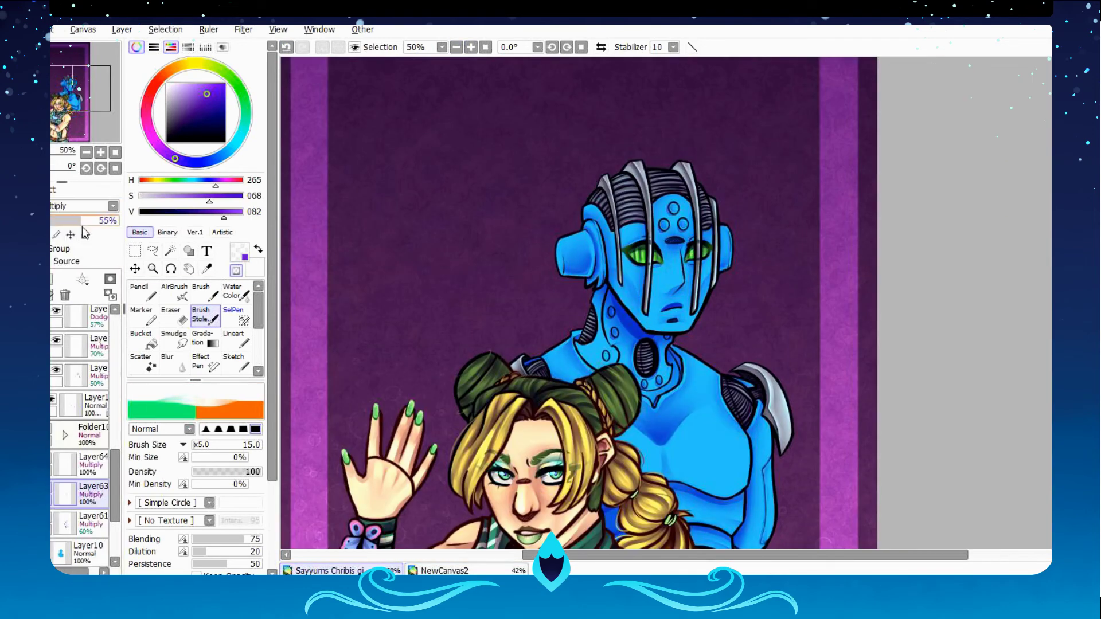
pyautogui.scroll(-1, 631, 344)
# Add a Dodge layer and paint cyan highlights on the right ear edge, left upper eyelid and nose at brush size 25.
pyautogui.click(110, 280)
pyautogui.click(153, 269)
pyautogui.moveTo(677, 189); pyautogui.dragTo(791, 298)
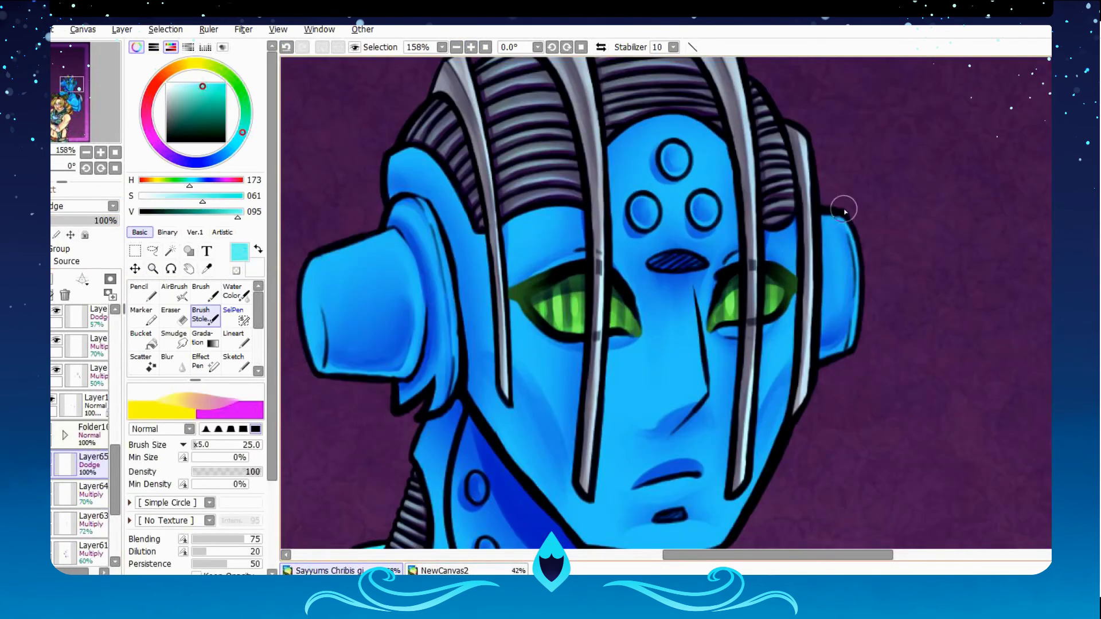
pyautogui.moveTo(685, 321); pyautogui.dragTo(696, 368)
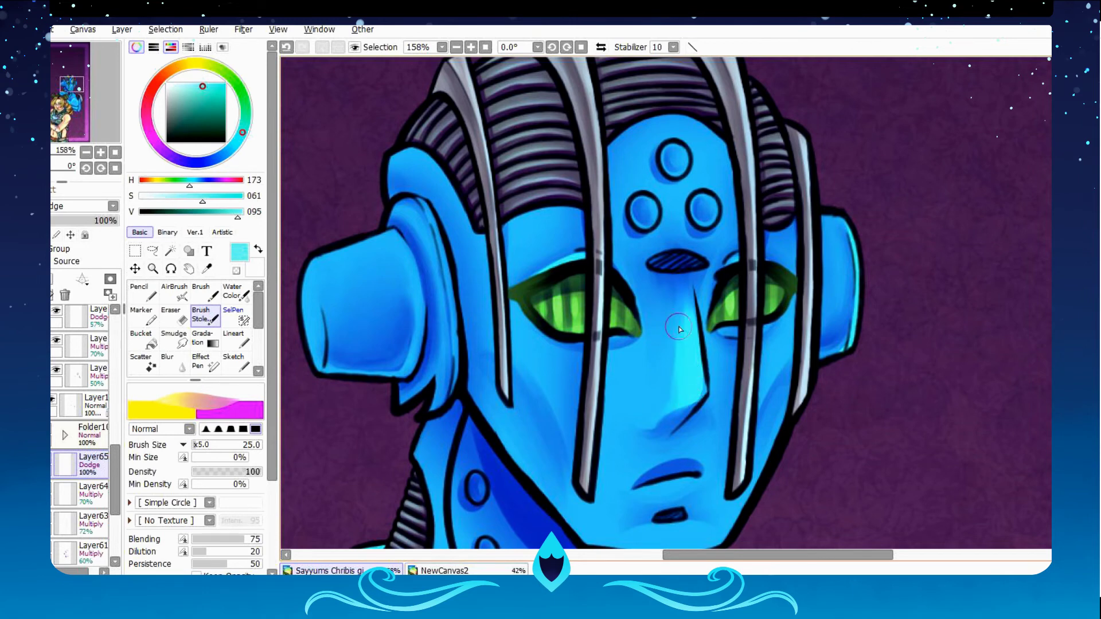
# Paint and blend cyan highlights on both cheeks and above the eyes at brush size 50.
pyautogui.scroll(-3, 631, 286)
pyautogui.moveTo(533, 235); pyautogui.dragTo(619, 241)
pyautogui.moveTo(631, 424); pyautogui.dragTo(699, 412)
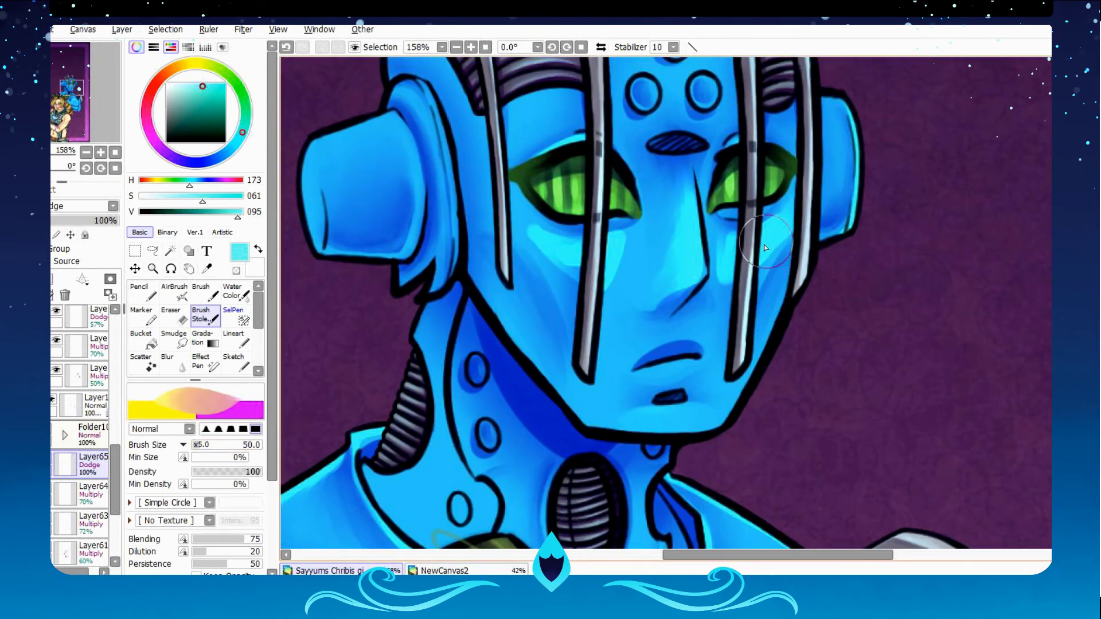
pyautogui.moveTo(716, 276); pyautogui.dragTo(785, 207)
pyautogui.moveTo(711, 298); pyautogui.dragTo(629, 246)
pyautogui.moveTo(516, 123); pyautogui.dragTo(596, 104)
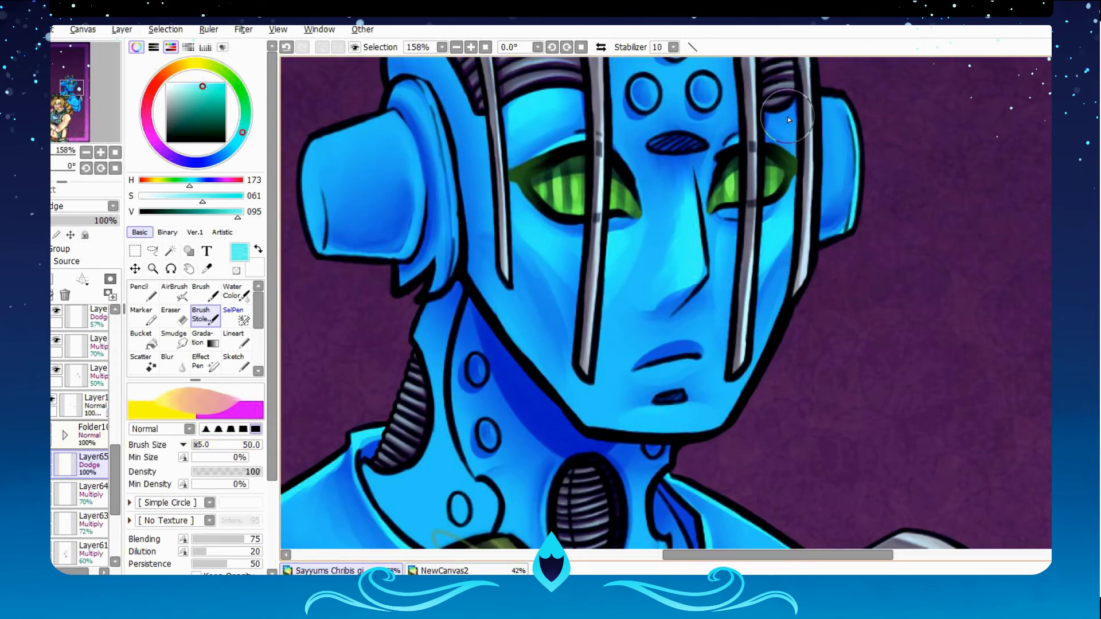
pyautogui.moveTo(791, 115); pyautogui.dragTo(823, 125)
# Highlight the left ear piece in cyan, and the forehead circles and neck rivets at brush size 15.
pyautogui.moveTo(298, 137)
pyautogui.mouseDown()
pyautogui.moveTo(401, 109)
pyautogui.moveTo(304, 247)
pyautogui.moveTo(373, 138)
pyautogui.moveTo(649, 254)
pyautogui.mouseUp()
pyautogui.hotkey('ctrl', 'space')
pyautogui.moveTo(682, 109)
pyautogui.mouseDown()
pyautogui.moveTo(720, 310)
pyautogui.moveTo(680, 466)
pyautogui.moveTo(651, 177)
pyautogui.moveTo(693, 358)
pyautogui.mouseUp()
pyautogui.hotkey('ctrl', '0')
pyautogui.hotkey('ctrl', 'space')
pyautogui.moveTo(602, 166); pyautogui.dragTo(814, 343)
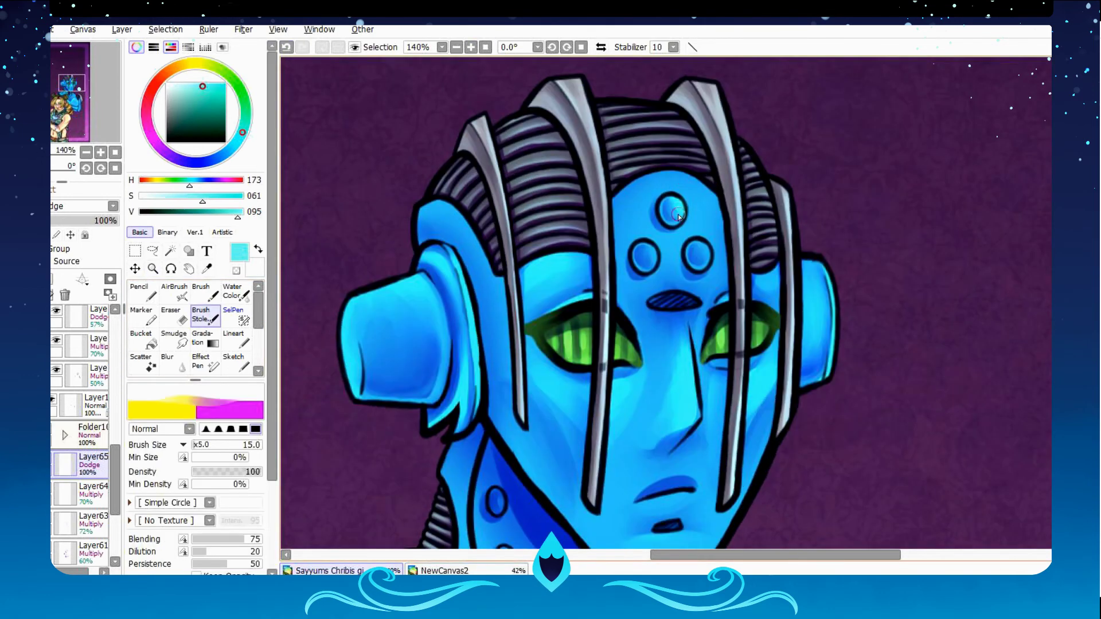
pyautogui.scroll(-5, 501, 339)
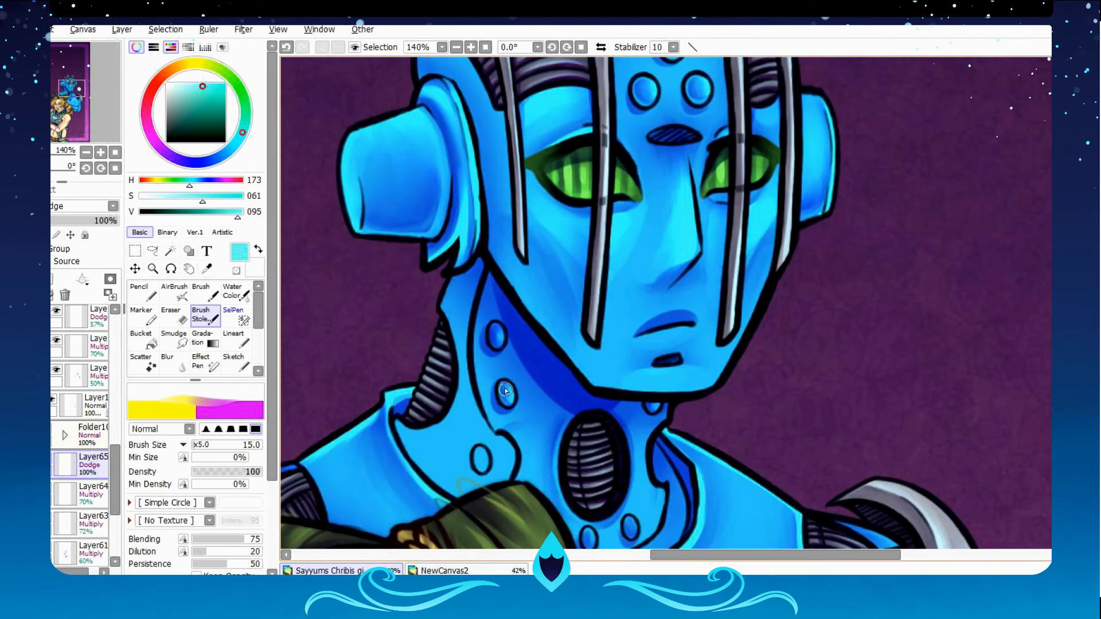
pyautogui.scroll(-8, 505, 391)
# Handwrite a signature in black with the Pencil near the artwork's lower-left corner on the topmost layer.
pyautogui.scroll(11, 505, 390)
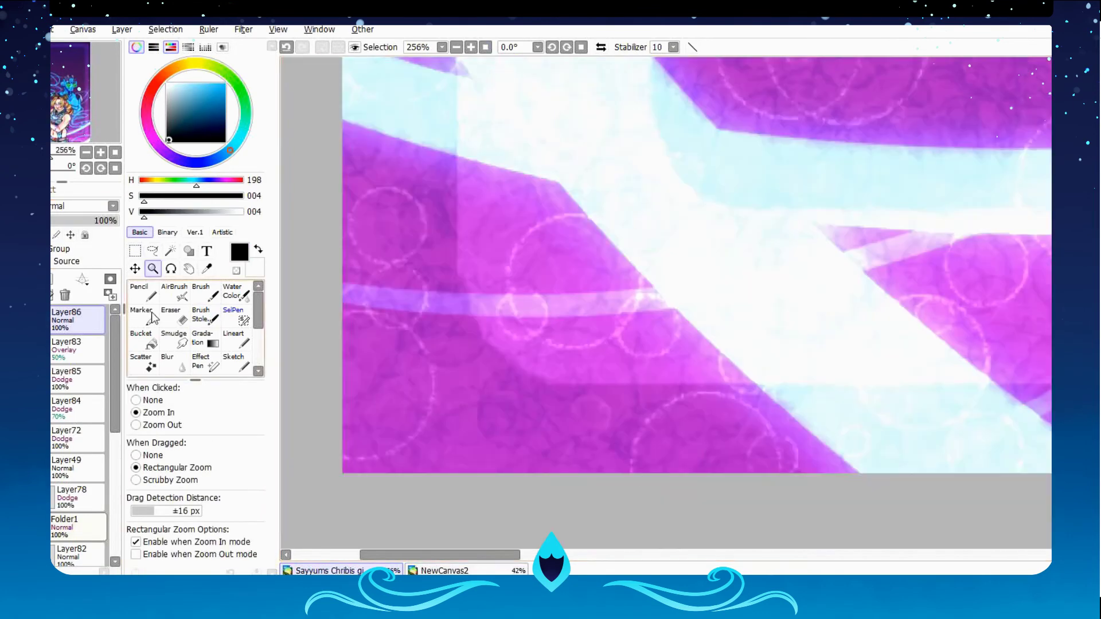
pyautogui.click(144, 292)
pyautogui.moveTo(413, 198); pyautogui.dragTo(404, 315)
pyautogui.moveTo(392, 224); pyautogui.dragTo(378, 298)
pyautogui.moveTo(482, 212); pyautogui.dragTo(487, 287)
pyautogui.moveTo(498, 252); pyautogui.dragTo(573, 263)
pyautogui.moveTo(524, 310); pyautogui.dragTo(493, 415)
pyautogui.moveTo(499, 381)
pyautogui.mouseDown()
pyautogui.moveTo(539, 462)
pyautogui.moveTo(567, 373)
pyautogui.mouseUp()
pyautogui.moveTo(573, 344); pyautogui.dragTo(576, 378)
pyautogui.moveTo(599, 343); pyautogui.dragTo(585, 433)
pyautogui.moveTo(608, 313); pyautogui.dragTo(642, 362)
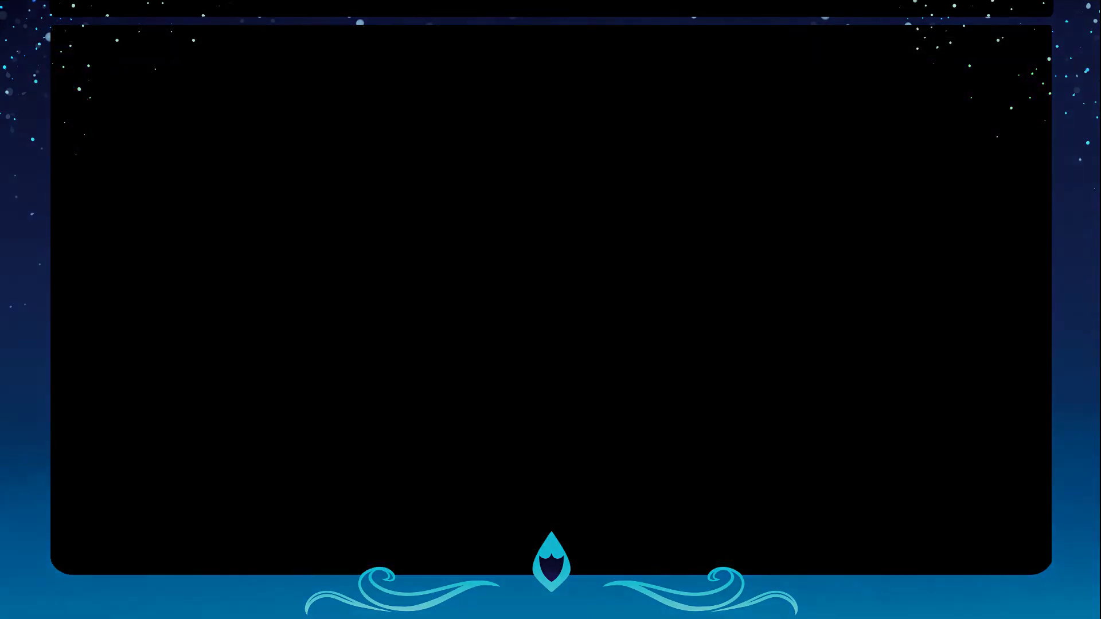